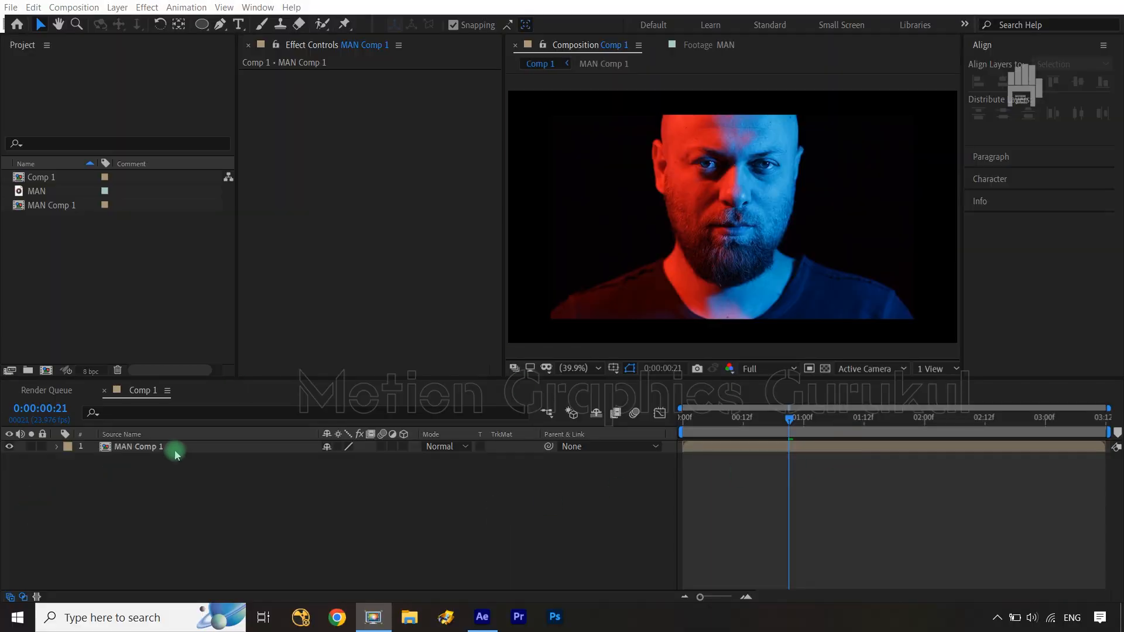
# Draw a rectangular mask around the man's eyes on the MAN Comp 1 layer
pyautogui.click(170, 450)
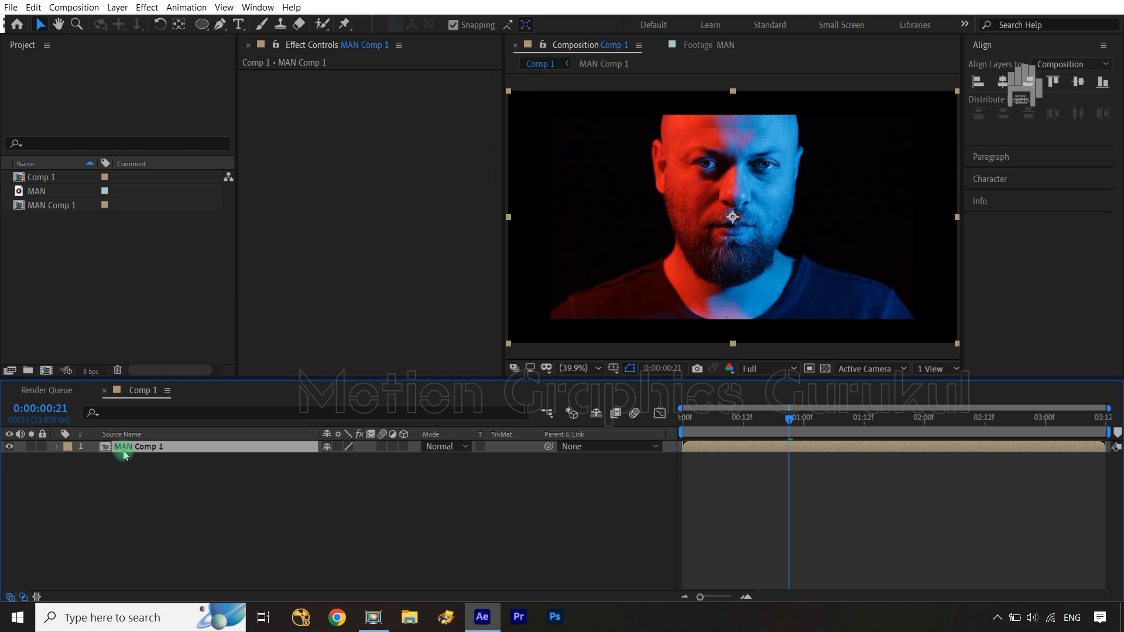
pyautogui.moveTo(212, 25)
pyautogui.mouseDown()
pyautogui.moveTo(253, 38)
pyautogui.moveTo(205, 27)
pyautogui.moveTo(254, 24)
pyautogui.mouseUp()
pyautogui.click(262, 25)
pyautogui.click(205, 27)
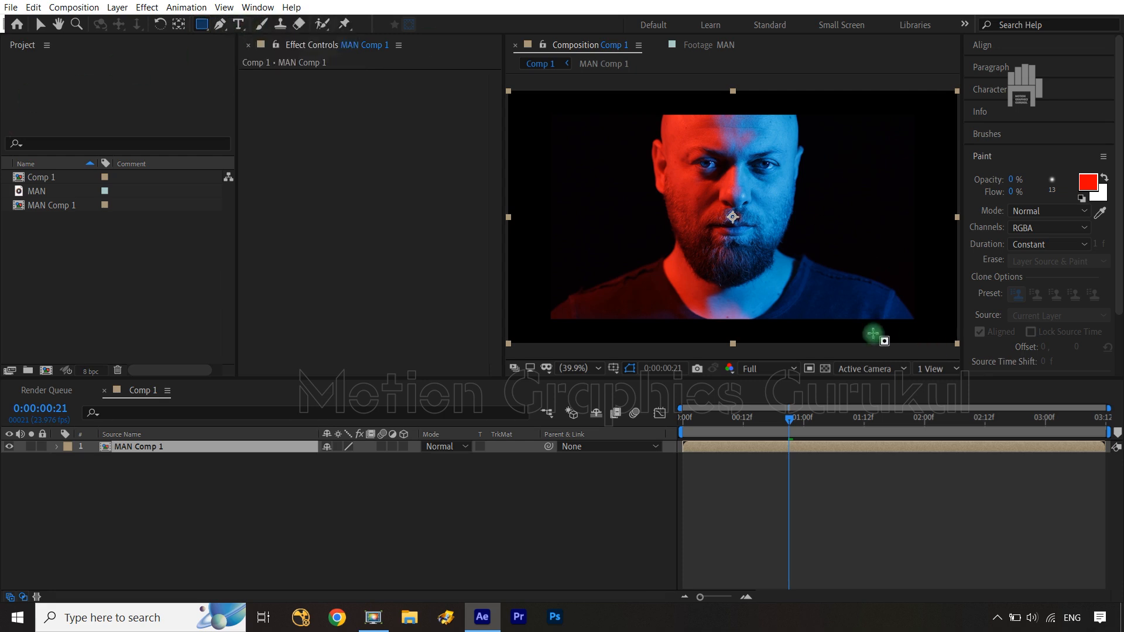
pyautogui.moveTo(676, 137); pyautogui.dragTo(796, 180)
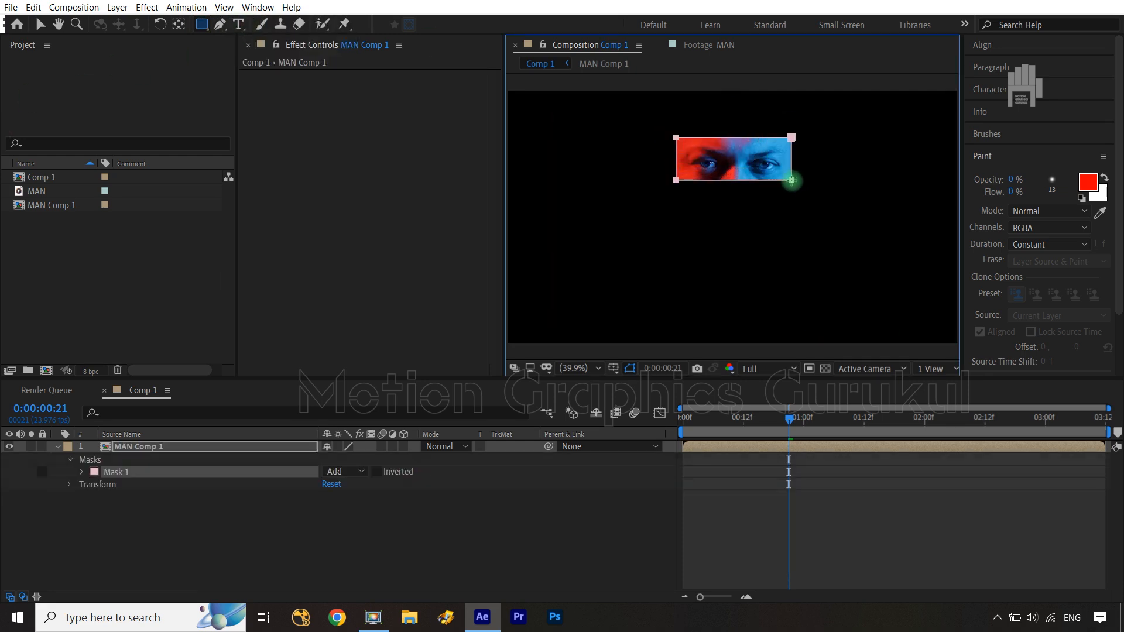
# Duplicate the masked MAN Comp 1 layer and move the copy's mask down over the red cheek and ear
pyautogui.click(230, 448)
pyautogui.hotkey('ctrl', 'd')
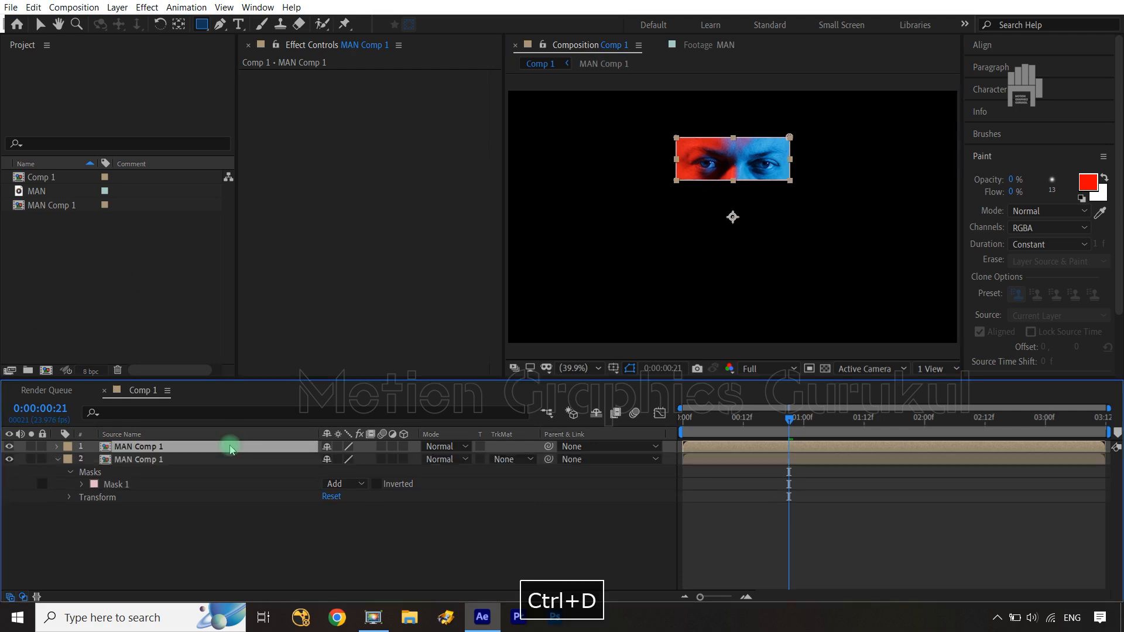
pyautogui.press('m')
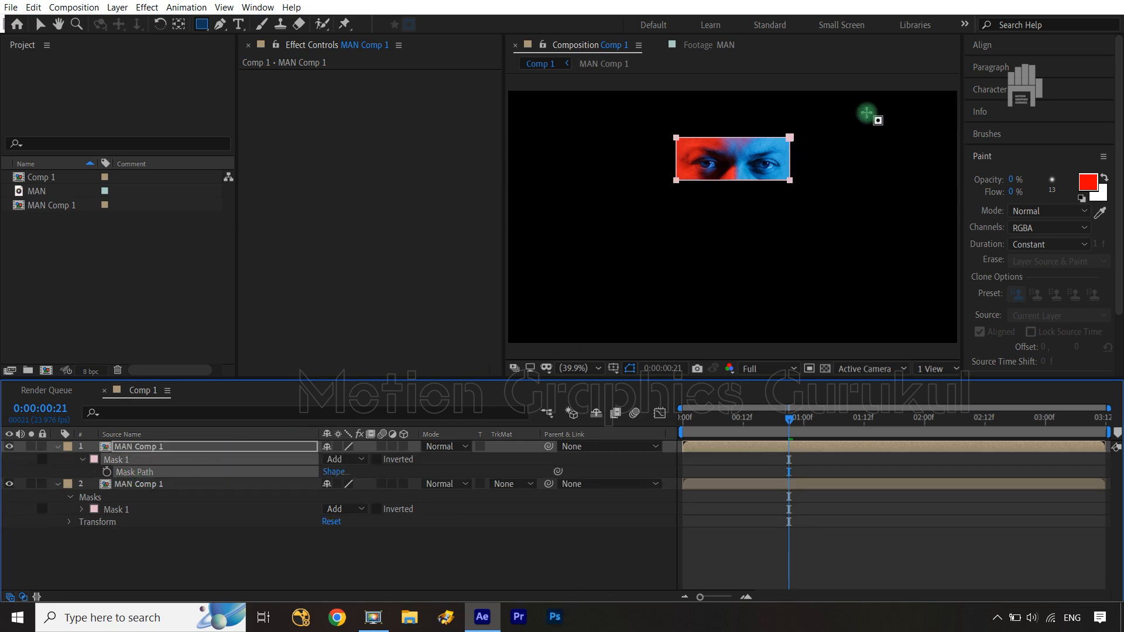
pyautogui.press('v')
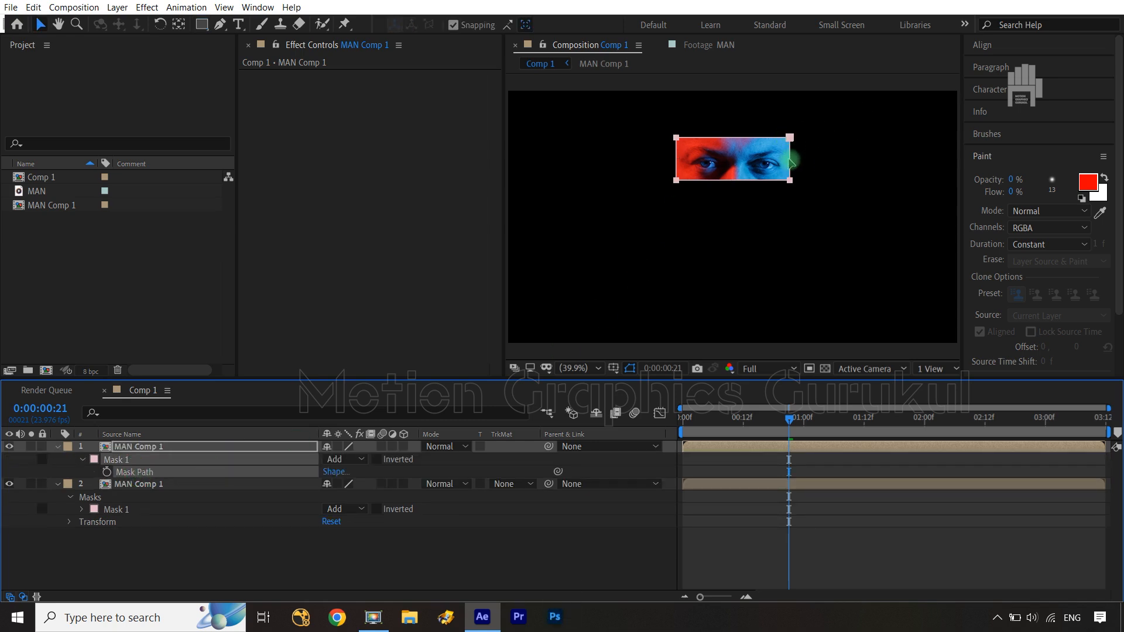
pyautogui.moveTo(792, 134); pyautogui.dragTo(711, 171)
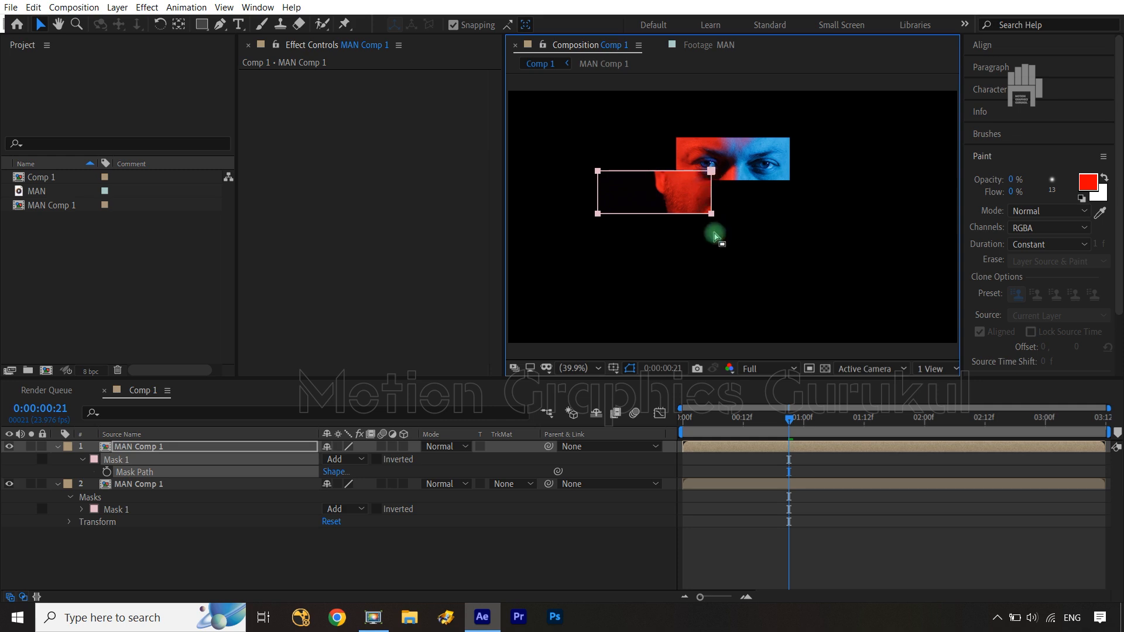
# Set the preview resolution to Third and extend the red cheek mask's lower edge downward
pyautogui.click(786, 369)
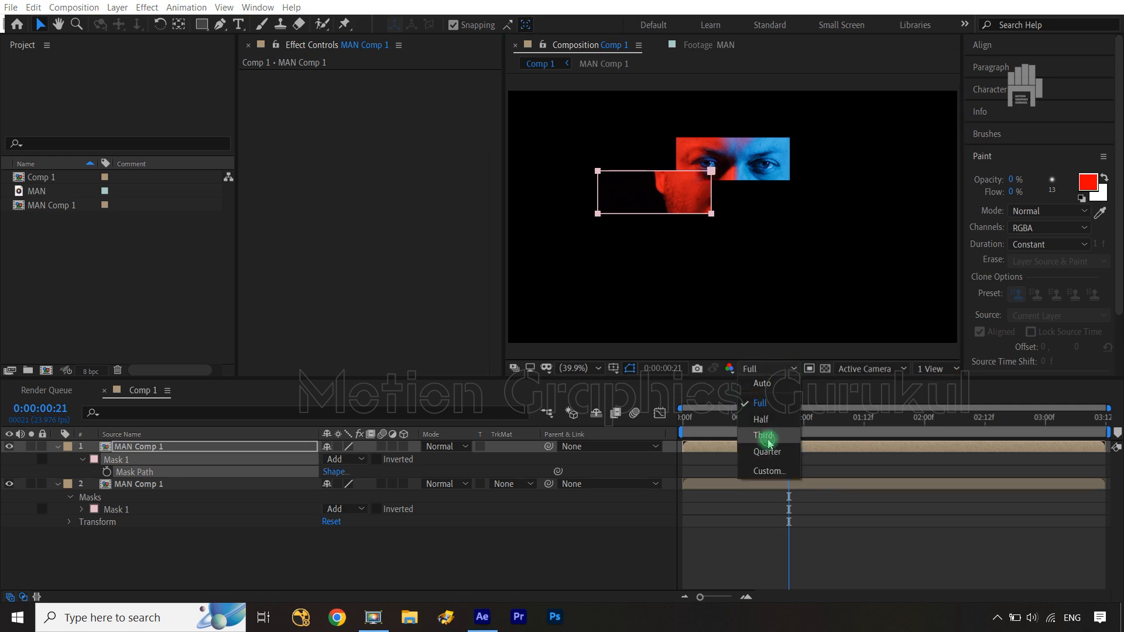
pyautogui.click(764, 437)
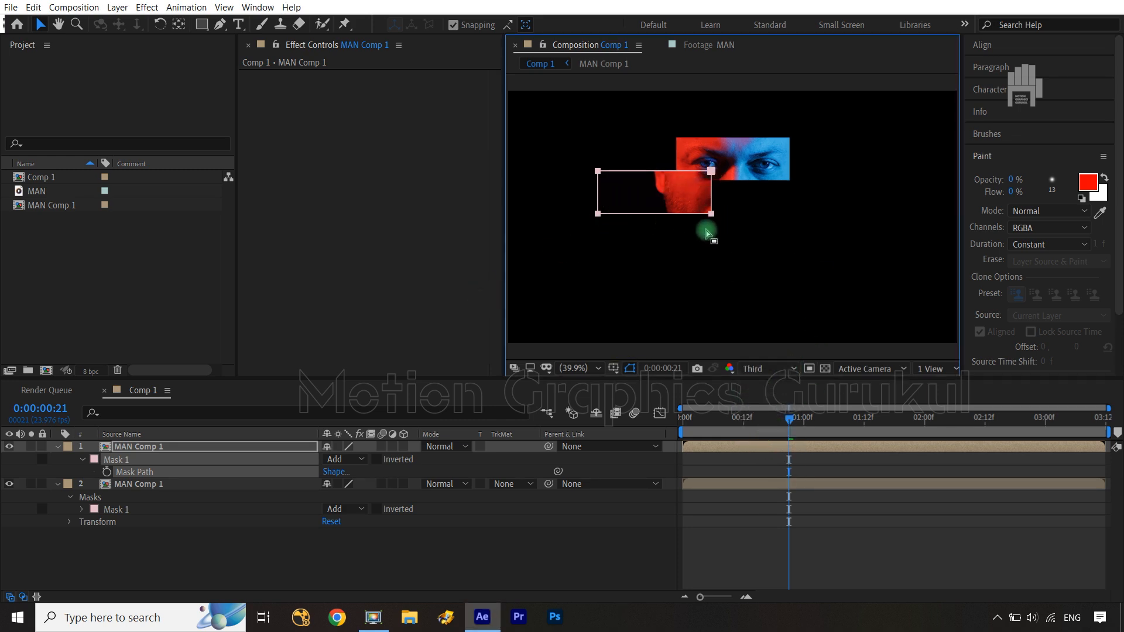
pyautogui.moveTo(730, 205); pyautogui.dragTo(564, 259)
pyautogui.moveTo(712, 214); pyautogui.dragTo(710, 238)
pyautogui.click(272, 565)
# Duplicate the red cheek layer, move the copy's mask over the blue side of the forehead, and narrow it from its outer edge
pyautogui.click(152, 447)
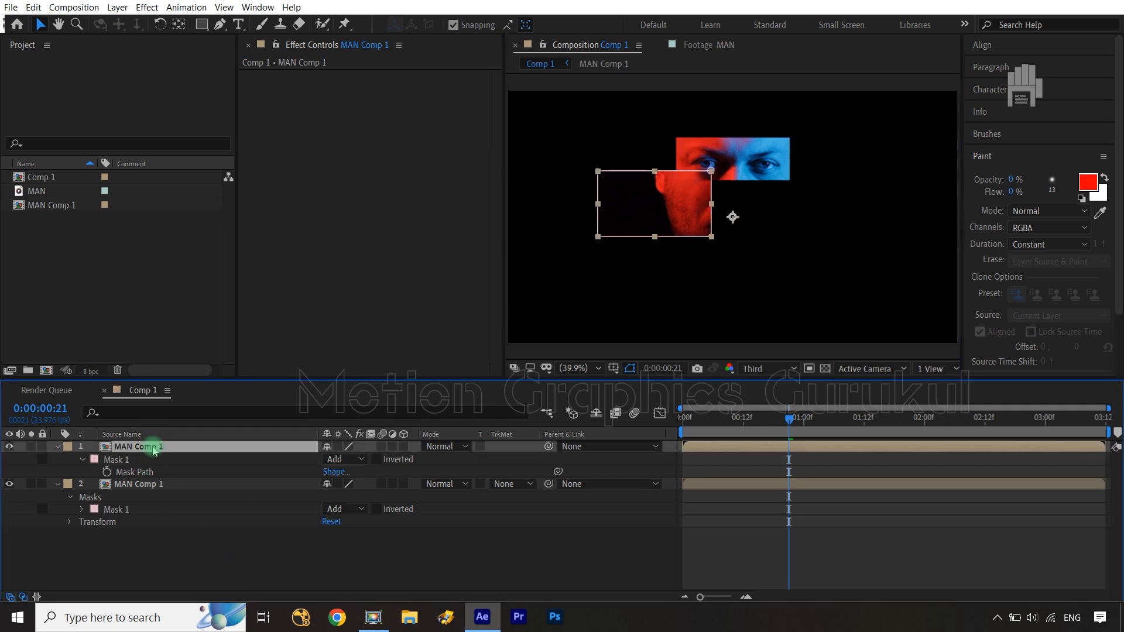
pyautogui.hotkey('ctrl', 'd')
pyautogui.press('m')
pyautogui.click(140, 472)
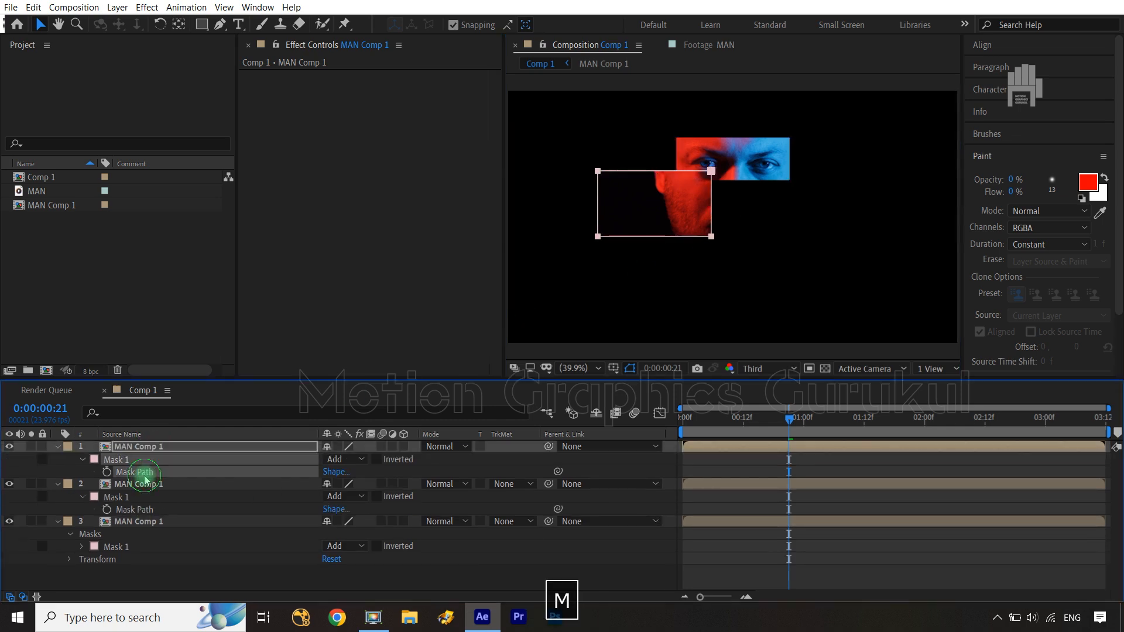
pyautogui.moveTo(712, 171); pyautogui.dragTo(861, 199)
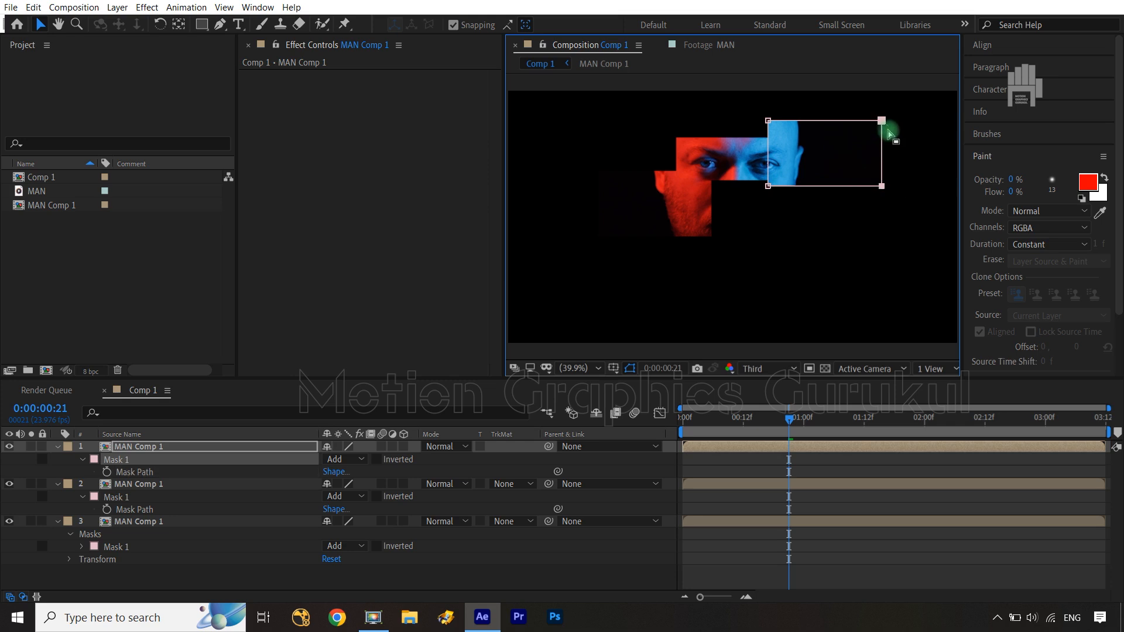
pyautogui.moveTo(881, 121); pyautogui.dragTo(843, 126)
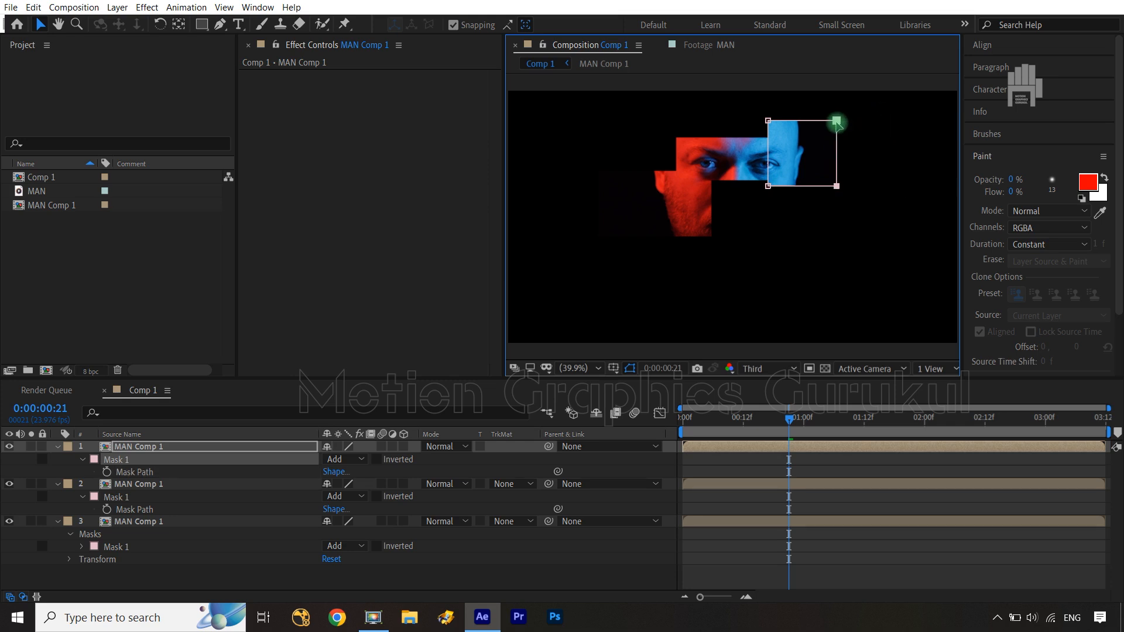
# Duplicate the blue forehead layer, move the copy's mask down over the blue cheek edge, and extend its lower edge
pyautogui.click(182, 454)
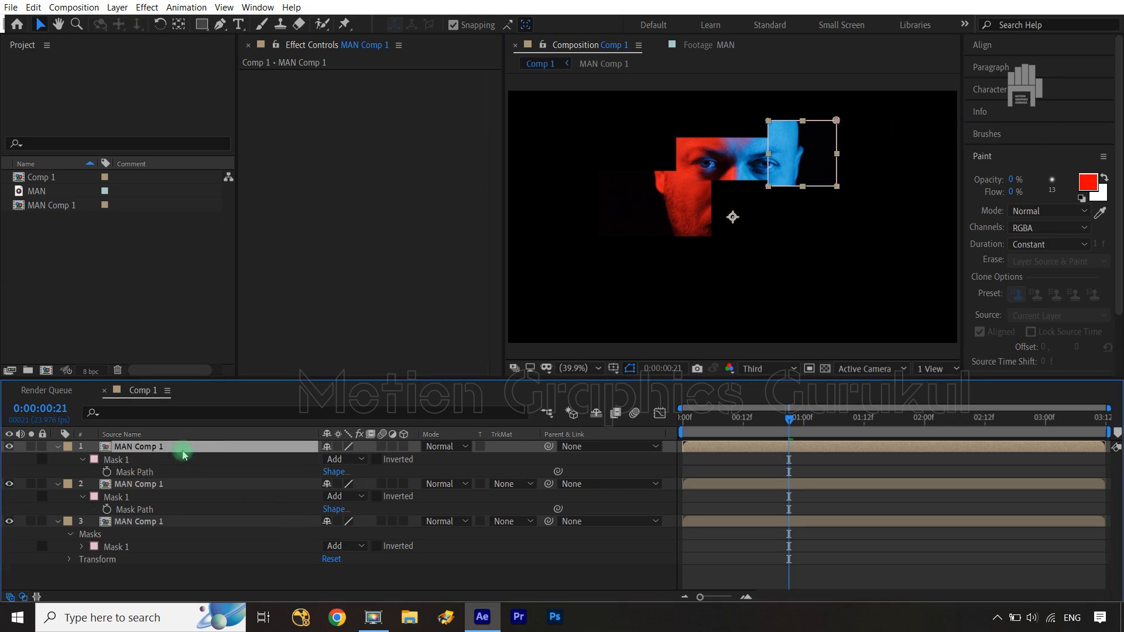
pyautogui.hotkey('ctrl', 'd')
pyautogui.press('m')
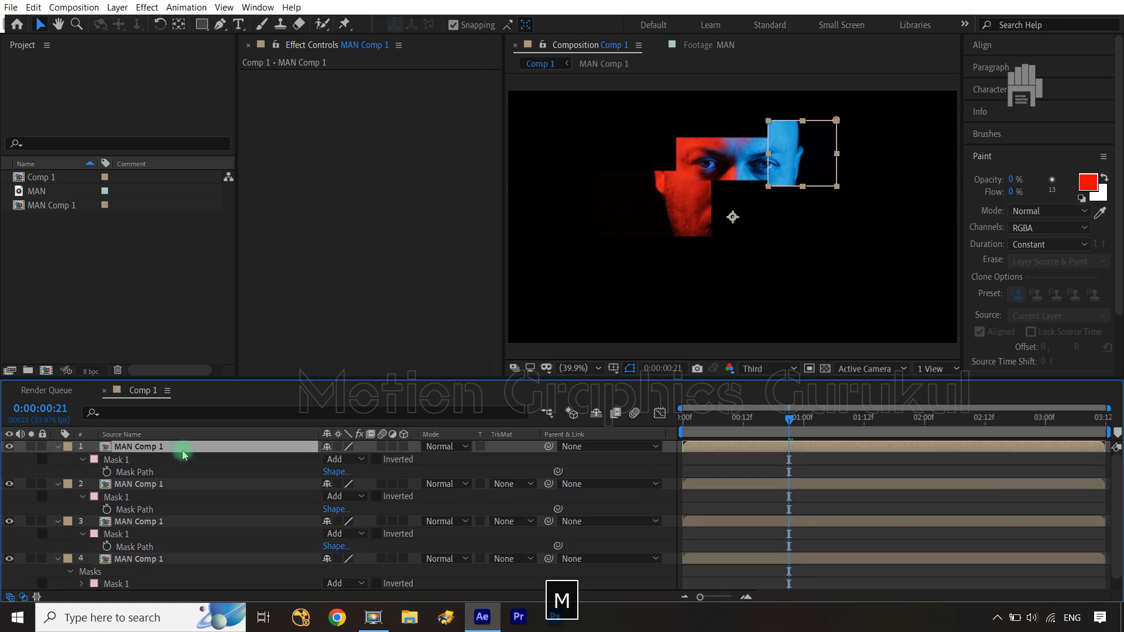
pyautogui.click(131, 471)
pyautogui.click(837, 121)
pyautogui.moveTo(837, 121); pyautogui.dragTo(855, 180)
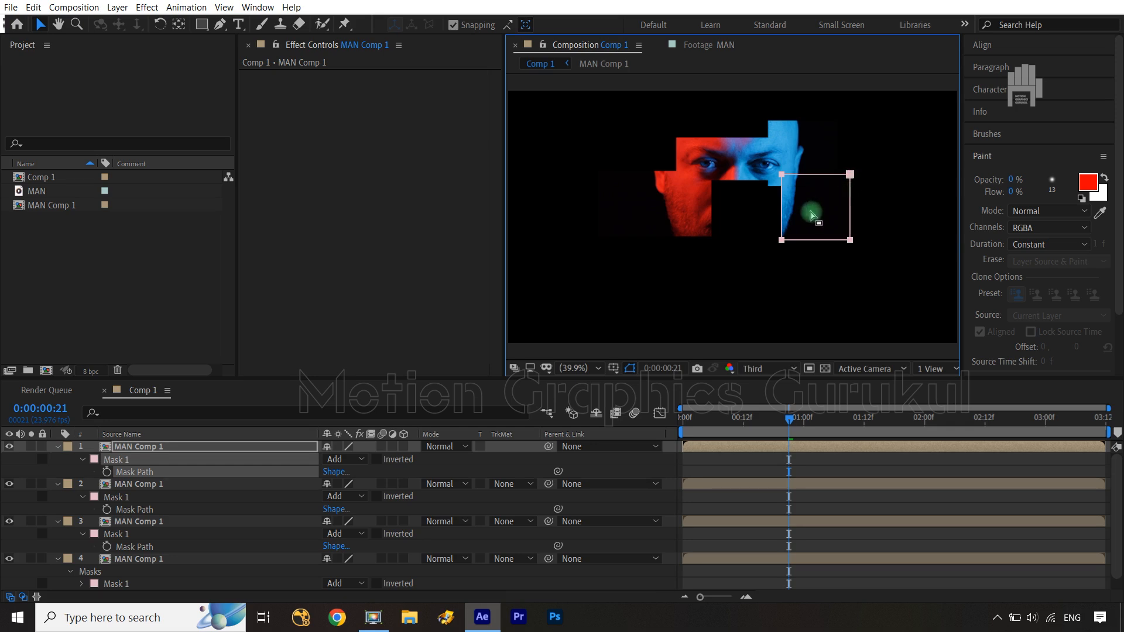
pyautogui.moveTo(851, 240); pyautogui.dragTo(852, 258)
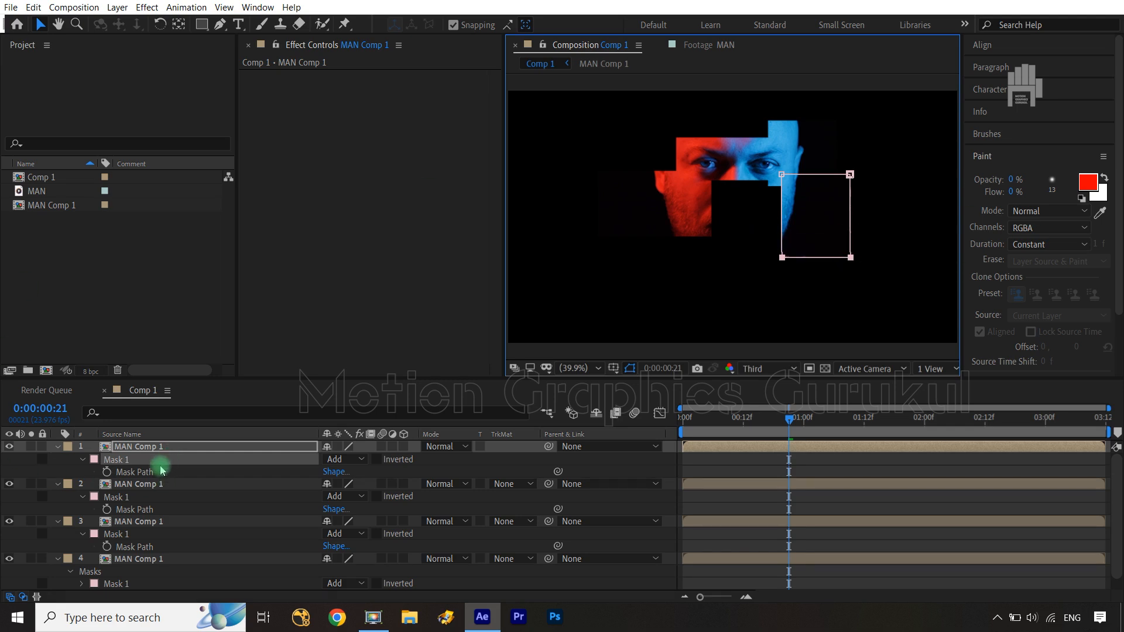
# Duplicate the blue cheek layer, move the copy's mask over the red side of the beard and neck, and widen it outward
pyautogui.click(162, 447)
pyautogui.hotkey('ctrl', 'd')
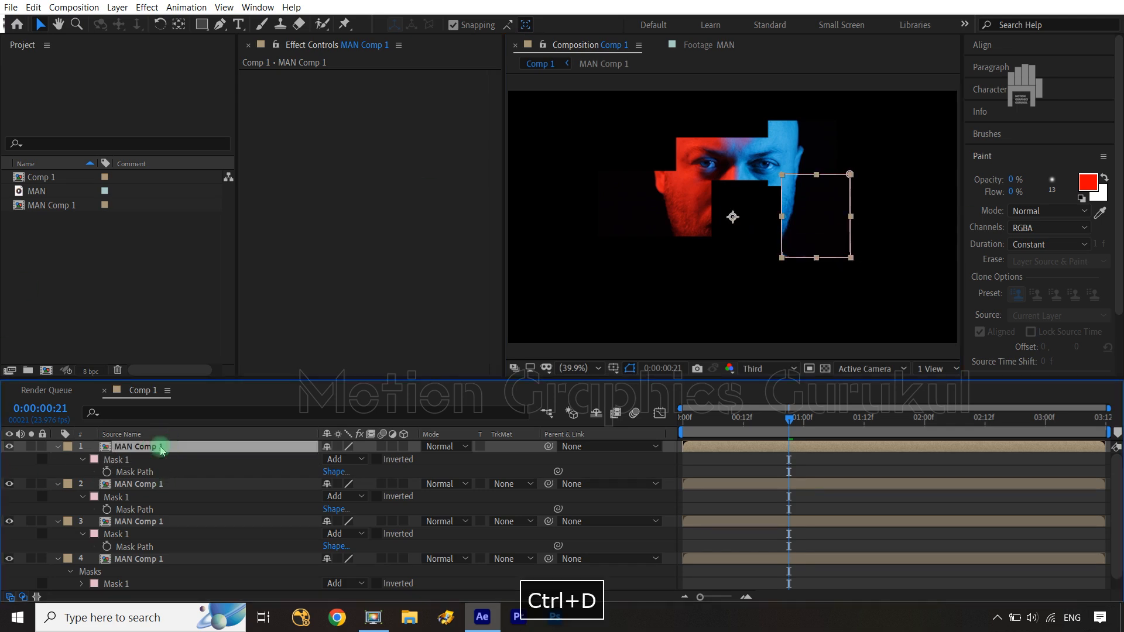
pyautogui.press(',')
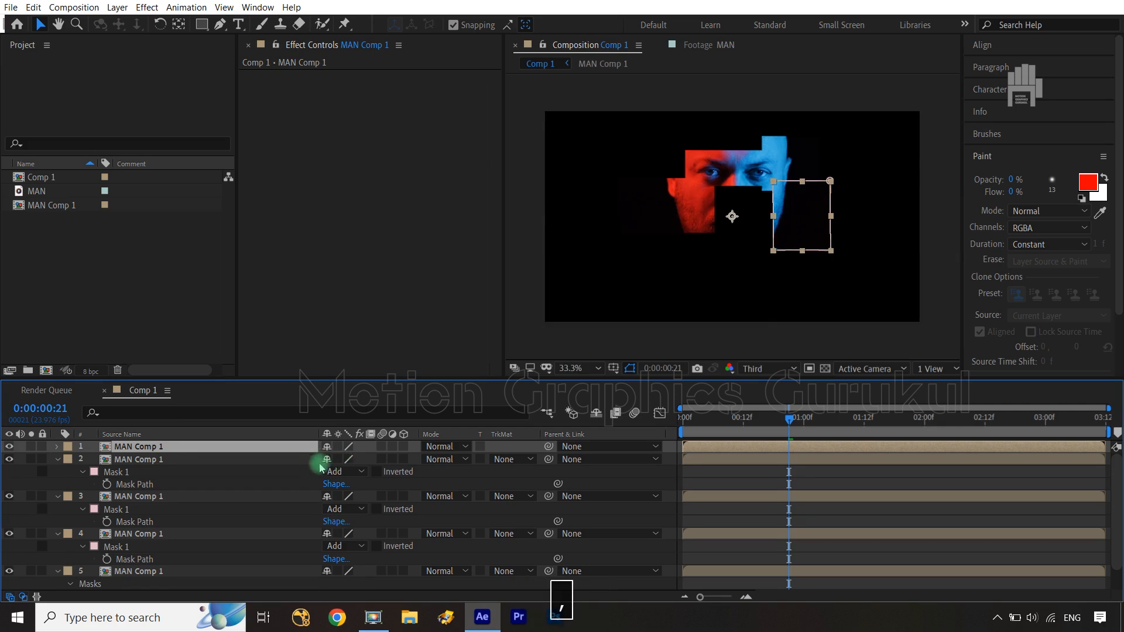
pyautogui.press('m')
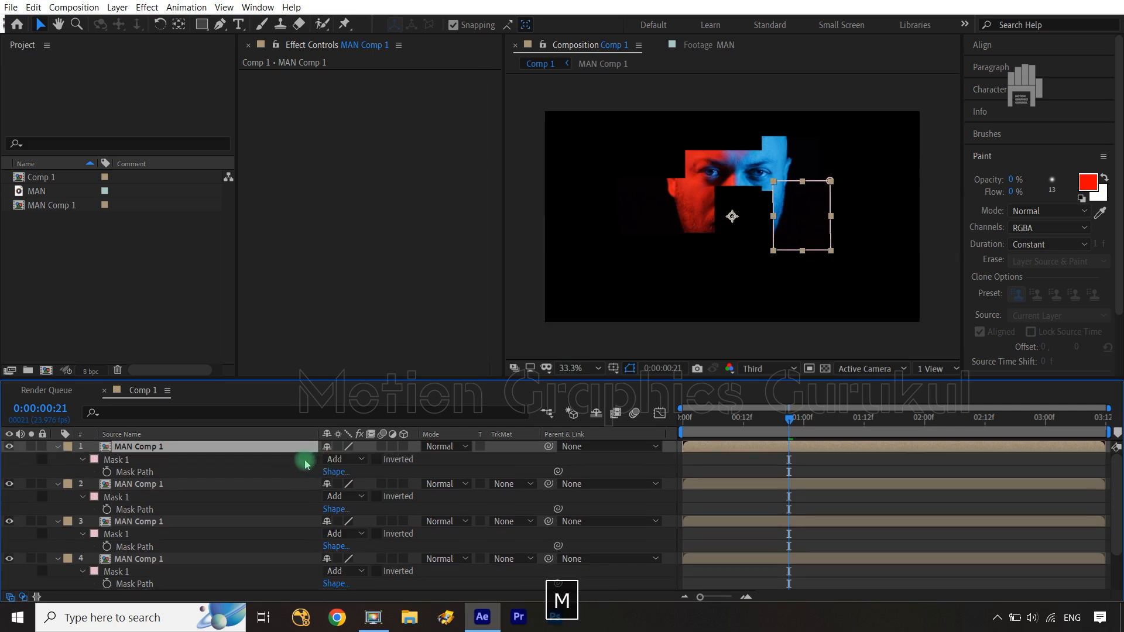
pyautogui.click(154, 471)
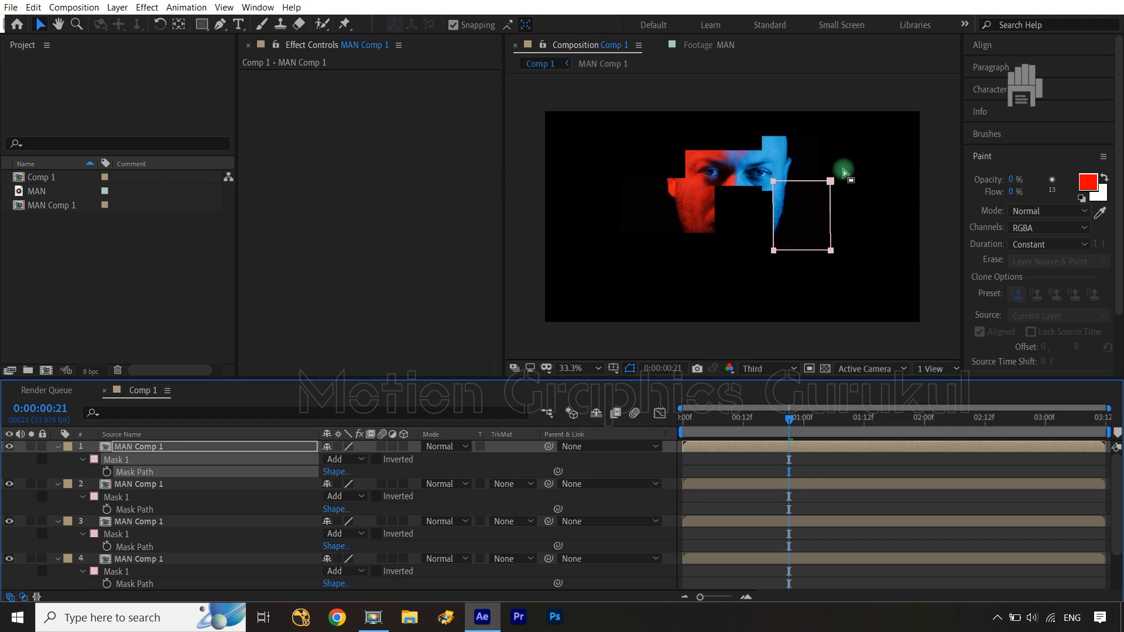
pyautogui.moveTo(831, 182); pyautogui.dragTo(738, 225)
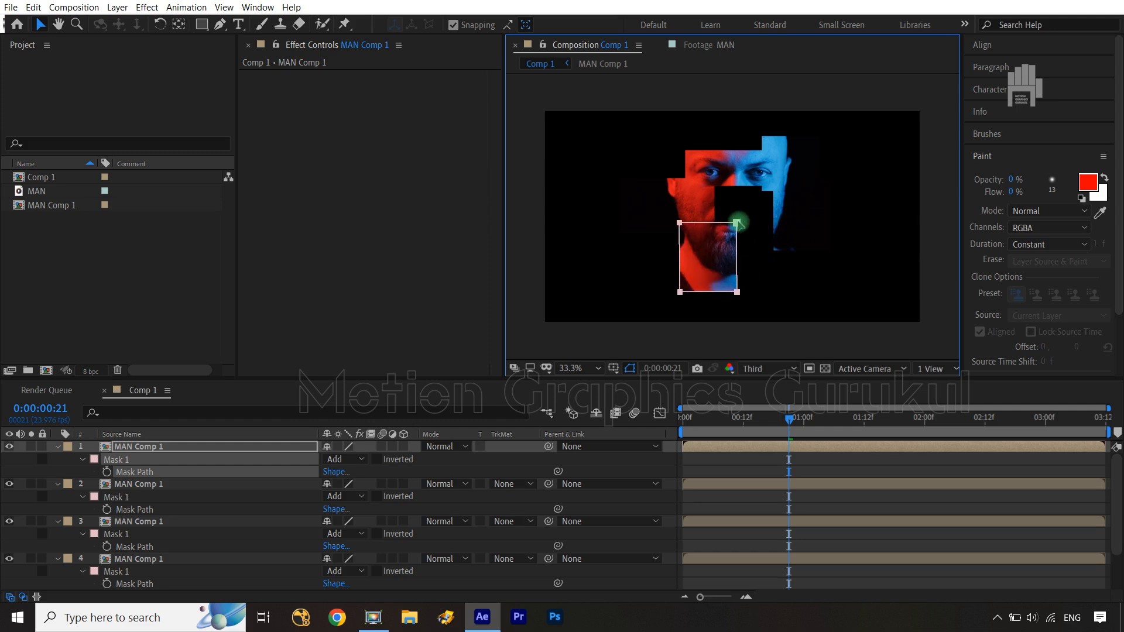
pyautogui.moveTo(658, 213); pyautogui.dragTo(671, 293)
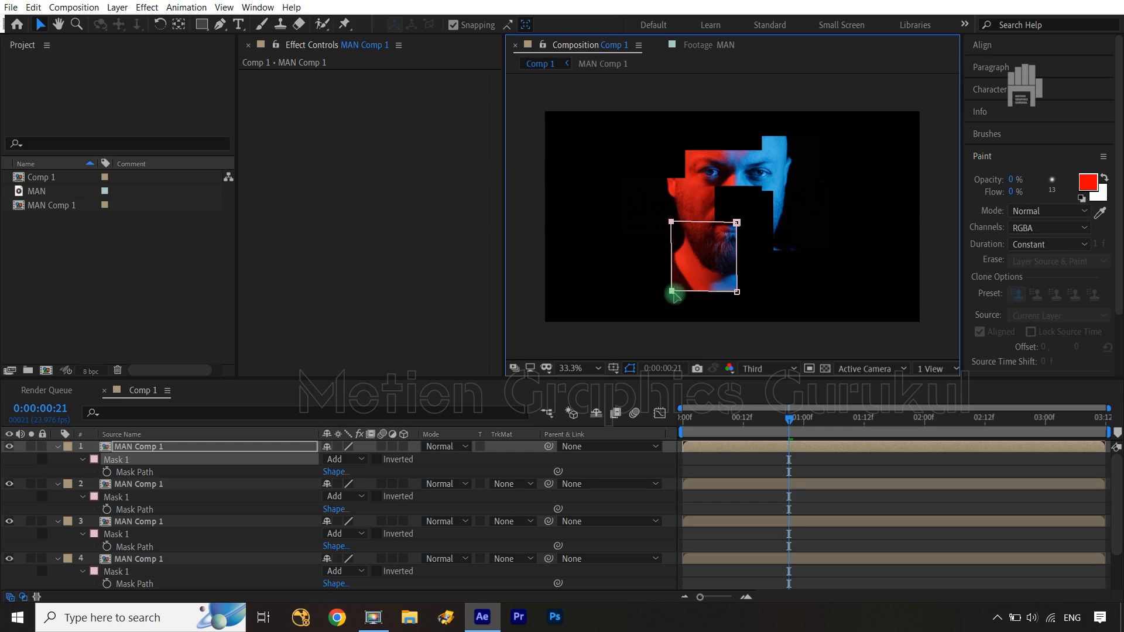
pyautogui.click(593, 274)
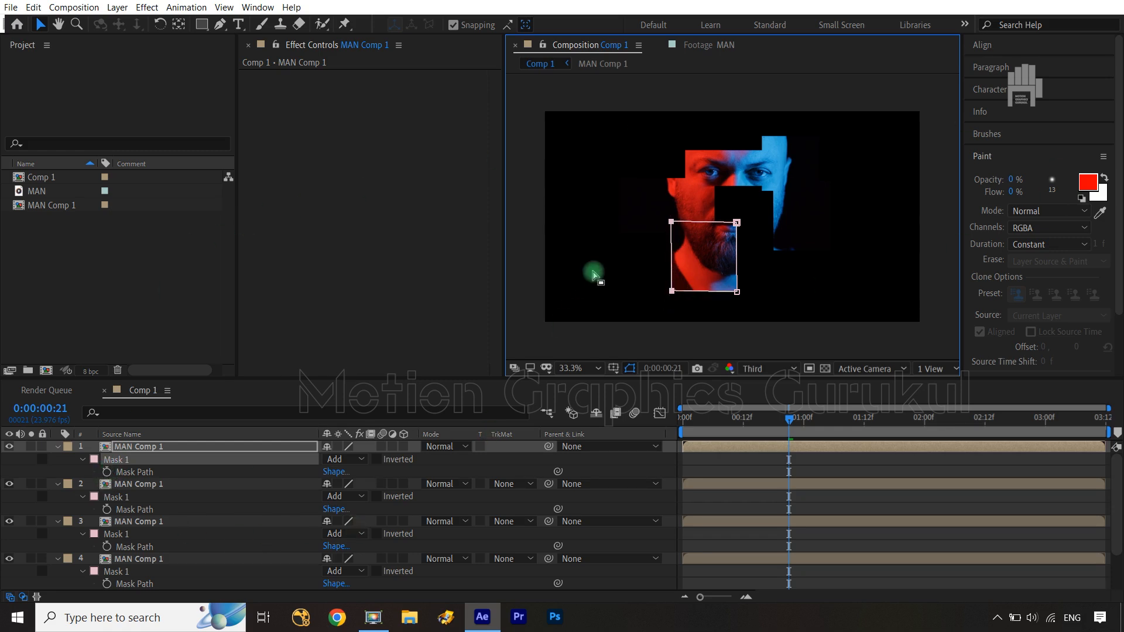
# Duplicate the red beard layer, move the copy's mask over the nose, and raise its lower edge to just above the mouth
pyautogui.click(261, 449)
pyautogui.hotkey('ctrl', 'd')
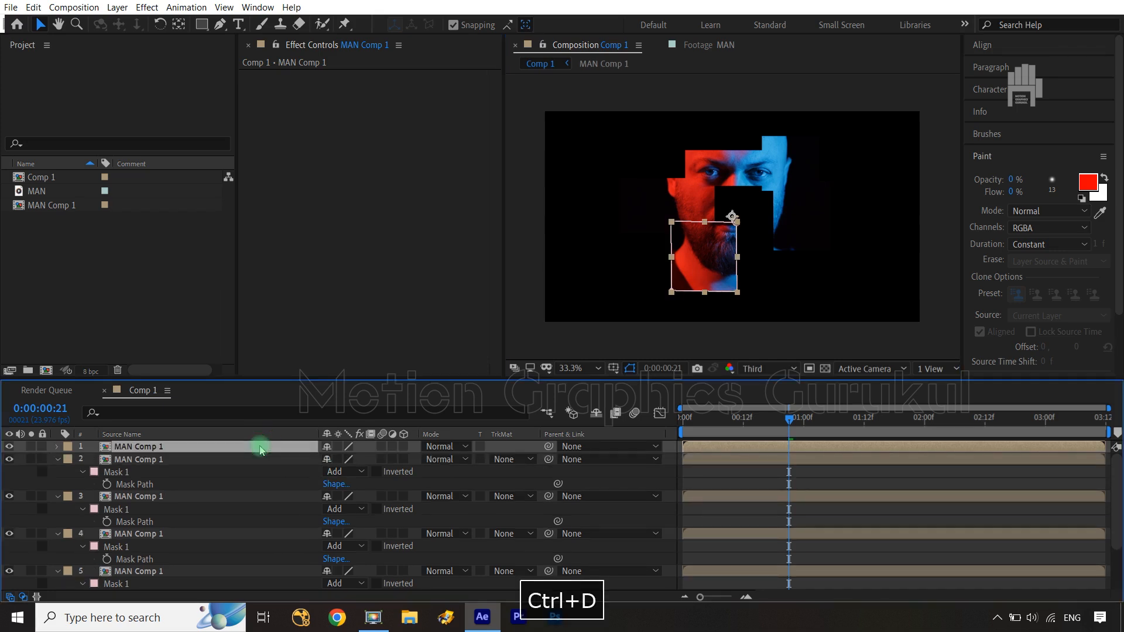
pyautogui.press('m')
pyautogui.click(167, 471)
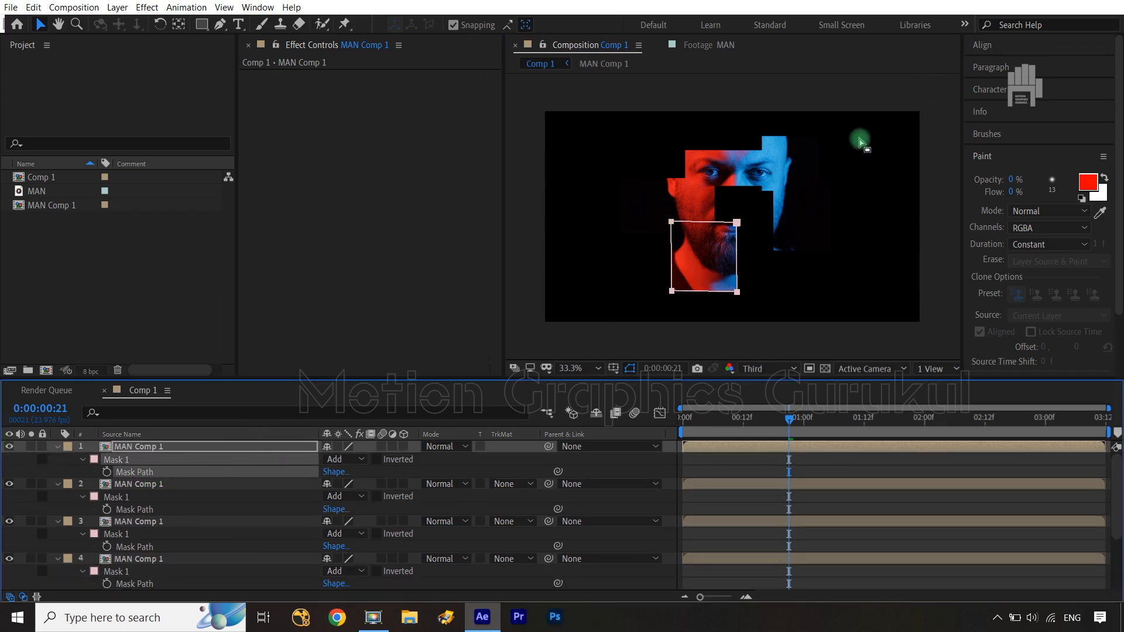
pyautogui.moveTo(739, 225); pyautogui.dragTo(773, 183)
pyautogui.moveTo(799, 240); pyautogui.dragTo(677, 280)
pyautogui.moveTo(773, 252); pyautogui.dragTo(773, 223)
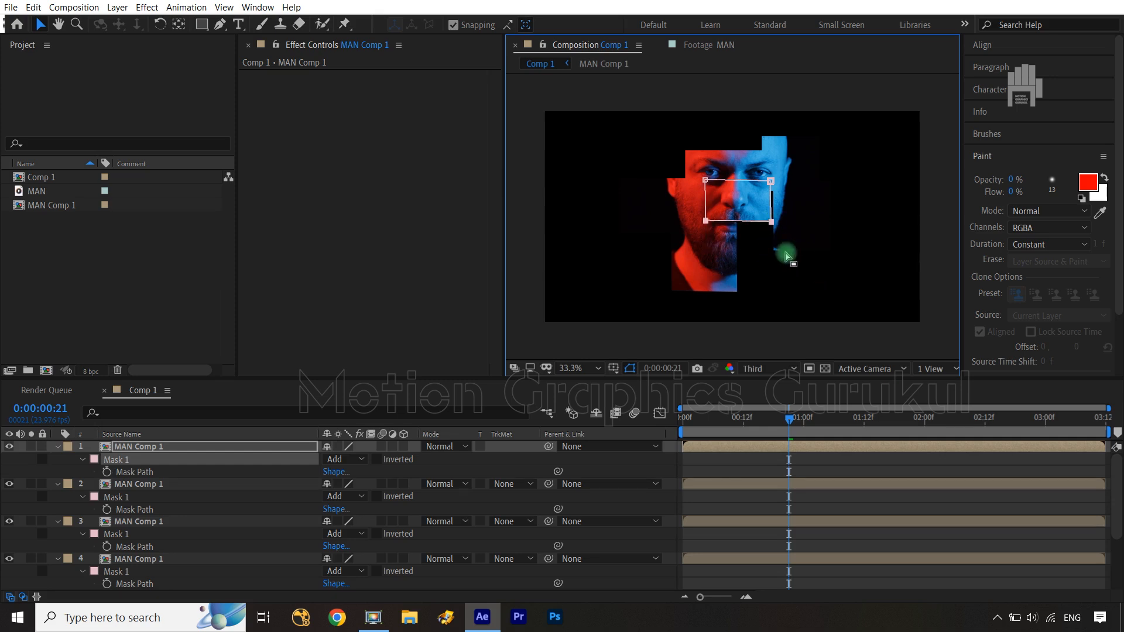
# Duplicate the nose layer, move the copy's mask over the blue side of the beard, widen it across the shoulder, and nudge its upper edge
pyautogui.click(215, 450)
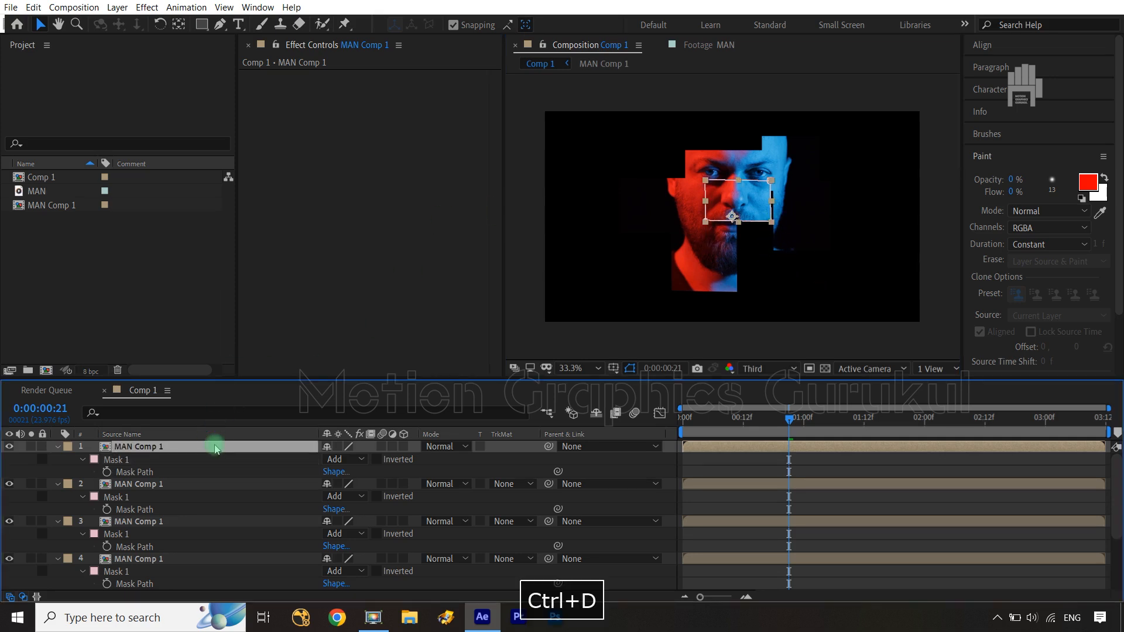
pyautogui.hotkey('ctrl', 'd')
pyautogui.press('m')
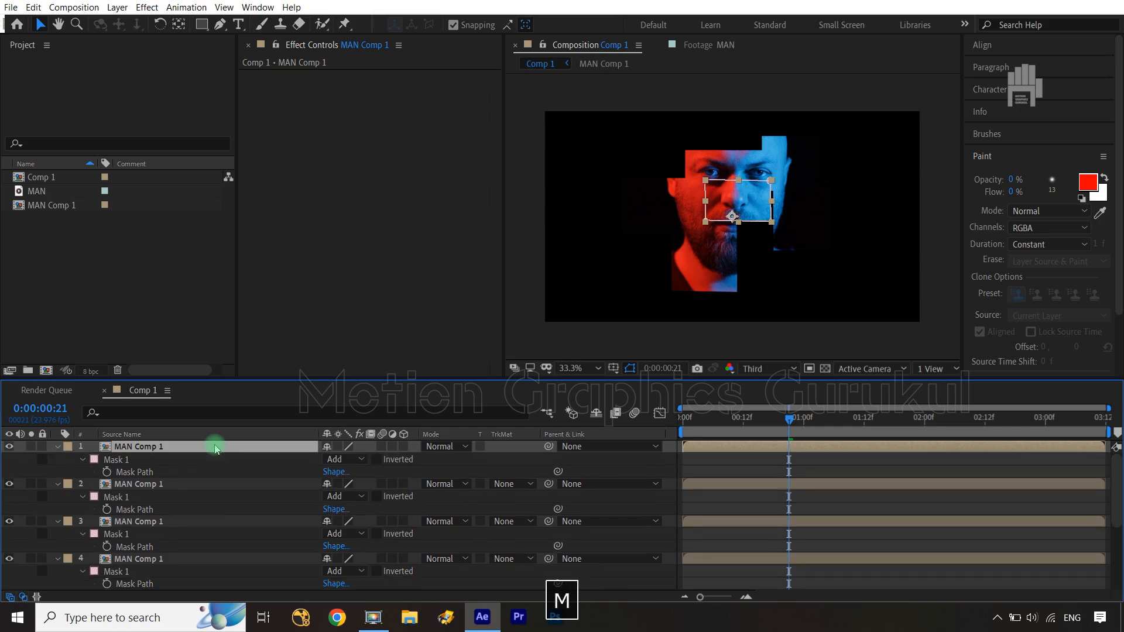
pyautogui.click(186, 473)
pyautogui.moveTo(771, 182)
pyautogui.mouseDown()
pyautogui.moveTo(806, 236)
pyautogui.moveTo(799, 228)
pyautogui.moveTo(776, 287)
pyautogui.moveTo(794, 275)
pyautogui.mouseUp()
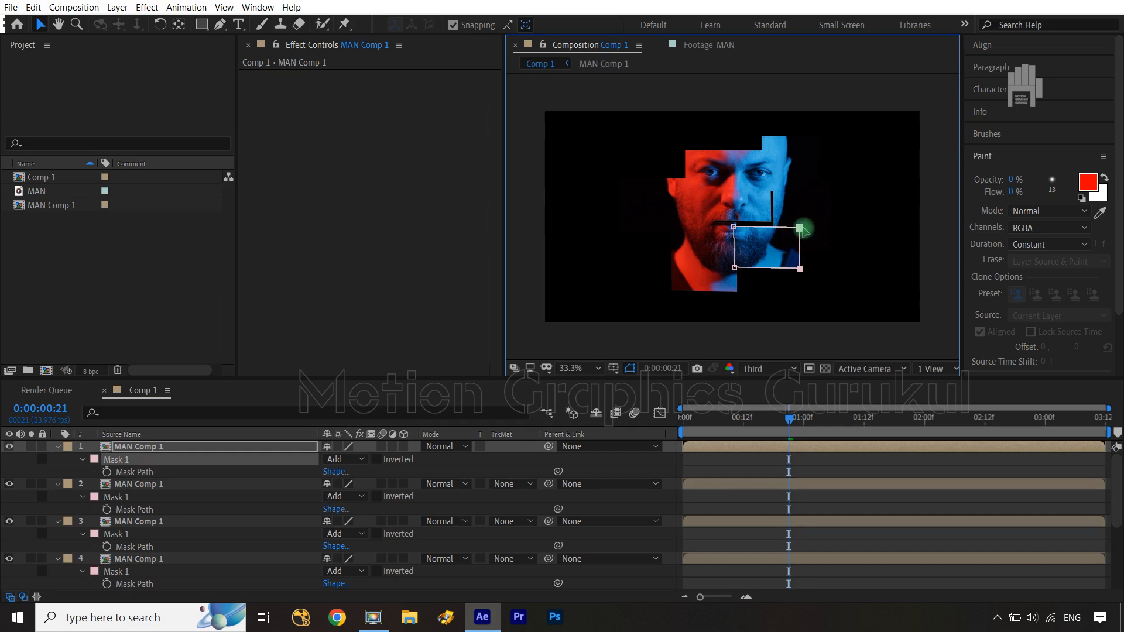
pyautogui.moveTo(800, 228); pyautogui.dragTo(825, 225)
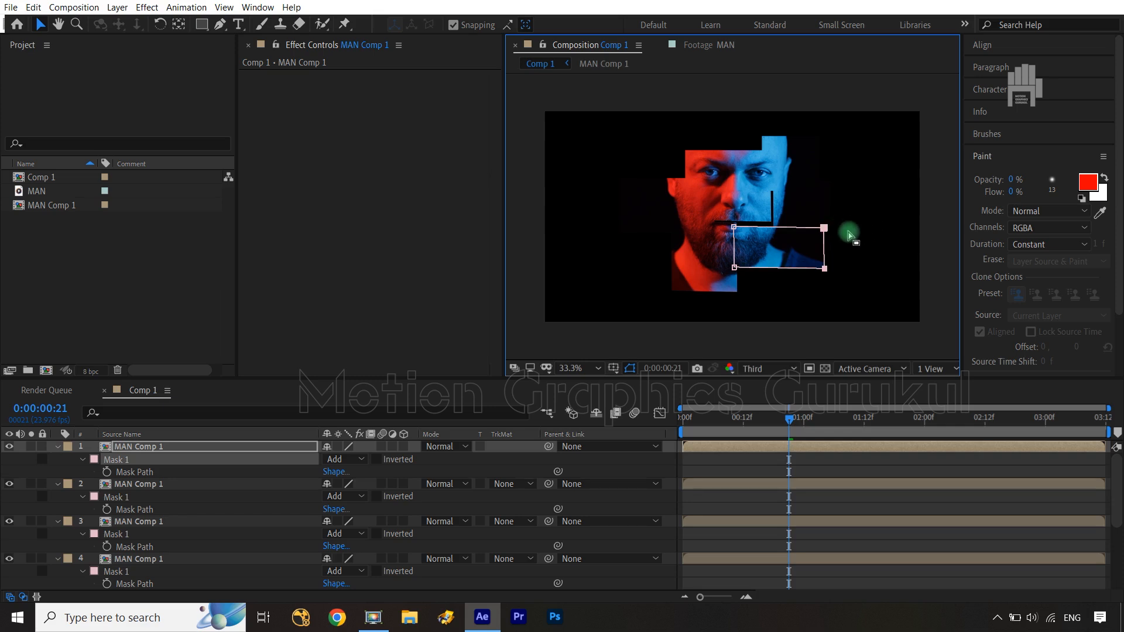
pyautogui.press('Up')
pyautogui.press('Down')
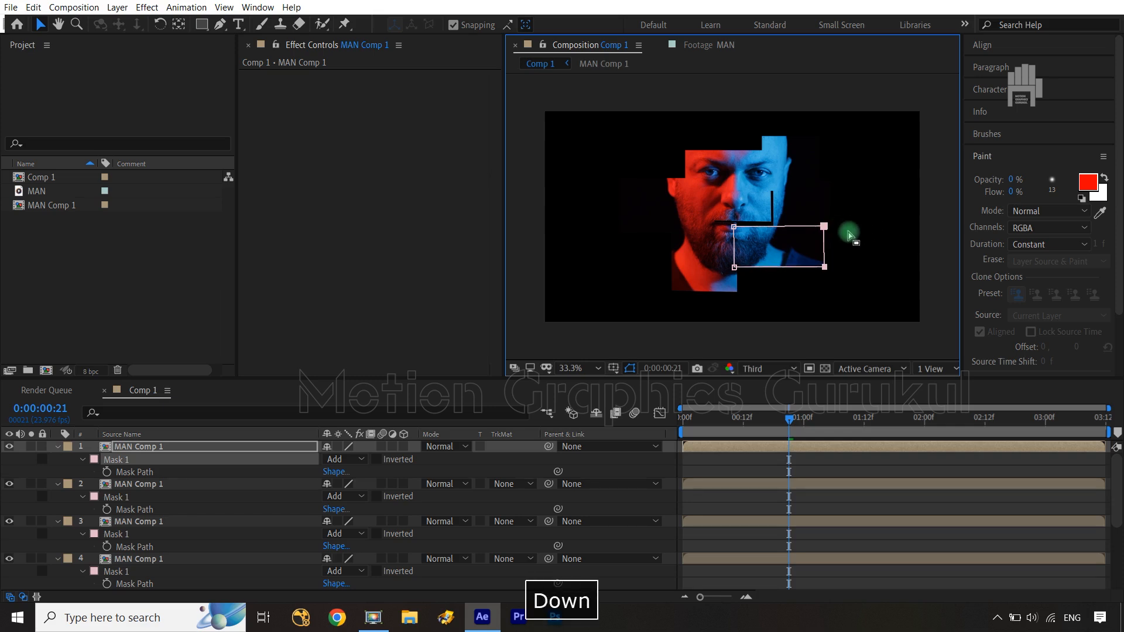
pyautogui.click(597, 479)
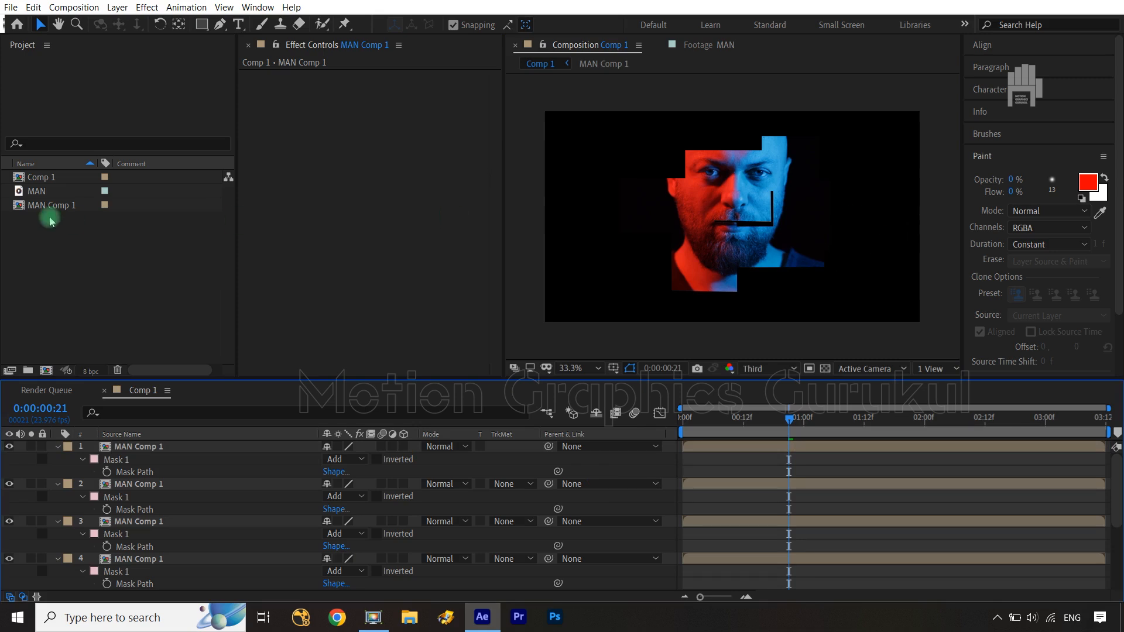
# Duplicate the blue beard layer and move the copy's mask over the outer red side of the forehead
pyautogui.click(170, 448)
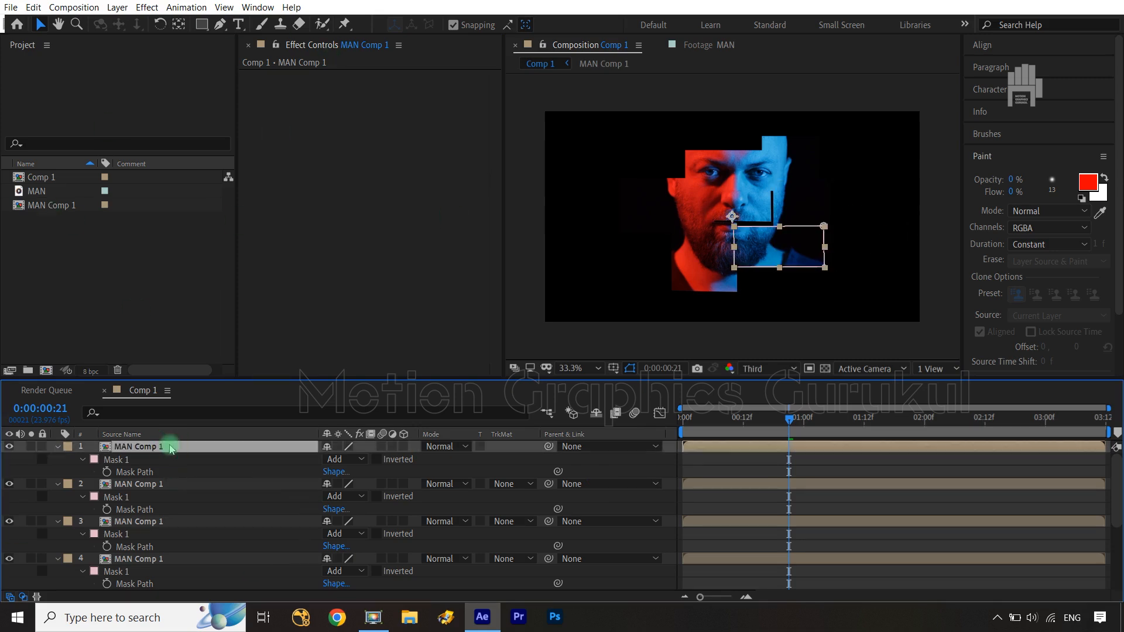
pyautogui.hotkey('ctrl', 'd')
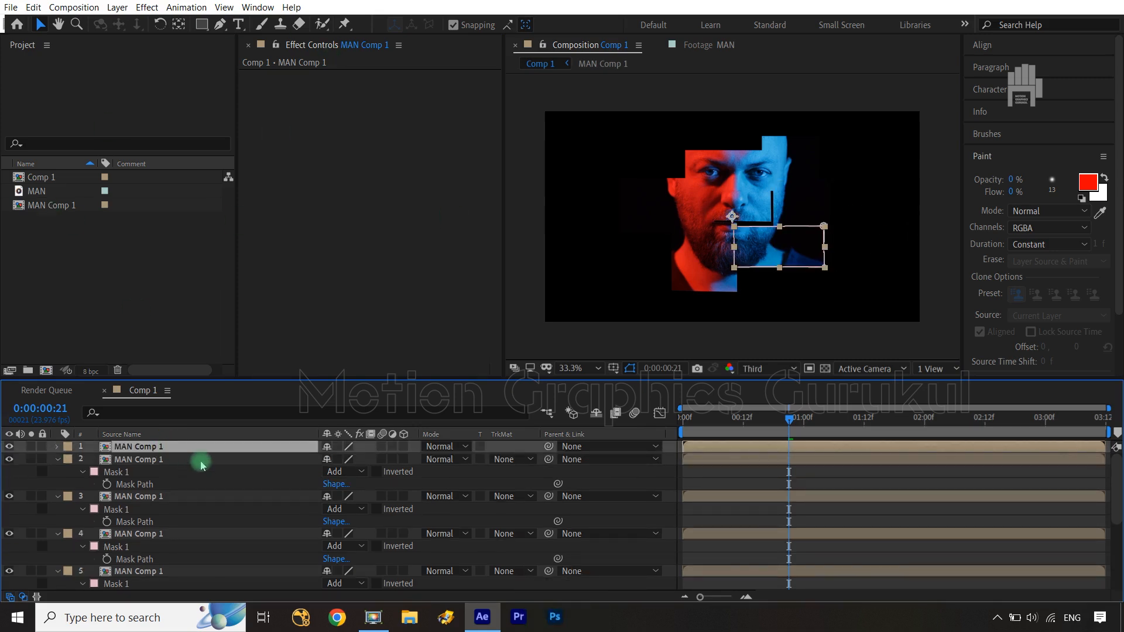
pyautogui.press('m')
pyautogui.click(146, 472)
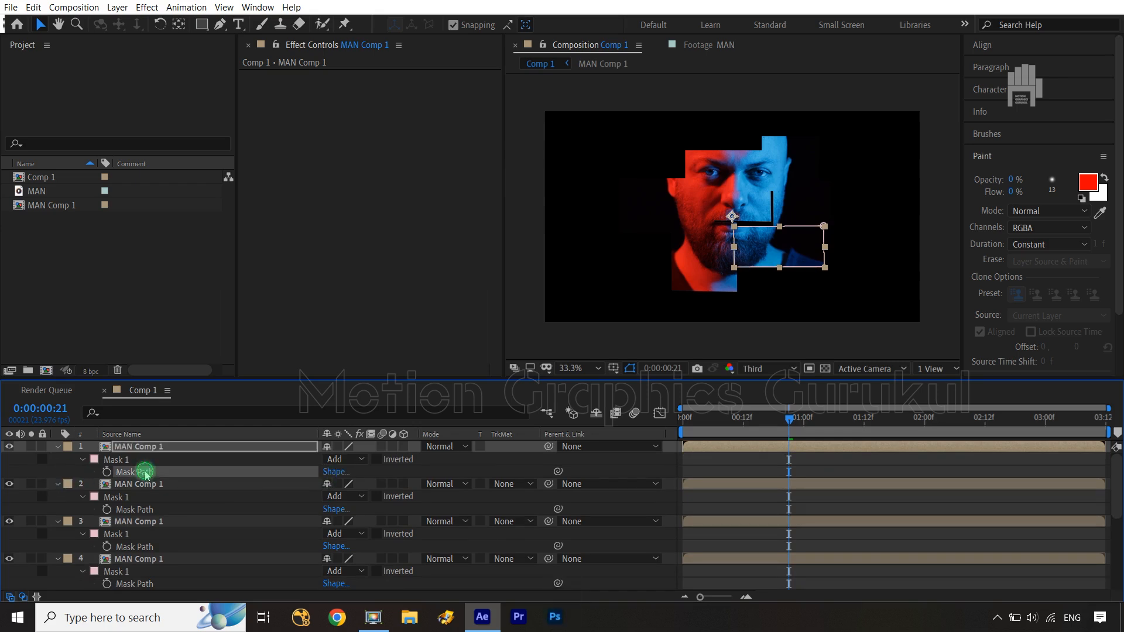
pyautogui.moveTo(825, 229); pyautogui.dragTo(699, 138)
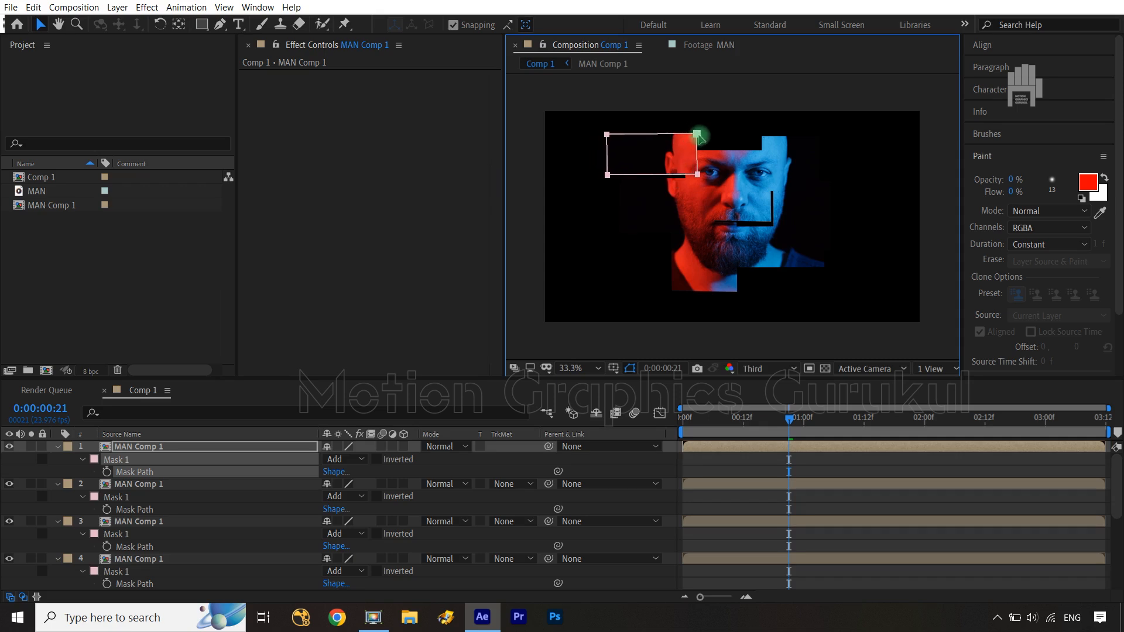
# Duplicate the red forehead layer, narrow the copy's mask from its outer edge, and move it over the top centre of the head
pyautogui.click(156, 451)
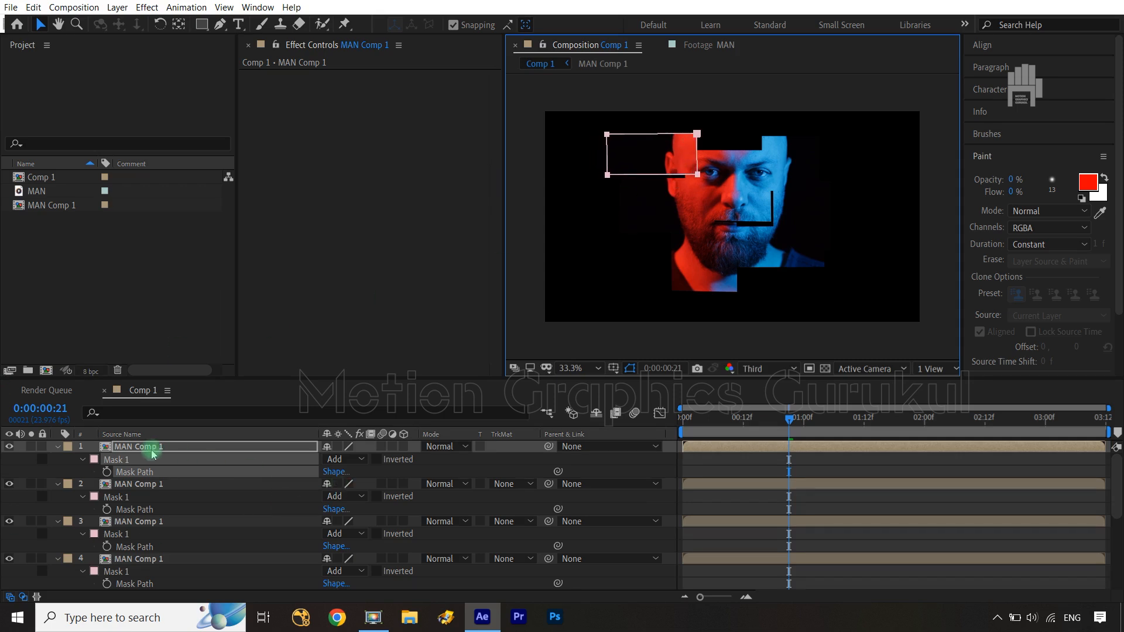
pyautogui.click(195, 449)
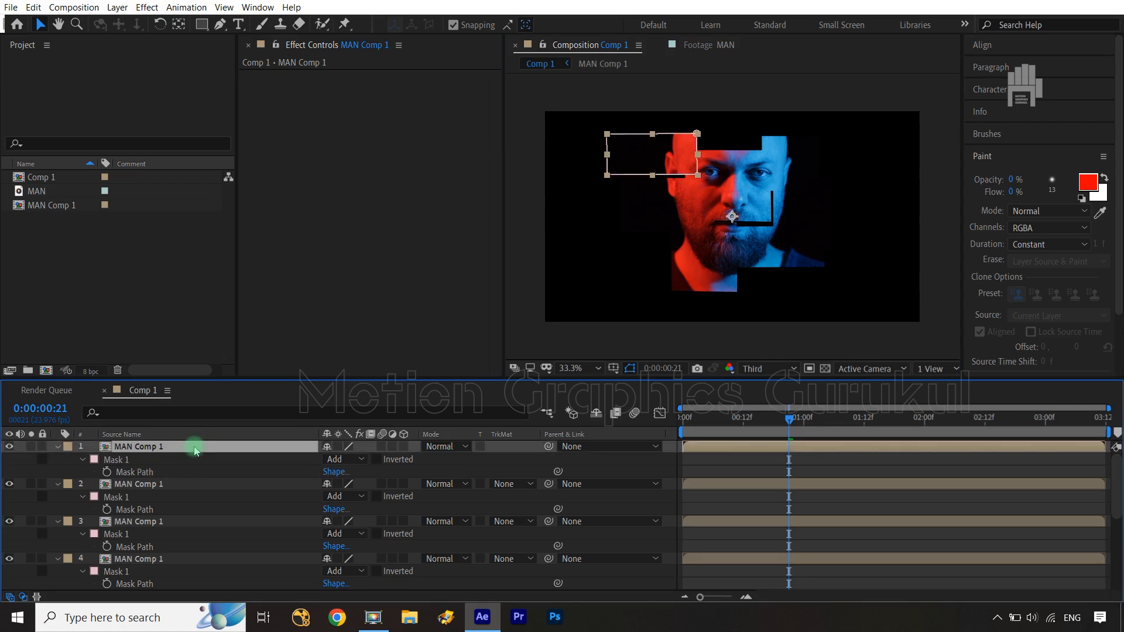
pyautogui.hotkey('ctrl', 'd')
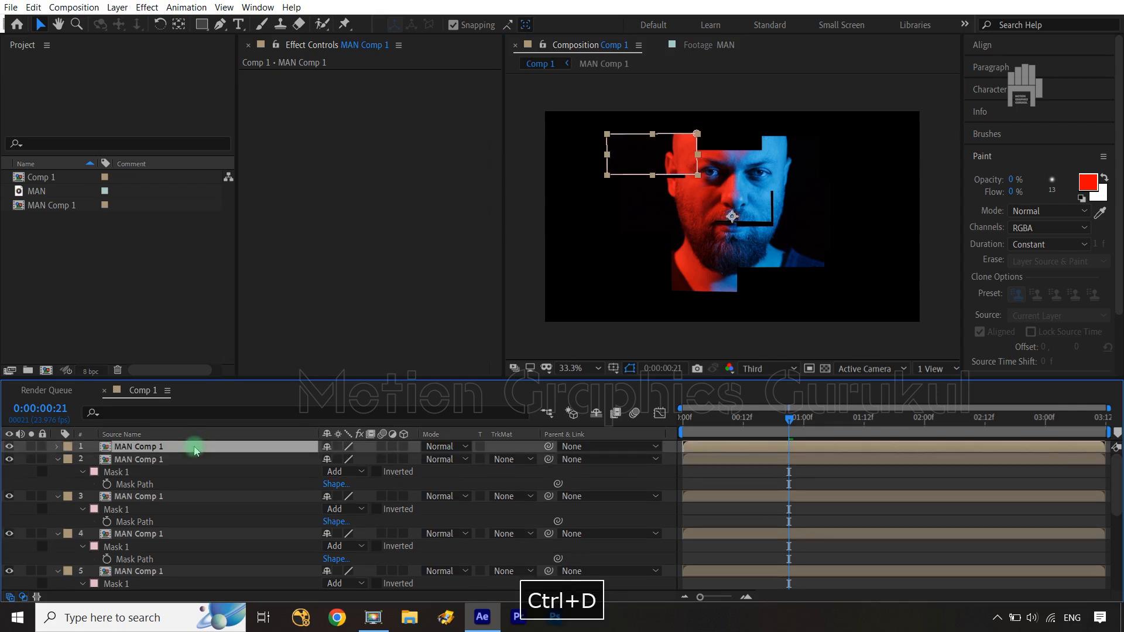
pyautogui.press('m')
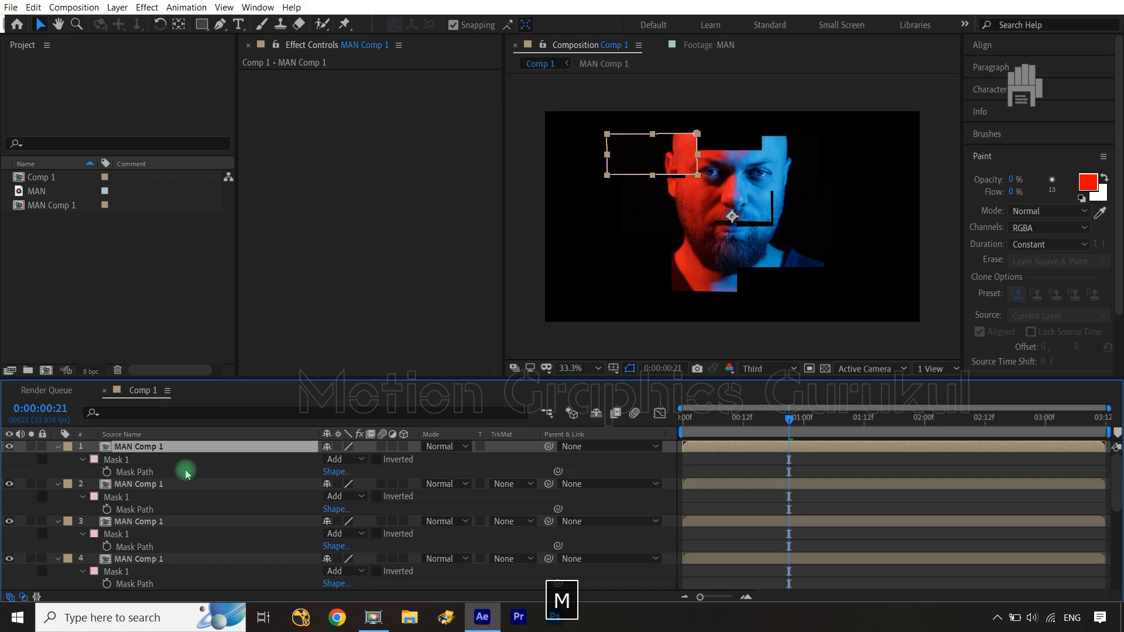
pyautogui.click(202, 472)
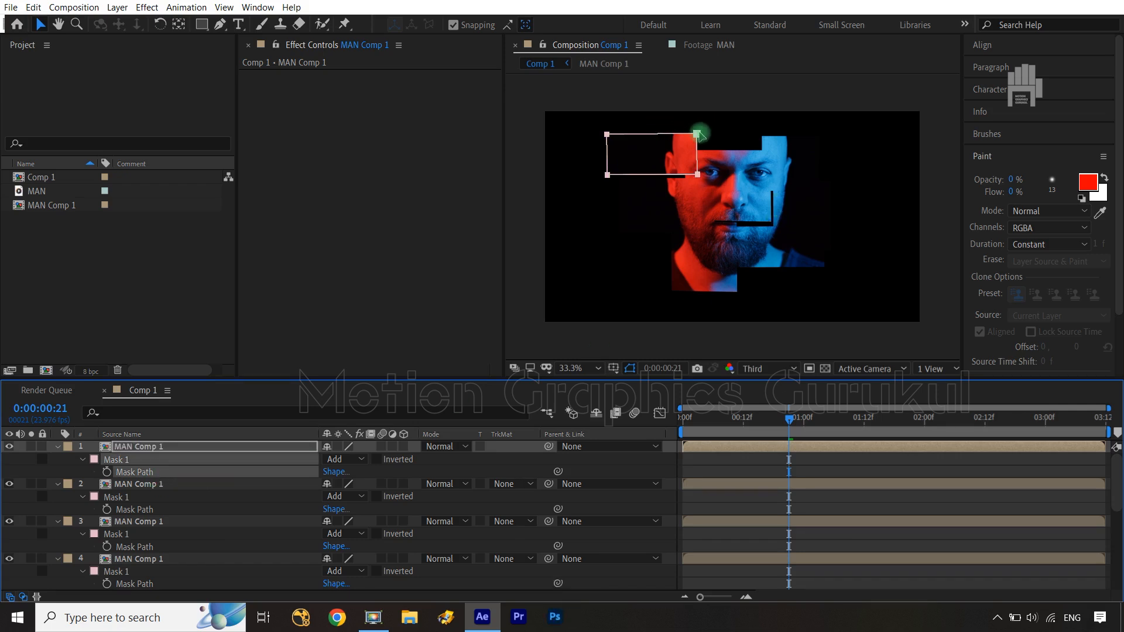
pyautogui.moveTo(595, 123); pyautogui.dragTo(663, 171)
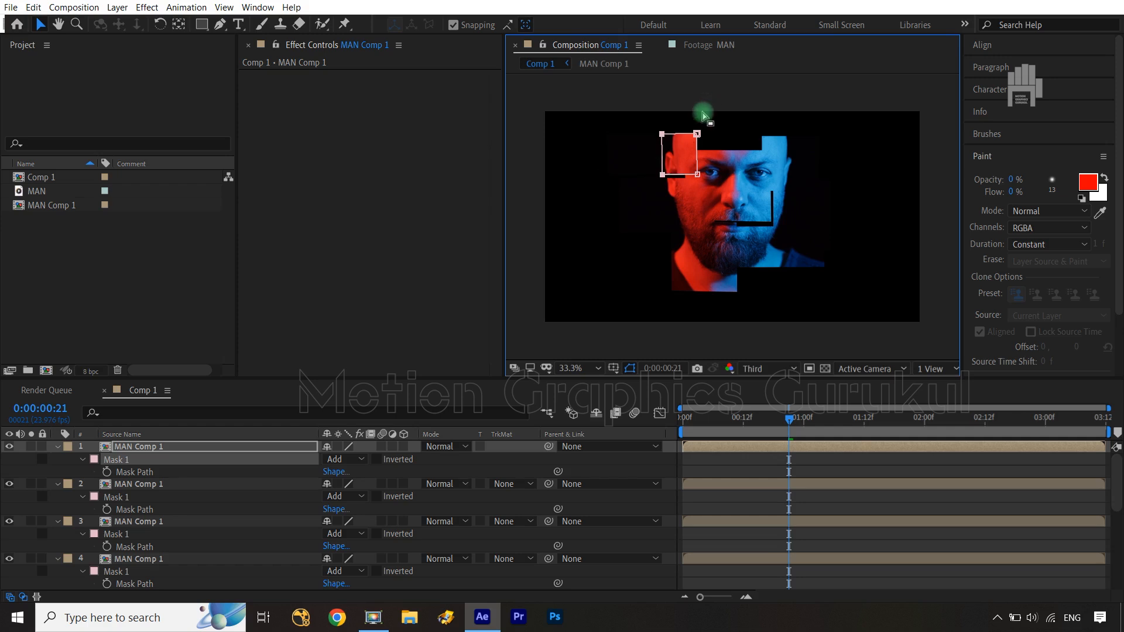
pyautogui.click(697, 135)
pyautogui.moveTo(726, 130)
pyautogui.mouseDown()
pyautogui.moveTo(747, 84)
pyautogui.moveTo(735, 122)
pyautogui.mouseUp()
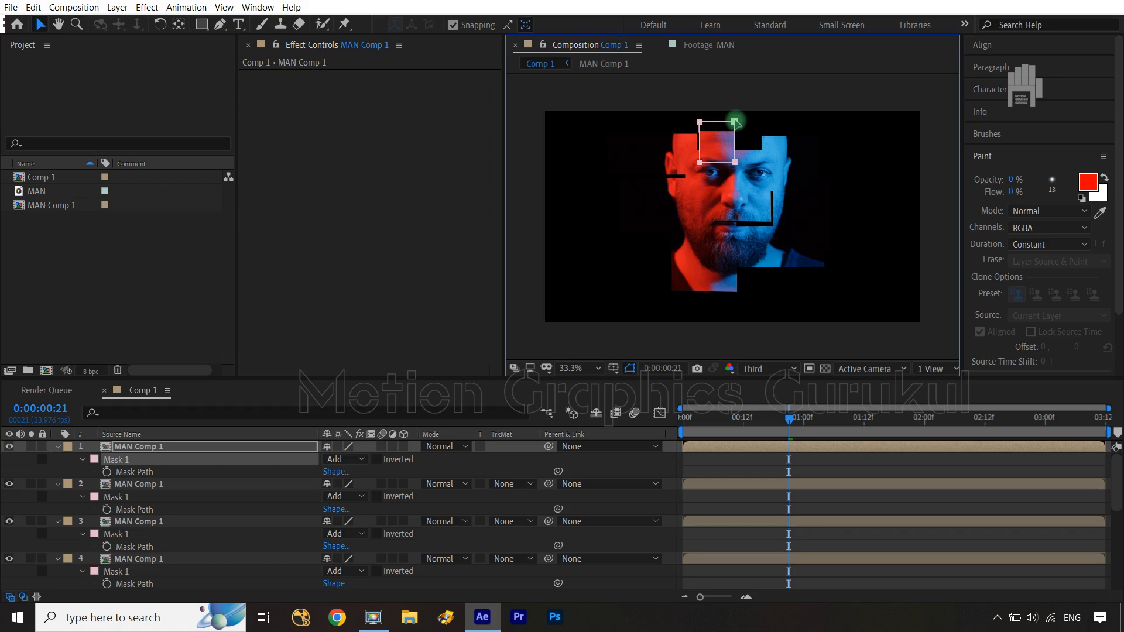
pyautogui.press('Up')
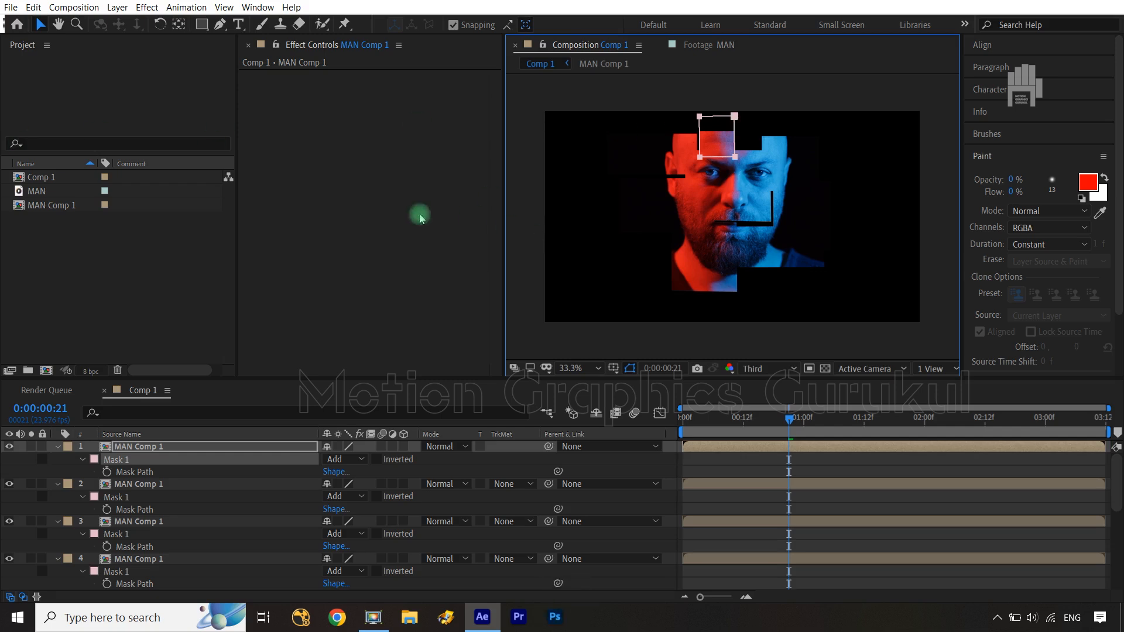
# Duplicate the top-of-head layer and move the copy's mask over the blue side of the neck and collar
pyautogui.click(155, 449)
pyautogui.hotkey('ctrl', 'd')
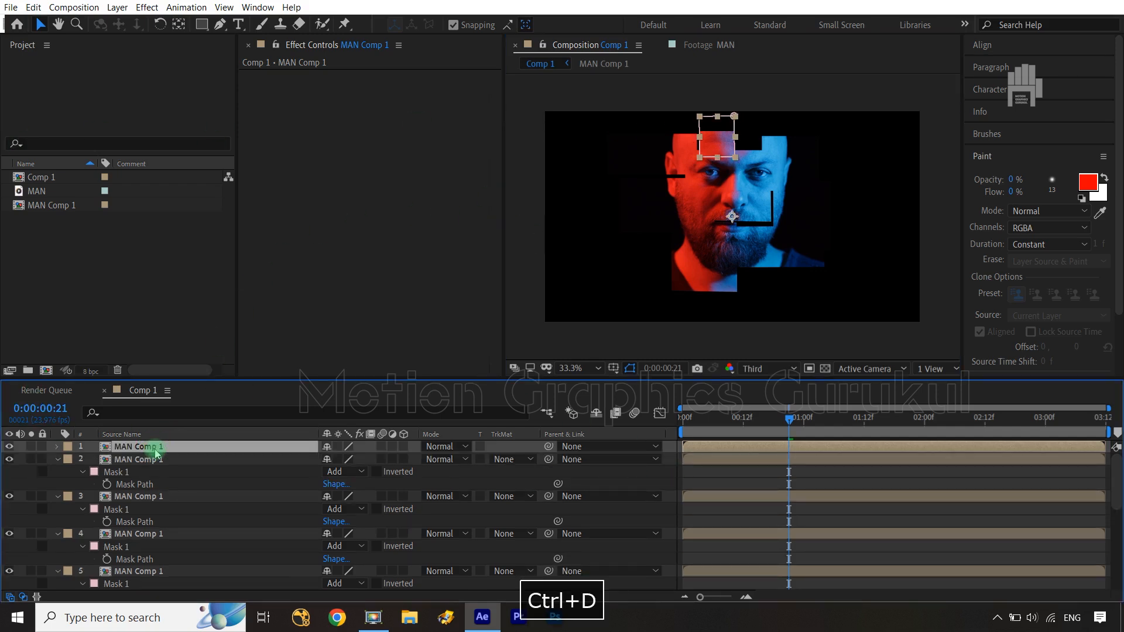
pyautogui.press('m')
pyautogui.click(151, 472)
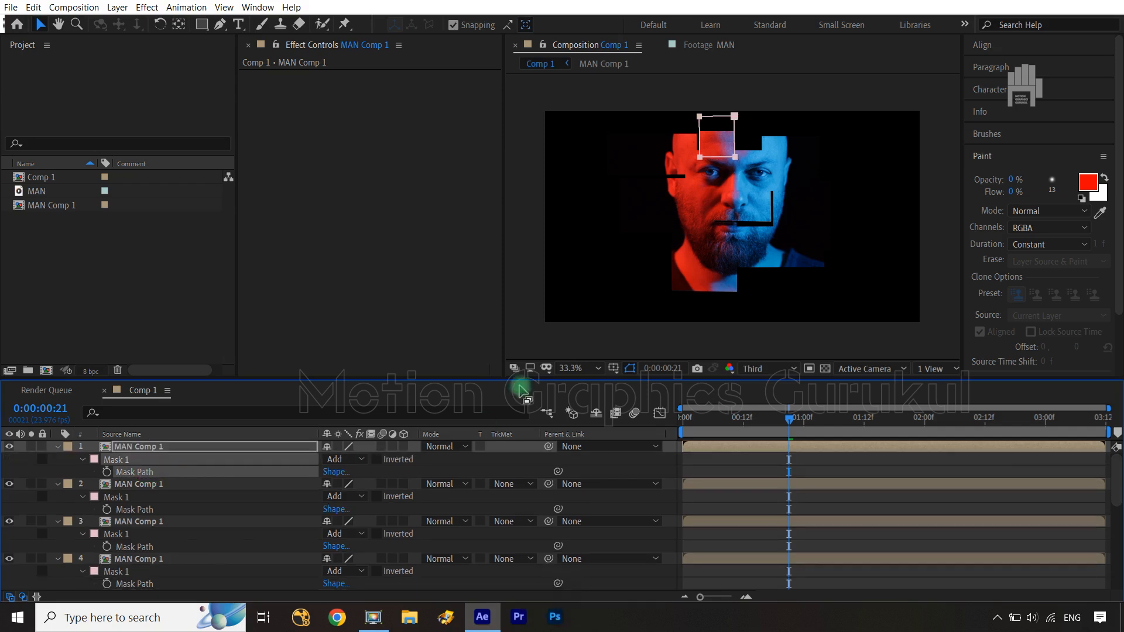
pyautogui.moveTo(739, 116); pyautogui.dragTo(797, 258)
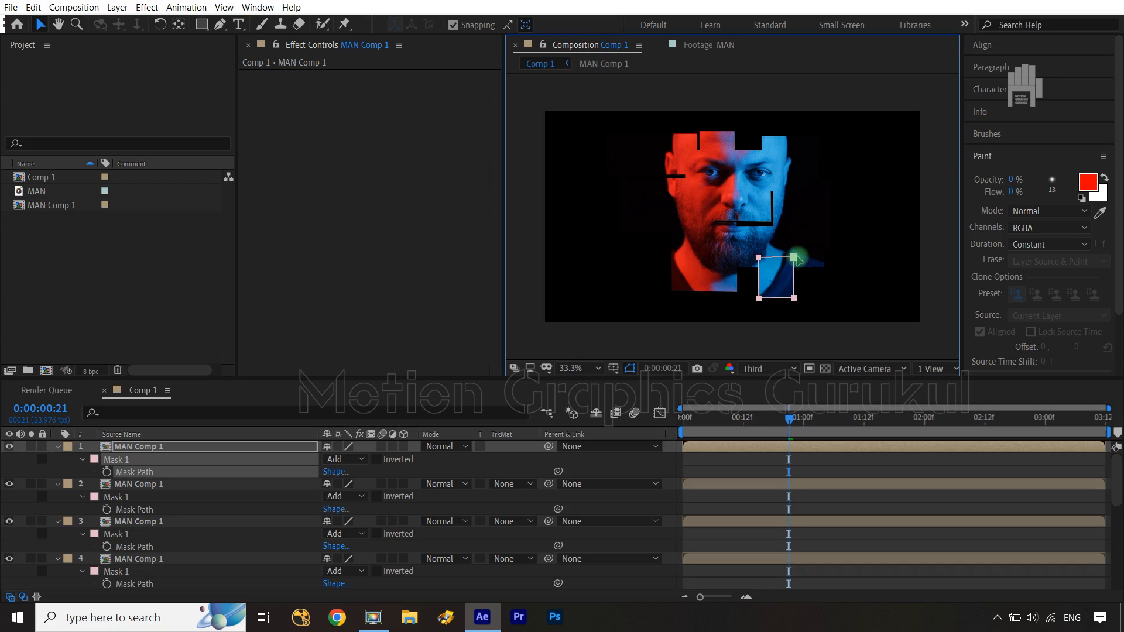
# Duplicate the blue neck layer and move the copy's mask over the red shoulder
pyautogui.click(154, 452)
pyautogui.hotkey('ctrl', 'd')
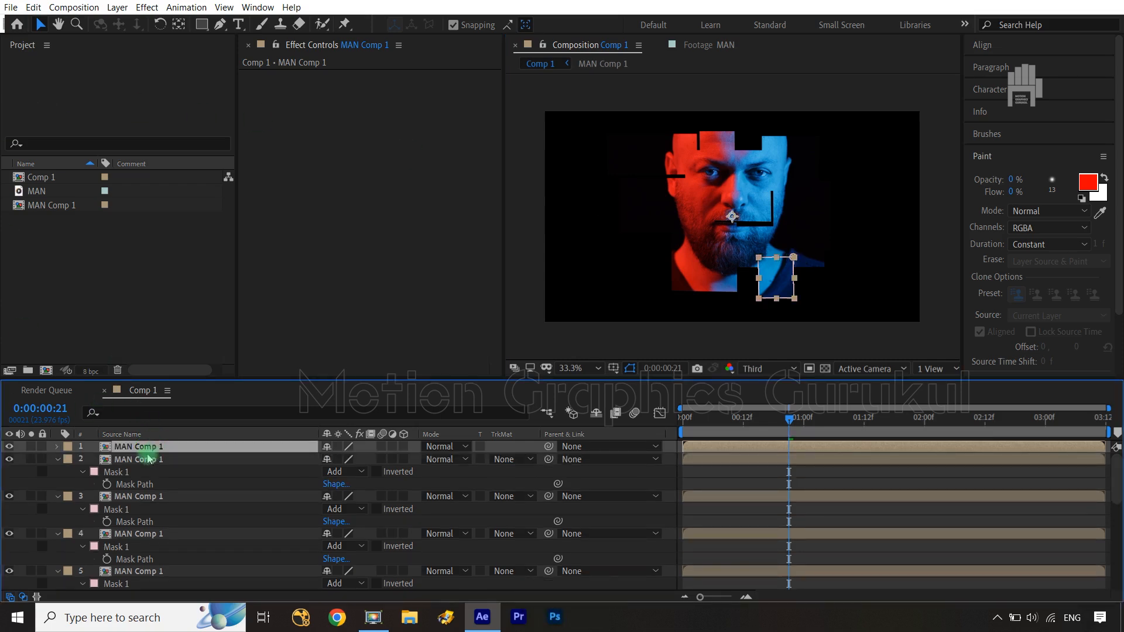
pyautogui.press('m')
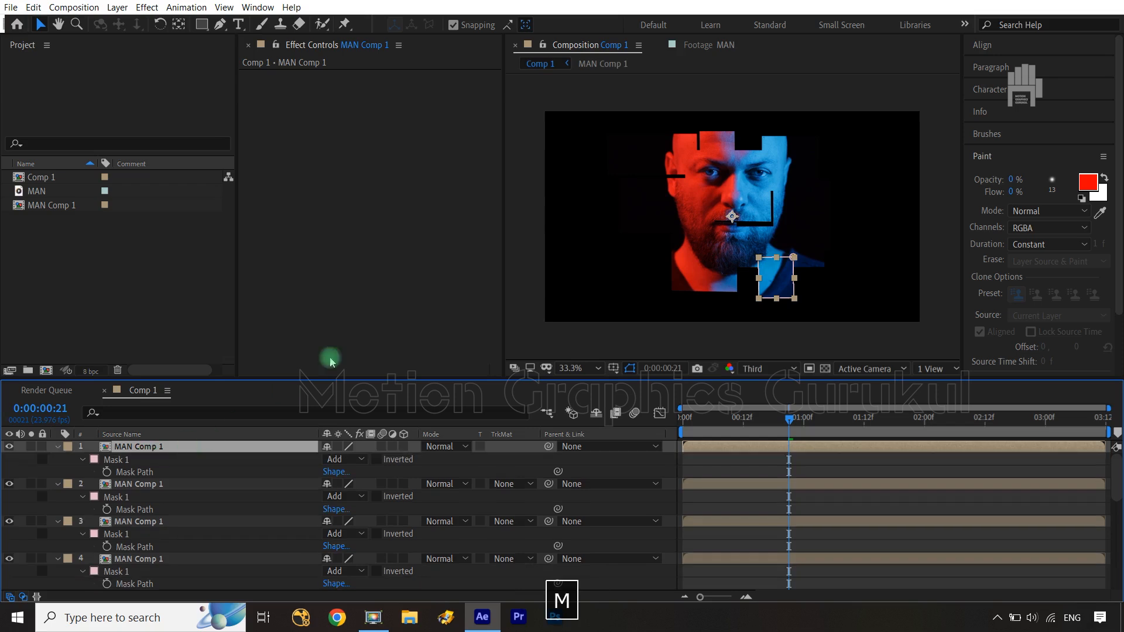
pyautogui.click(161, 475)
pyautogui.moveTo(798, 261); pyautogui.dragTo(633, 326)
pyautogui.moveTo(614, 244); pyautogui.dragTo(642, 316)
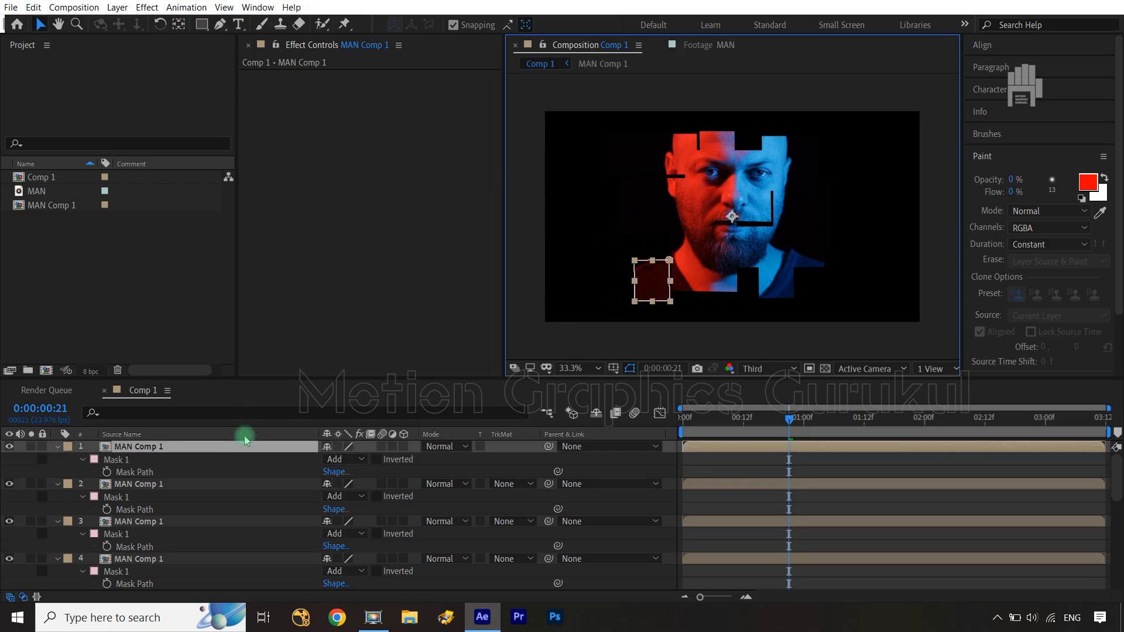
# Widen the red shoulder mask outward and shift the whole mask slightly down
pyautogui.click(162, 471)
pyautogui.moveTo(613, 239); pyautogui.dragTo(643, 331)
pyautogui.click(636, 260)
pyautogui.moveTo(636, 261); pyautogui.dragTo(611, 263)
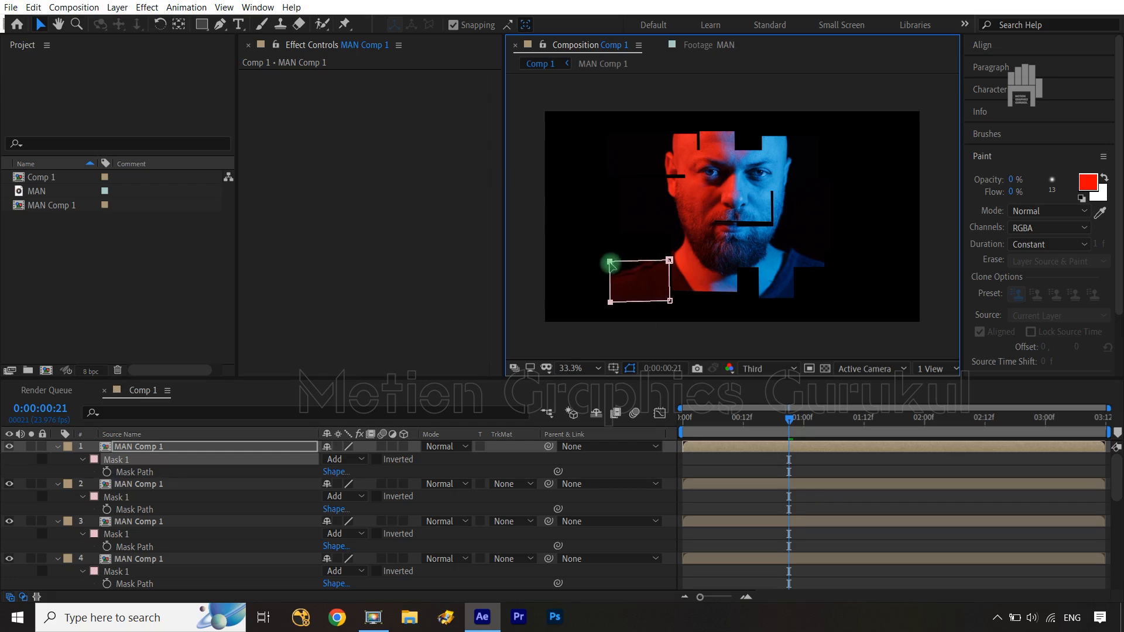
pyautogui.moveTo(682, 242); pyautogui.dragTo(586, 346)
pyautogui.click(671, 261)
pyautogui.moveTo(669, 265); pyautogui.dragTo(667, 271)
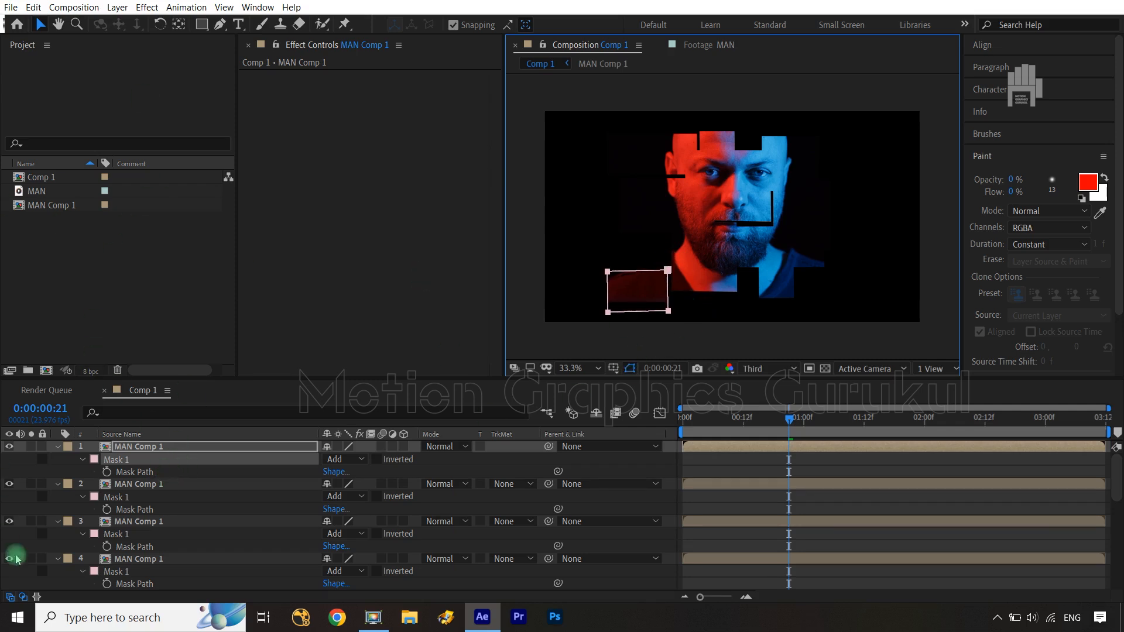
# Duplicate the red shoulder layer and move the copy's mask across to the blue shoulder
pyautogui.click(215, 448)
pyautogui.hotkey('ctrl', 'd')
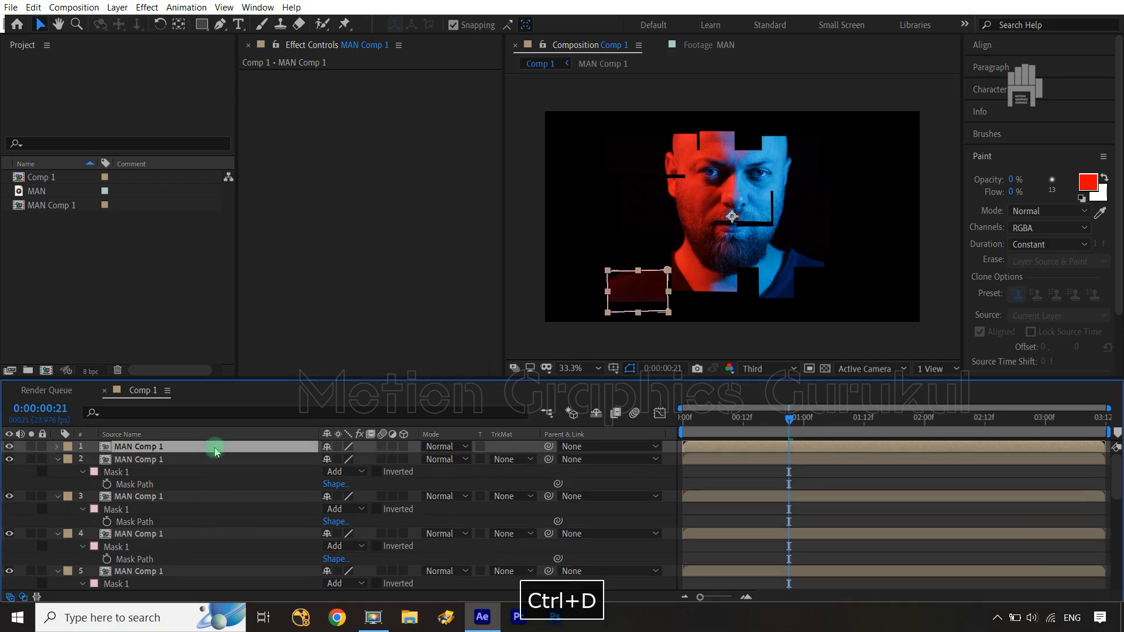
pyautogui.press('m')
pyautogui.click(151, 472)
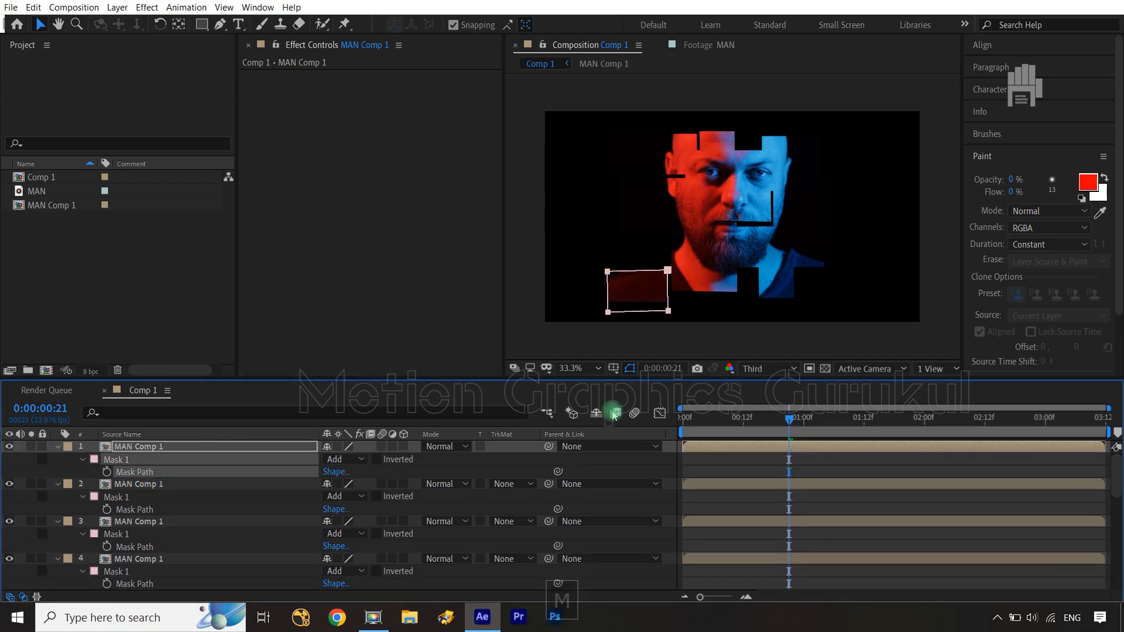
pyautogui.moveTo(668, 270); pyautogui.dragTo(862, 259)
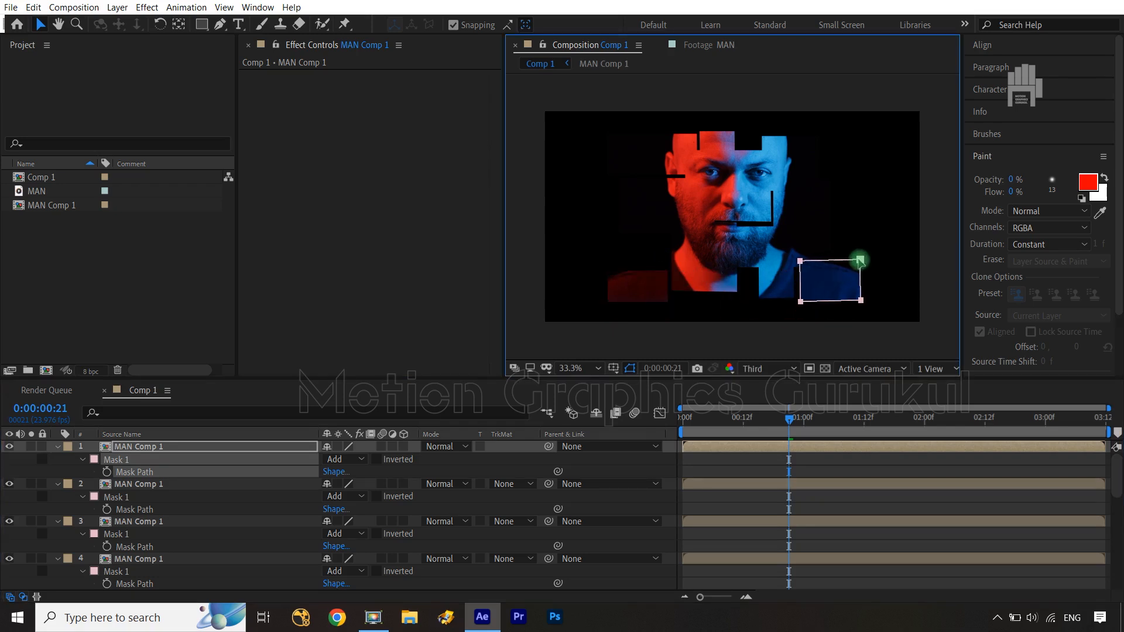
# Select all twelve MAN Comp 1 layers and reveal their Mask Path properties
pyautogui.click(58, 448)
pyautogui.click(58, 460)
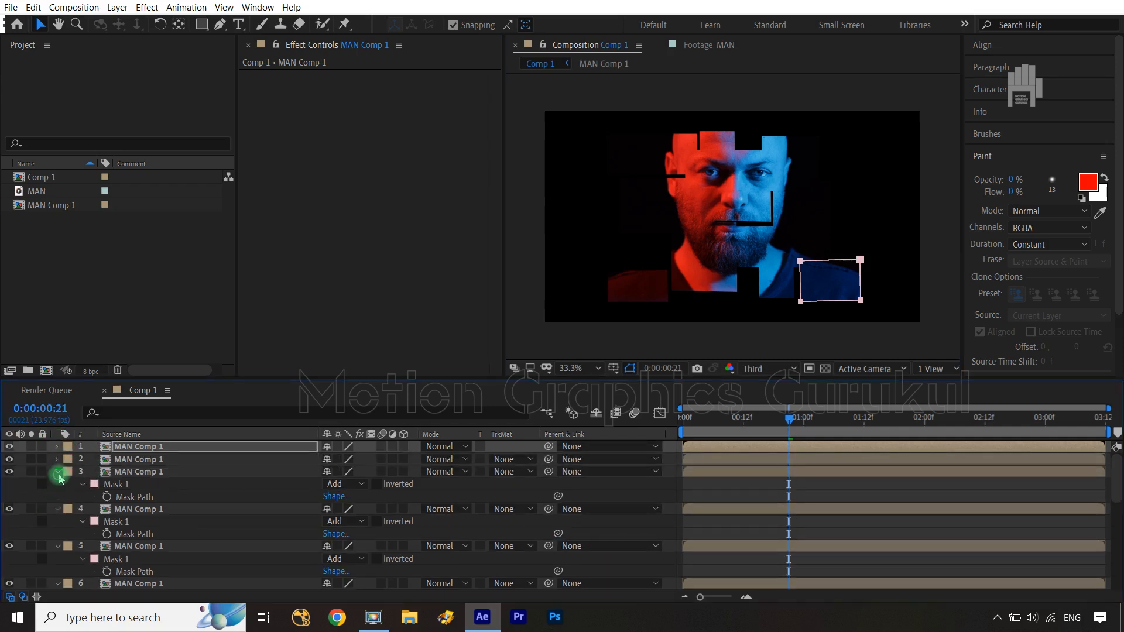
pyautogui.click(60, 474)
pyautogui.click(151, 450)
pyautogui.scroll(-6, 154, 496)
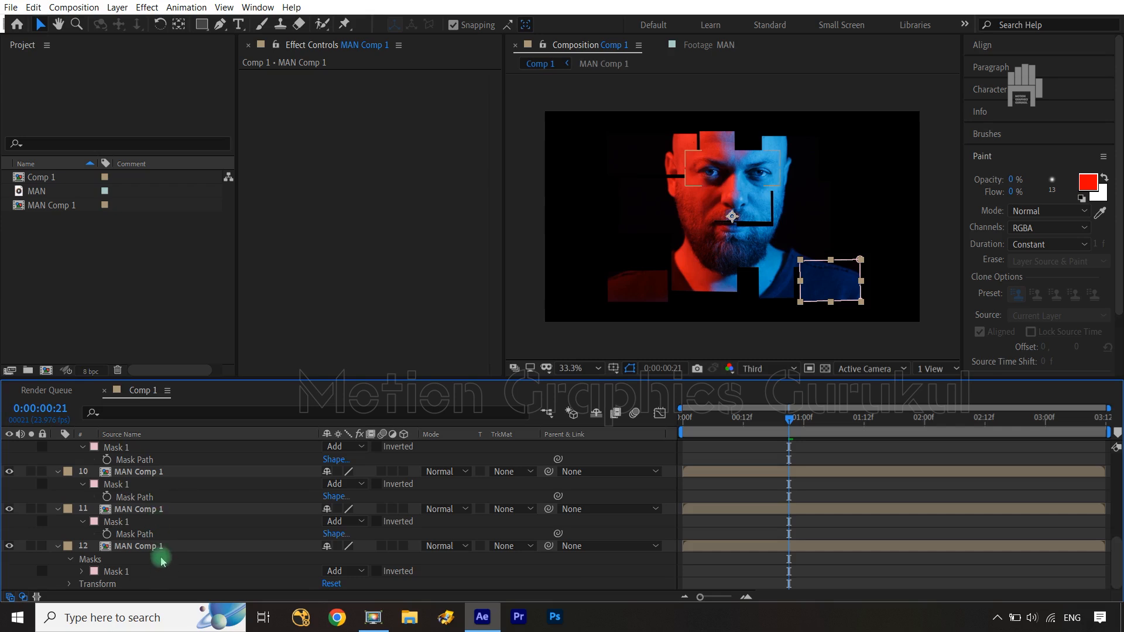
pyautogui.keyDown('shift'); pyautogui.click(163, 550); pyautogui.keyUp('shift')
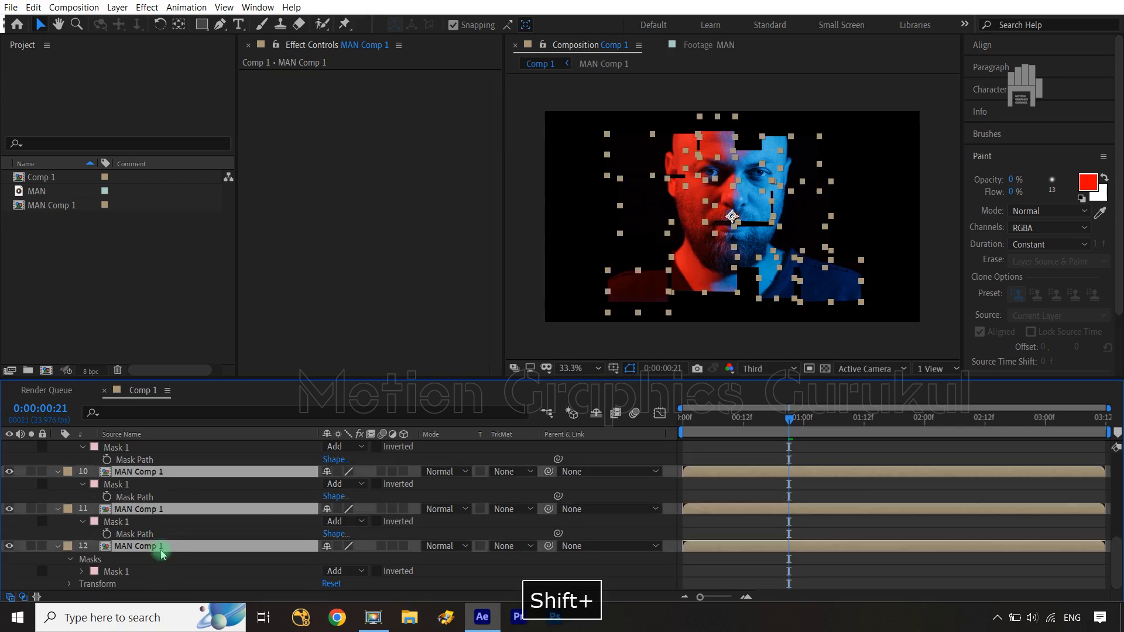
pyautogui.press('m')
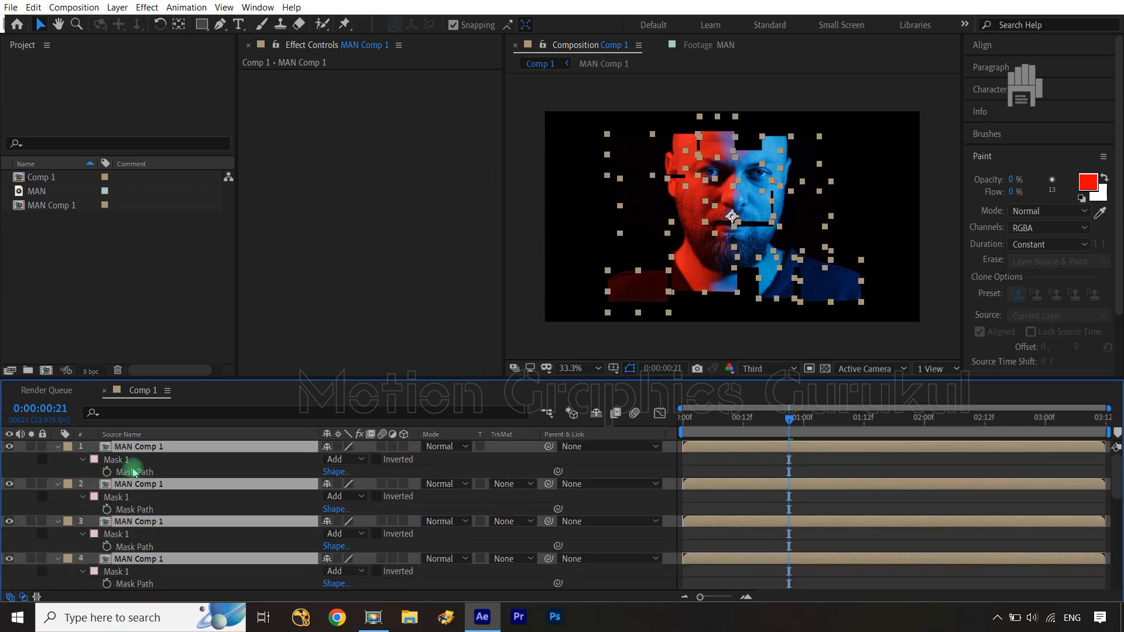
# Add Mask Path keyframes to all twelve layers together at 0:00:00:21 and move those keyframes to the start of the timeline
pyautogui.click(133, 472)
pyautogui.keyDown('ctrl'); pyautogui.click(134, 509); pyautogui.keyUp('ctrl')
pyautogui.keyDown('ctrl'); pyautogui.click(135, 547); pyautogui.keyUp('ctrl')
pyautogui.keyDown('ctrl'); pyautogui.click(142, 584); pyautogui.keyUp('ctrl')
pyautogui.scroll(-2, 140, 580)
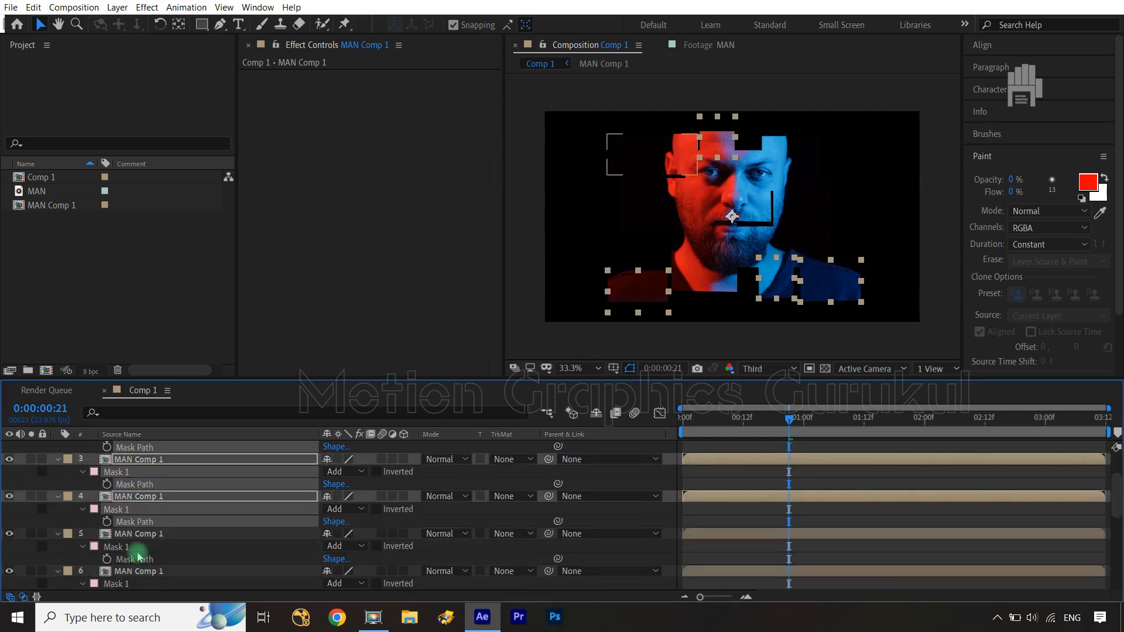
pyautogui.keyDown('ctrl'); pyautogui.click(140, 559); pyautogui.keyUp('ctrl')
pyautogui.keyDown('ctrl'); pyautogui.click(142, 560); pyautogui.keyUp('ctrl')
pyautogui.scroll(-2, 139, 586)
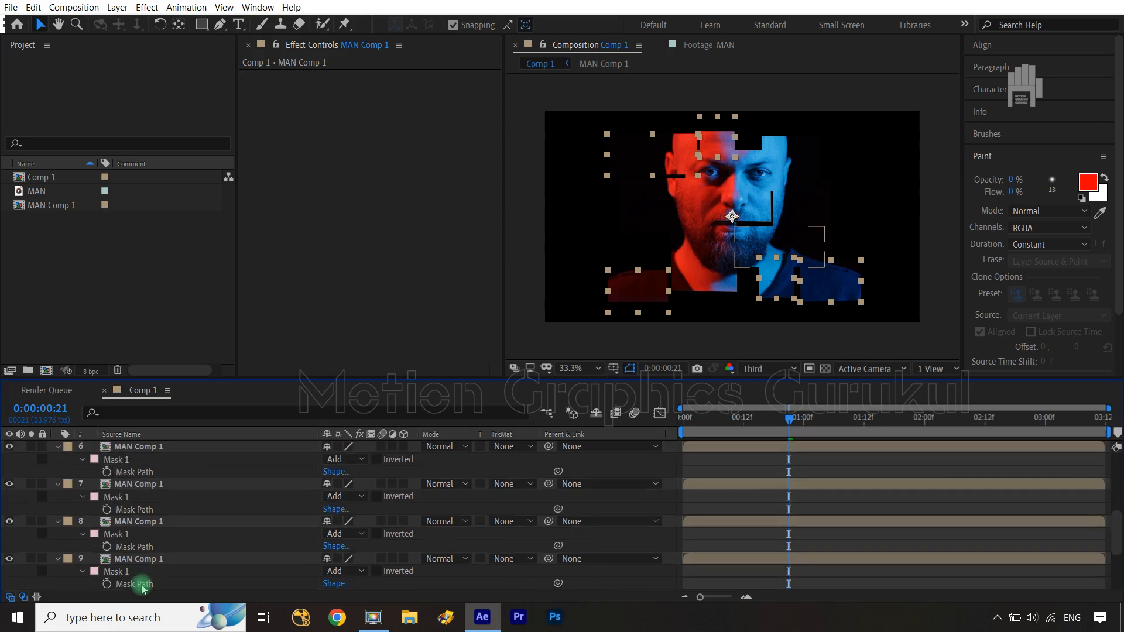
pyautogui.keyDown('ctrl'); pyautogui.click(135, 472); pyautogui.keyUp('ctrl')
pyautogui.keyDown('ctrl'); pyautogui.click(136, 510); pyautogui.keyUp('ctrl')
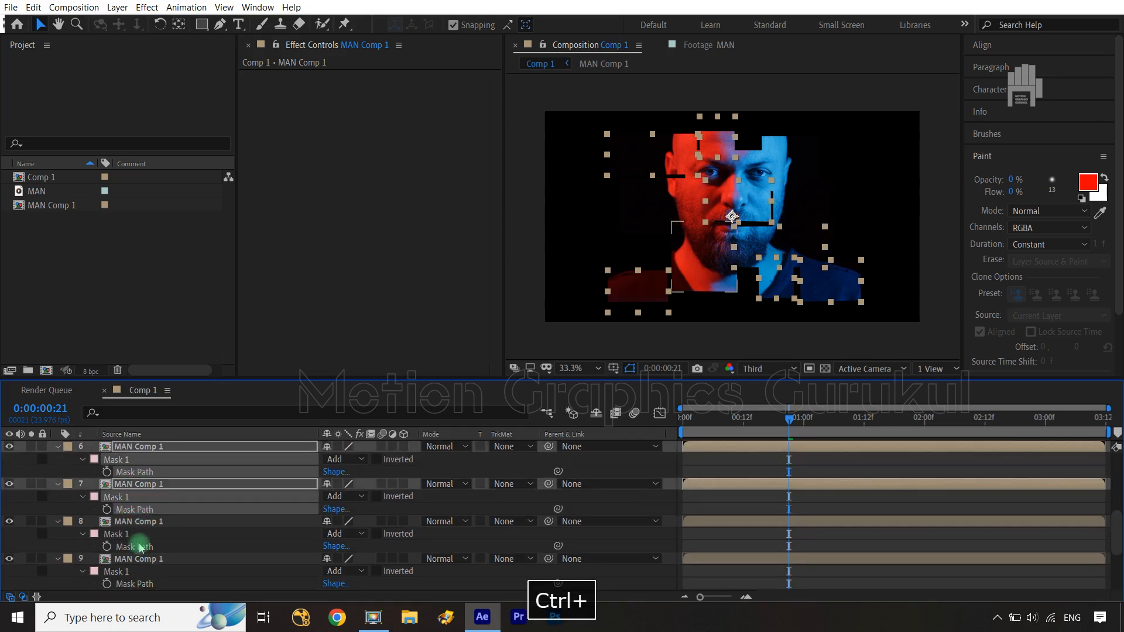
pyautogui.keyDown('ctrl'); pyautogui.click(137, 547); pyautogui.keyUp('ctrl')
pyautogui.keyDown('ctrl'); pyautogui.click(140, 584); pyautogui.keyUp('ctrl')
pyautogui.scroll(-3, 141, 576)
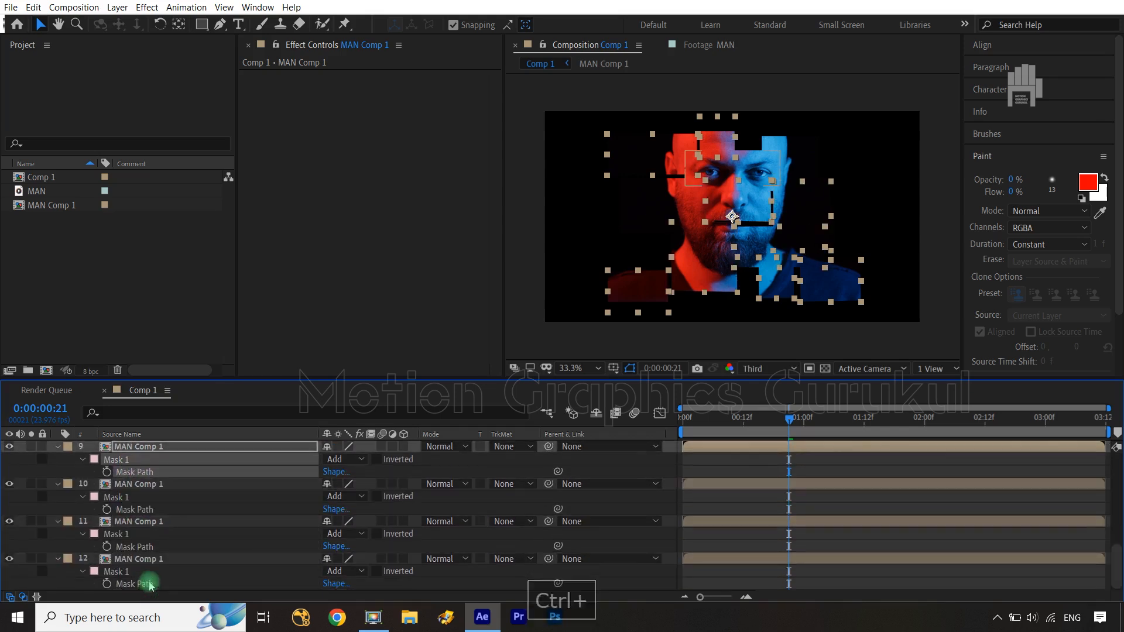
pyautogui.keyDown('ctrl'); pyautogui.click(140, 510); pyautogui.keyUp('ctrl')
pyautogui.keyDown('ctrl'); pyautogui.click(137, 546); pyautogui.keyUp('ctrl')
pyautogui.keyDown('ctrl'); pyautogui.click(147, 583); pyautogui.keyUp('ctrl')
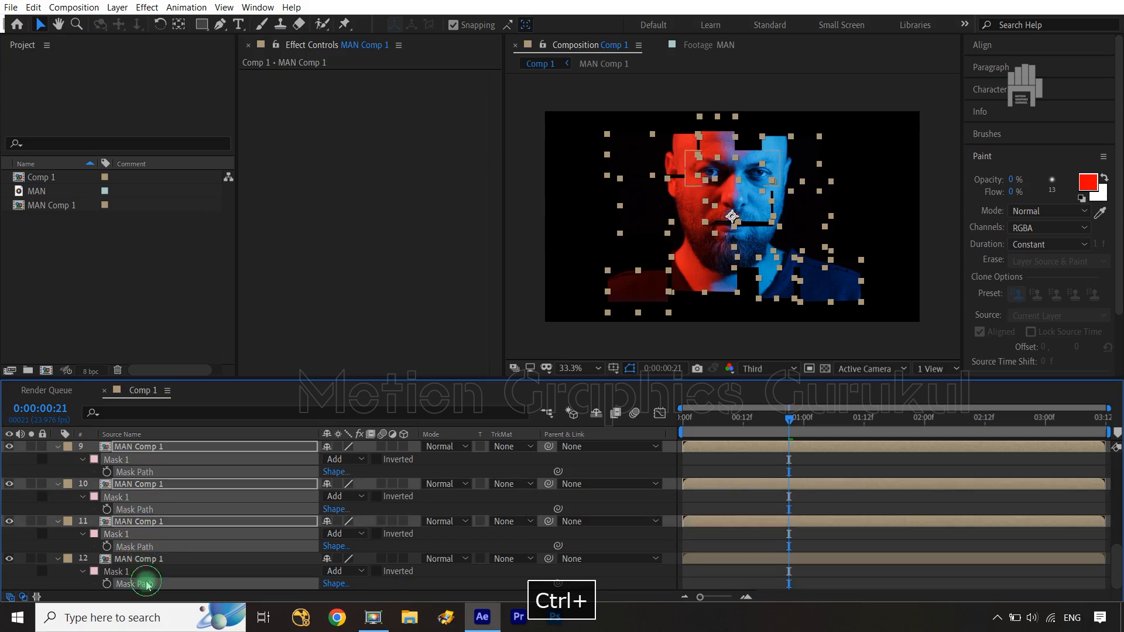
pyautogui.scroll(6, 157, 584)
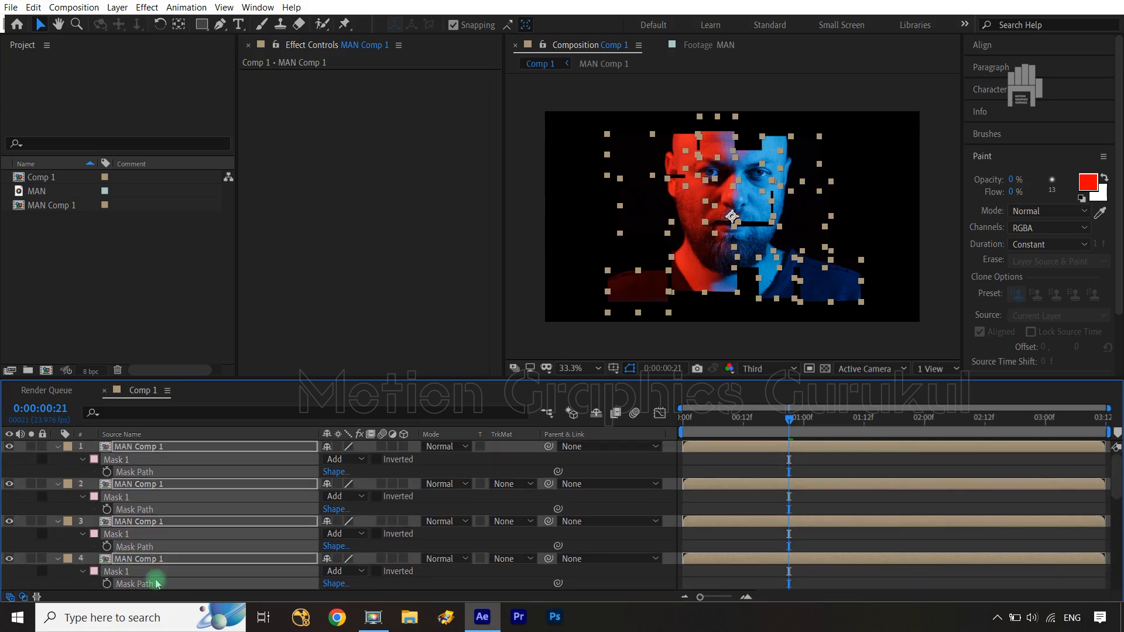
pyautogui.click(107, 472)
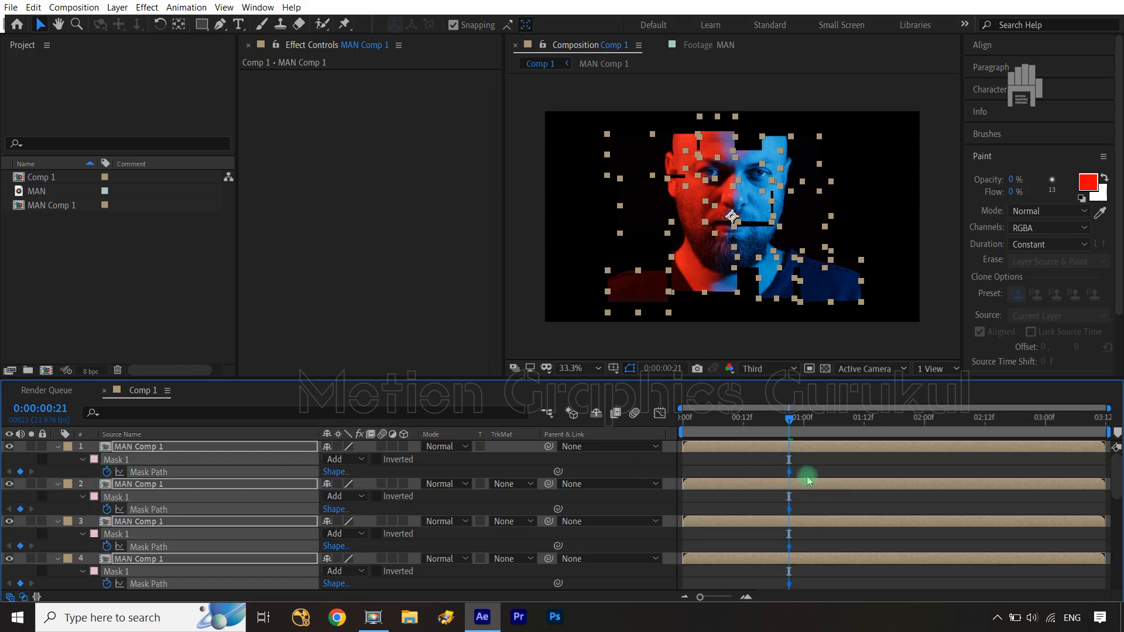
pyautogui.moveTo(793, 479); pyautogui.dragTo(698, 481)
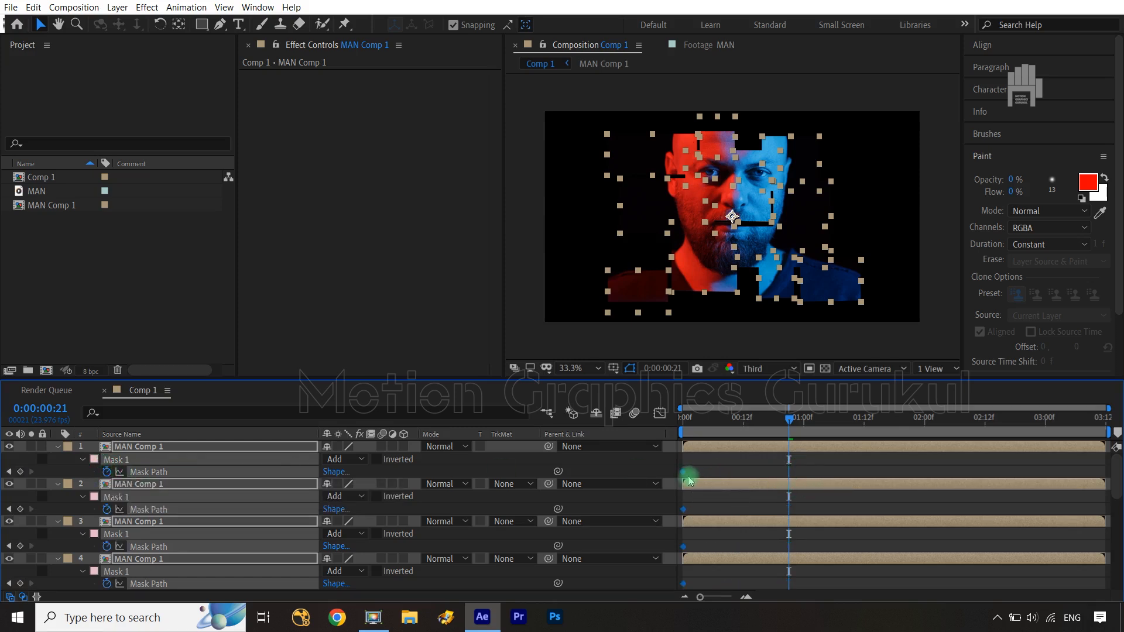
# Add a second Mask Path keyframe at 0:00:00:21 to all twelve layers and return the current time to 0:00:00:00
pyautogui.click(204, 459)
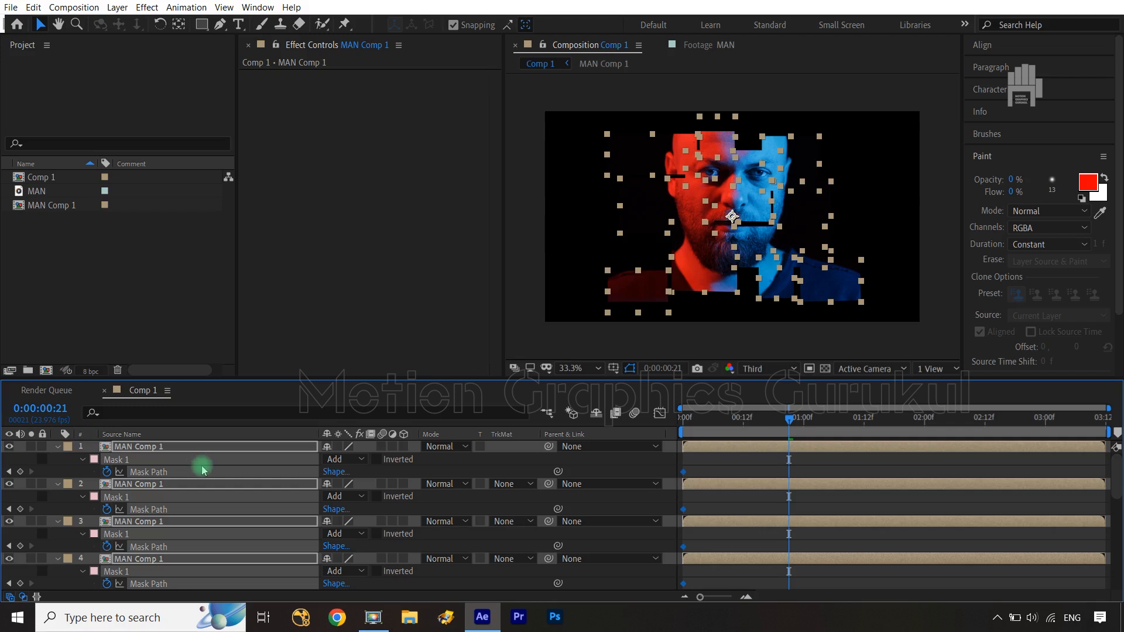
pyautogui.press('u')
pyautogui.press('u')
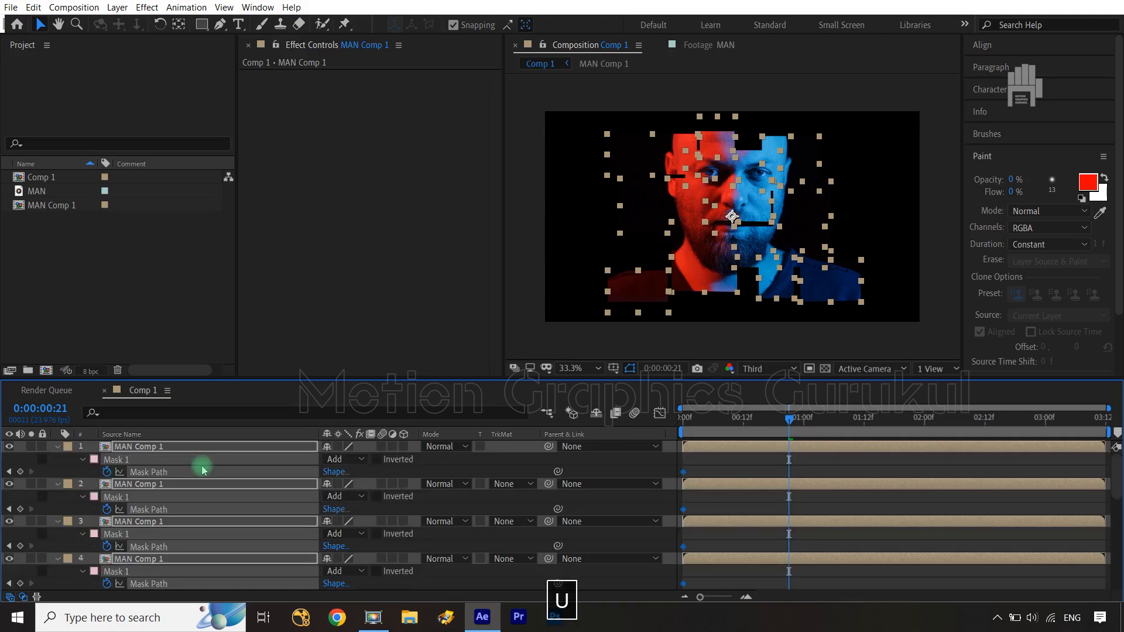
pyautogui.scroll(-5, 876, 527)
pyautogui.scroll(-3, 877, 527)
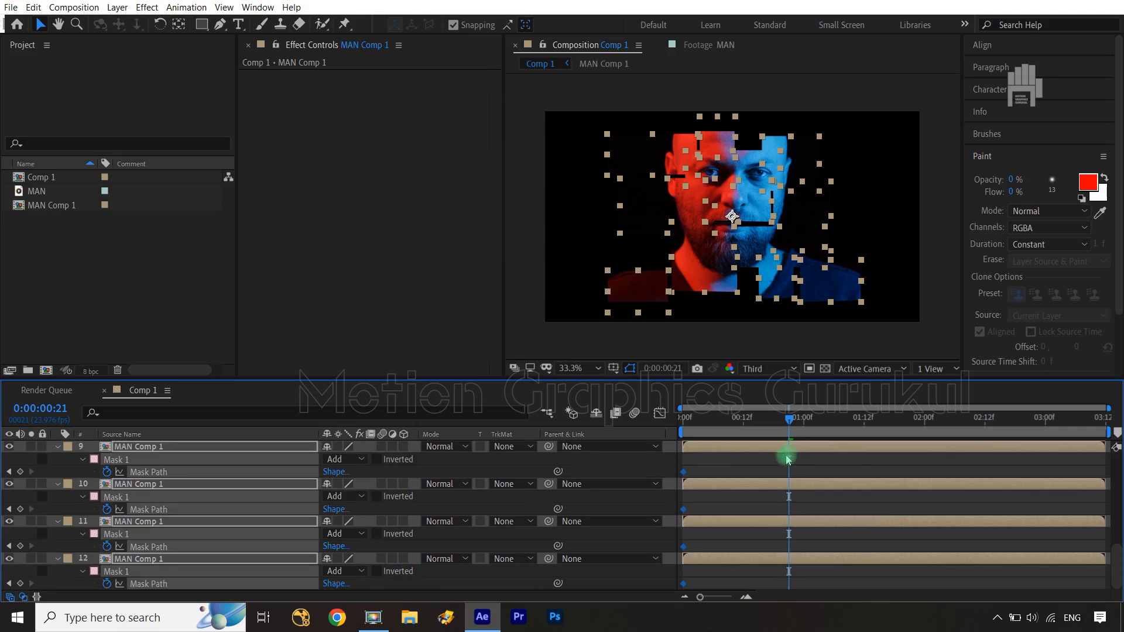
pyautogui.click(20, 471)
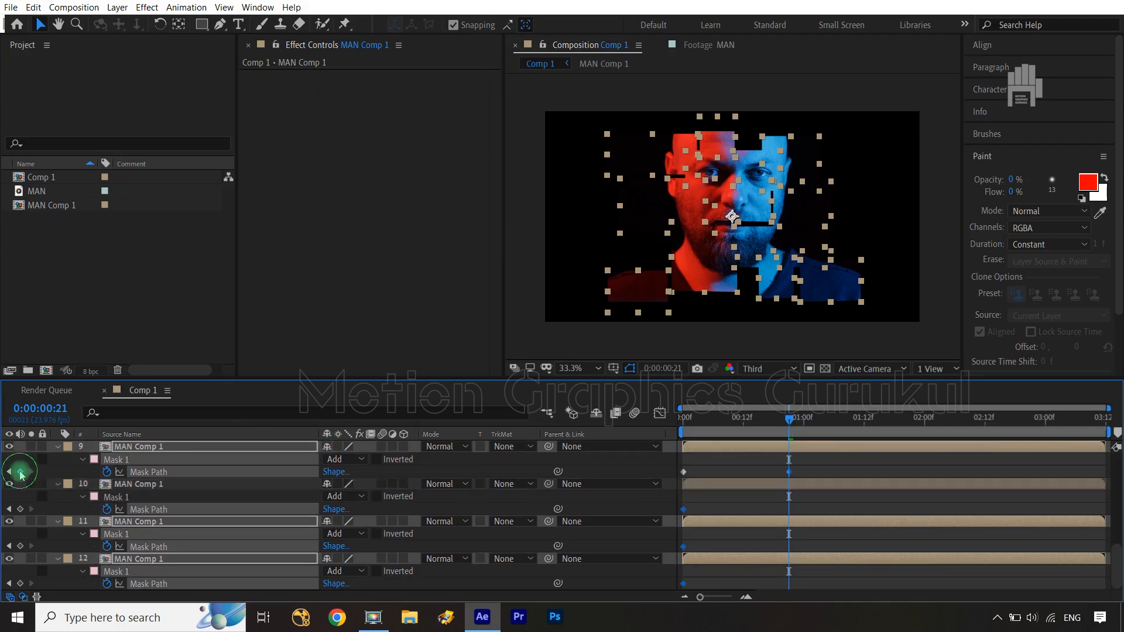
pyautogui.click(970, 472)
pyautogui.moveTo(791, 418); pyautogui.dragTo(681, 419)
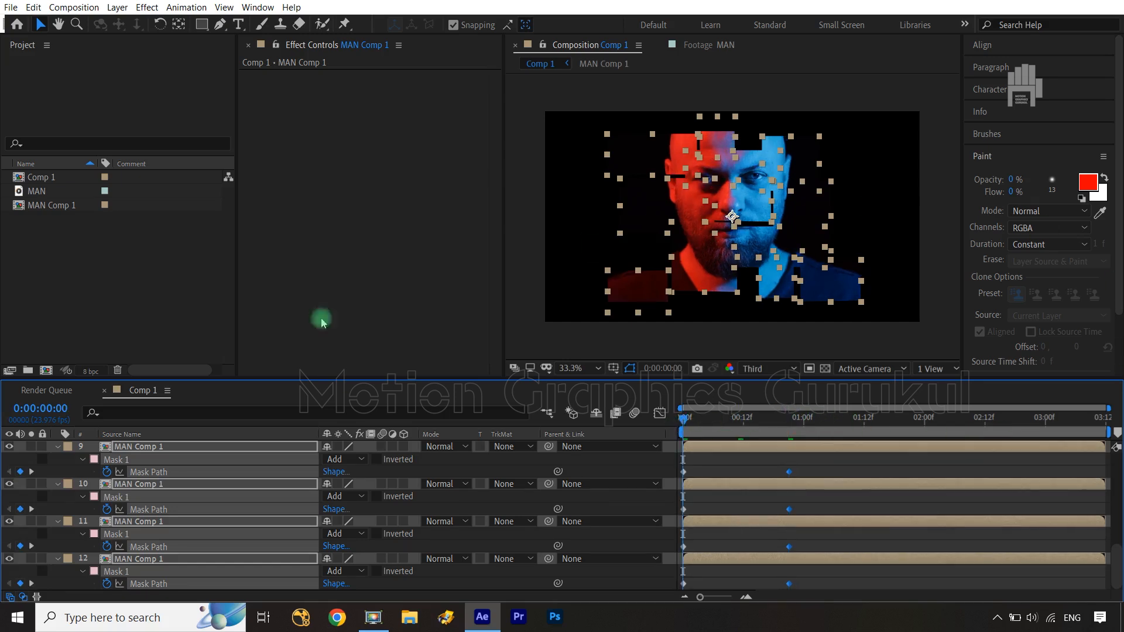
# Collapse the properties of all twelve MAN Comp 1 layers, clear the selection, and enlarge the timeline area
pyautogui.click(474, 459)
pyautogui.click(57, 447)
pyautogui.scroll(1, 55, 469)
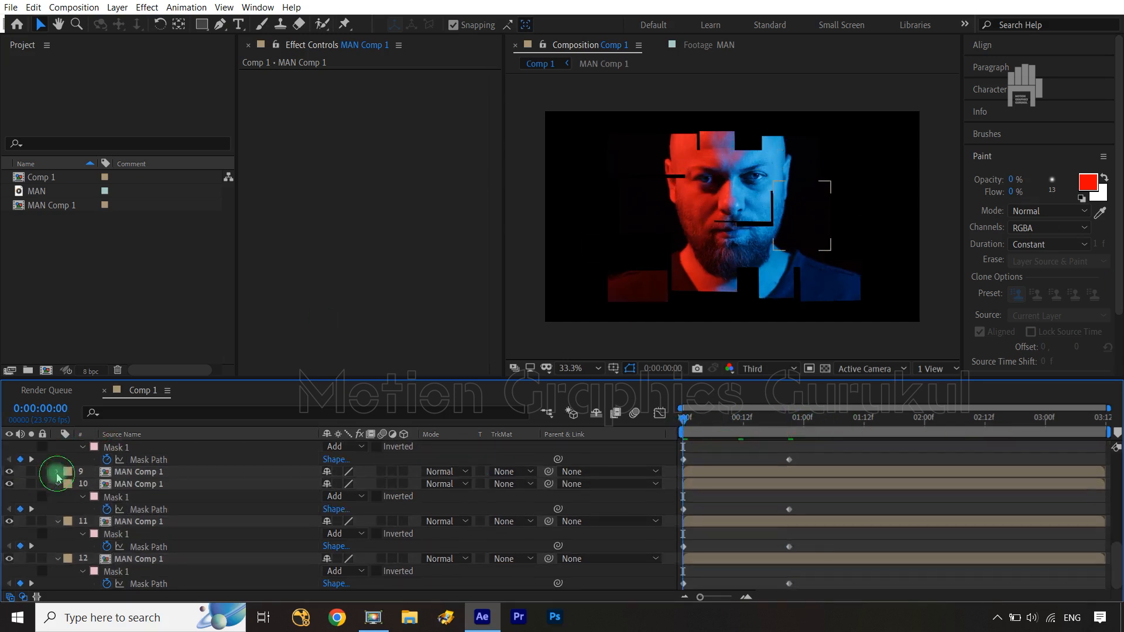
pyautogui.scroll(2, 56, 480)
pyautogui.hotkey('ctrl', 'a')
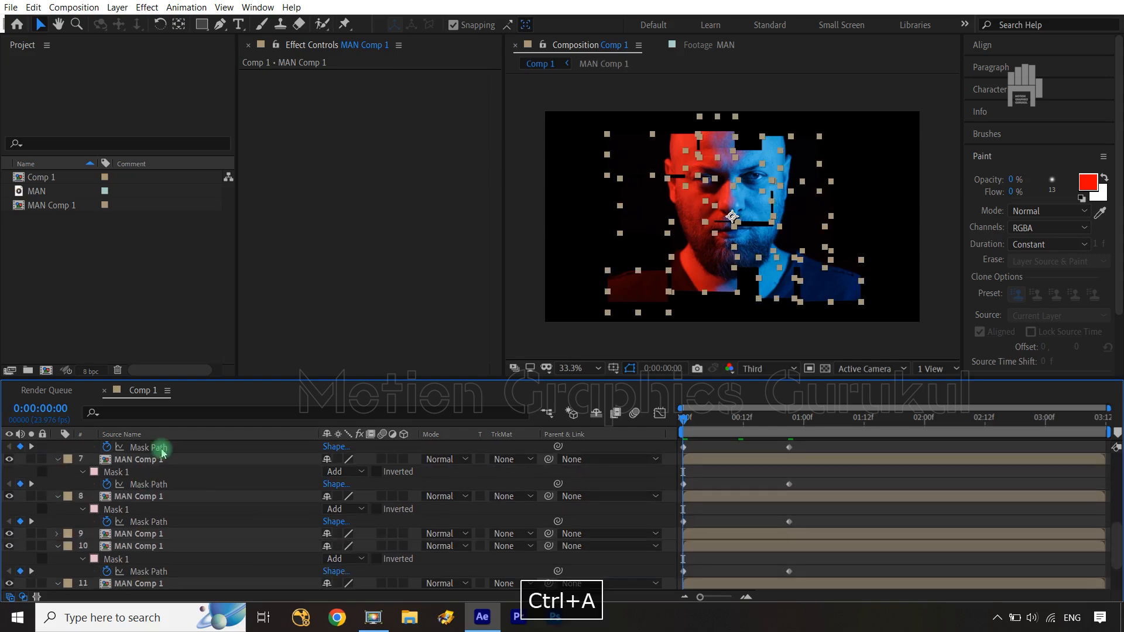
pyautogui.click(58, 459)
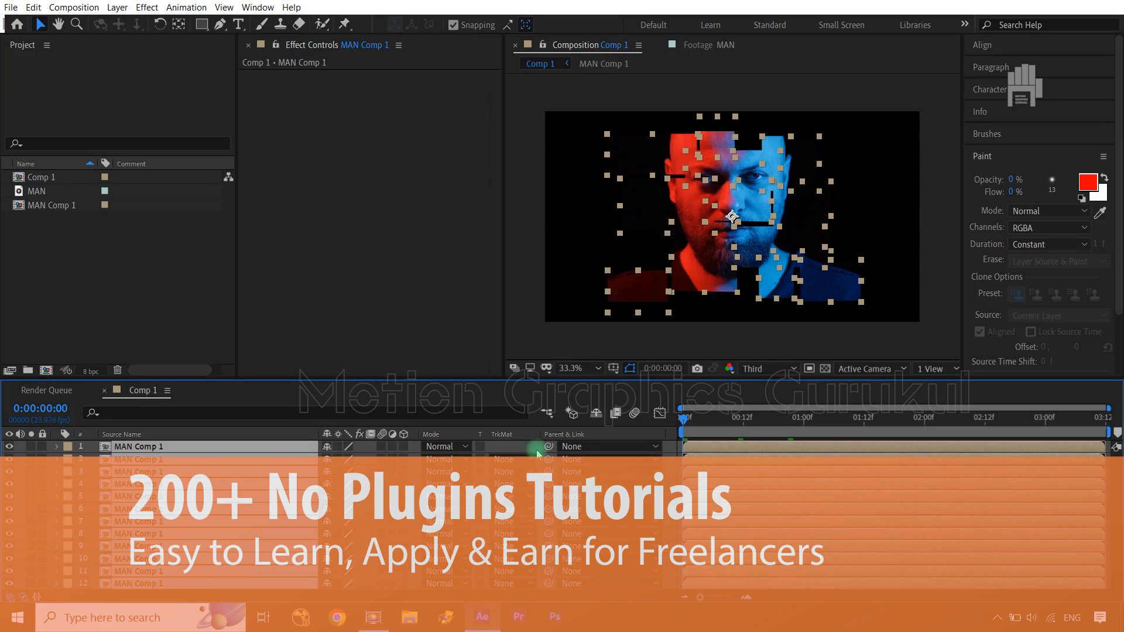
pyautogui.click(504, 449)
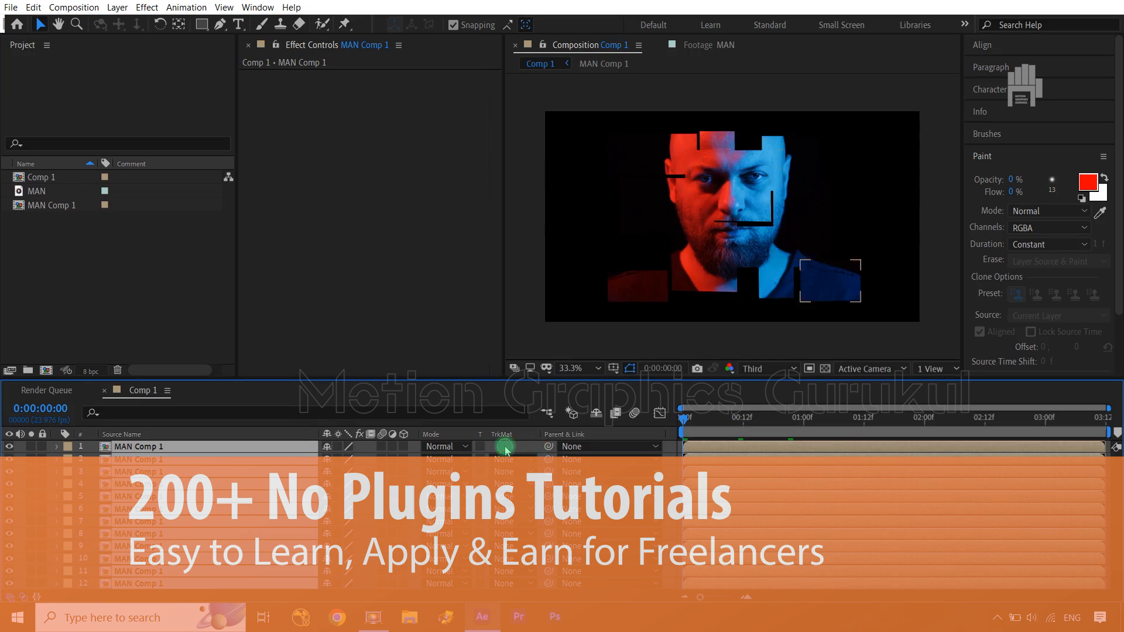
pyautogui.moveTo(550, 378); pyautogui.dragTo(539, 329)
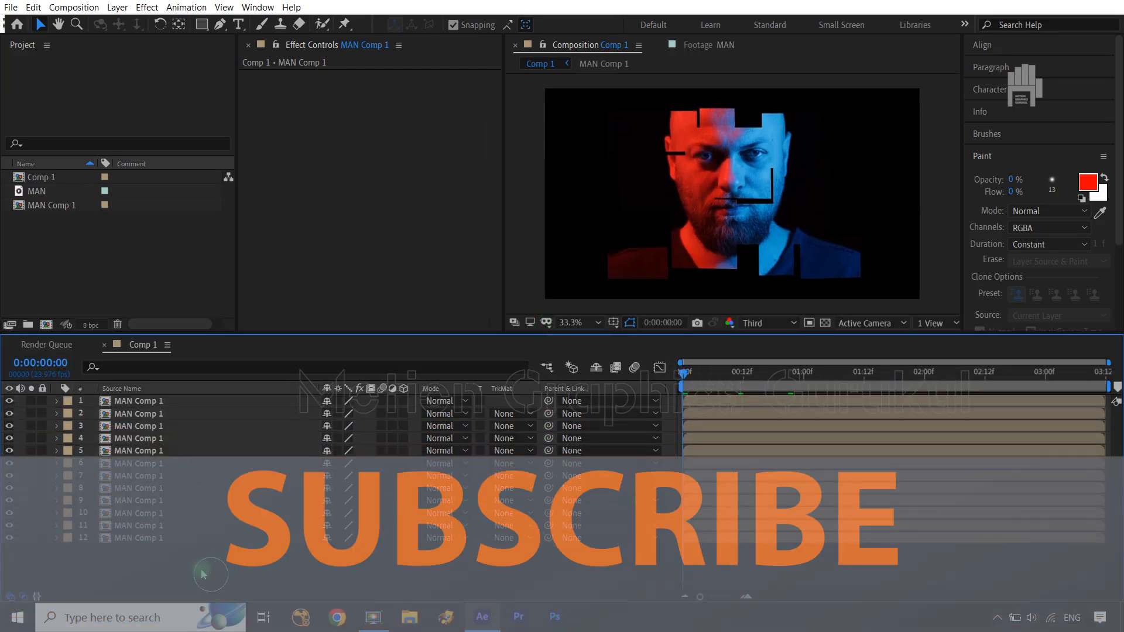
# Shift layers 5, 10 and 12 together about 2 frames later in the timeline
pyautogui.click(177, 538)
pyautogui.keyDown('ctrl'); pyautogui.click(168, 514); pyautogui.keyUp('ctrl')
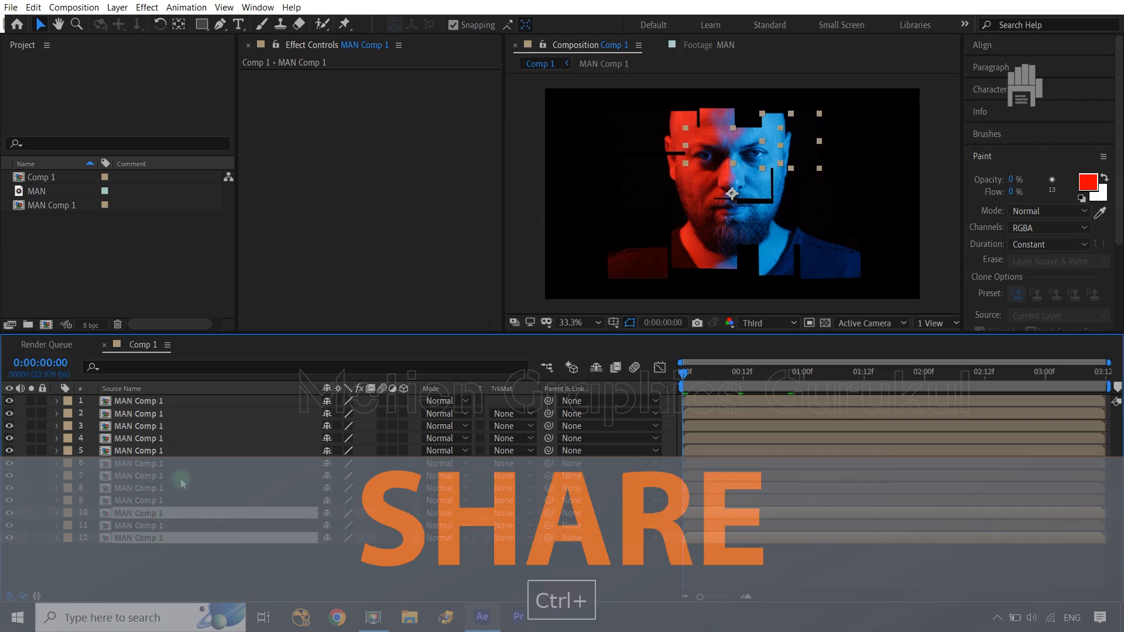
pyautogui.keyDown('ctrl'); pyautogui.click(170, 452); pyautogui.keyUp('ctrl')
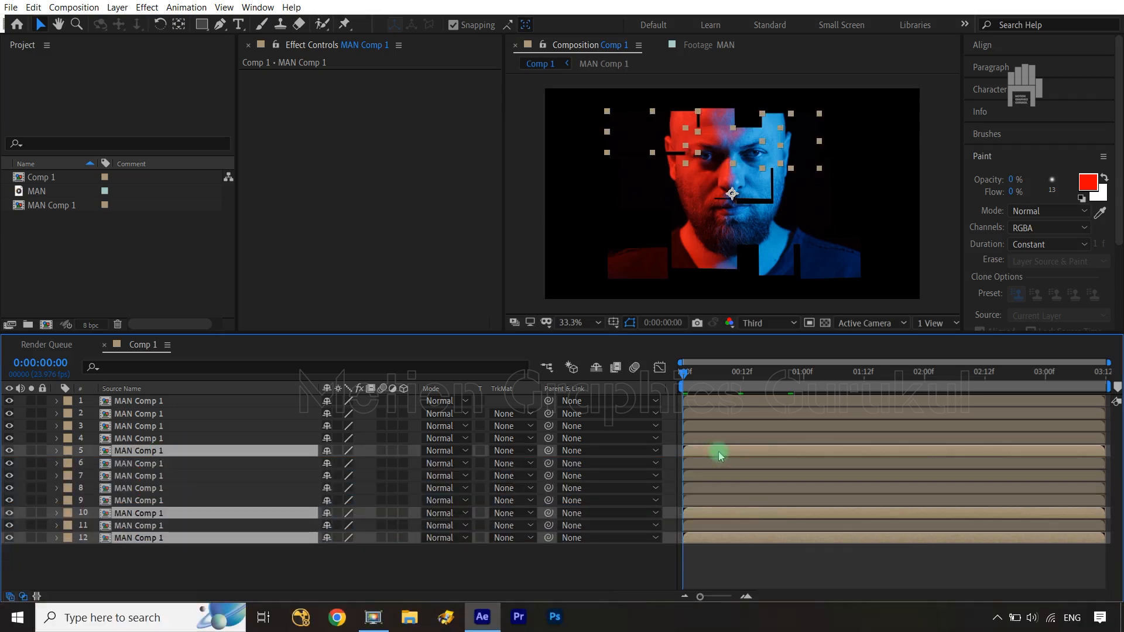
pyautogui.moveTo(716, 457); pyautogui.dragTo(726, 456)
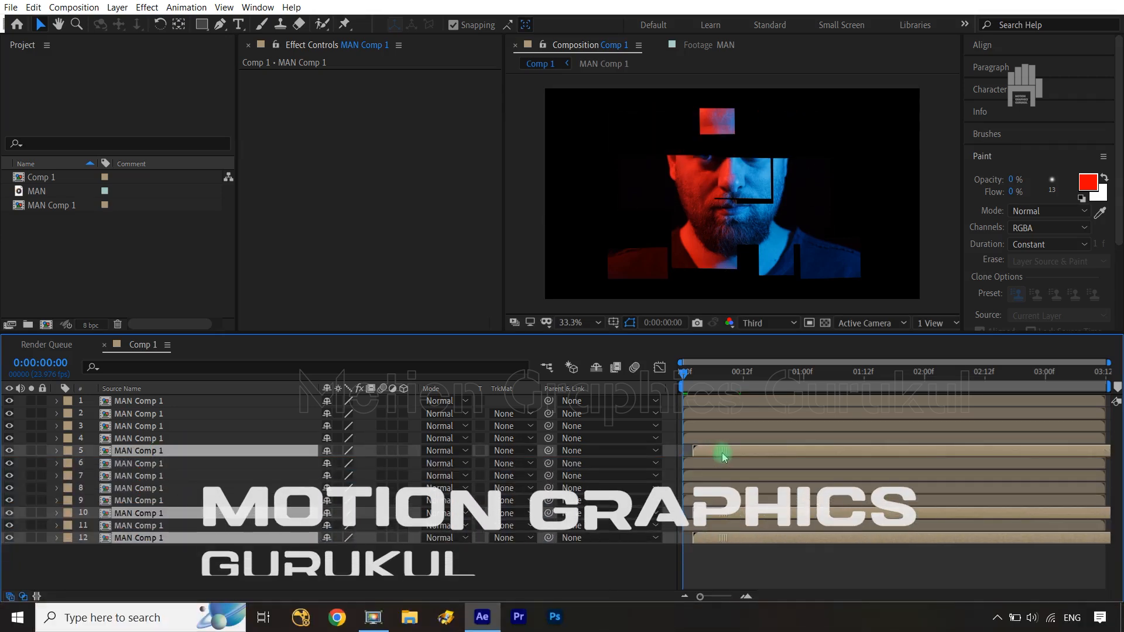
# Shift layers 1, 7, 9 and 11 together so that they start about 3 frames later
pyautogui.click(171, 524)
pyautogui.keyDown('ctrl'); pyautogui.click(157, 501); pyautogui.keyUp('ctrl')
pyautogui.keyDown('ctrl'); pyautogui.click(167, 475); pyautogui.keyUp('ctrl')
pyautogui.keyDown('ctrl'); pyautogui.click(170, 401); pyautogui.keyUp('ctrl')
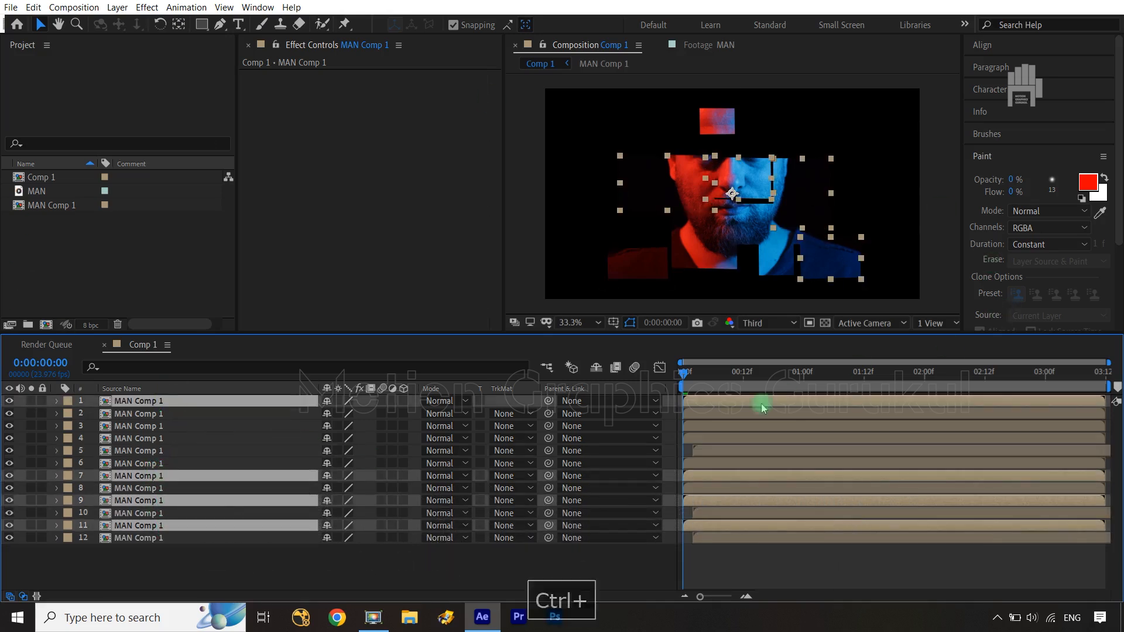
pyautogui.moveTo(708, 403); pyautogui.dragTo(719, 403)
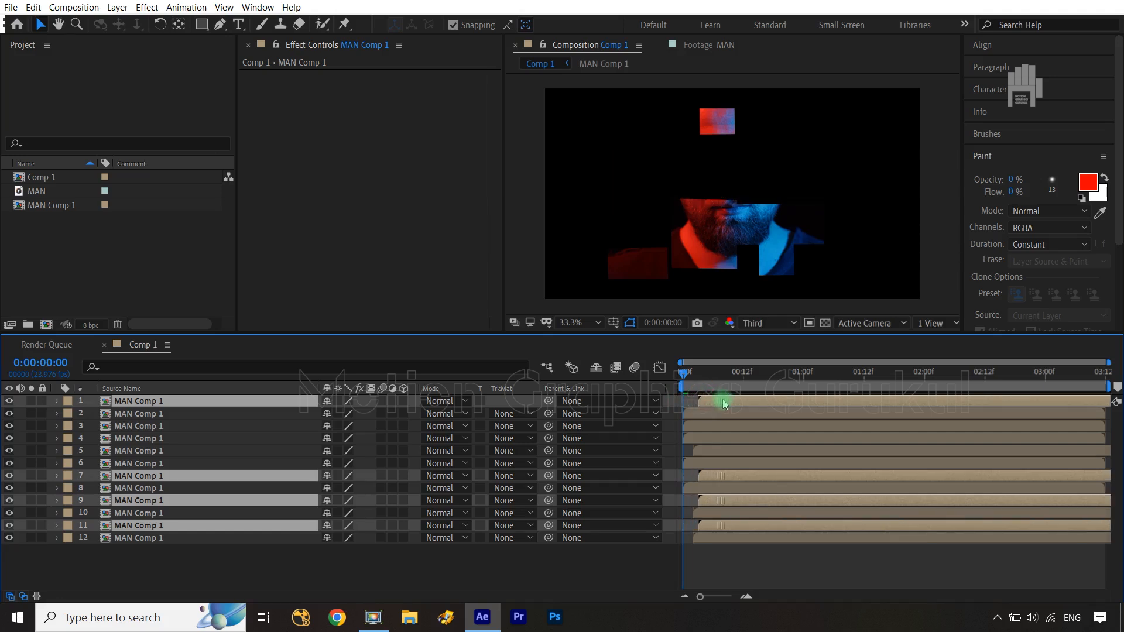
# Offset layers 2, 4 and 6 together by about 1 frame from the start of the timeline
pyautogui.click(165, 416)
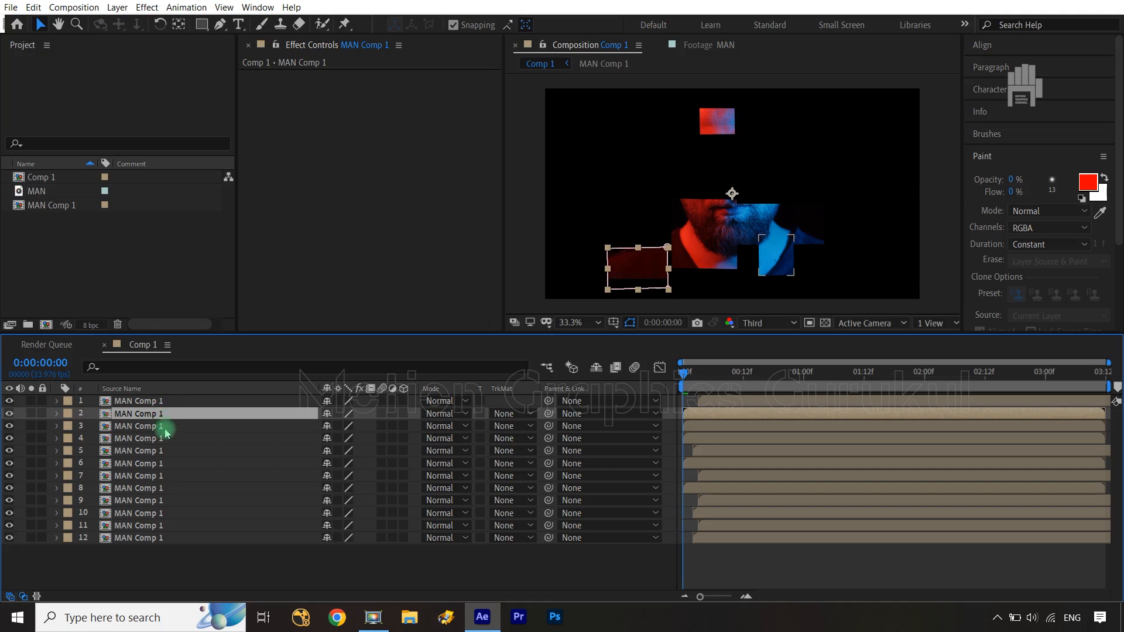
pyautogui.keyDown('ctrl'); pyautogui.click(168, 439); pyautogui.keyUp('ctrl')
pyautogui.keyDown('ctrl'); pyautogui.click(170, 465); pyautogui.keyUp('ctrl')
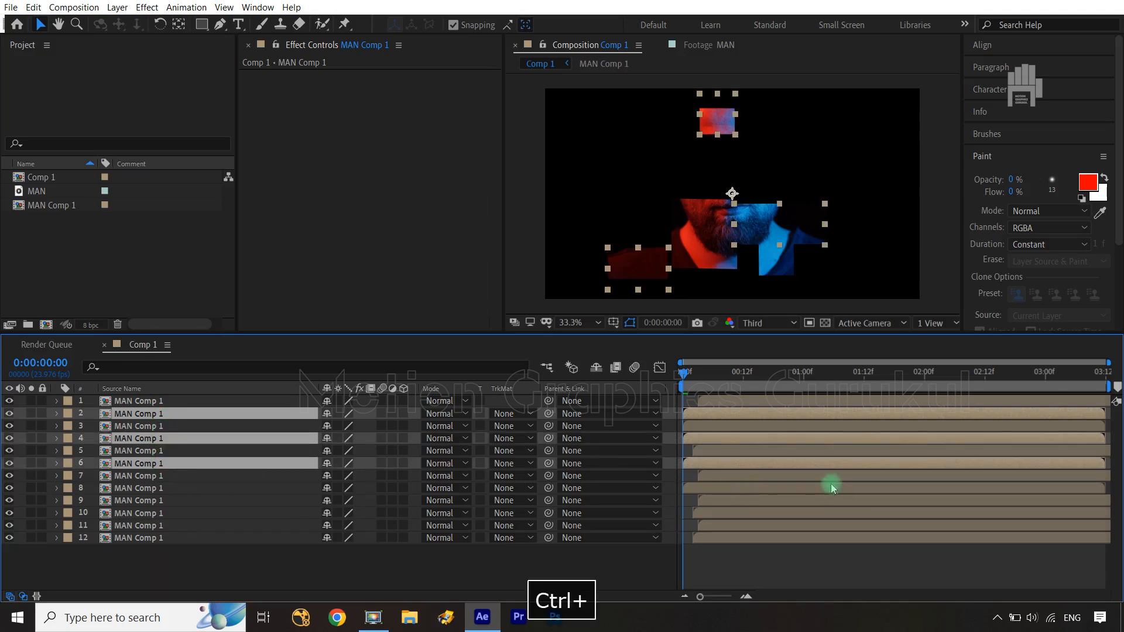
pyautogui.moveTo(740, 465); pyautogui.dragTo(746, 469)
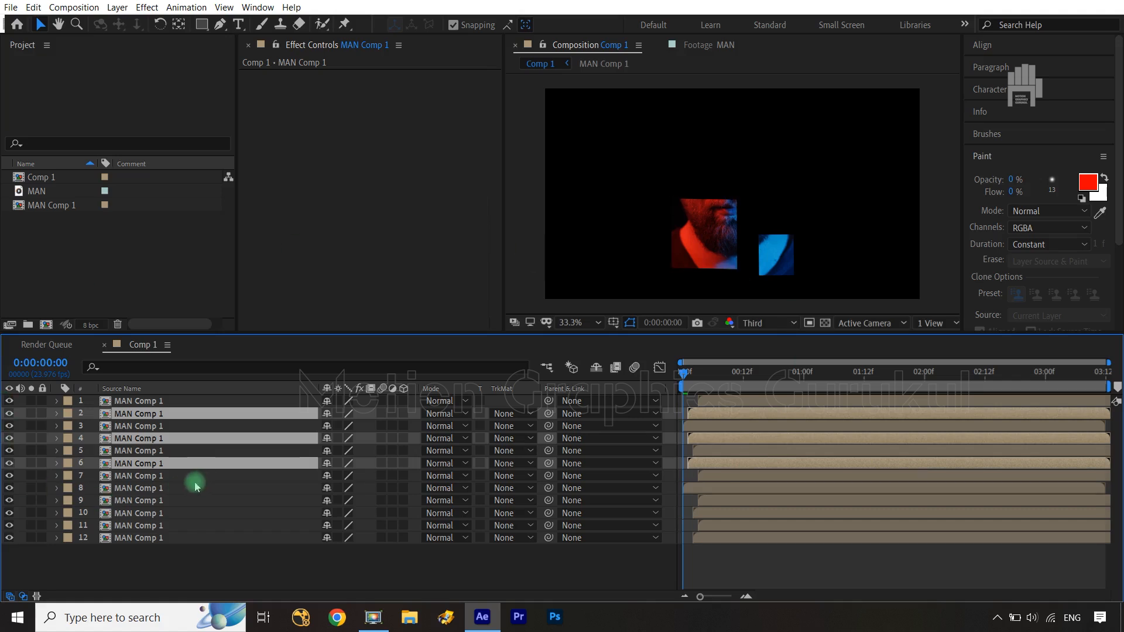
# Delay layers 3 and 8 together by about 4 frames, then clear the layer selection
pyautogui.click(155, 501)
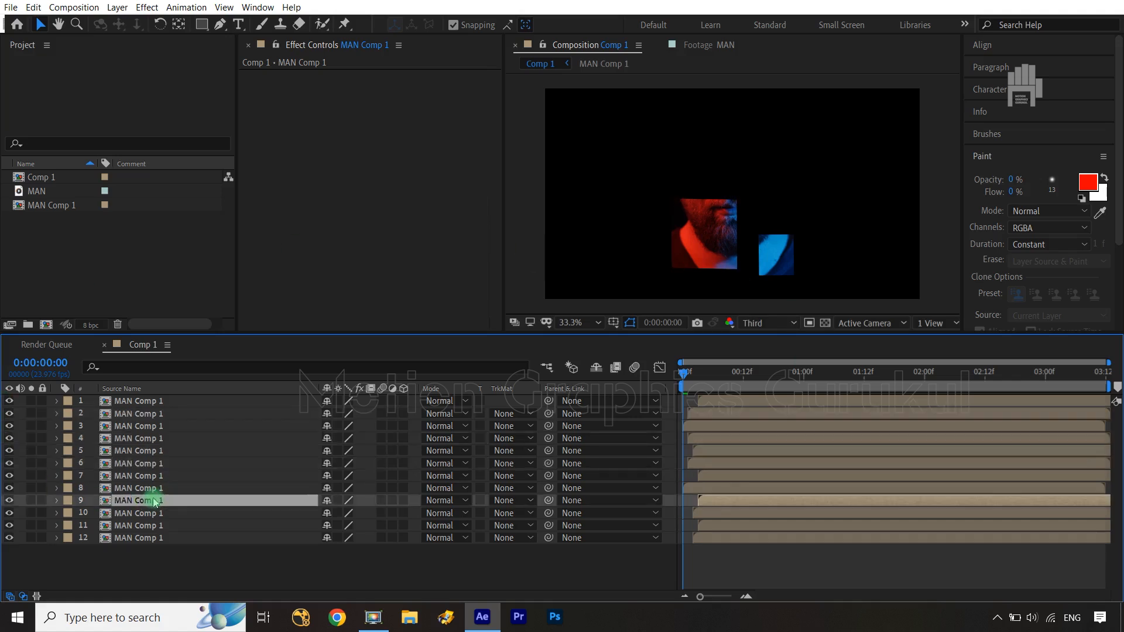
pyautogui.click(155, 488)
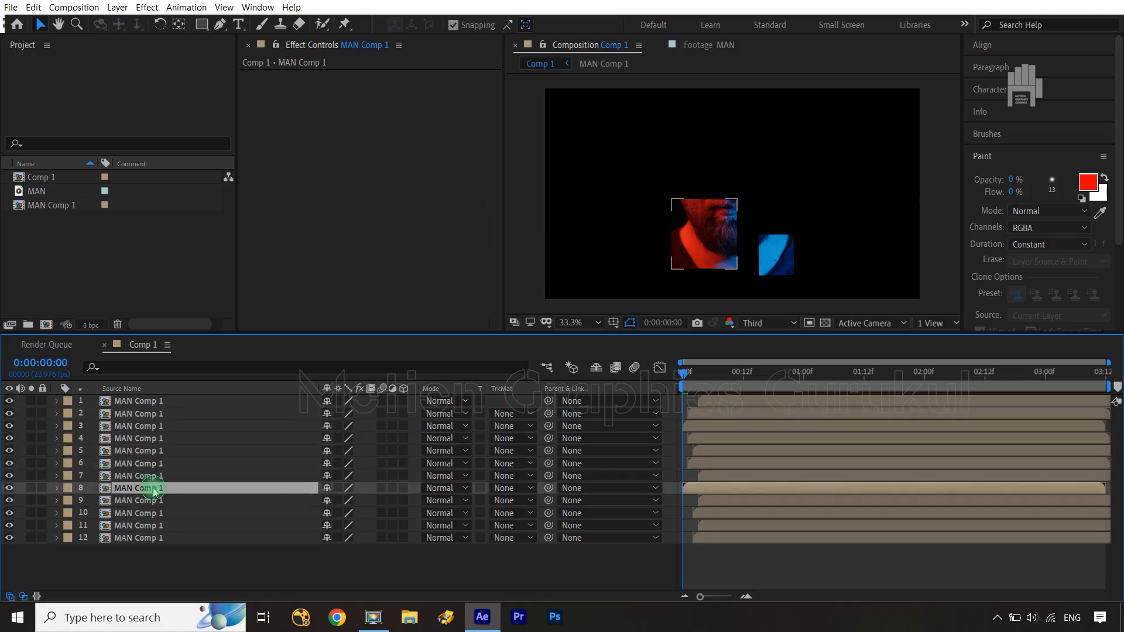
pyautogui.keyDown('ctrl'); pyautogui.click(160, 429); pyautogui.keyUp('ctrl')
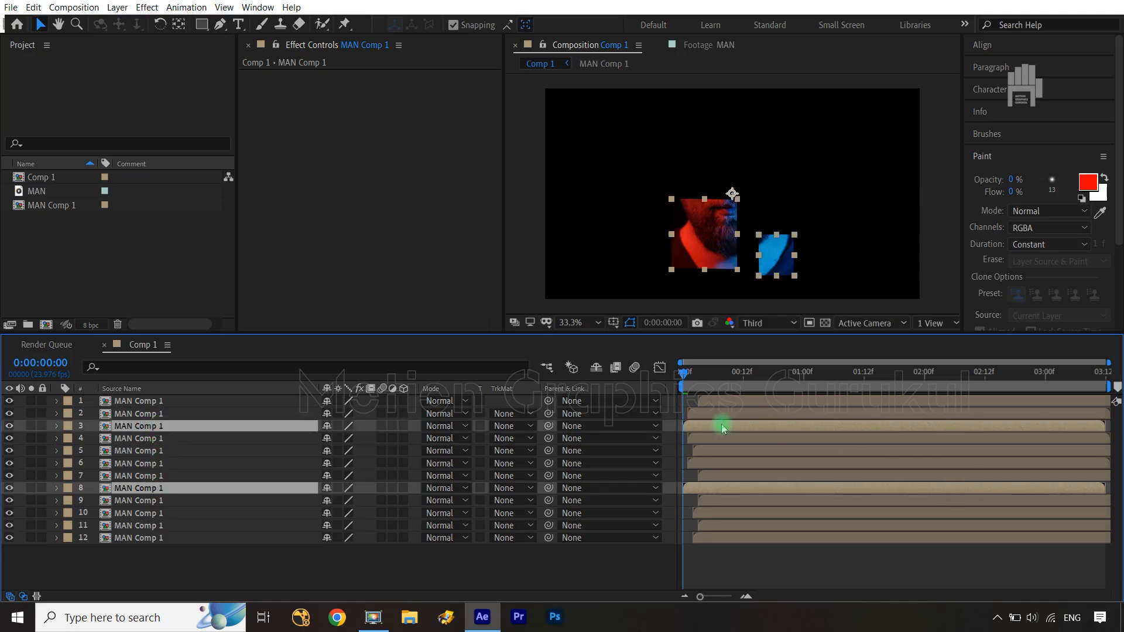
pyautogui.moveTo(722, 427); pyautogui.dragTo(730, 430)
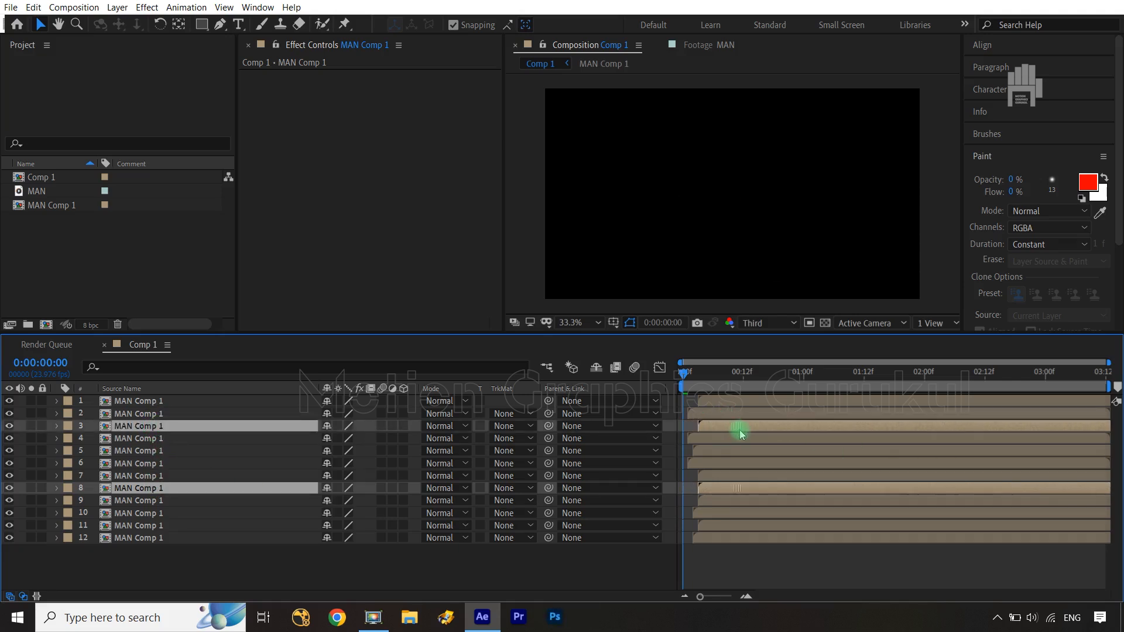
pyautogui.click(590, 571)
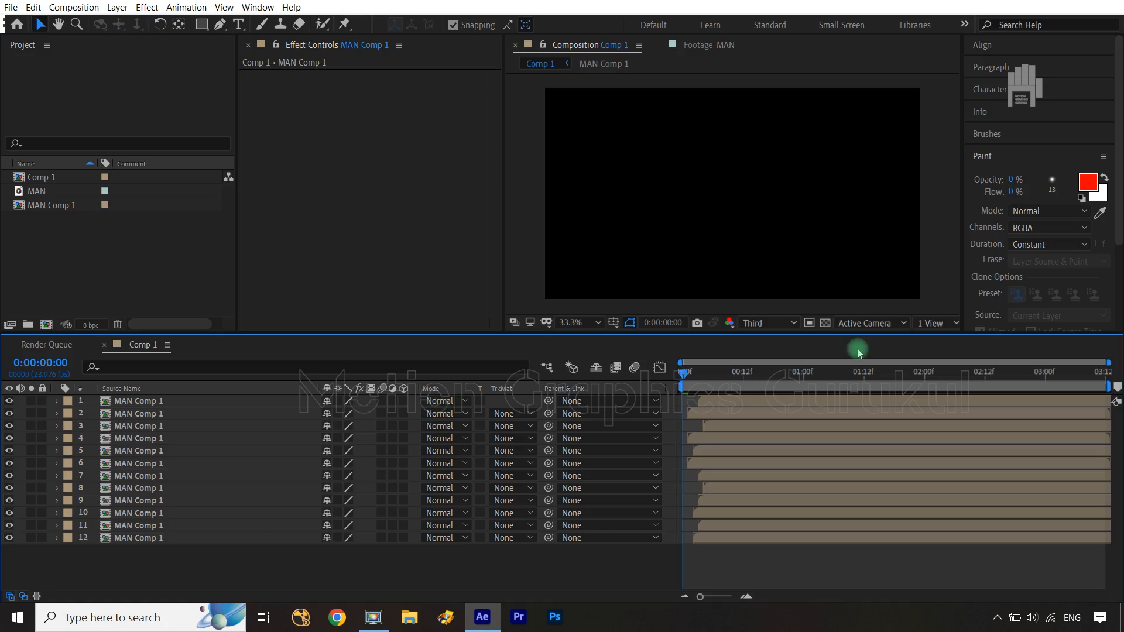
# Set the current time to 0:00:00:03 and reveal the keyframed Mask Path properties of all twelve layers
pyautogui.click(150, 402)
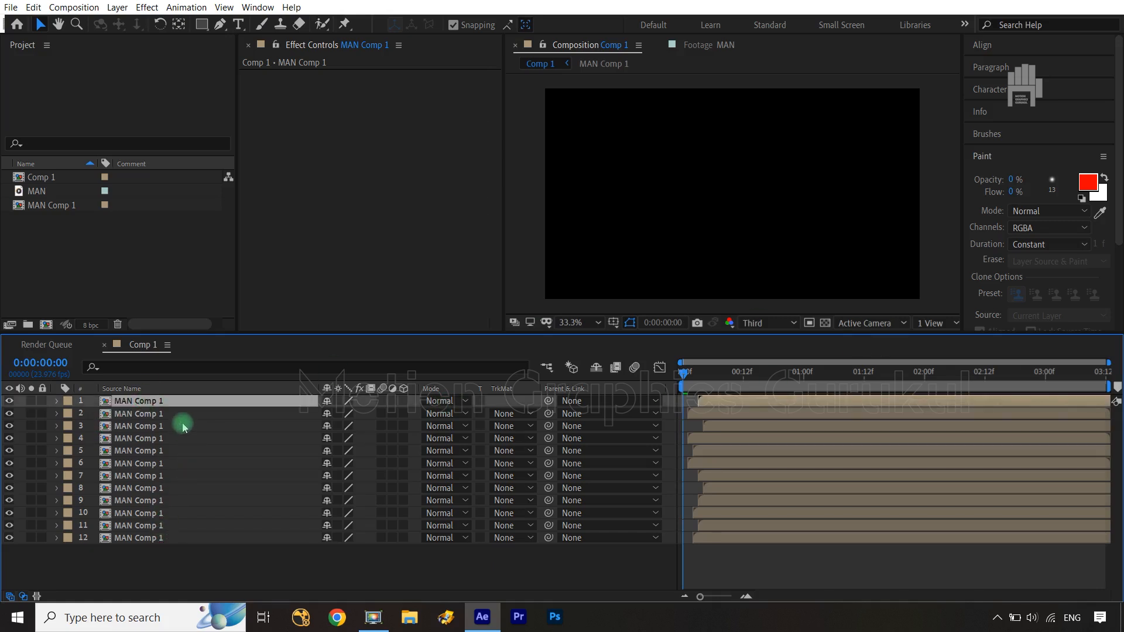
pyautogui.moveTo(690, 379); pyautogui.dragTo(698, 378)
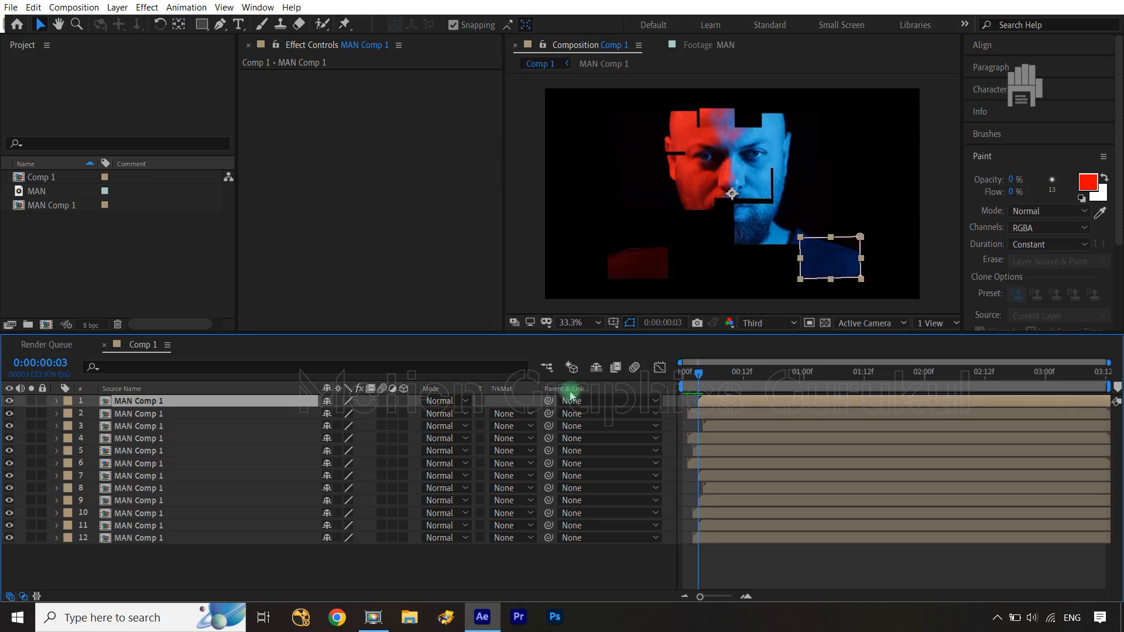
pyautogui.keyDown('shift'); pyautogui.click(217, 538); pyautogui.keyUp('shift')
pyautogui.press('u')
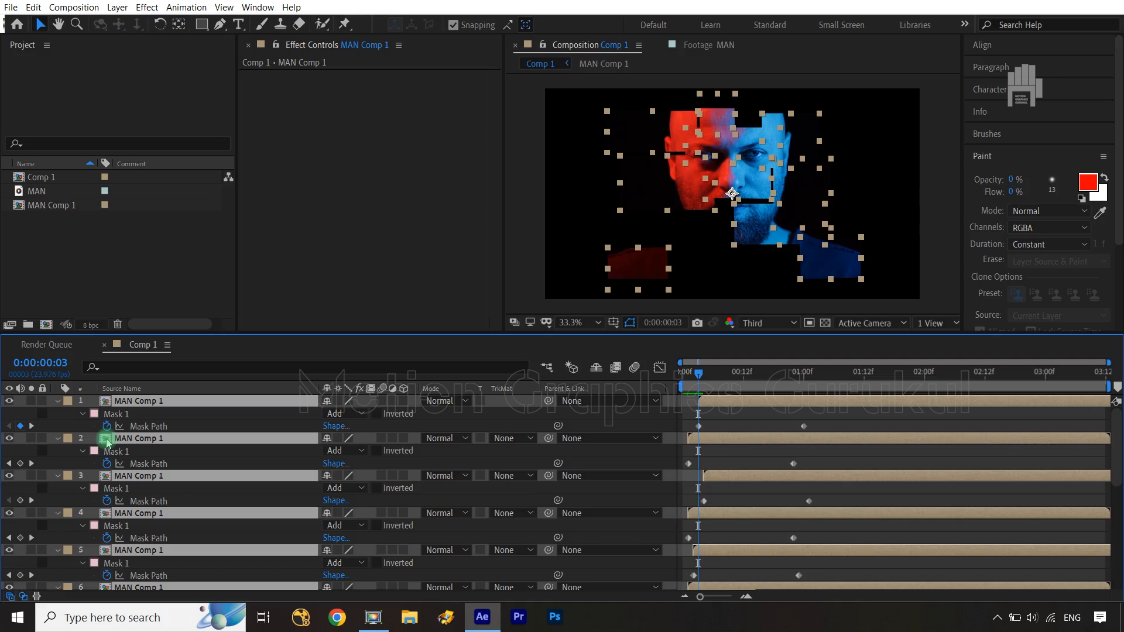
# At their first Mask Path keyframes, move layer 1's mask beyond the composition's right edge and layer 2's mask beyond its left edge
pyautogui.click(183, 432)
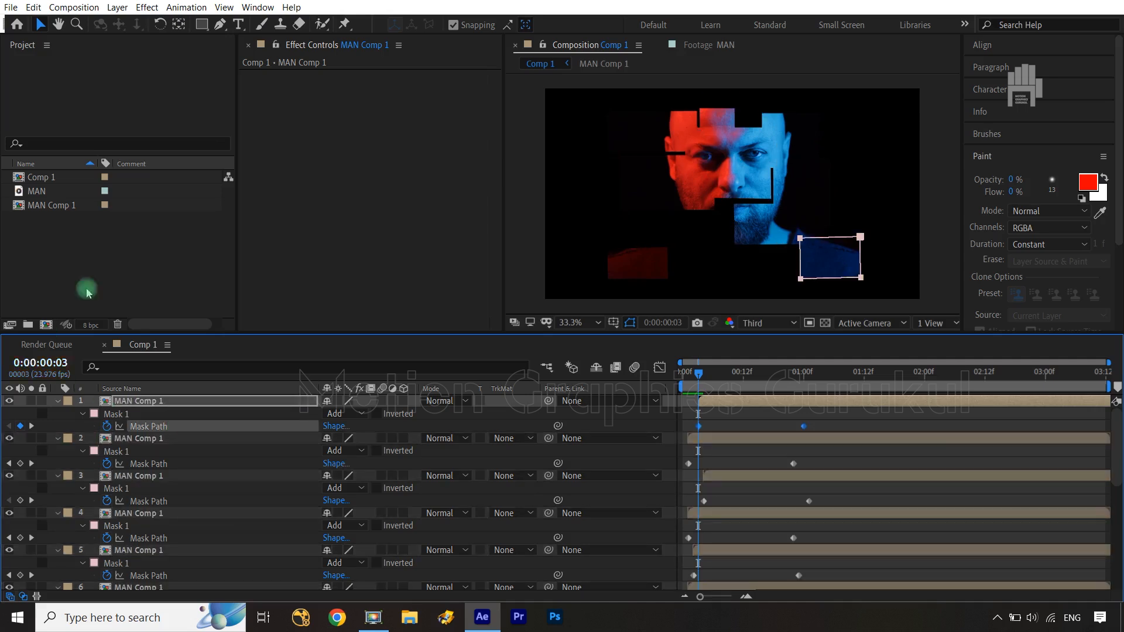
pyautogui.click(860, 237)
pyautogui.moveTo(869, 227); pyautogui.dragTo(989, 249)
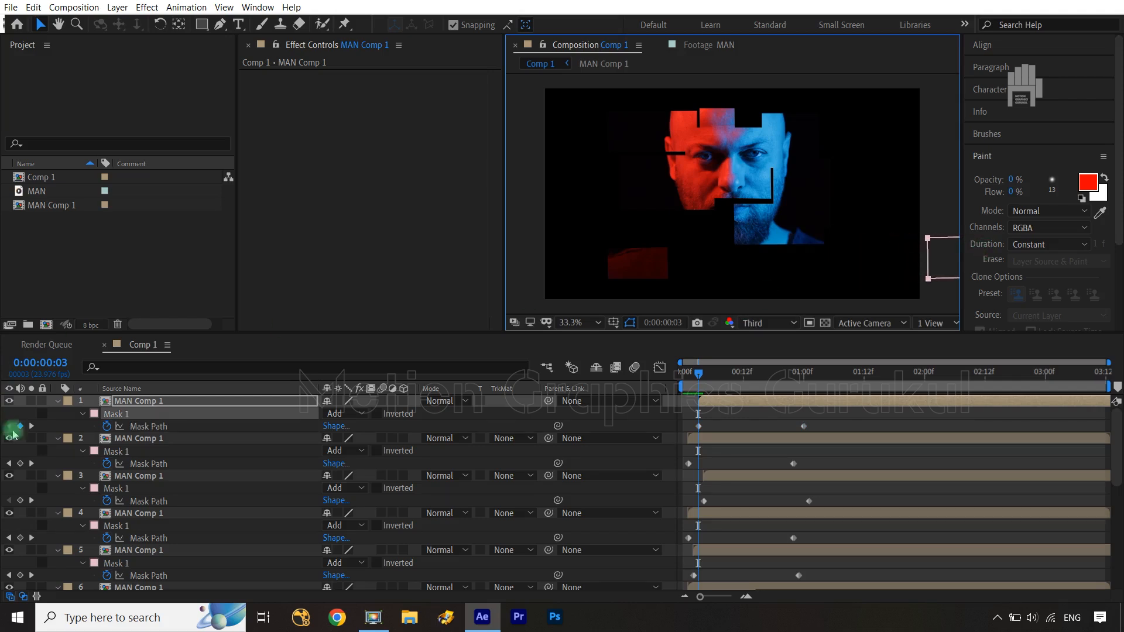
pyautogui.click(10, 463)
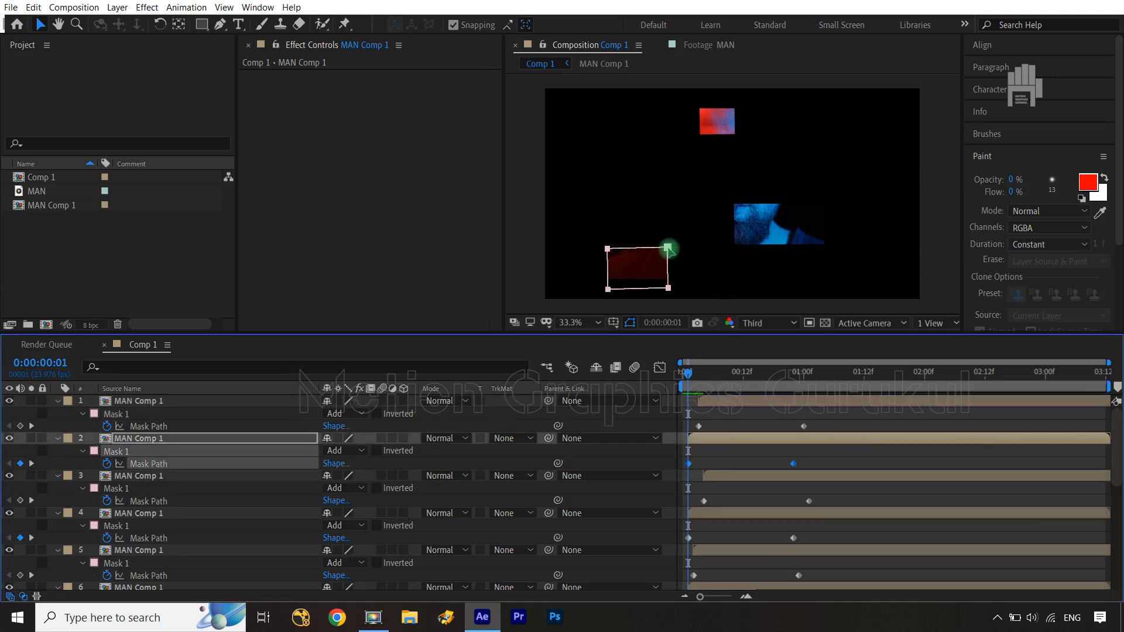
pyautogui.moveTo(668, 248); pyautogui.dragTo(534, 247)
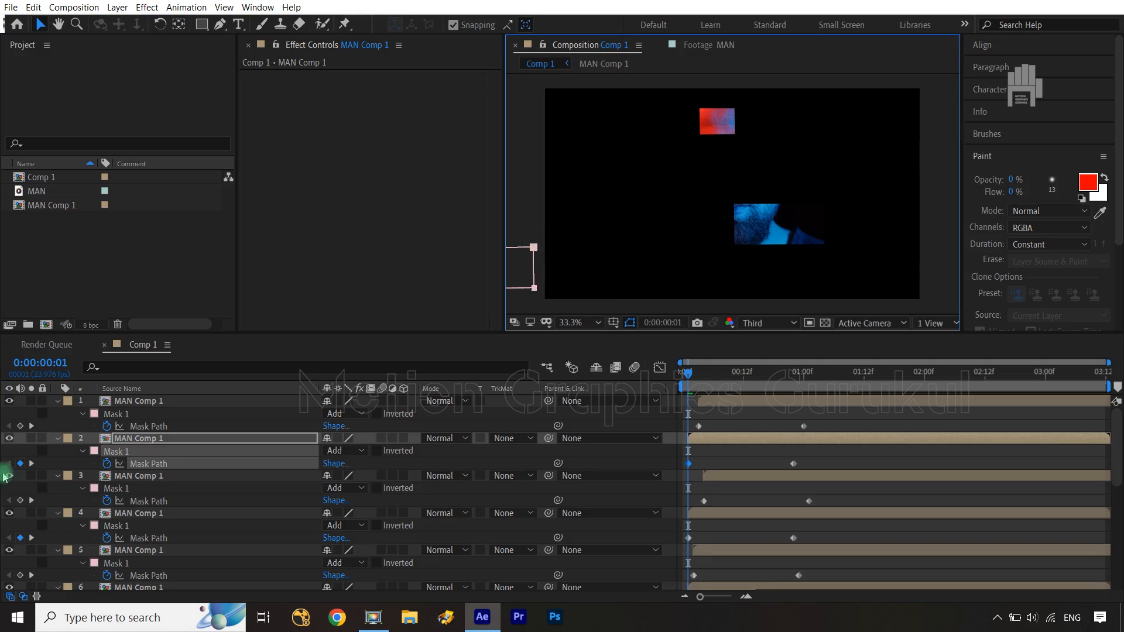
# At layer 3's first Mask Path keyframe, 0:00:00:04, move its mask straight up beyond the composition's upper edge
pyautogui.click(158, 502)
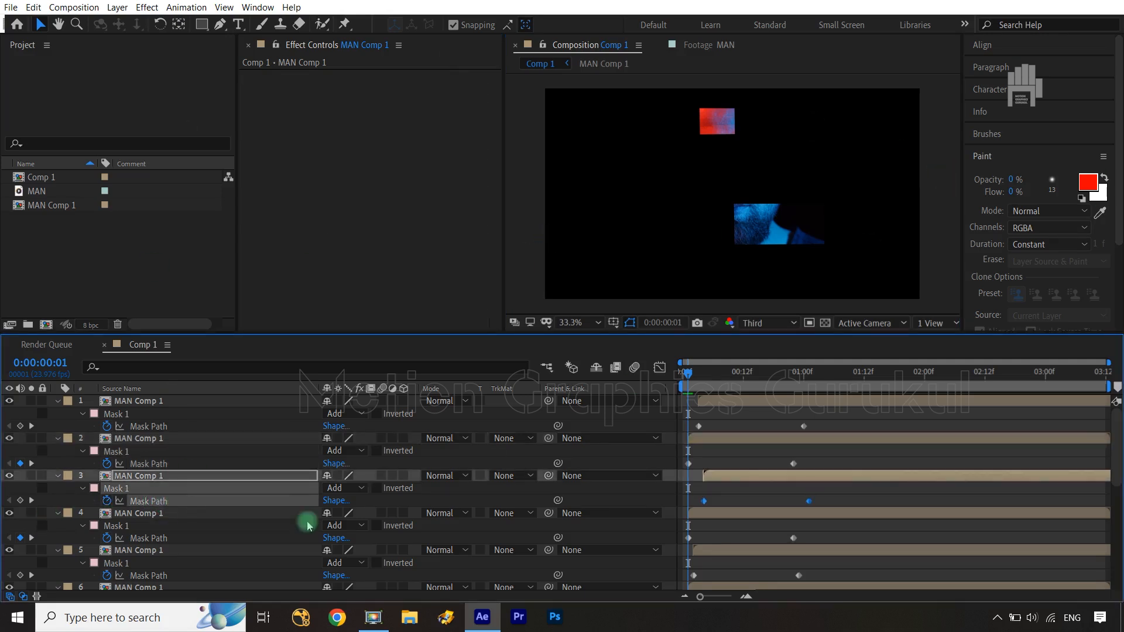
pyautogui.click(31, 501)
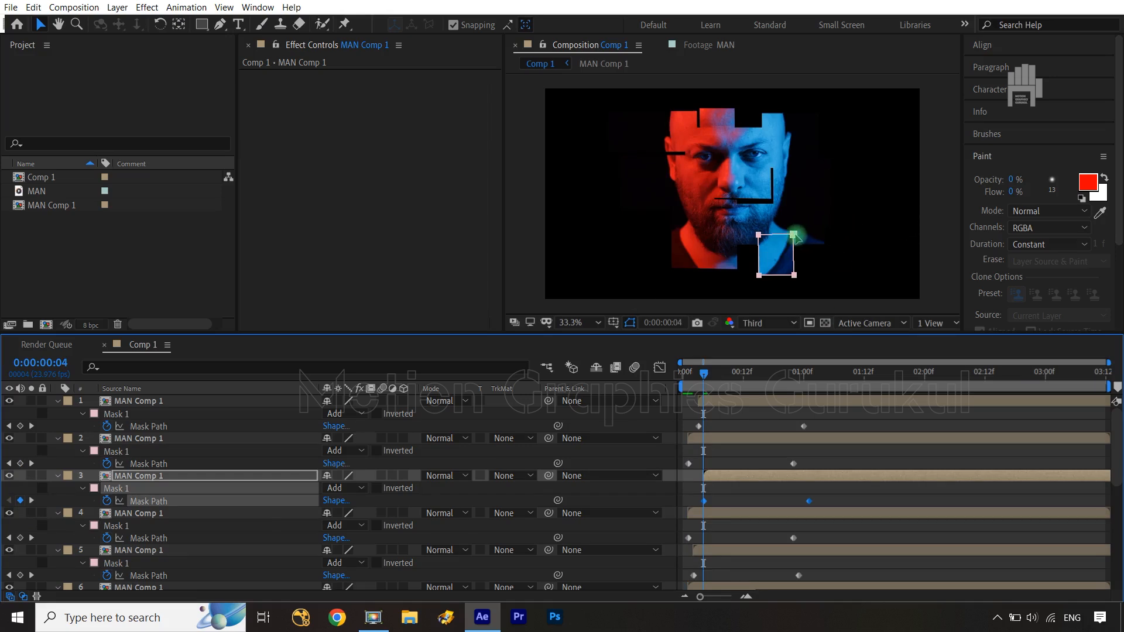
pyautogui.moveTo(793, 235); pyautogui.dragTo(787, 44)
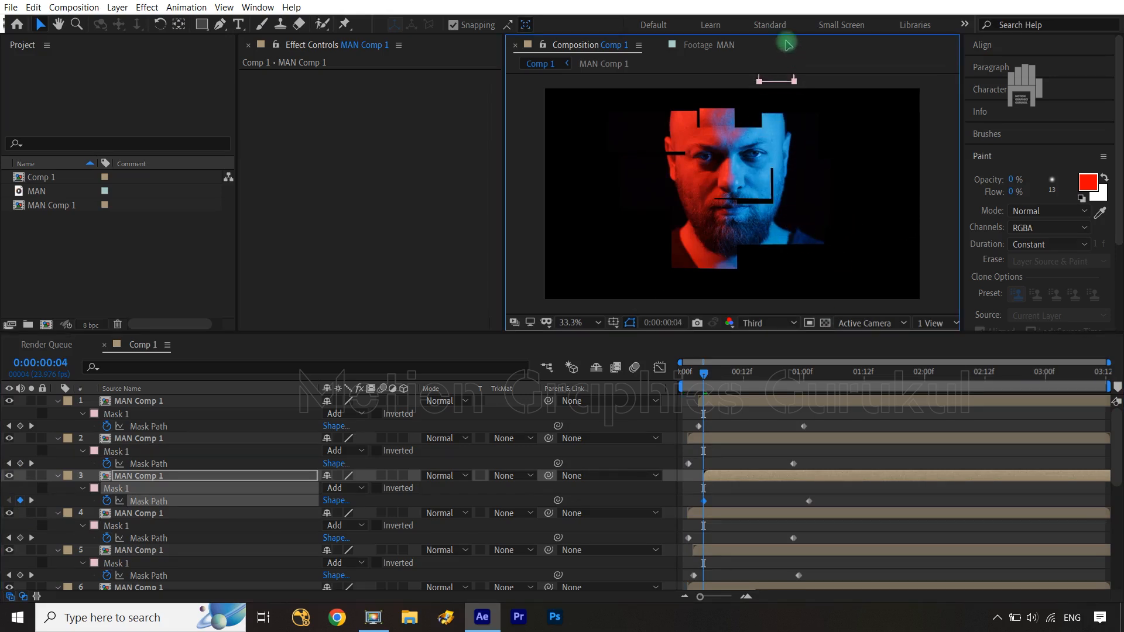
# At layer 4's first Mask Path keyframe, 0:00:00:01, move its mask straight down beyond the composition's lower edge
pyautogui.click(149, 540)
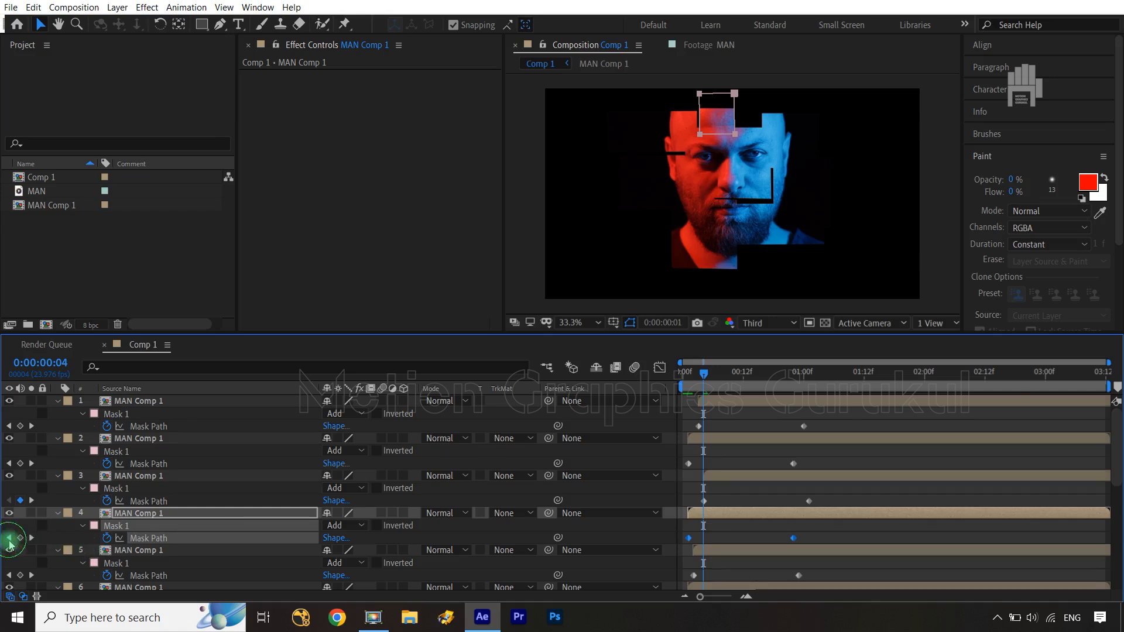
pyautogui.click(9, 538)
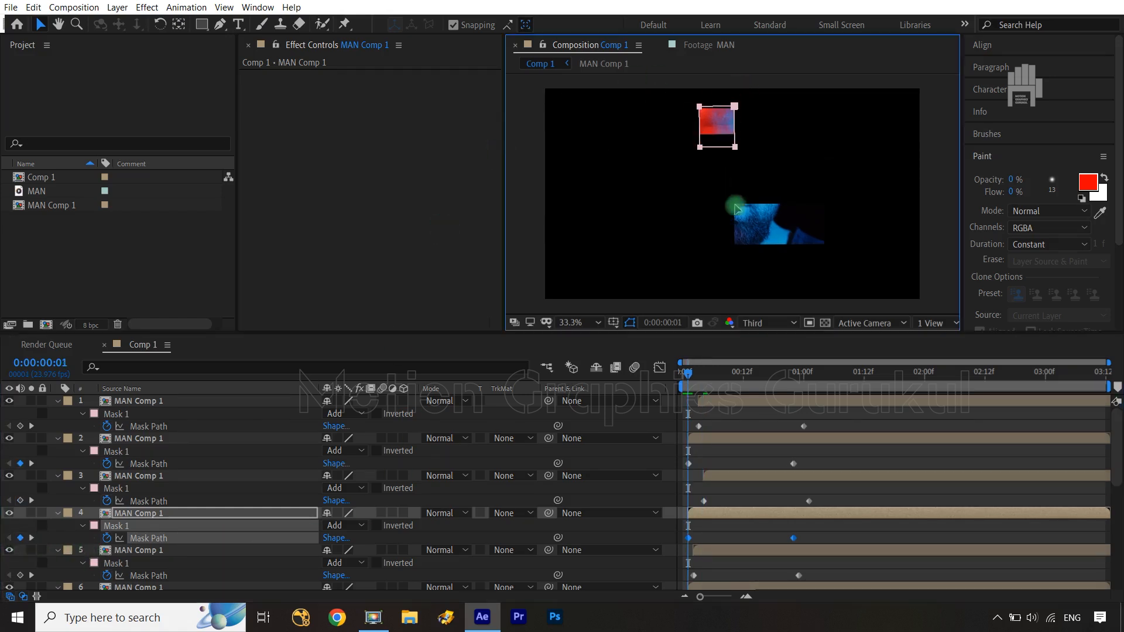
pyautogui.moveTo(736, 209); pyautogui.dragTo(746, 302)
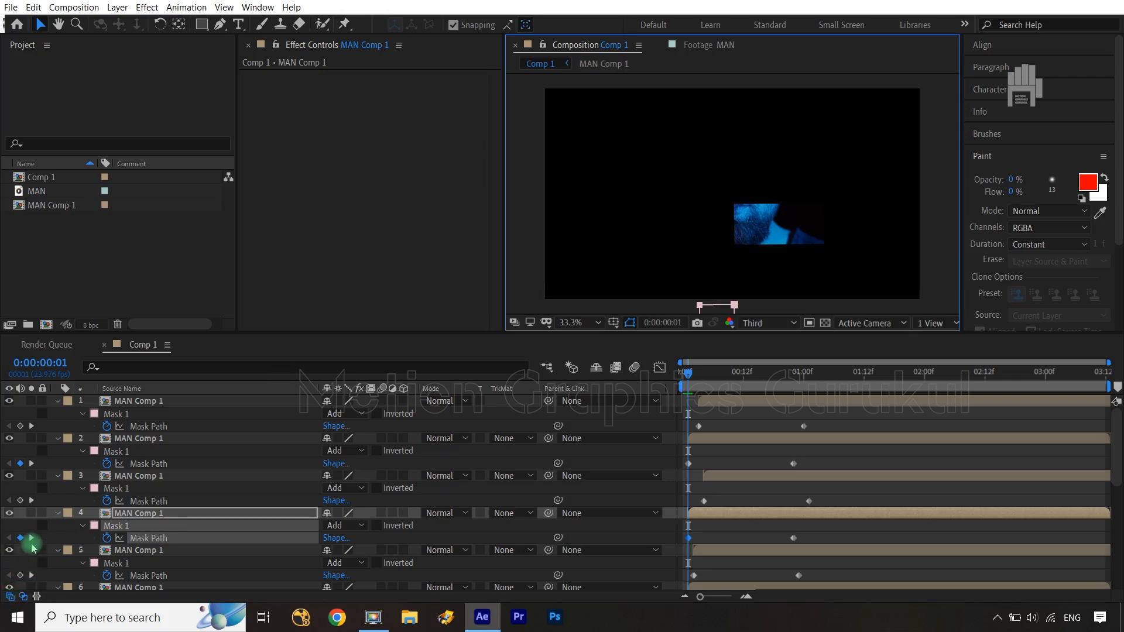
# At layer 5's first Mask Path keyframe, 0:00:00:02, move its mask horizontally beyond the composition's right edge
pyautogui.click(32, 576)
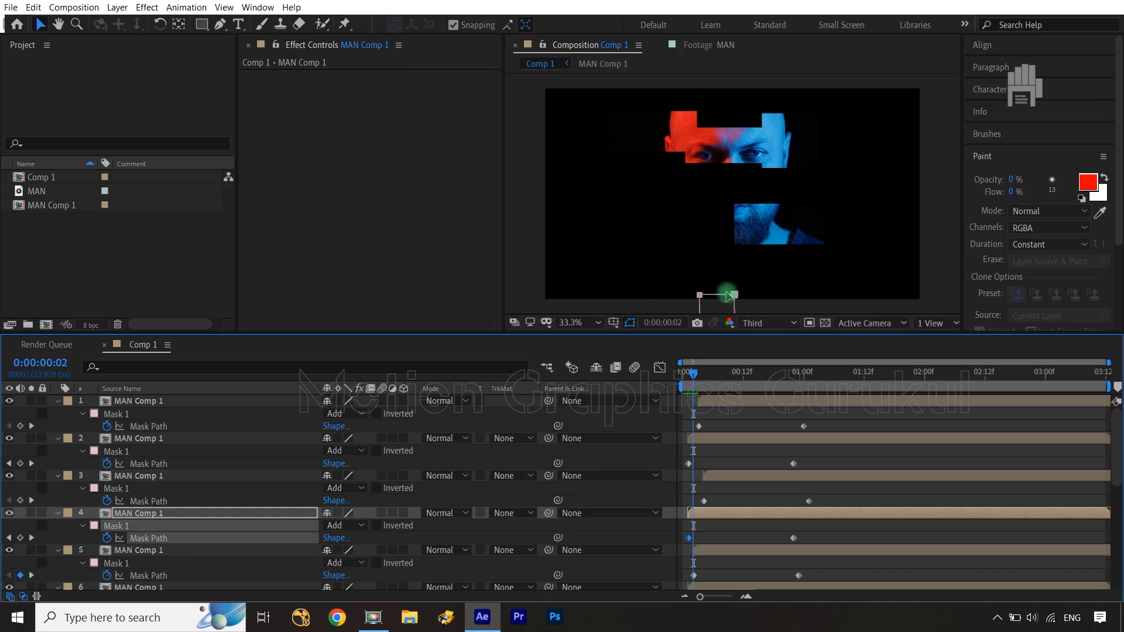
pyautogui.click(201, 550)
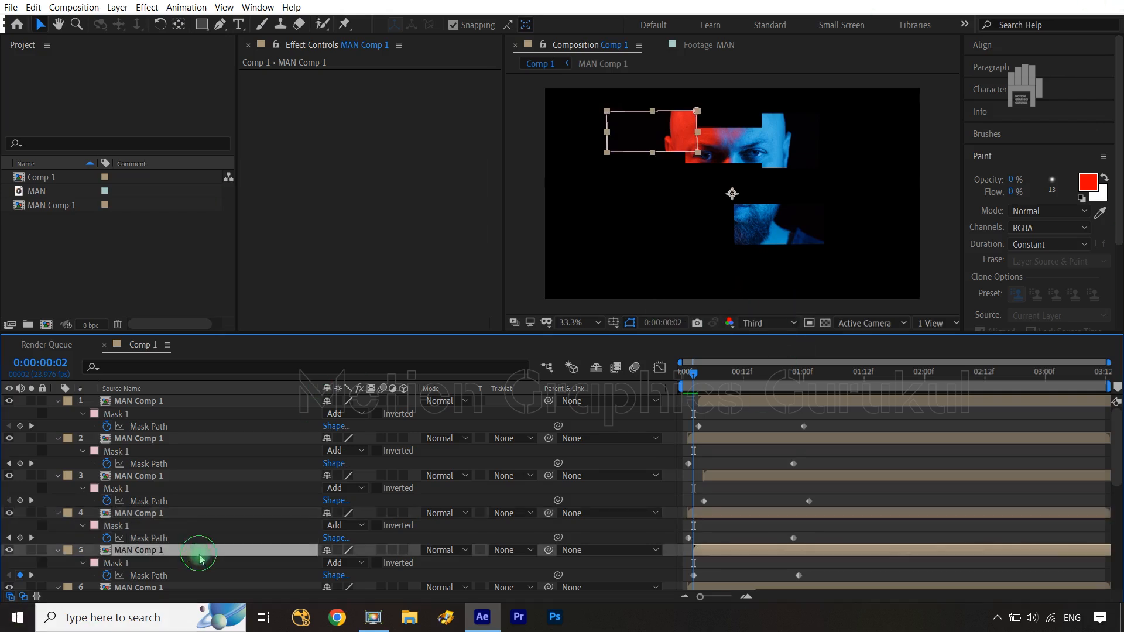
pyautogui.click(157, 576)
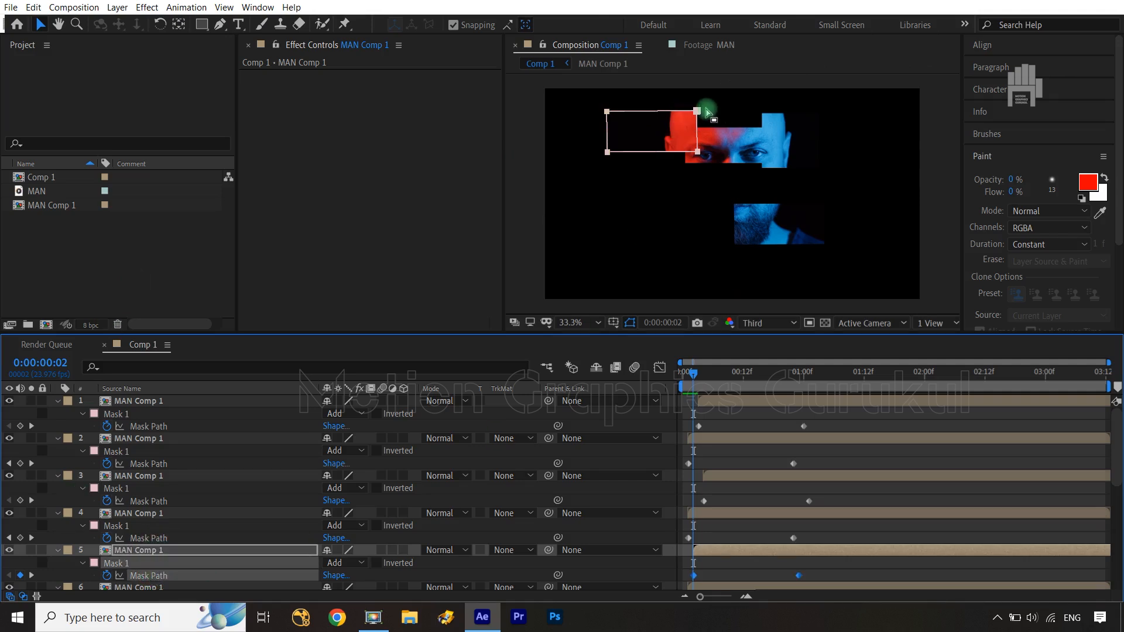
pyautogui.moveTo(698, 110)
pyautogui.mouseDown()
pyautogui.moveTo(966, 124)
pyautogui.moveTo(1023, 139)
pyautogui.mouseUp()
# At layer 6's first Mask Path keyframe, 0:00:00:01, move its mask horizontally beyond the composition's left edge
pyautogui.scroll(-3, 212, 556)
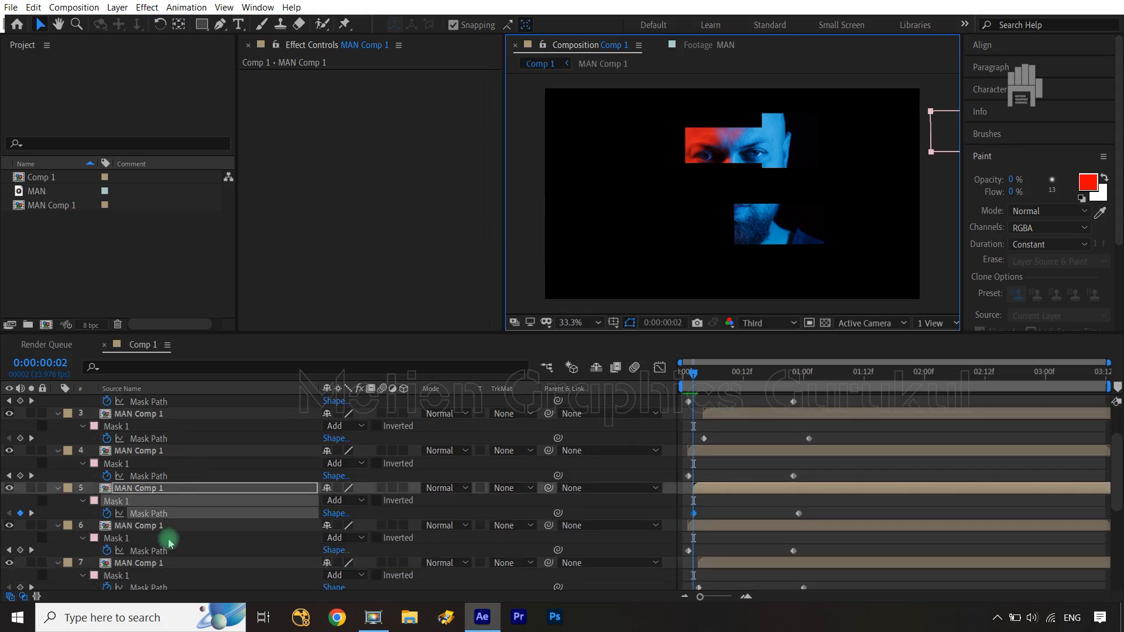
pyautogui.click(162, 551)
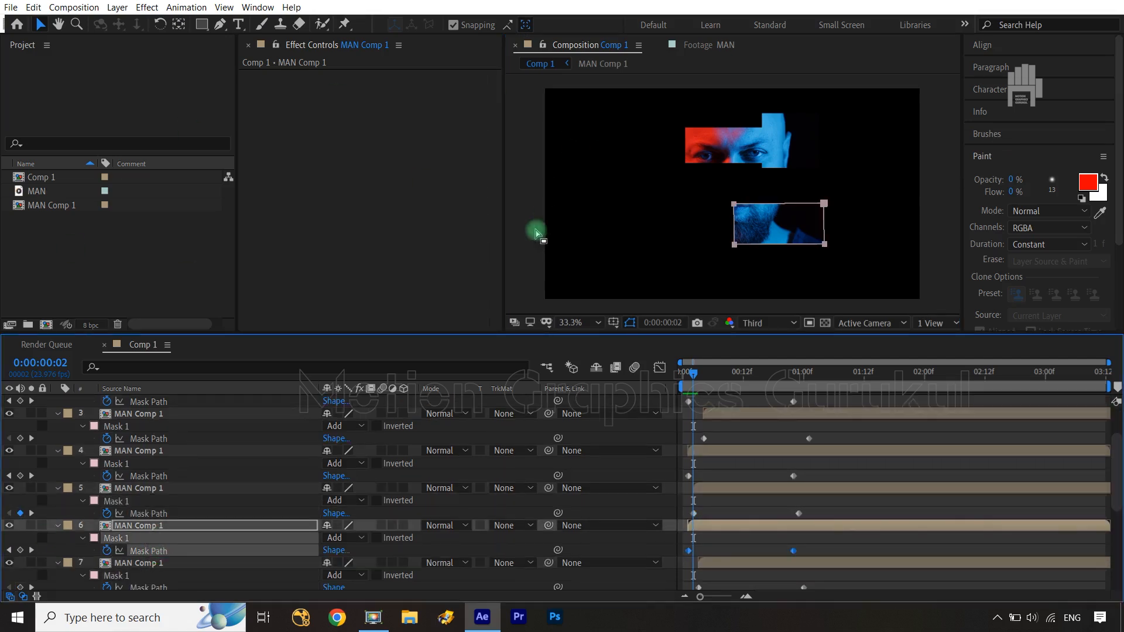
pyautogui.click(10, 551)
pyautogui.moveTo(826, 204); pyautogui.dragTo(530, 205)
pyautogui.click(10, 527)
# At layer 7's first Mask Path keyframe, 0:00:00:03, move its mask straight up beyond the composition's upper edge
pyautogui.scroll(-3, 252, 524)
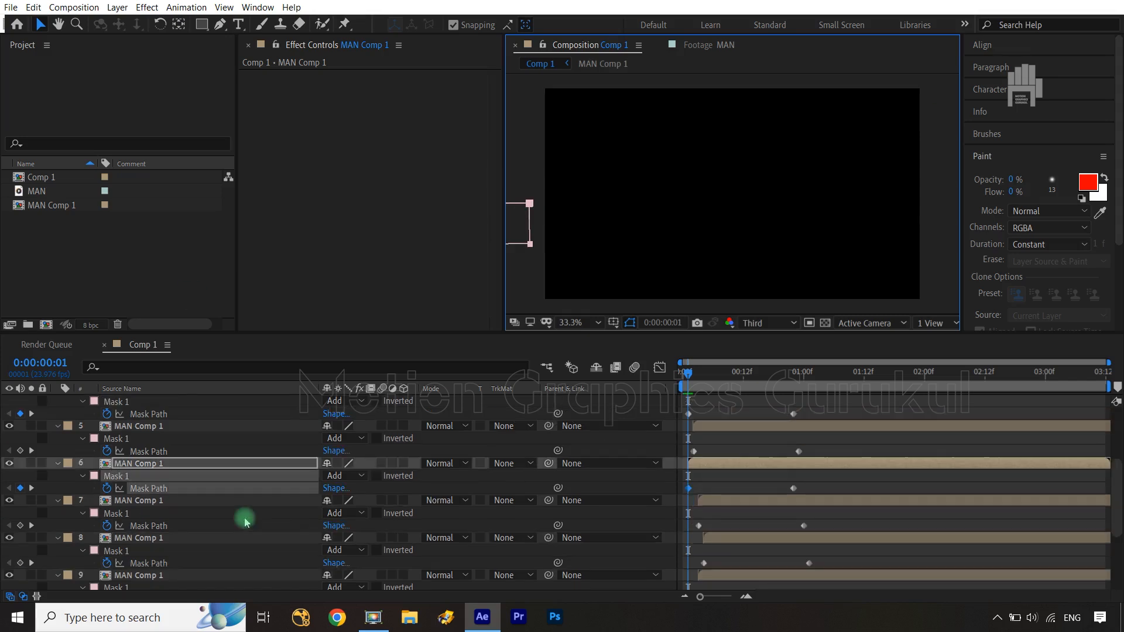
pyautogui.click(149, 525)
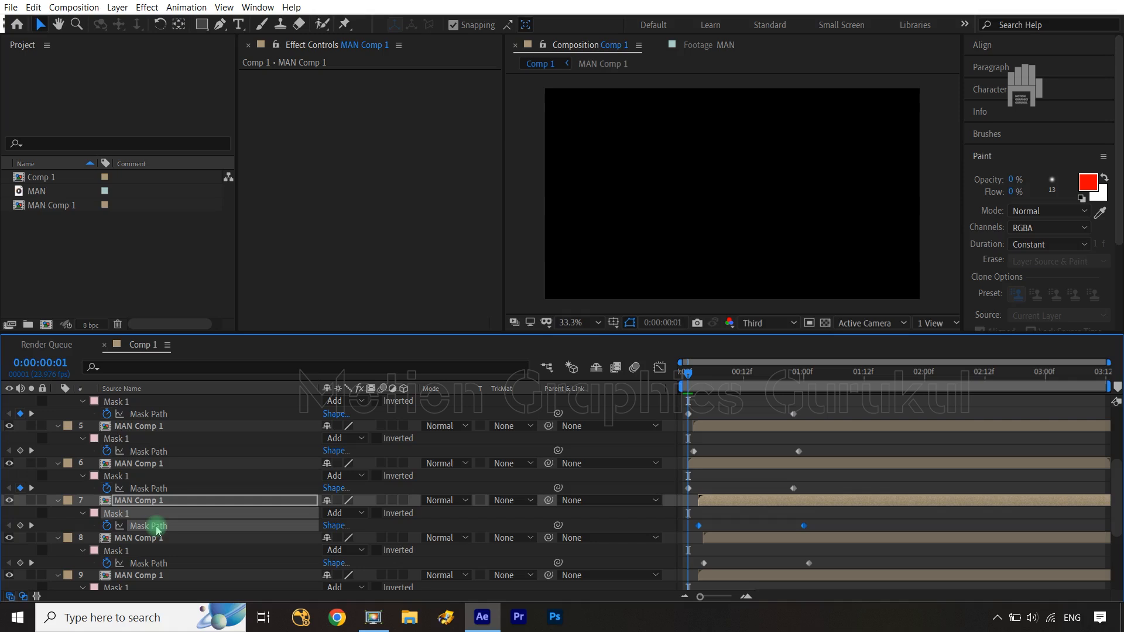
pyautogui.click(31, 526)
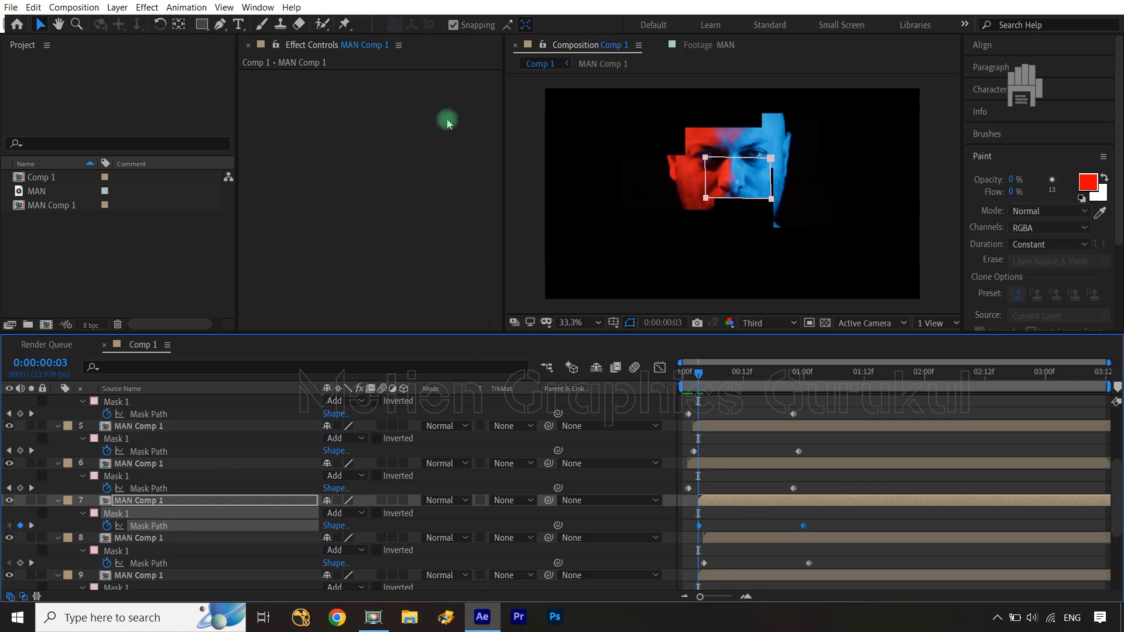
pyautogui.moveTo(772, 162); pyautogui.dragTo(765, 42)
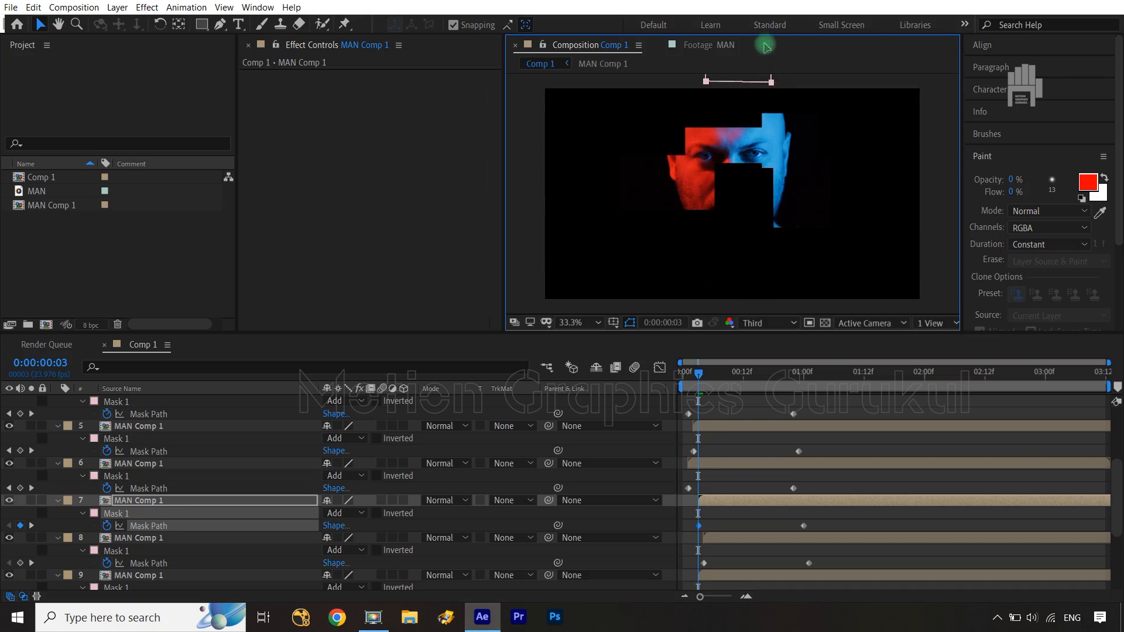
# At layer 8's first Mask Path keyframe, 0:00:00:04, move its mask straight down beyond the composition's lower edge
pyautogui.click(157, 563)
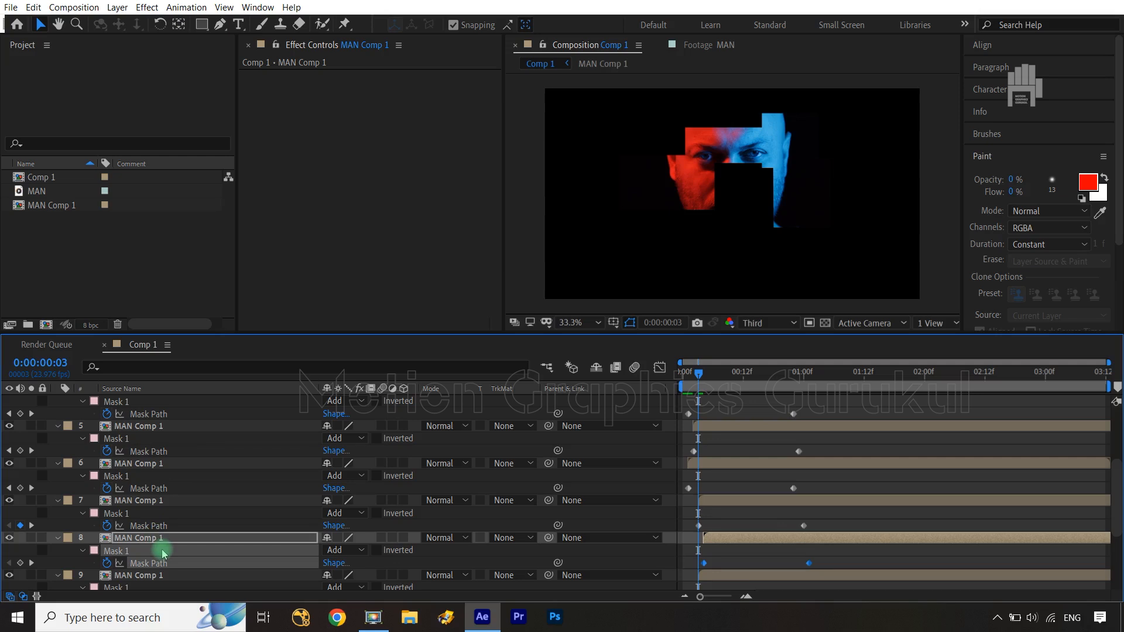
pyautogui.click(31, 563)
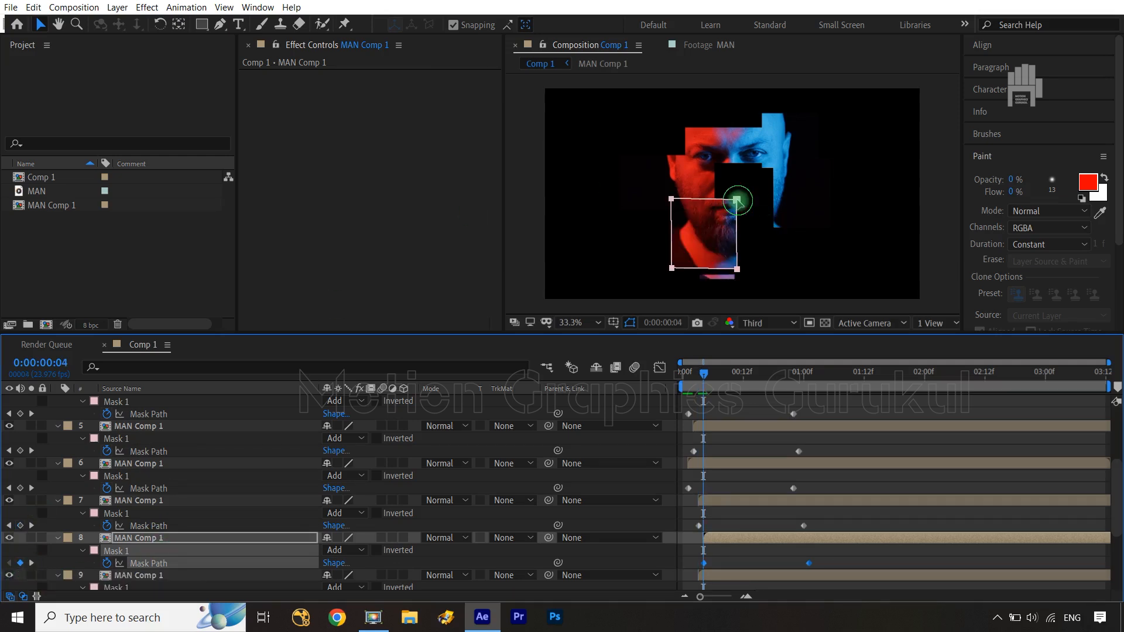
pyautogui.moveTo(738, 201); pyautogui.dragTo(738, 216)
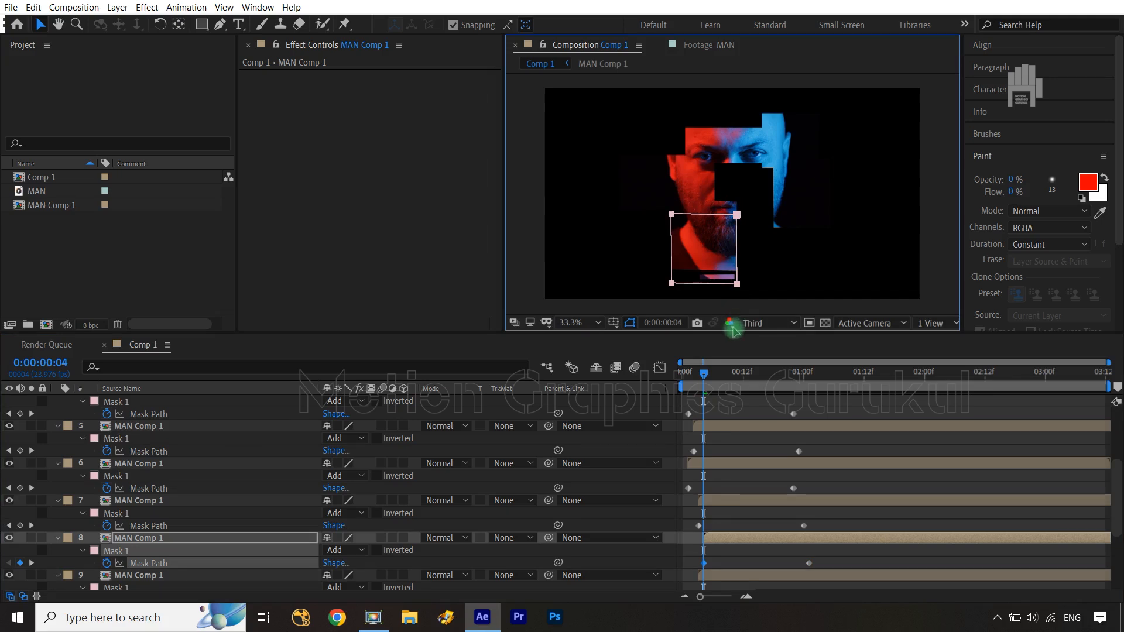
pyautogui.moveTo(733, 342); pyautogui.dragTo(733, 344)
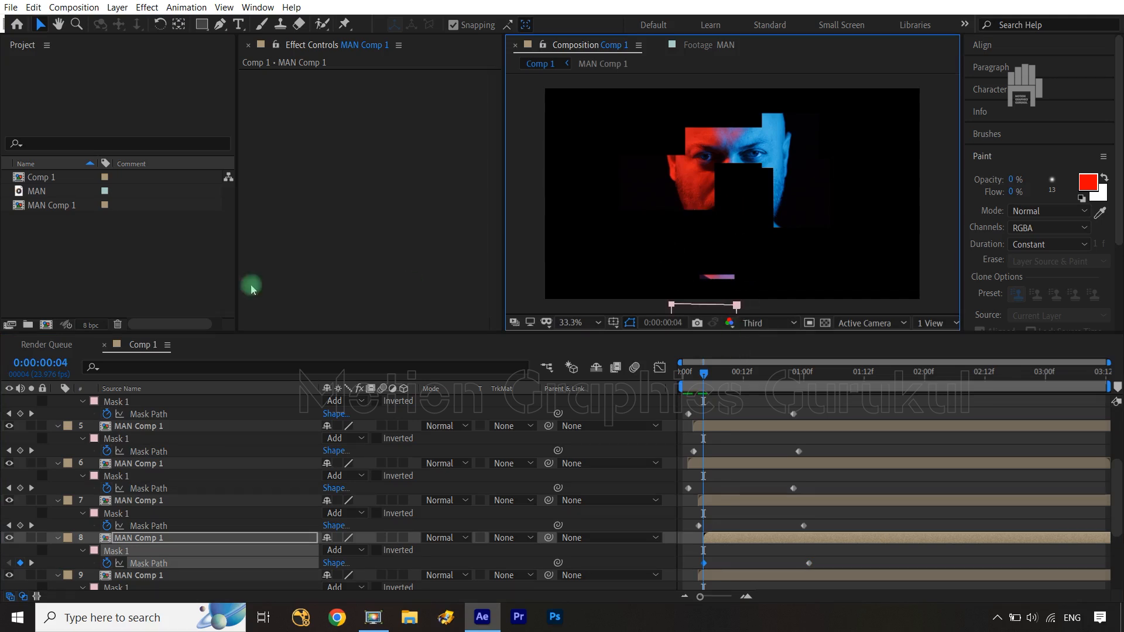
pyautogui.scroll(-2, 170, 498)
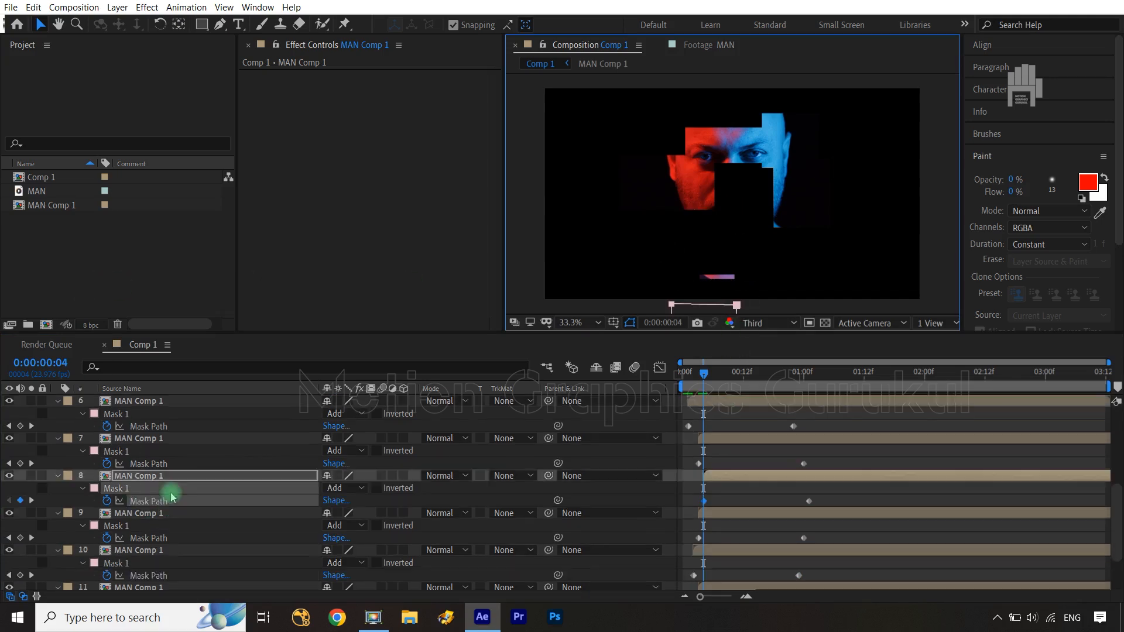
pyautogui.click(157, 537)
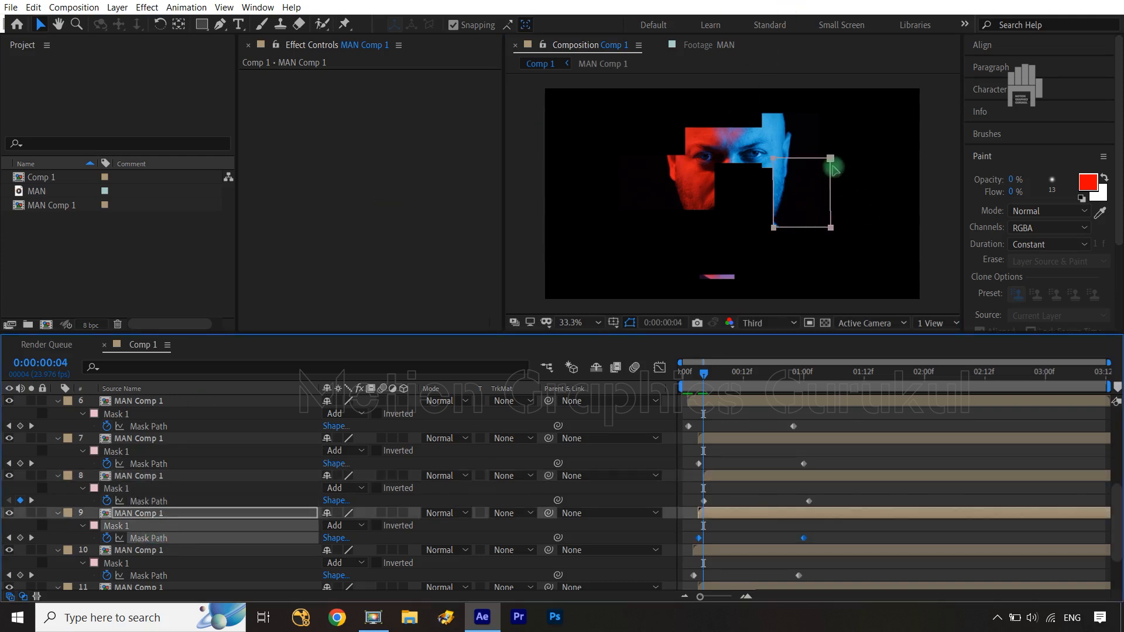
pyautogui.moveTo(830, 159); pyautogui.dragTo(993, 159)
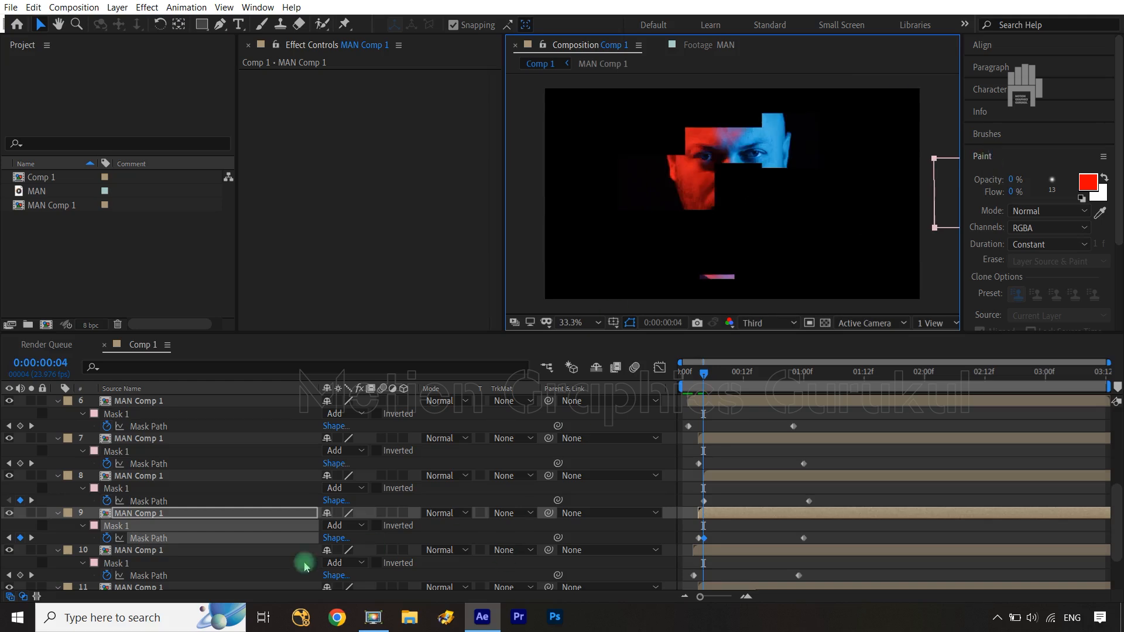
pyautogui.click(186, 577)
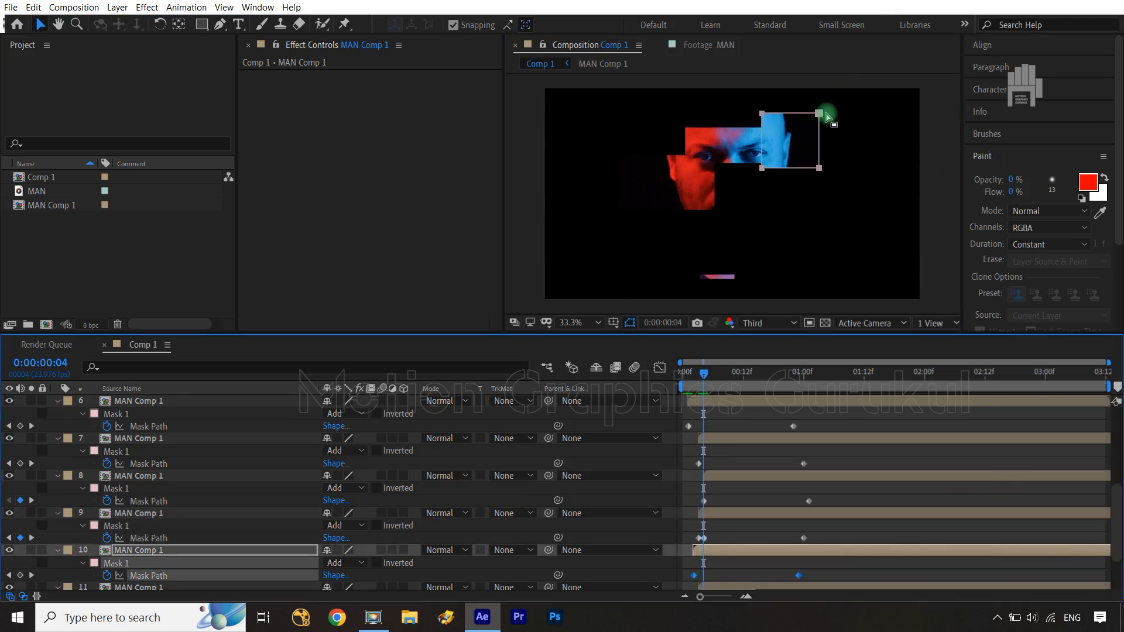
pyautogui.moveTo(820, 113); pyautogui.dragTo(819, 25)
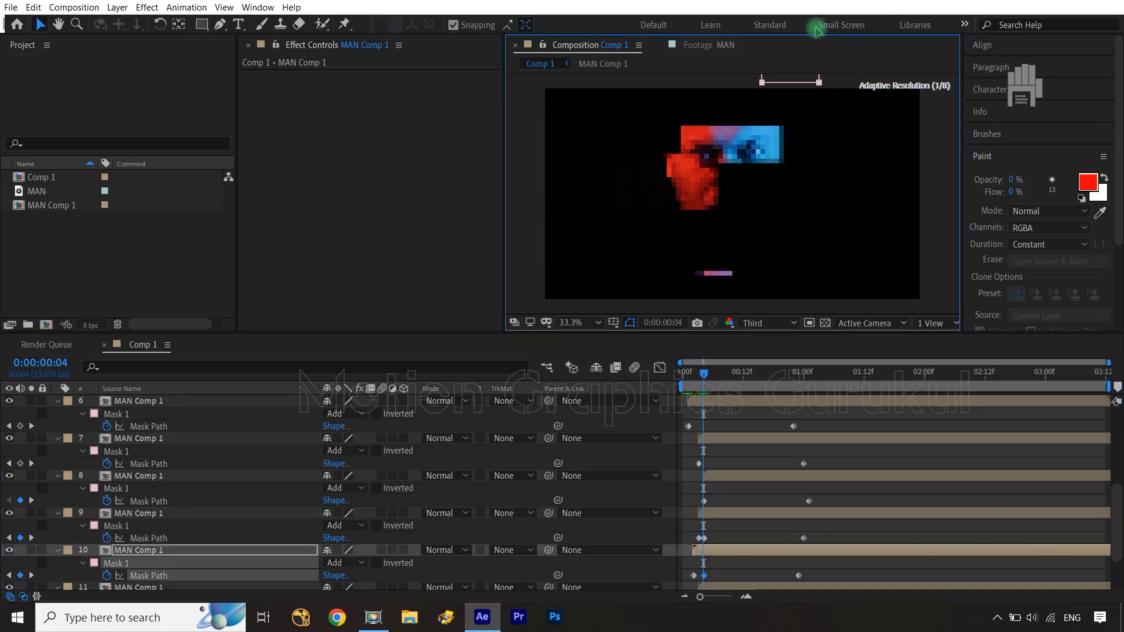
pyautogui.hotkey('ctrl', 'z')
pyautogui.hotkey('ctrl', 'z')
pyautogui.hotkey('ctrl', 'z')
pyautogui.hotkey('ctrl', 'z')
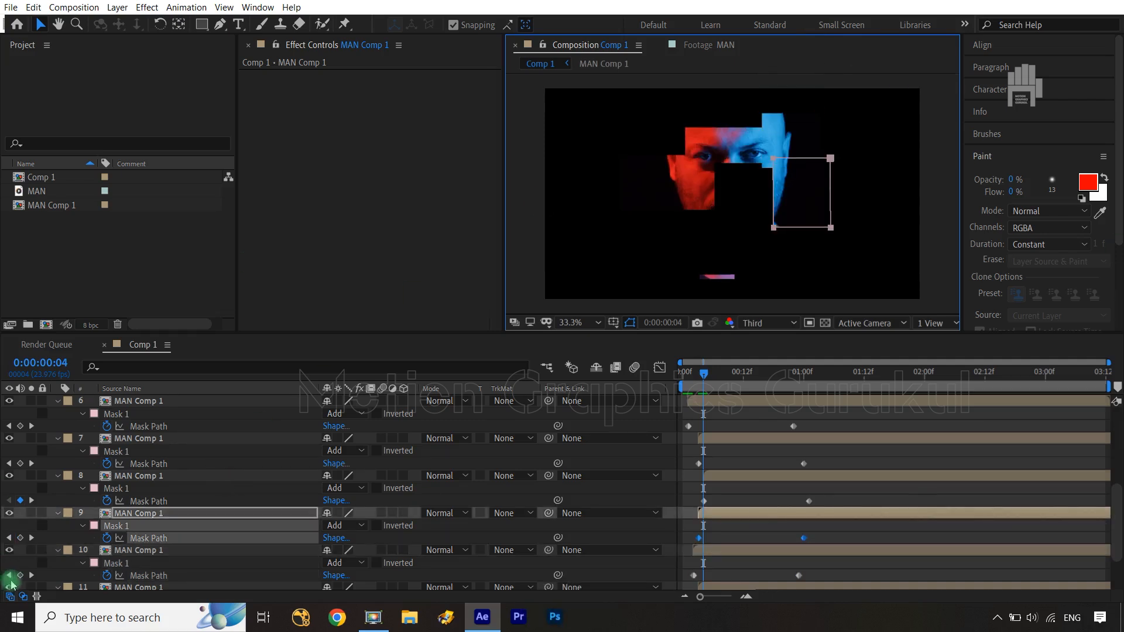
# At their first Mask Path keyframes, move layer 9's mask beyond the composition's right edge and layer 10's mask beyond its upper edge
pyautogui.click(8, 537)
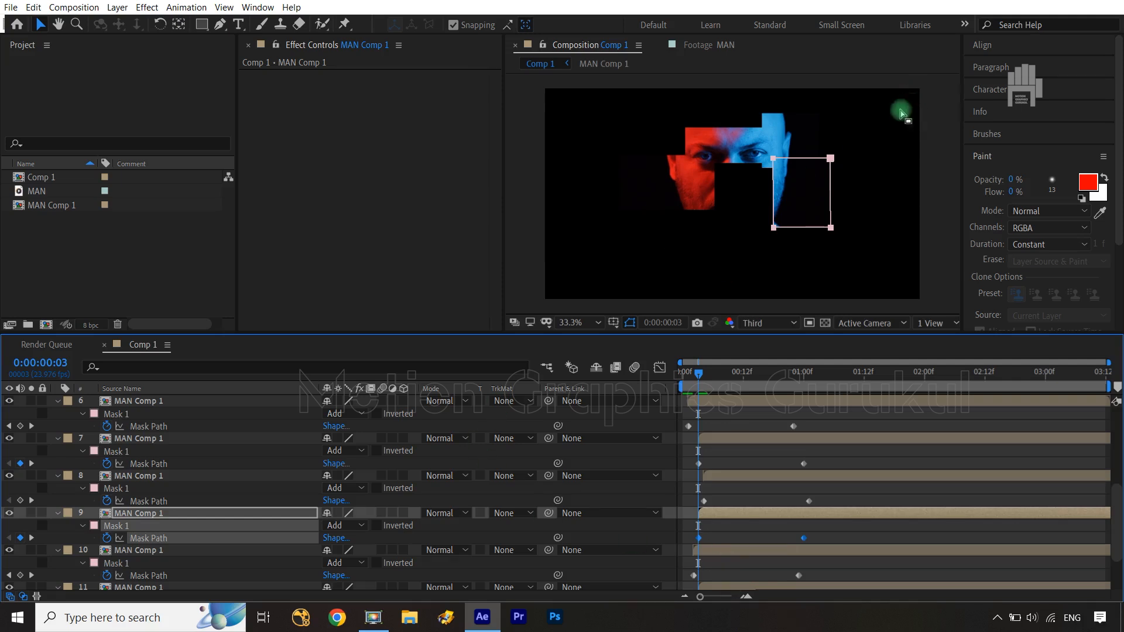
pyautogui.moveTo(830, 160); pyautogui.dragTo(993, 167)
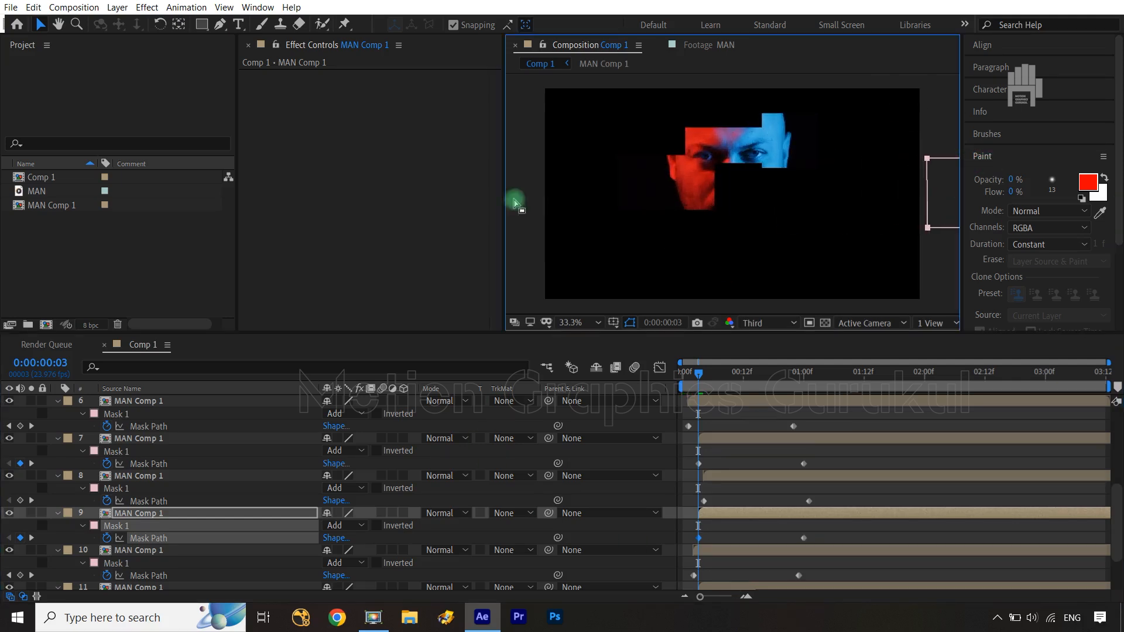
pyautogui.click(166, 574)
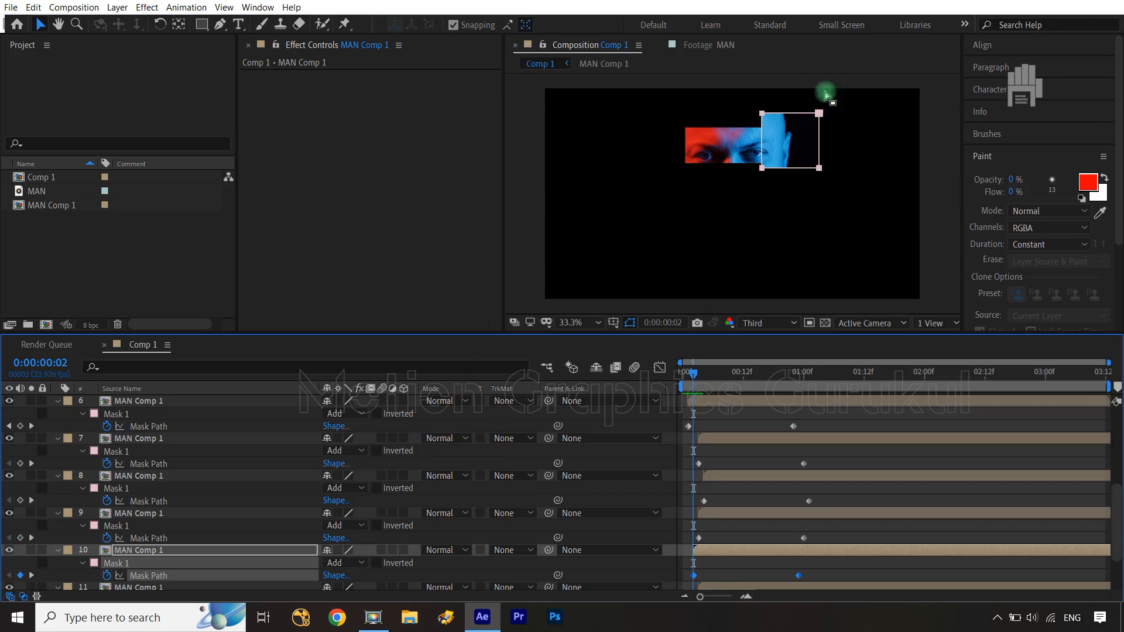
pyautogui.moveTo(819, 112); pyautogui.dragTo(819, 21)
# At layer 11's first Mask Path keyframe, 0:00:00:03, move its mask straight up beyond the composition's upper edge
pyautogui.scroll(-2, 177, 484)
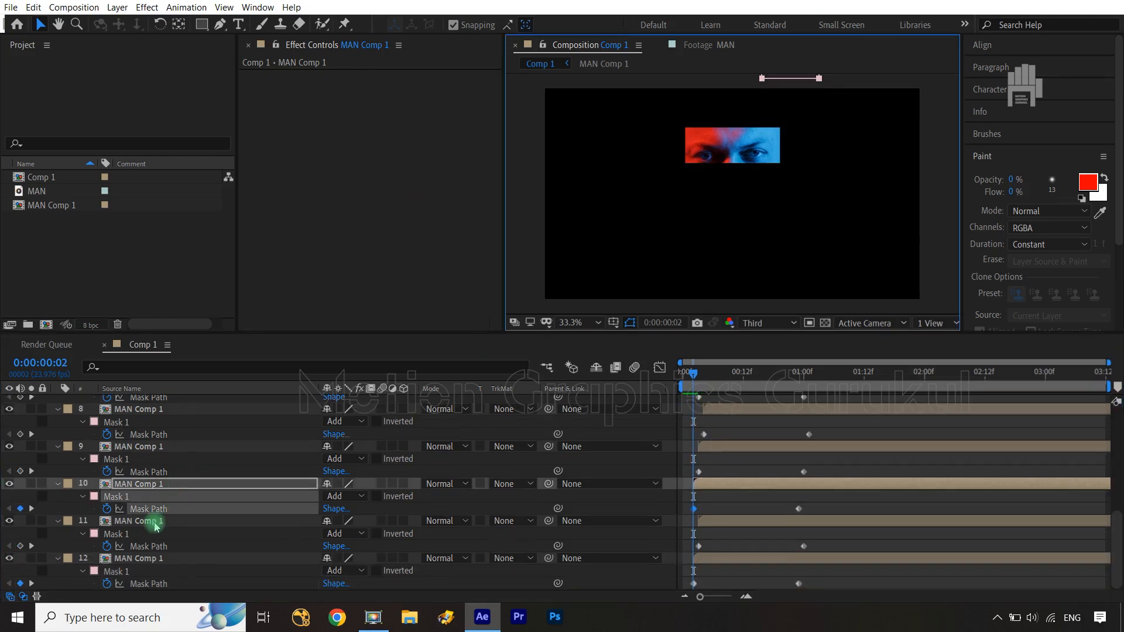
pyautogui.click(148, 546)
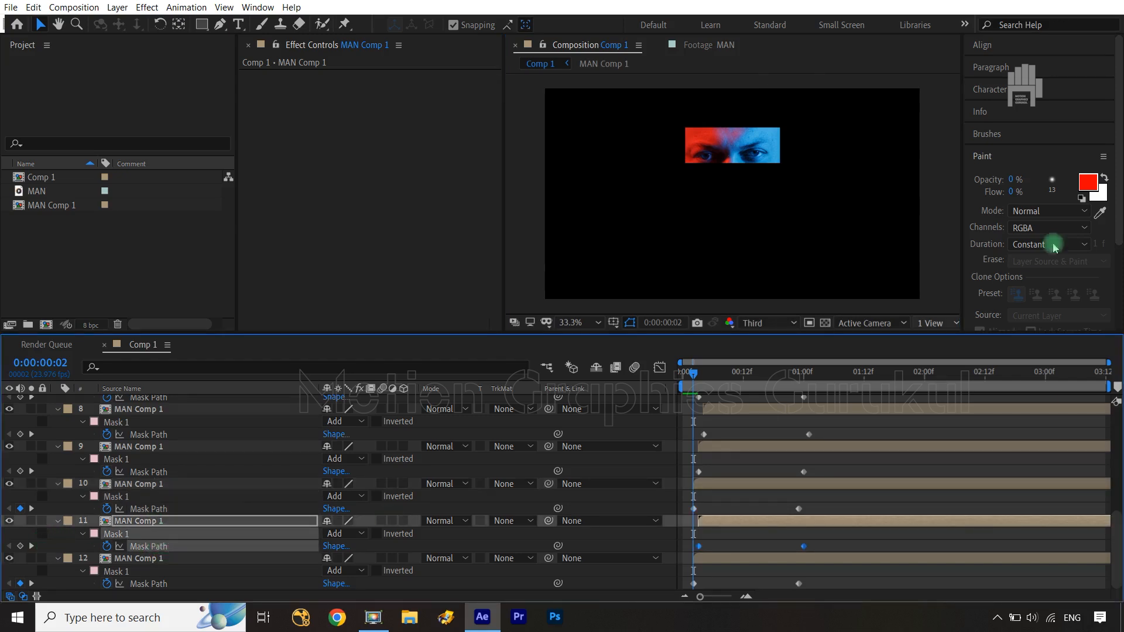
pyautogui.click(31, 547)
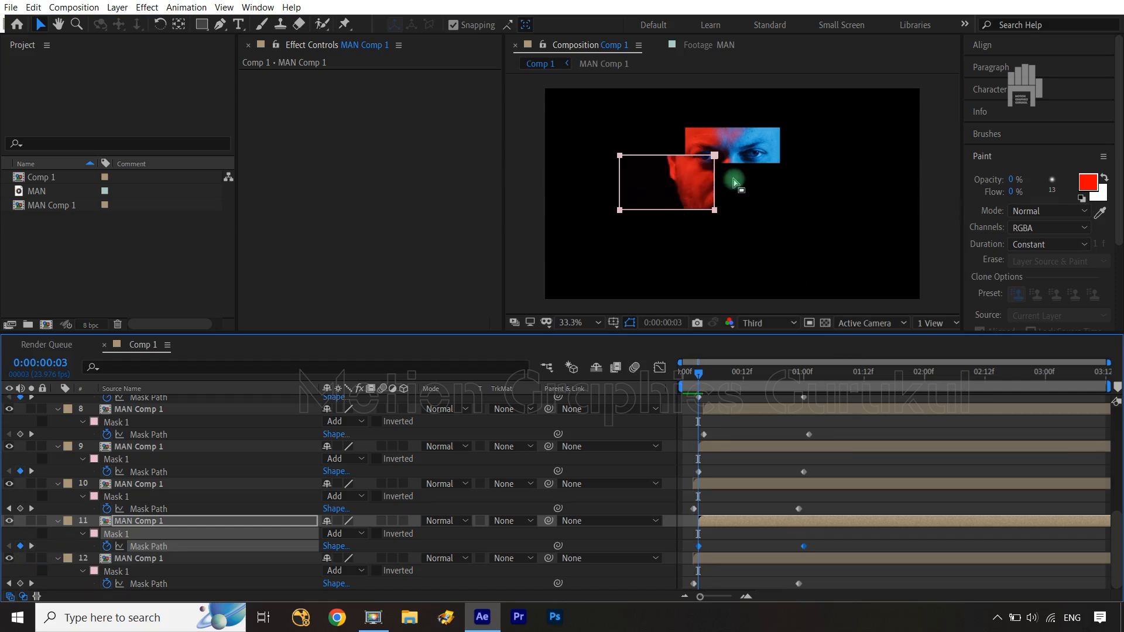
pyautogui.moveTo(717, 155); pyautogui.dragTo(688, 31)
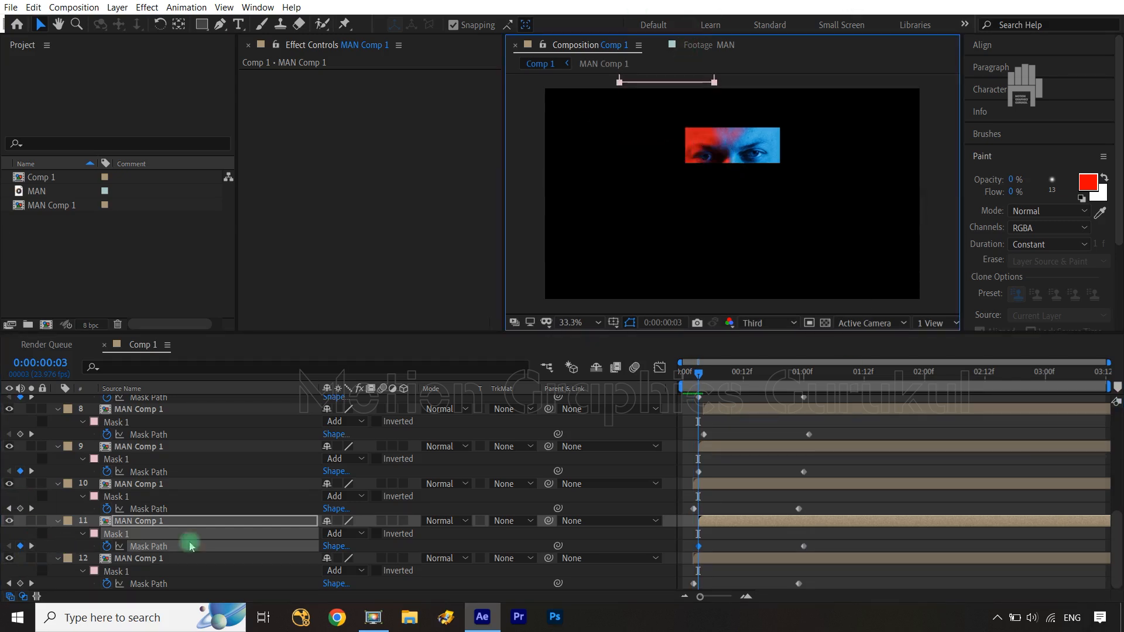
# At layer 12's first Mask Path keyframe, 0:00:00:02, move its mask down and beyond the composition's left edge
pyautogui.click(163, 586)
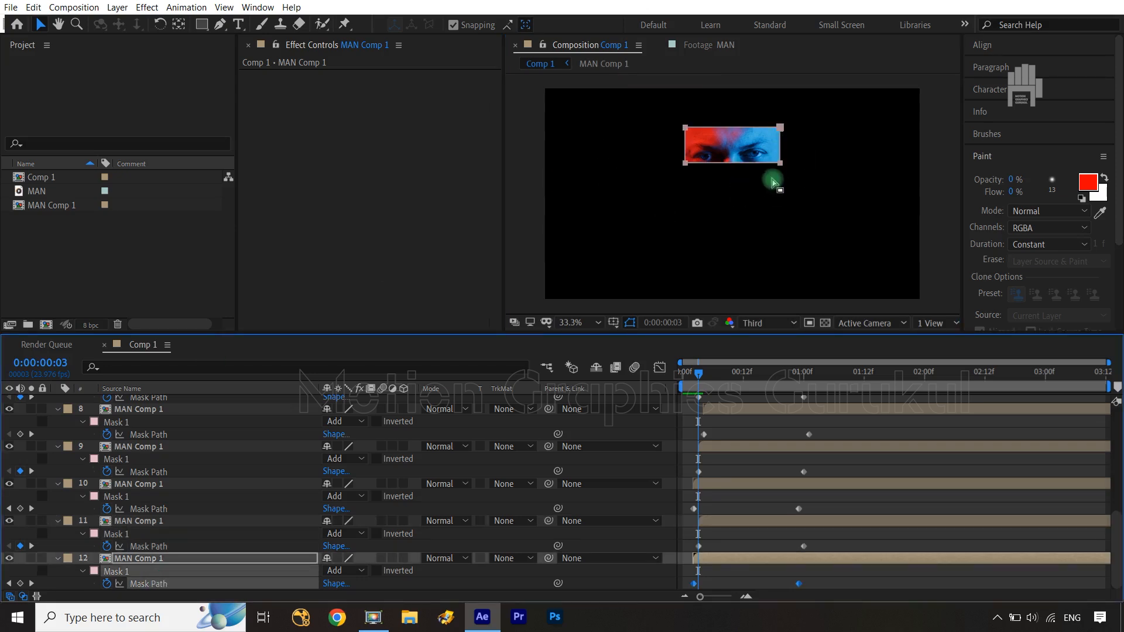
pyautogui.moveTo(780, 128); pyautogui.dragTo(517, 203)
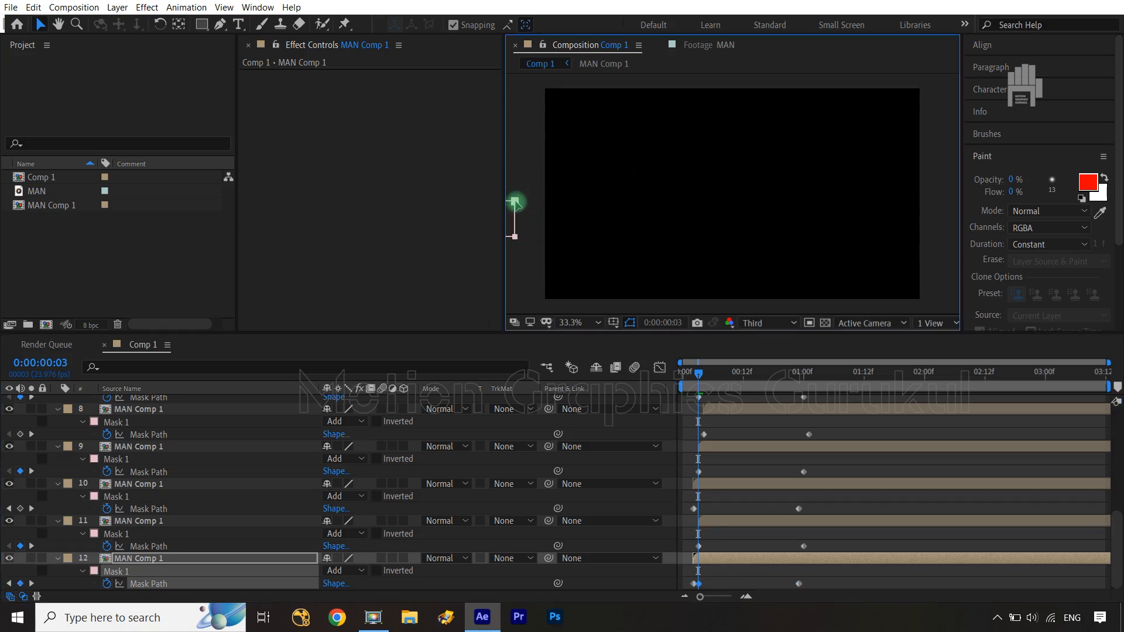
pyautogui.hotkey('ctrl', 'z')
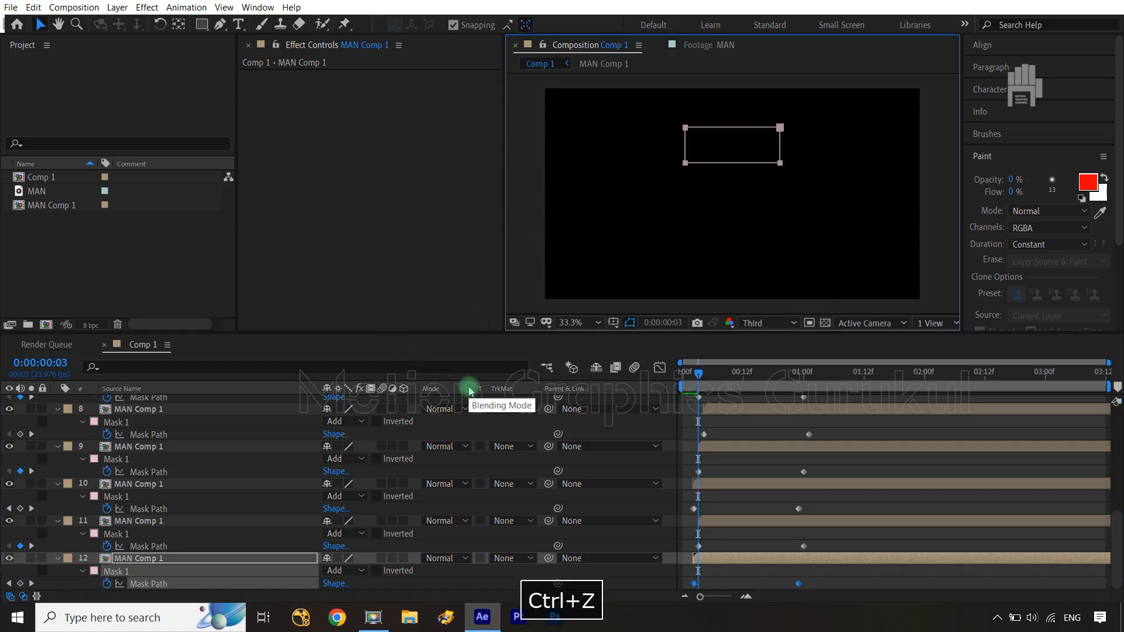
pyautogui.click(9, 584)
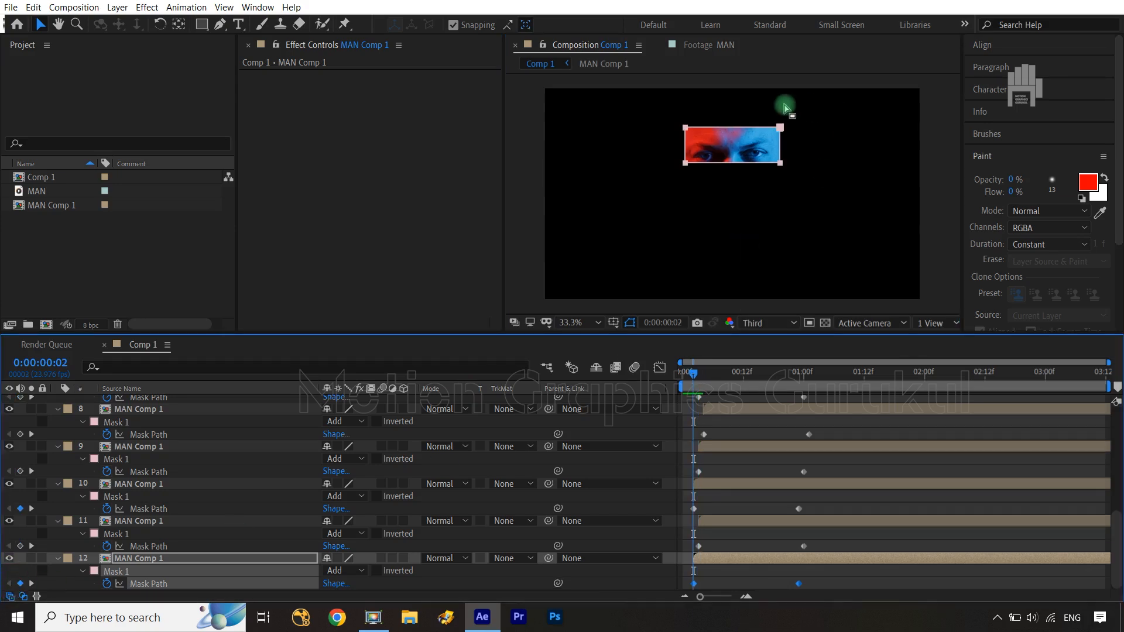
pyautogui.moveTo(781, 128); pyautogui.dragTo(532, 207)
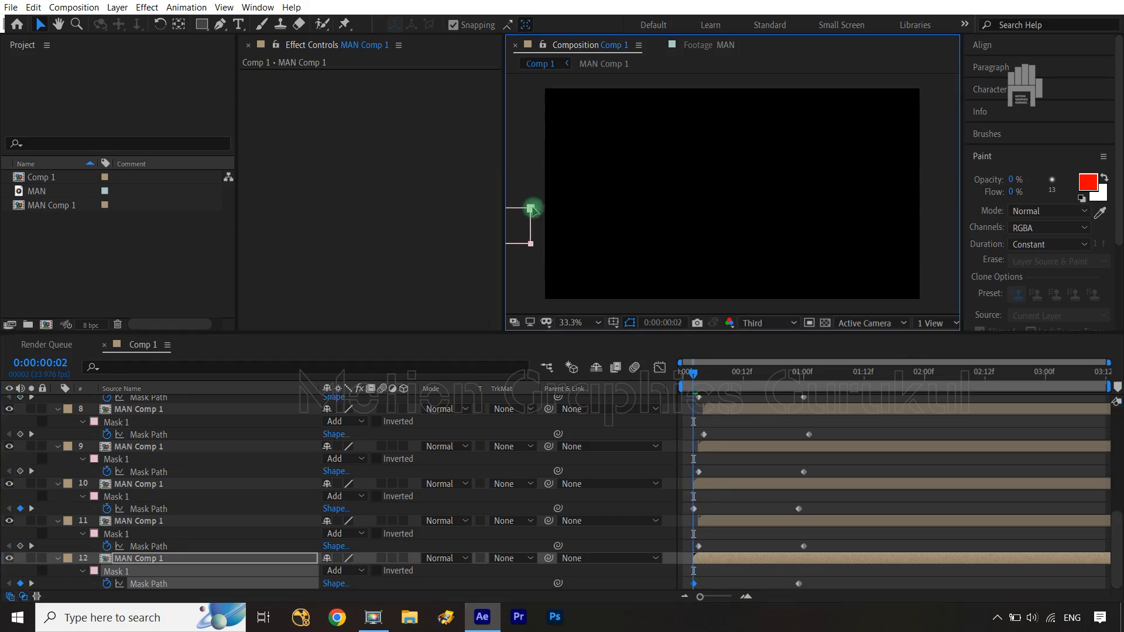
pyautogui.scroll(5, 865, 480)
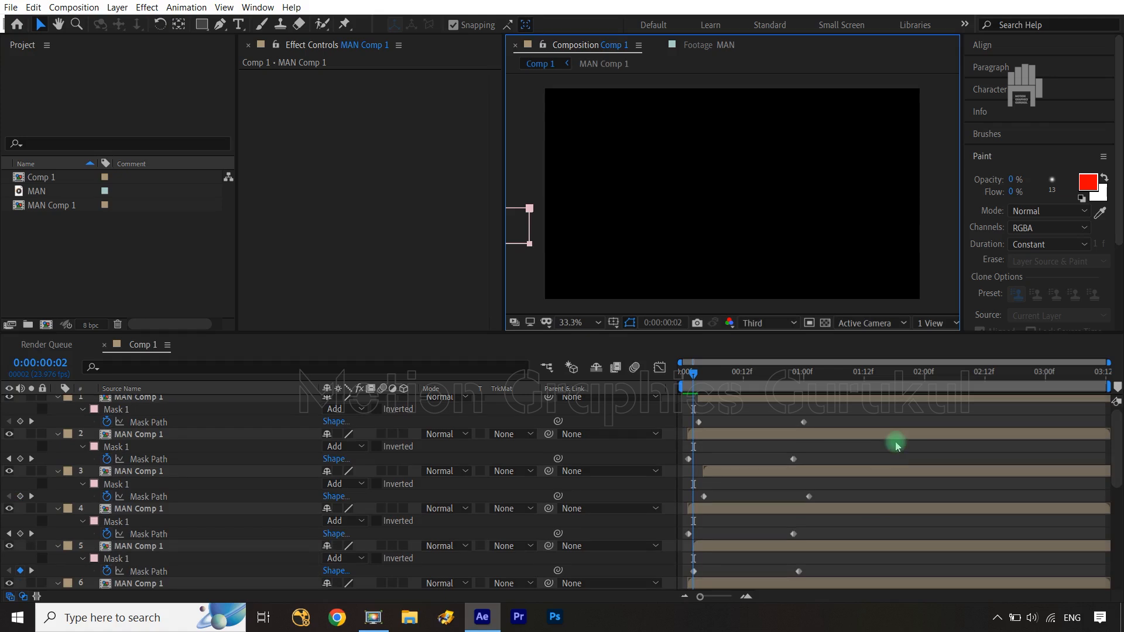
# Shape all layers' Mask Path speed curves to peak early and ease slowly into the final keyframes, and save the project
pyautogui.moveTo(886, 416); pyautogui.dragTo(603, 628)
pyautogui.click(660, 367)
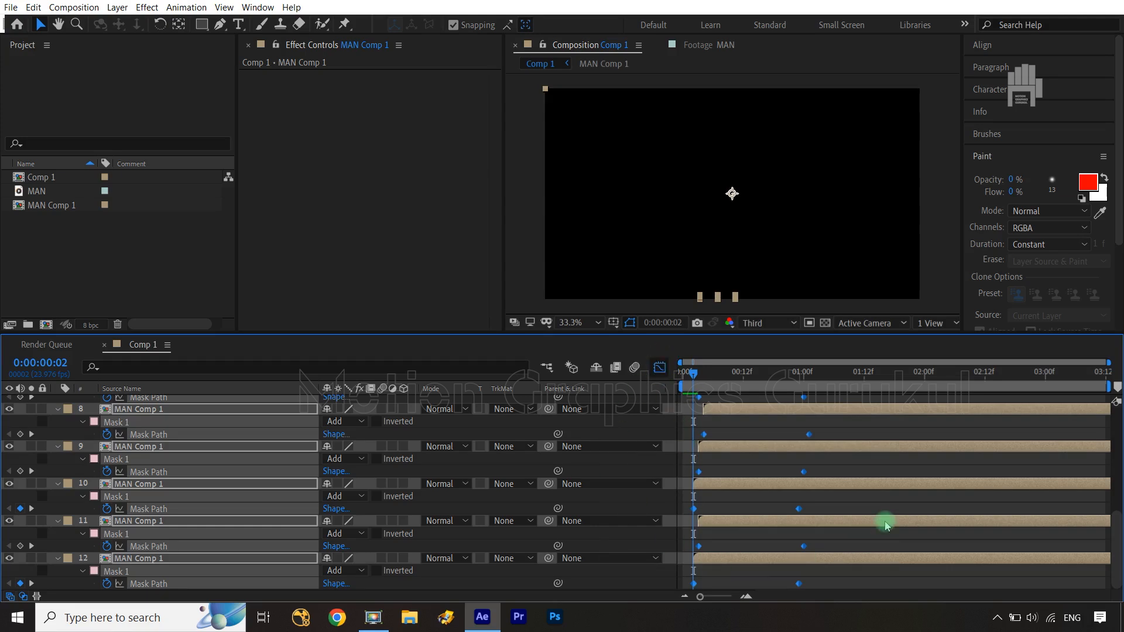
pyautogui.moveTo(886, 525); pyautogui.dragTo(790, 396)
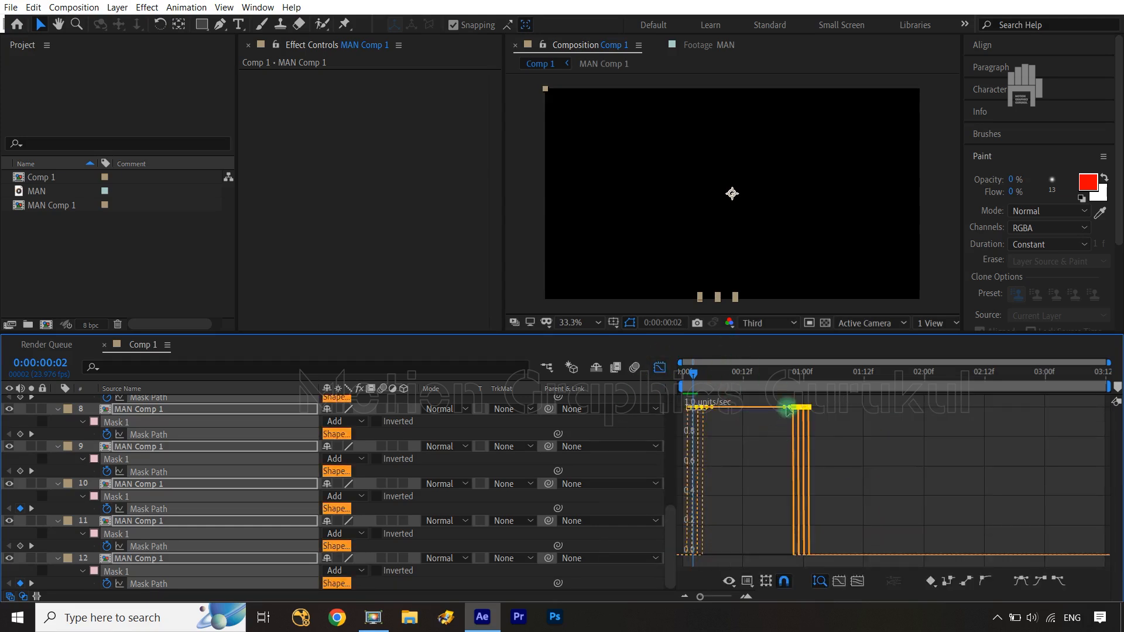
pyautogui.moveTo(778, 488); pyautogui.dragTo(708, 509)
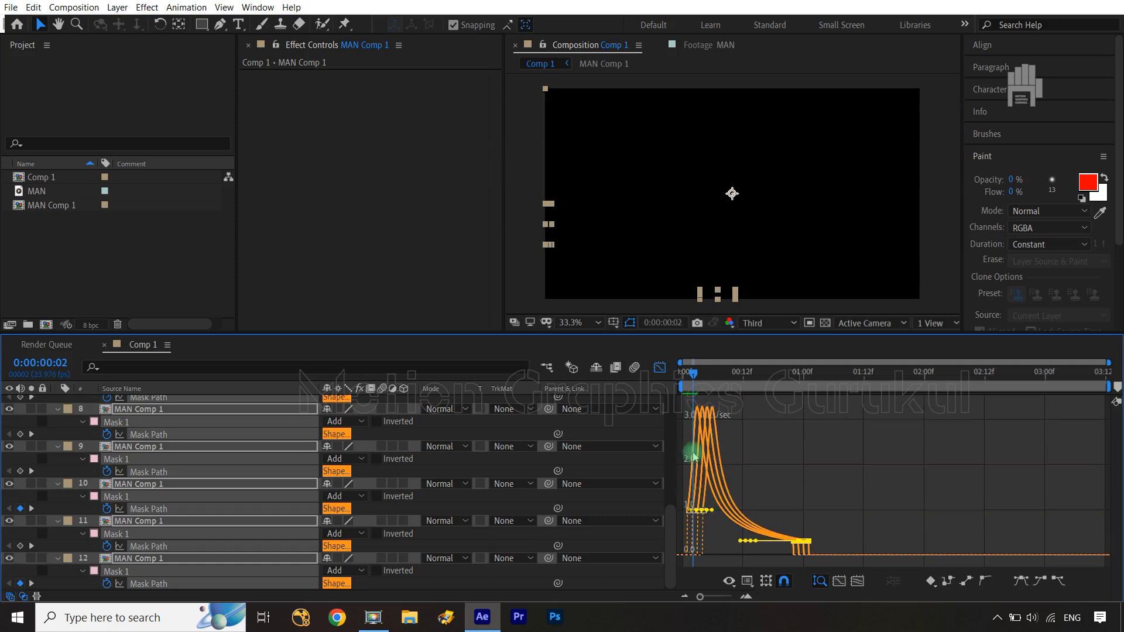
pyautogui.click(660, 368)
pyautogui.hotkey('ctrl', 's')
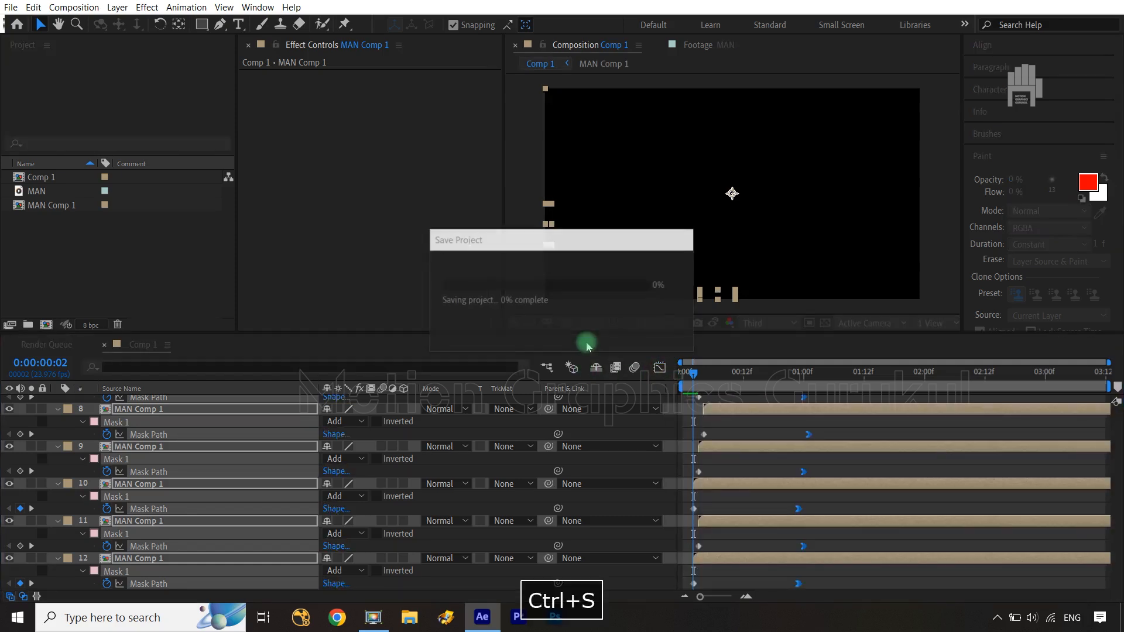
# Play the composition from 0:00:00:00 to check the eased movement of the portrait pieces, and deselect the layers
pyautogui.click(679, 372)
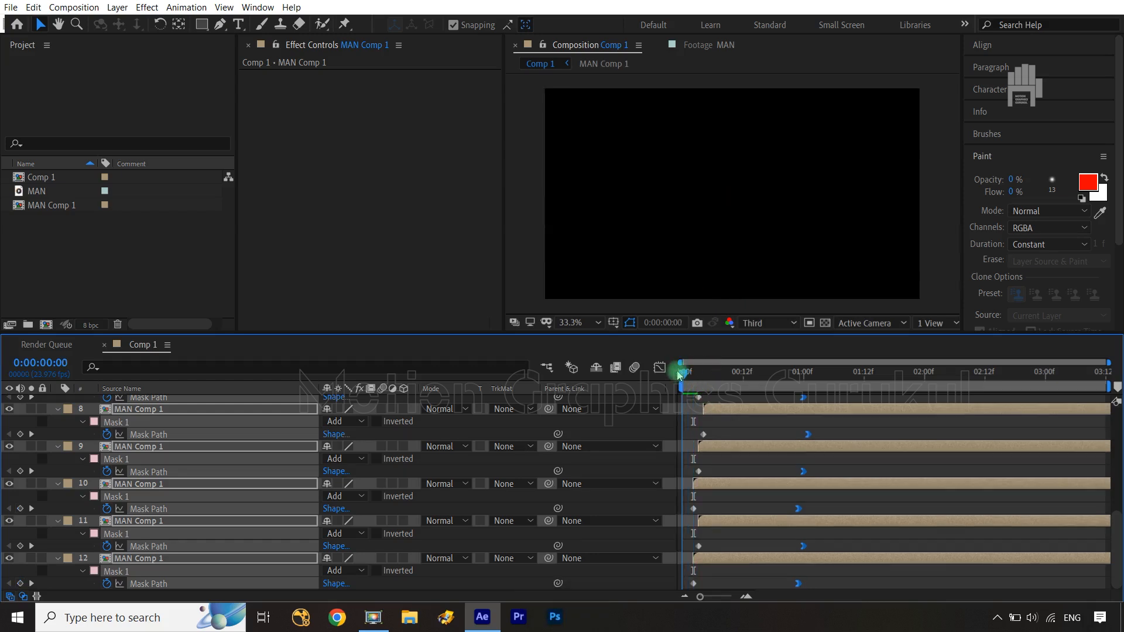
pyautogui.press('space')
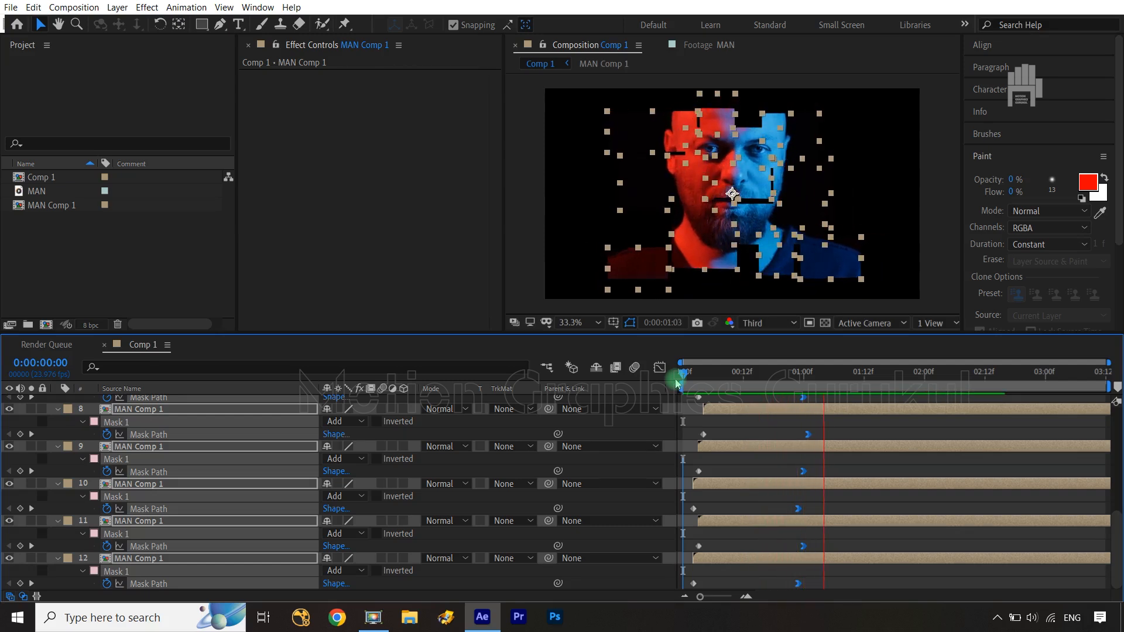
pyautogui.press('space')
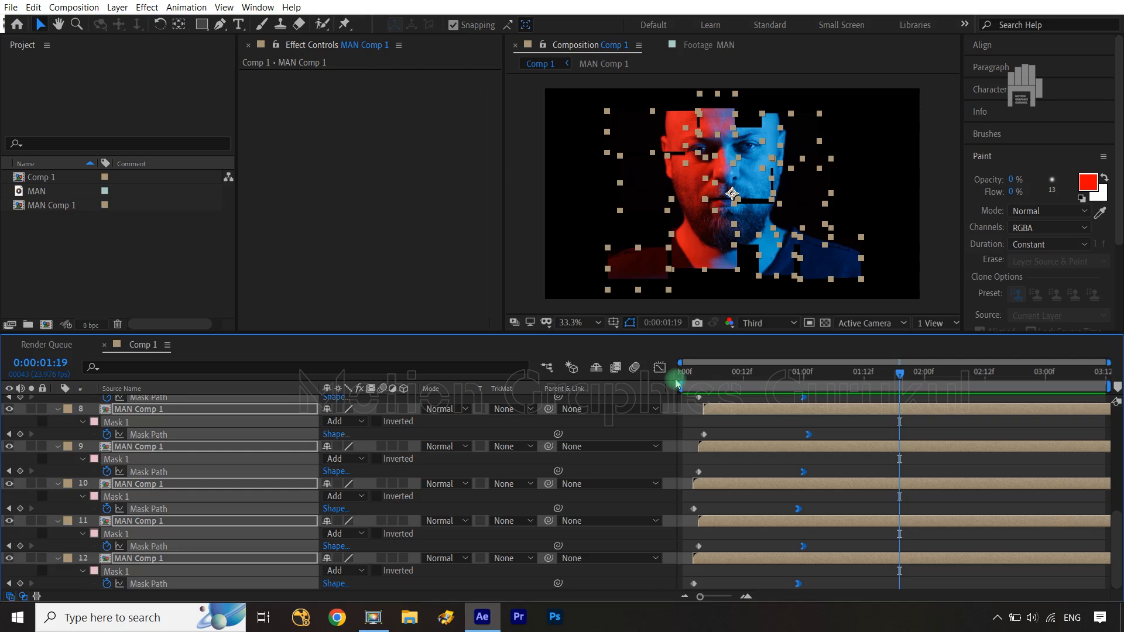
pyautogui.press('space')
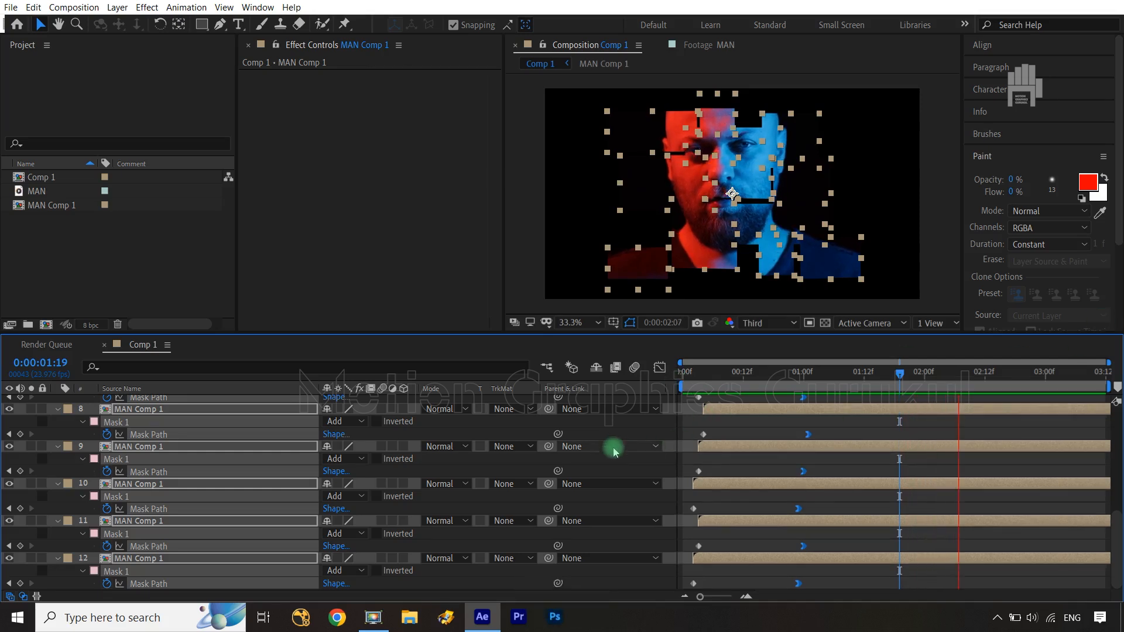
pyautogui.press('space')
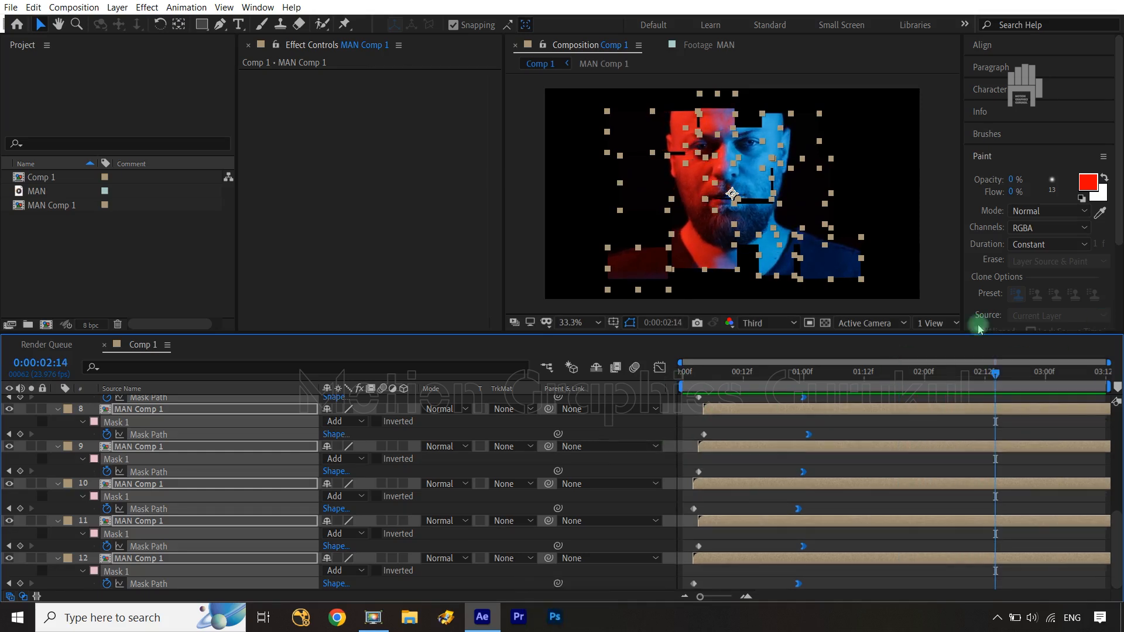
pyautogui.click(606, 434)
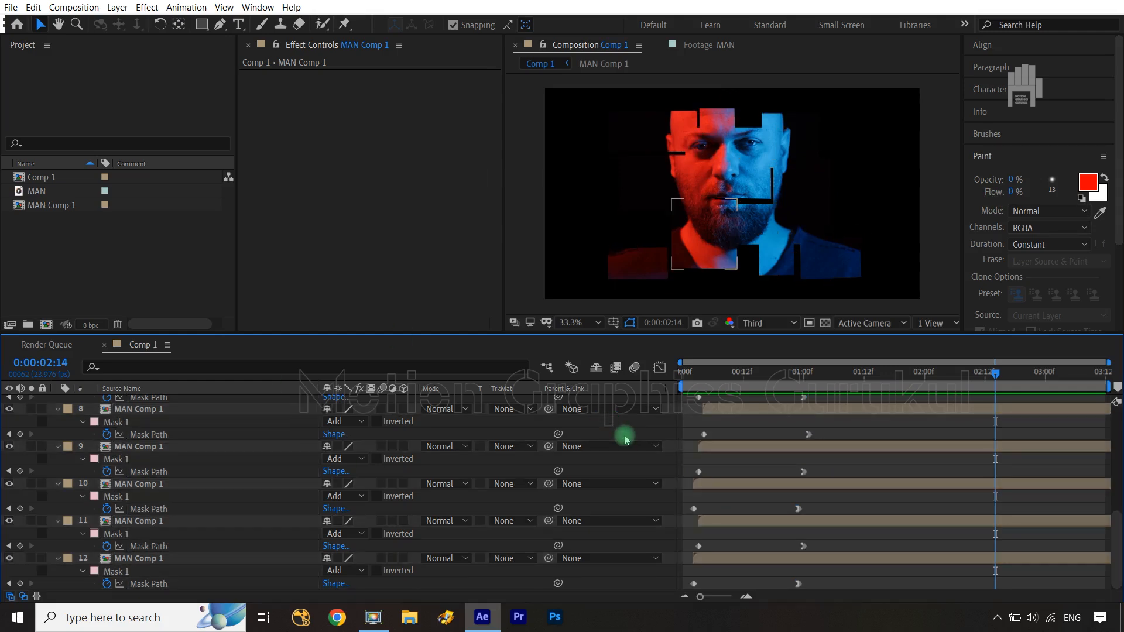
# Create a 1920 x 1080 px solid in light grey E2E2E2 and place it below all the portrait layers
pyautogui.hotkey('ctrl', 'y')
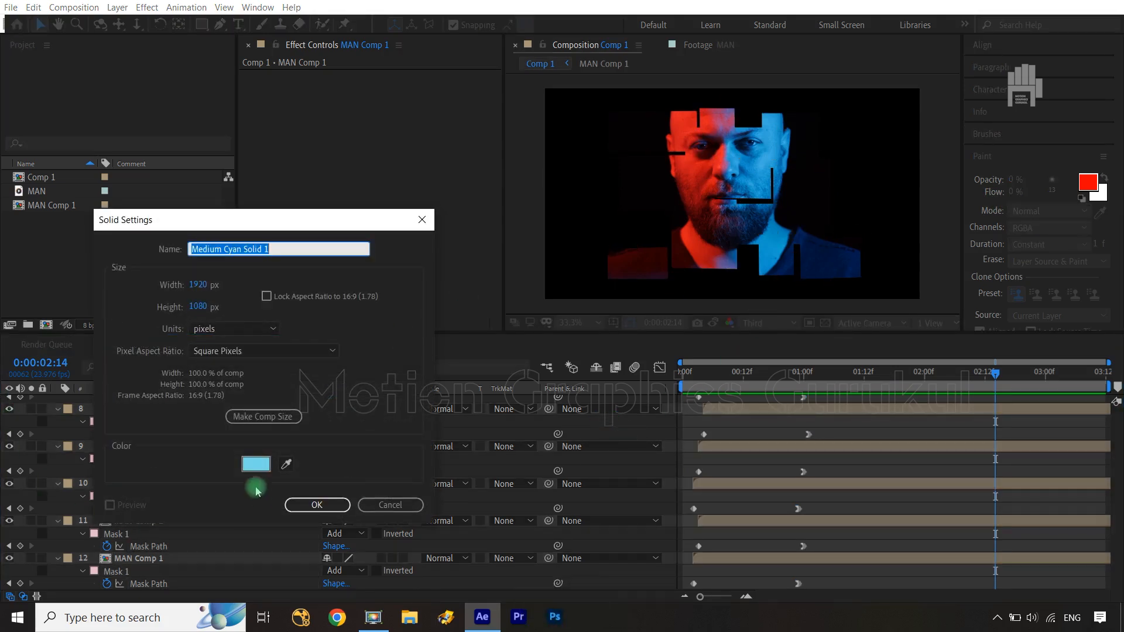
pyautogui.click(269, 465)
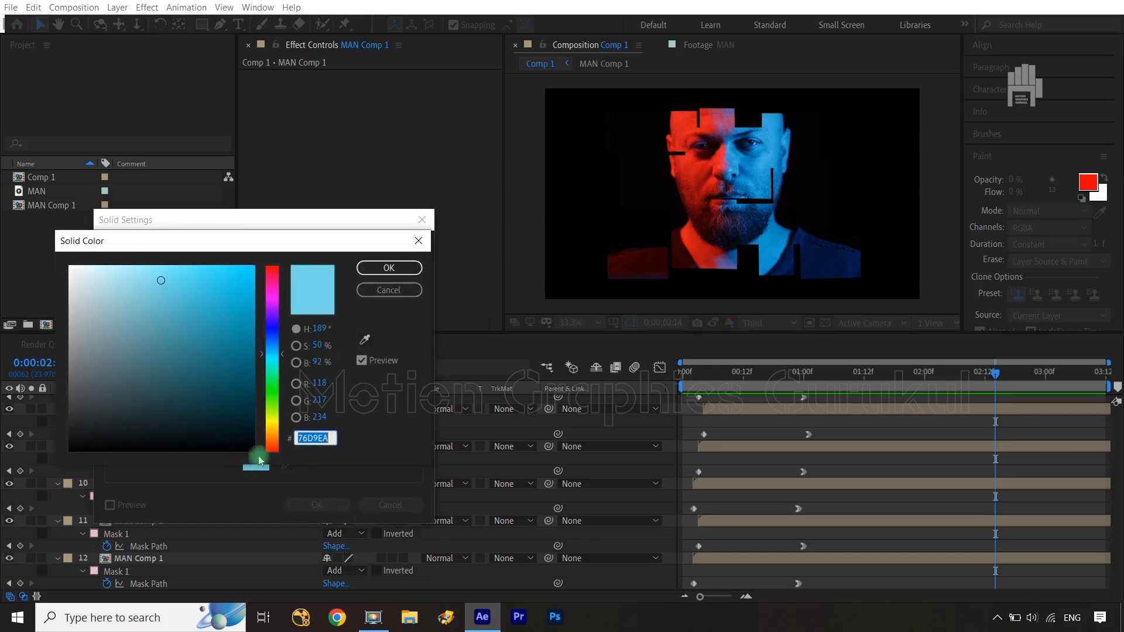
pyautogui.moveTo(71, 285); pyautogui.dragTo(61, 288)
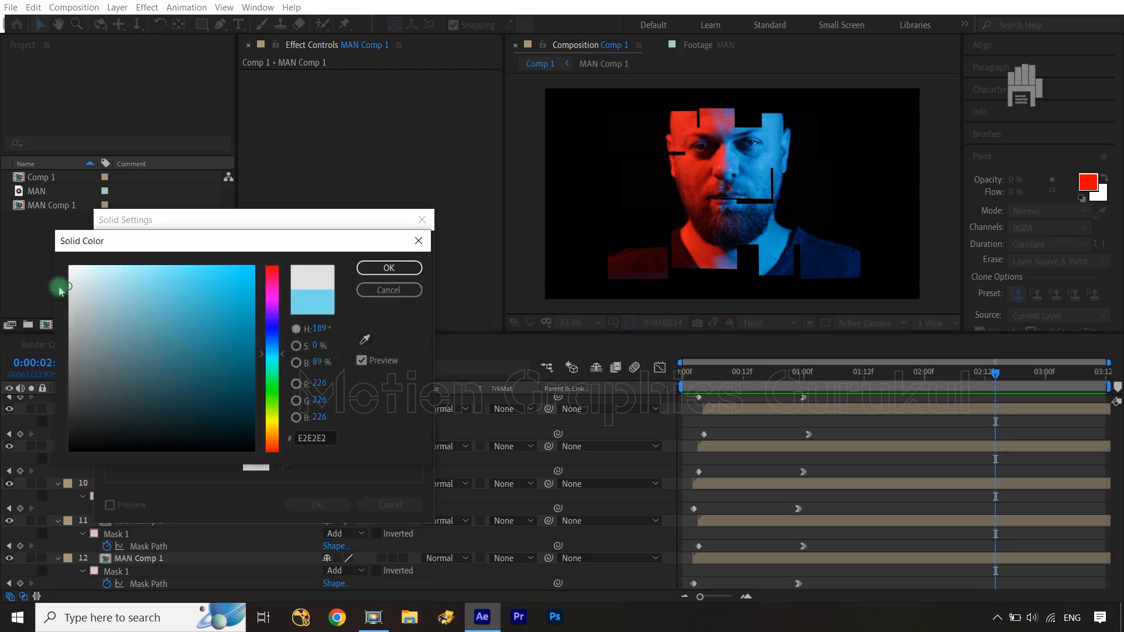
pyautogui.click(389, 268)
pyautogui.click(322, 506)
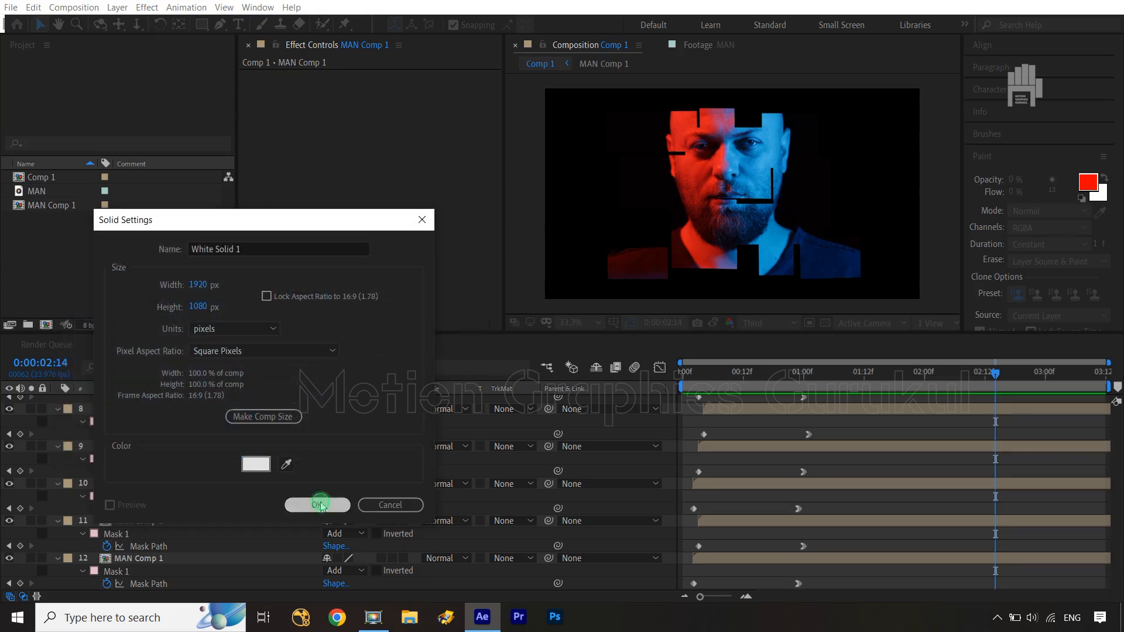
pyautogui.moveTo(213, 513); pyautogui.dragTo(214, 592)
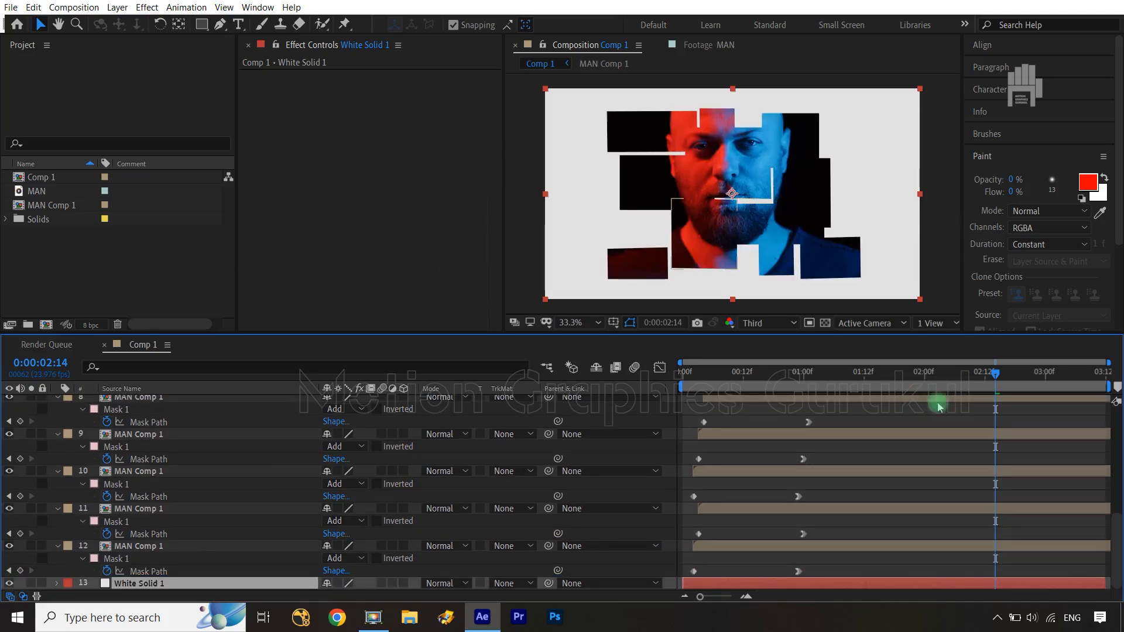
# Add a Drop Shadow effect to layer 12 with opacity 100%, distance 21 and softness 28
pyautogui.click(146, 534)
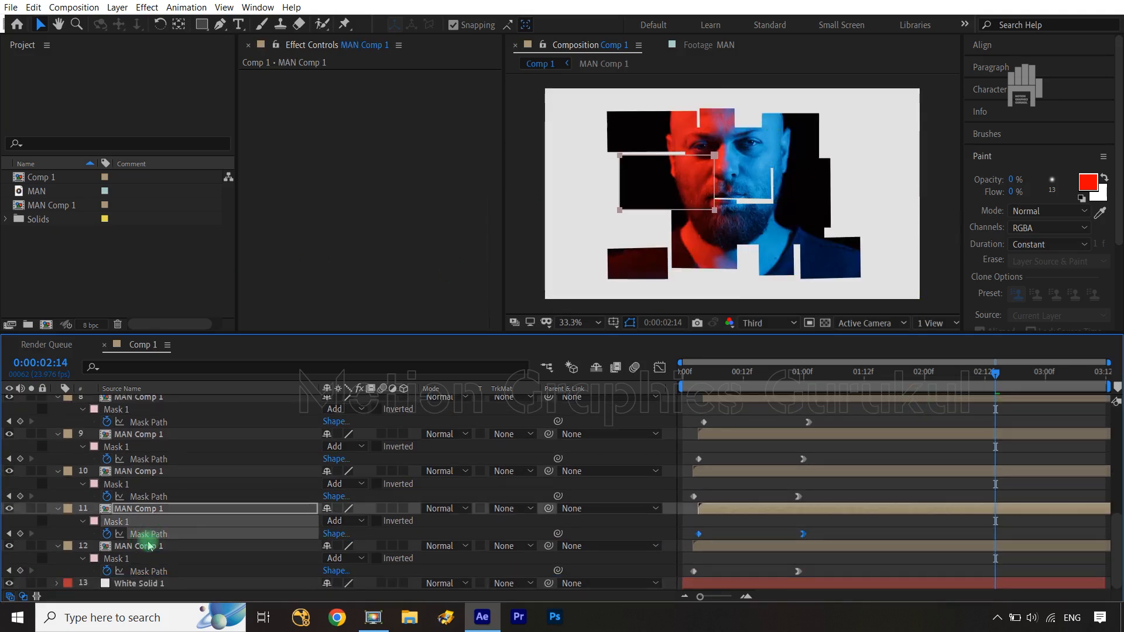
pyautogui.click(151, 550)
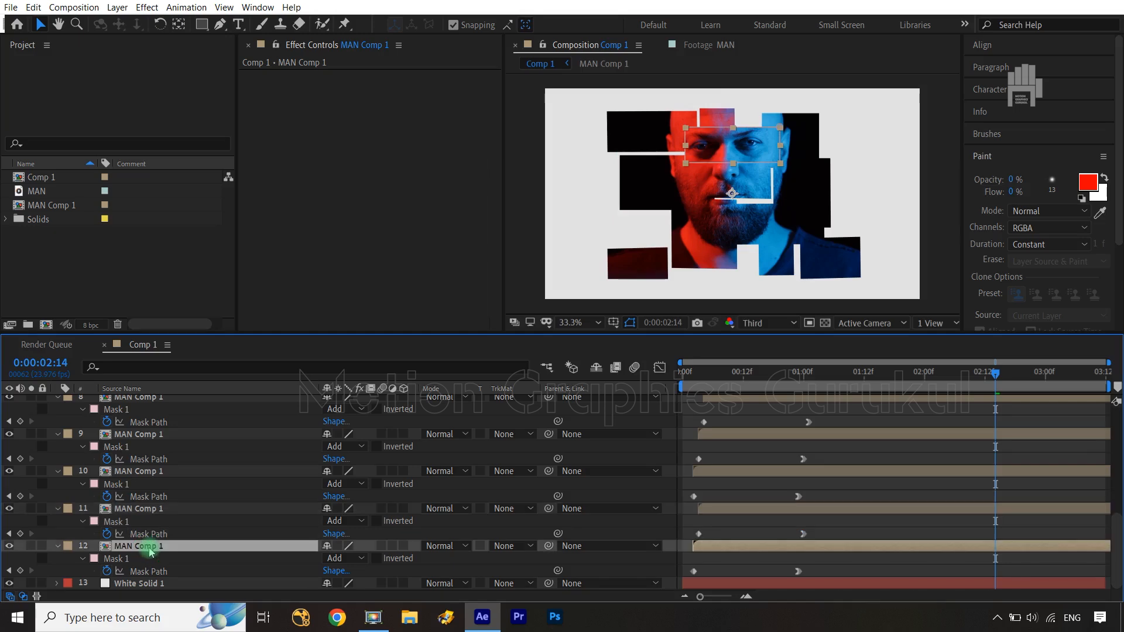
pyautogui.click(147, 8)
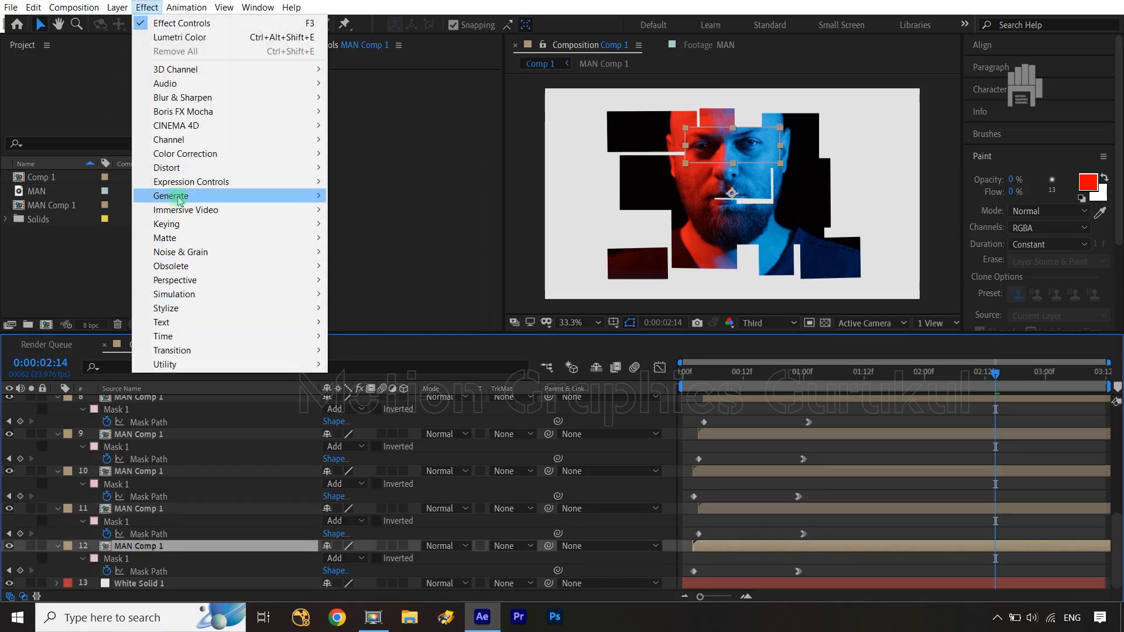
pyautogui.moveTo(251, 280)
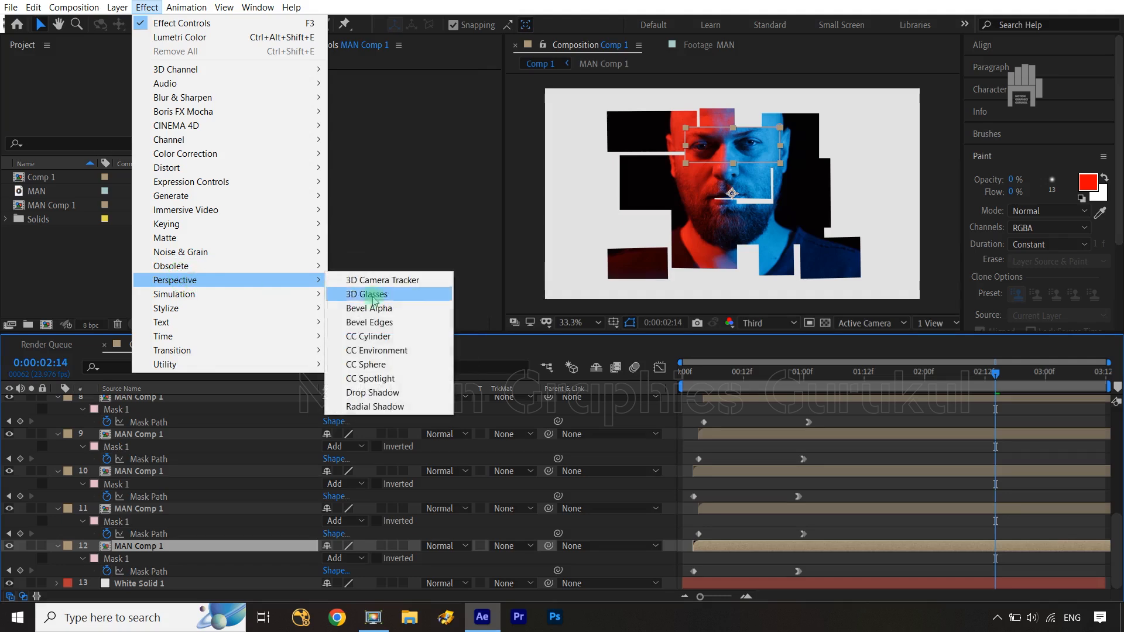
pyautogui.click(396, 393)
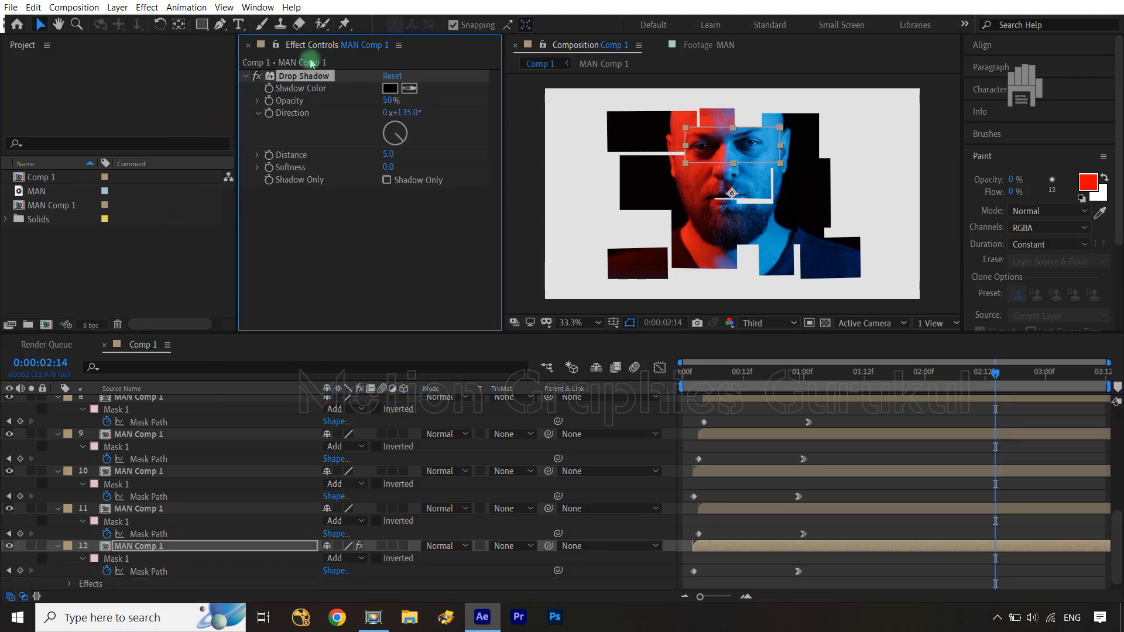
pyautogui.moveTo(389, 100); pyautogui.dragTo(470, 96)
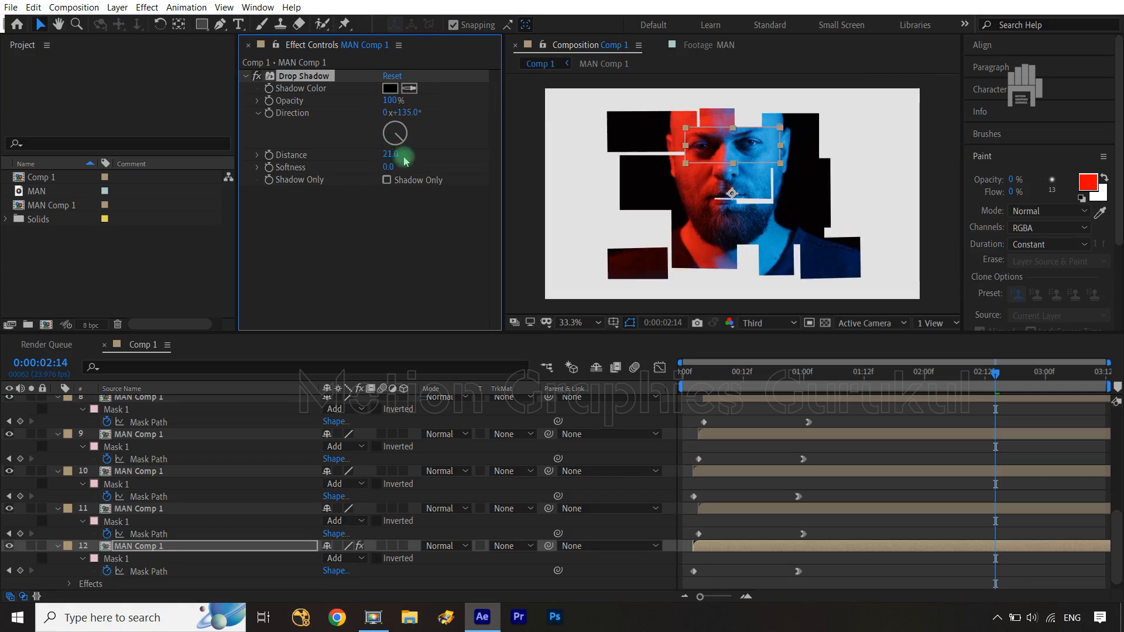
pyautogui.moveTo(388, 172); pyautogui.dragTo(400, 169)
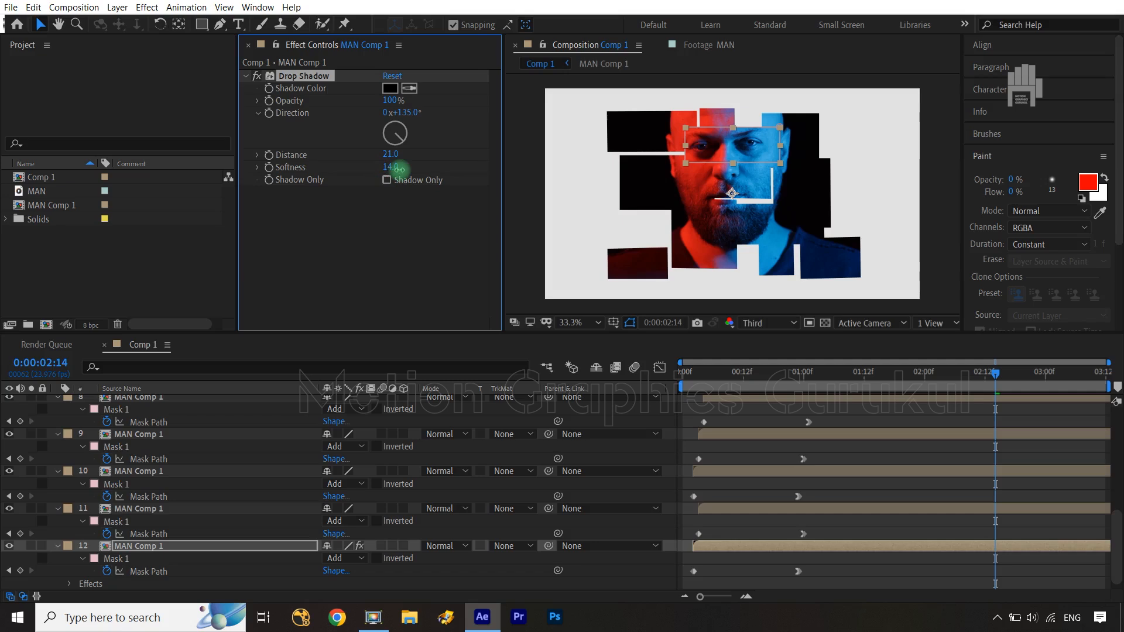
pyautogui.click(393, 218)
# Copy layer 12's Drop Shadow effect and paste it onto layers 1 to 11
pyautogui.click(140, 551)
pyautogui.click(293, 76)
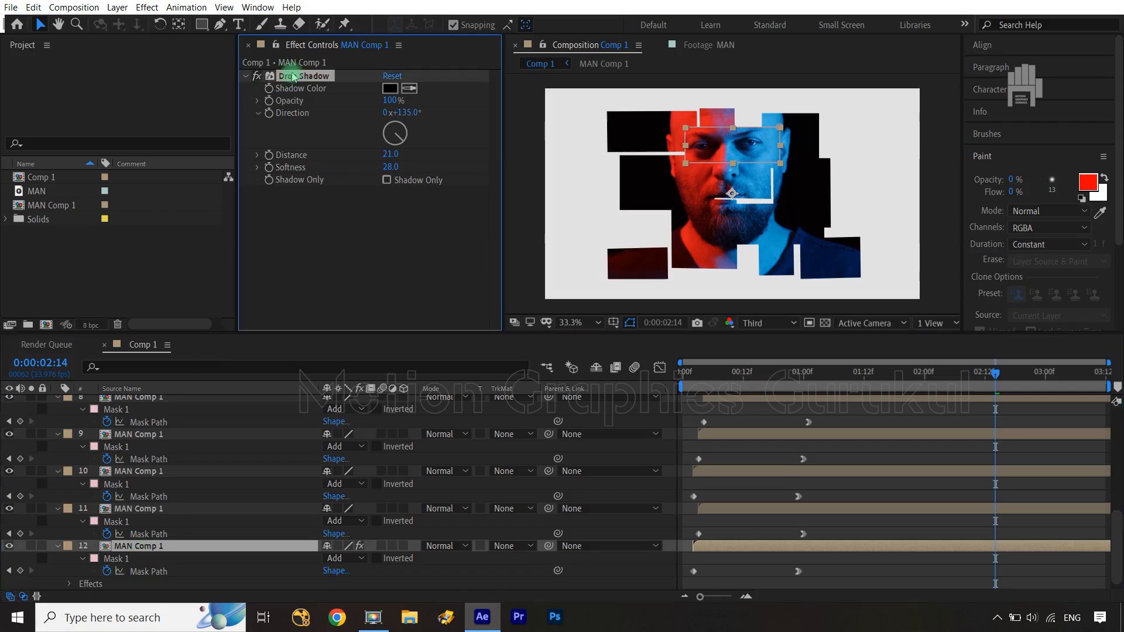
pyautogui.hotkey('ctrl', 'c')
pyautogui.click(139, 509)
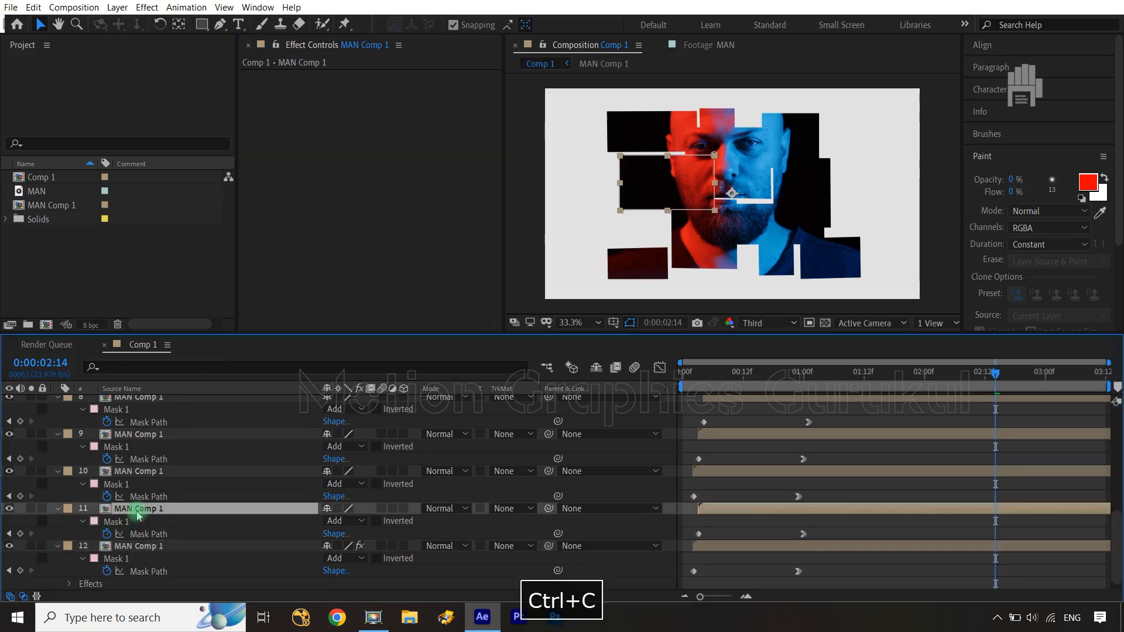
pyautogui.scroll(5, 139, 512)
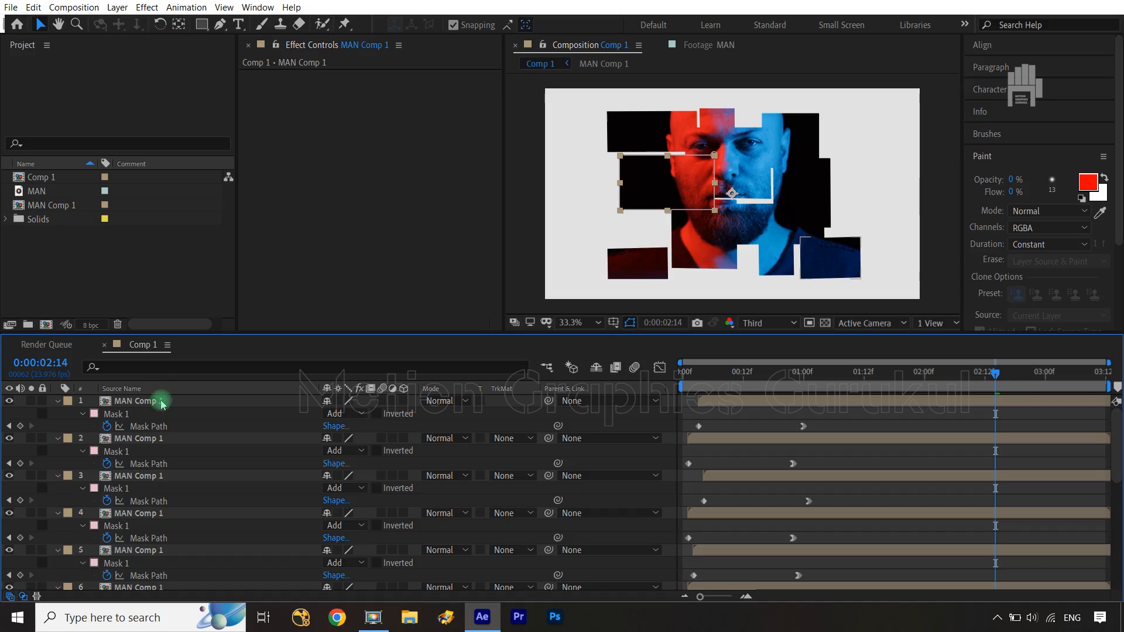
pyautogui.keyDown('shift'); pyautogui.click(162, 402); pyautogui.keyUp('shift')
pyautogui.hotkey('ctrl', 'v')
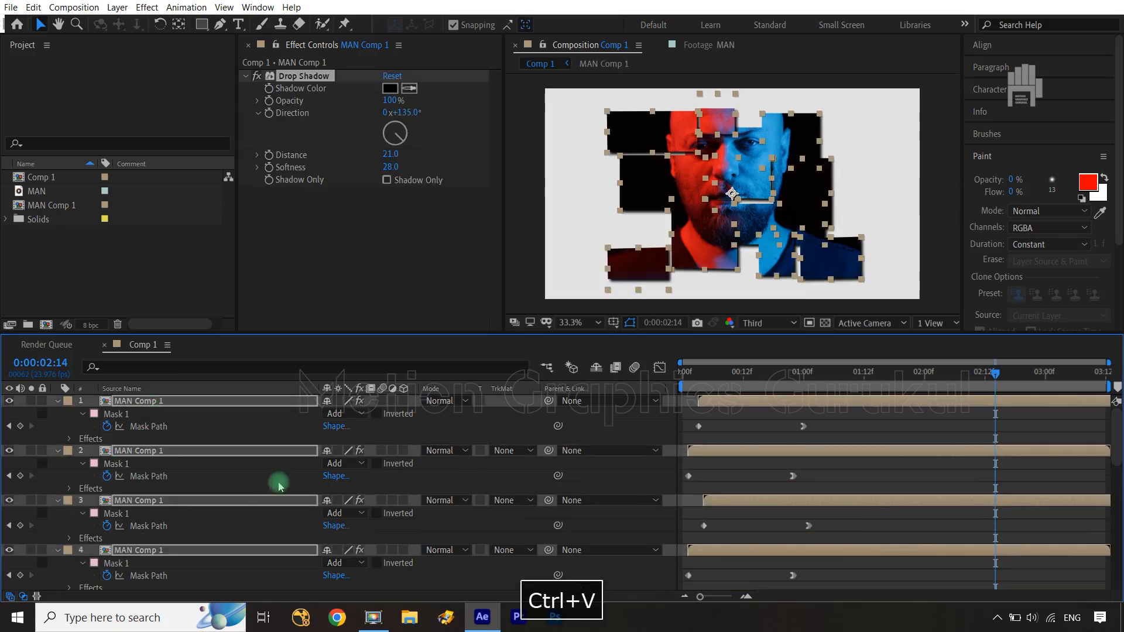
pyautogui.click(282, 428)
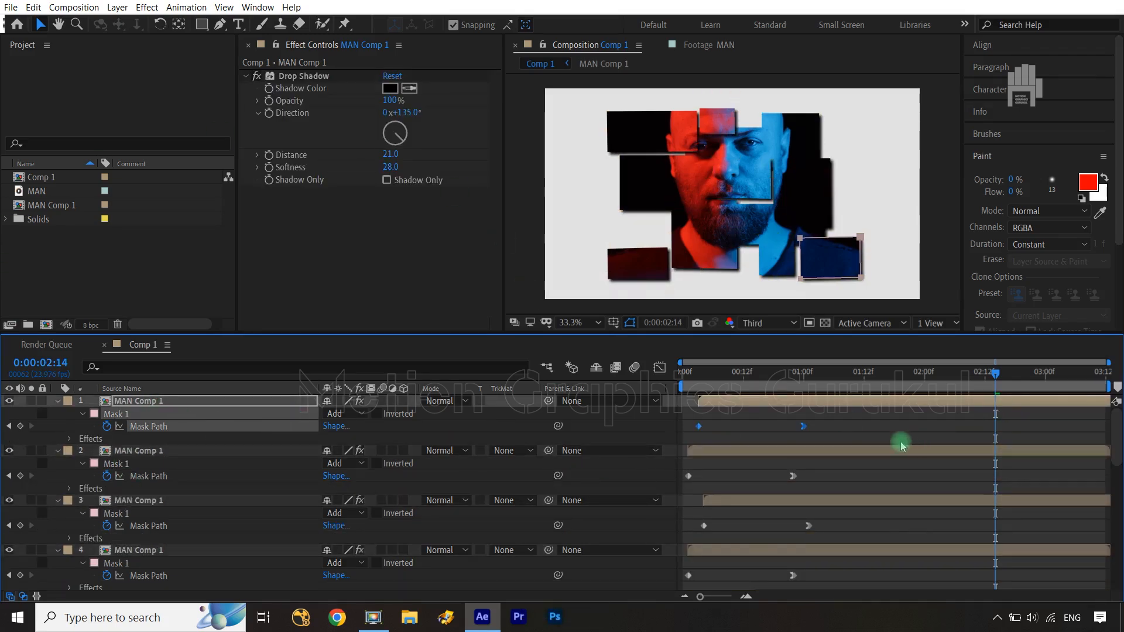
# Preview the shadowed pieces sliding in over the light background from the start of the composition
pyautogui.moveTo(1002, 377); pyautogui.dragTo(649, 377)
pyautogui.click(632, 422)
pyautogui.press('space')
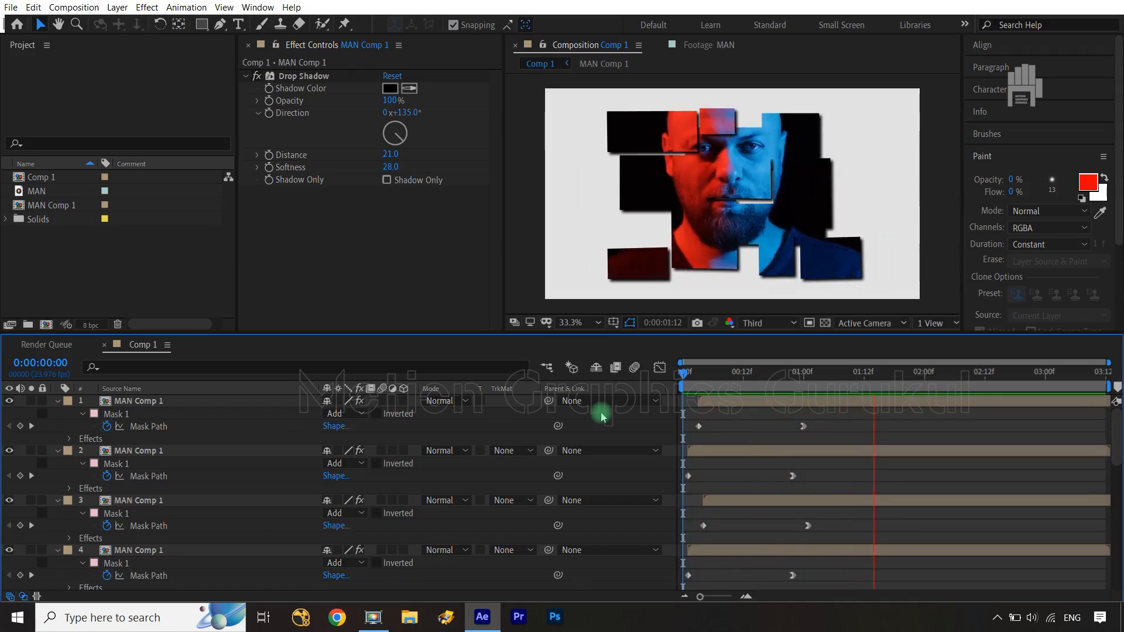
pyautogui.press('space')
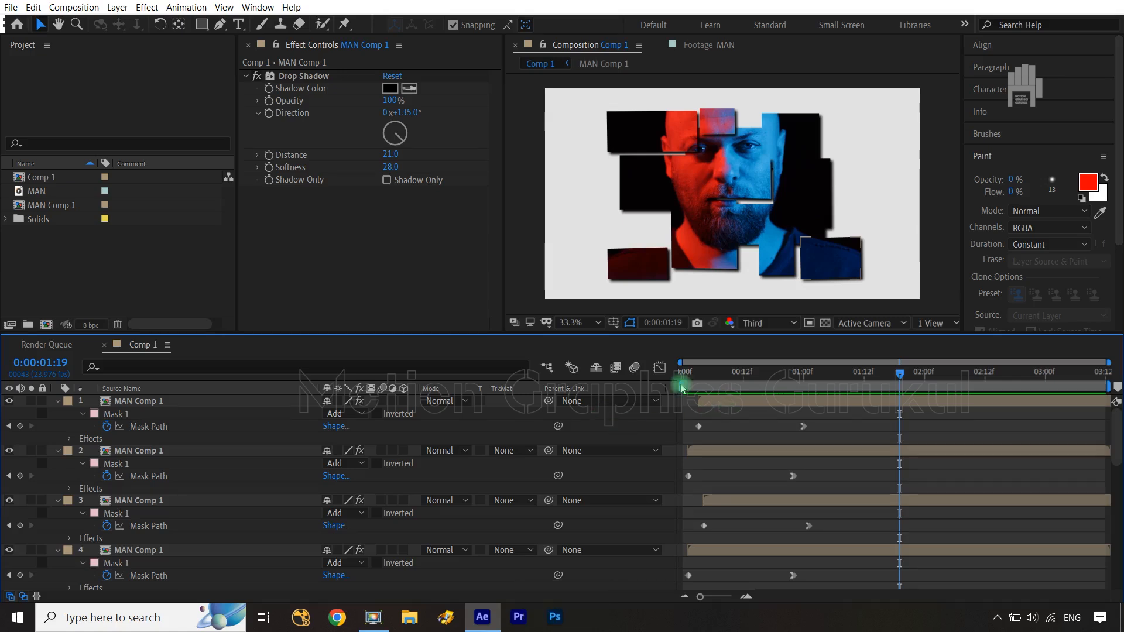
# At layer 9's final Mask Path keyframe, 0:00:01:00, widen its mask by moving the two right-hand points outward to the right
pyautogui.click(823, 195)
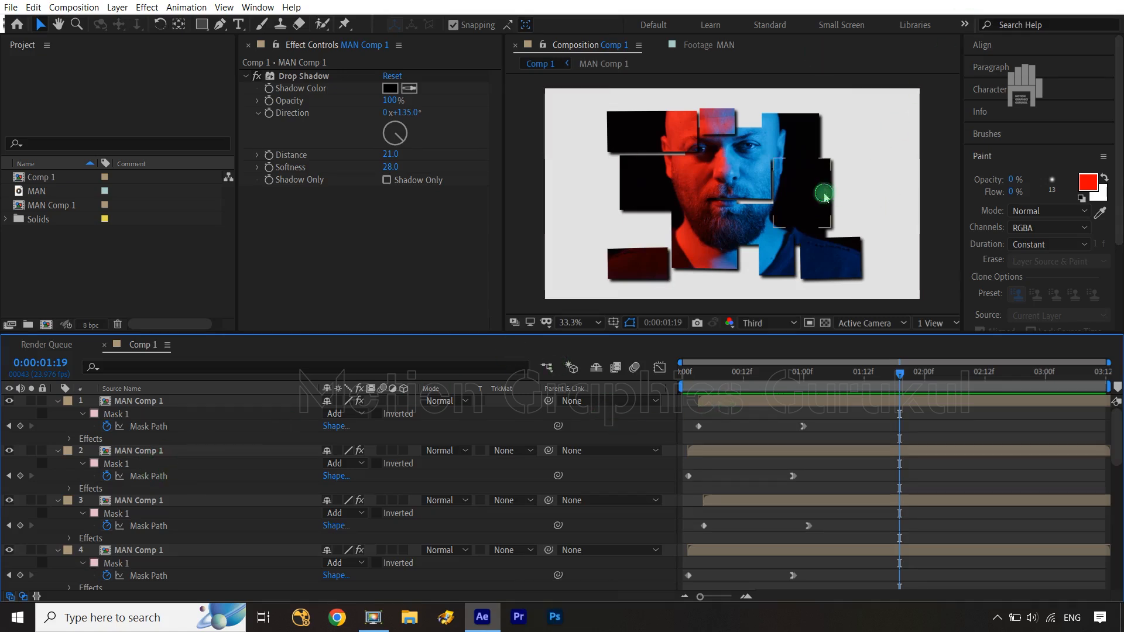
pyautogui.scroll(-8, 177, 514)
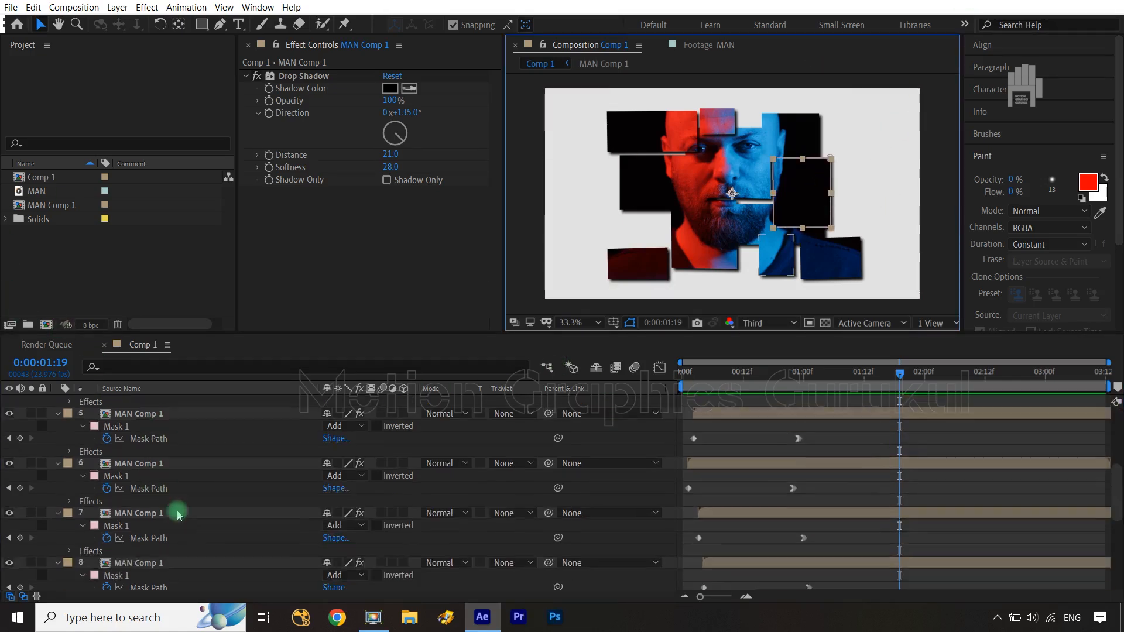
pyautogui.scroll(1, 170, 483)
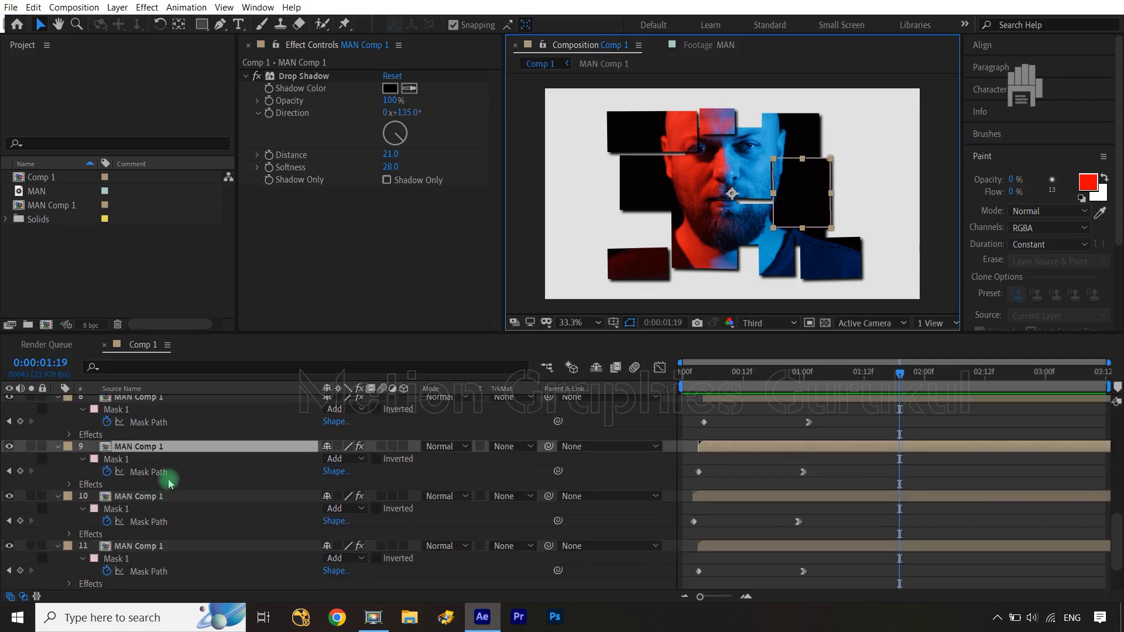
pyautogui.click(150, 472)
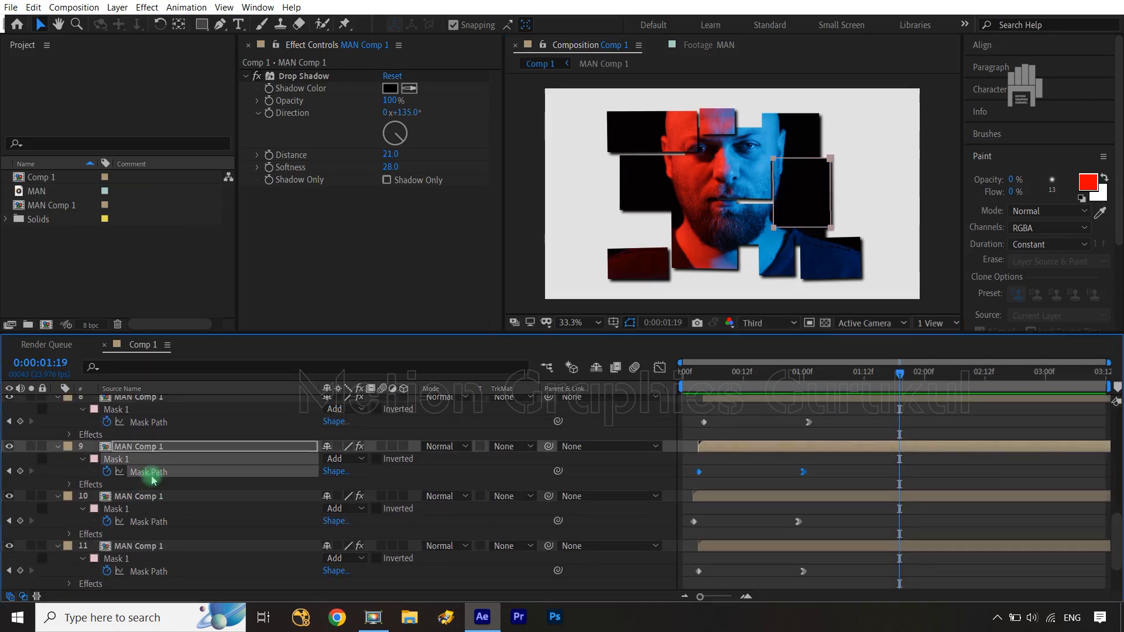
pyautogui.click(10, 471)
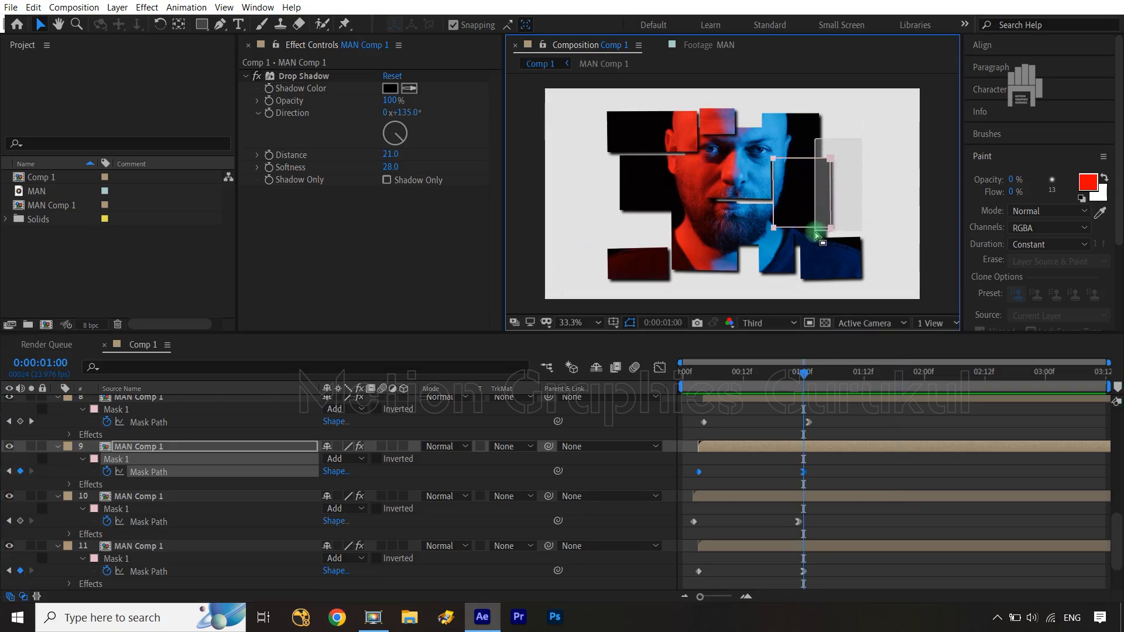
pyautogui.click(827, 183)
pyautogui.moveTo(833, 160); pyautogui.dragTo(865, 167)
pyautogui.click(444, 476)
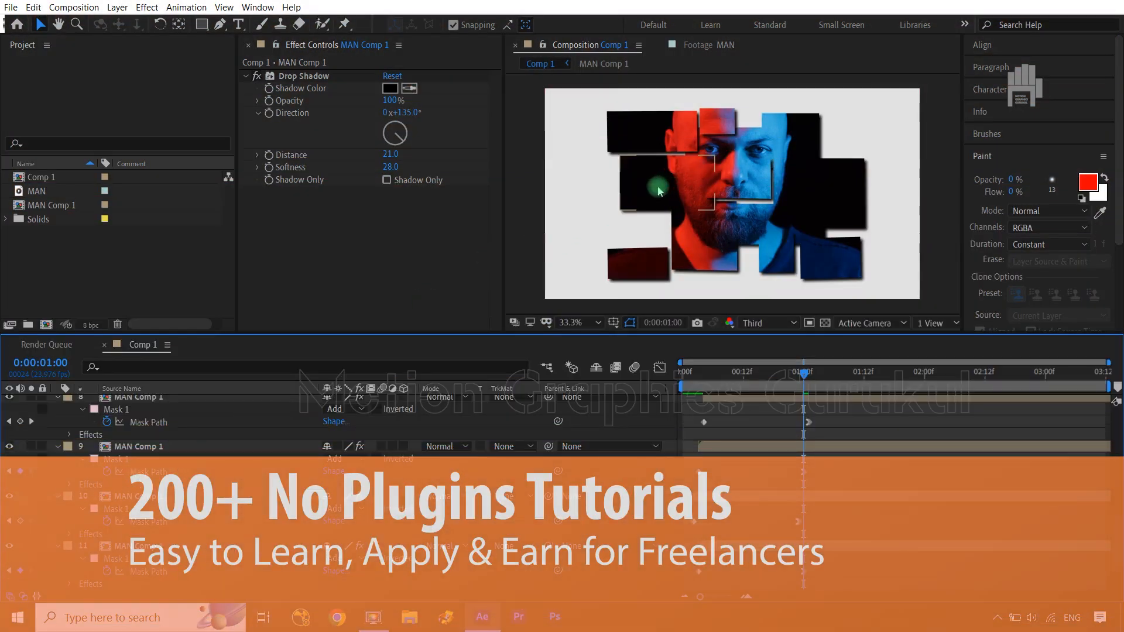
# At 0:00:01:00, widen layer 11's mask by moving its two left-hand points outward to the left
pyautogui.click(643, 193)
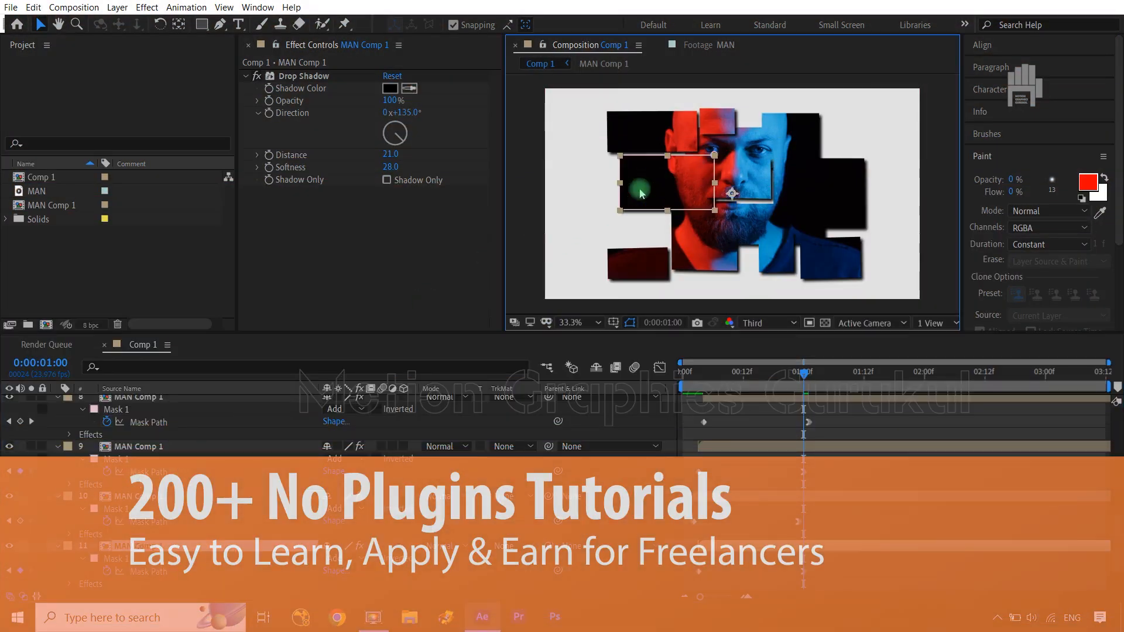
pyautogui.click(155, 572)
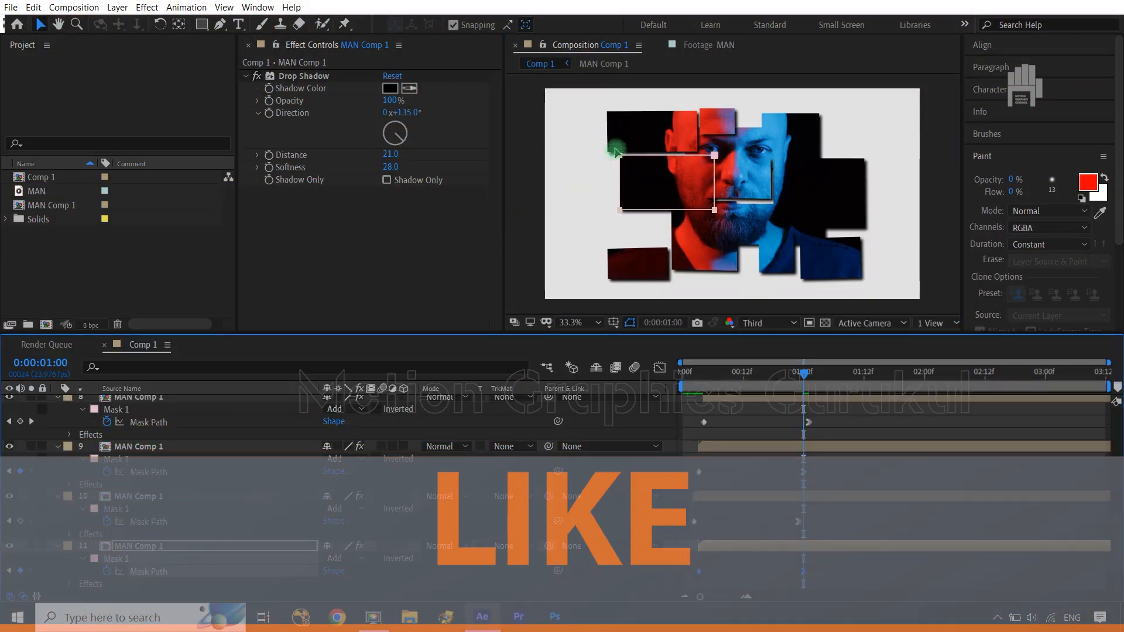
pyautogui.moveTo(638, 222); pyautogui.dragTo(572, 156)
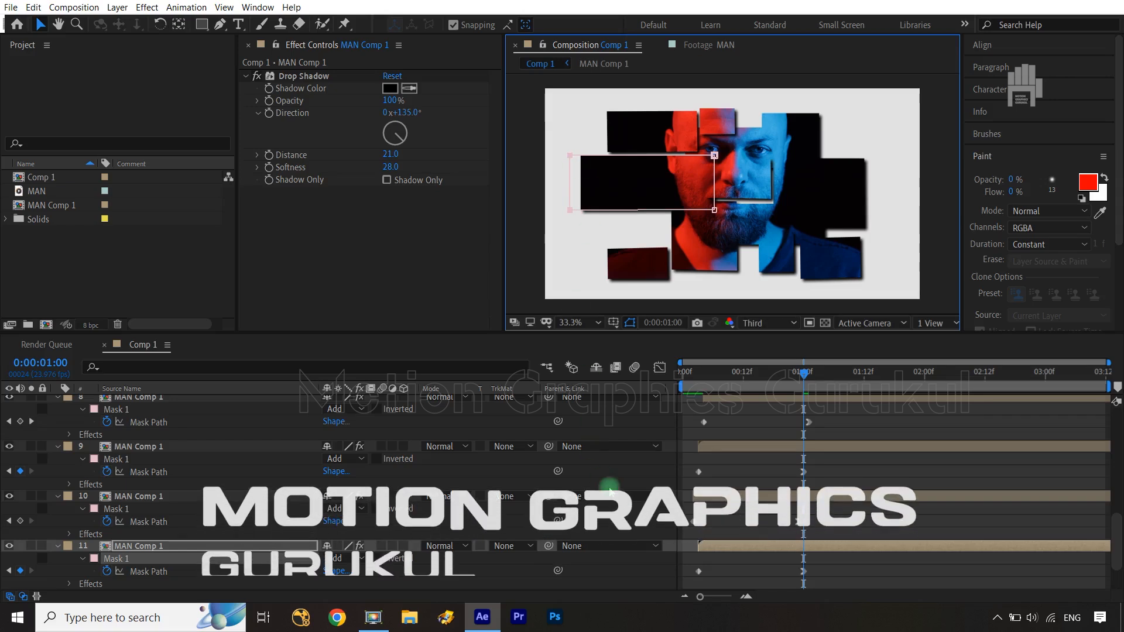
pyautogui.click(631, 472)
pyautogui.click(927, 202)
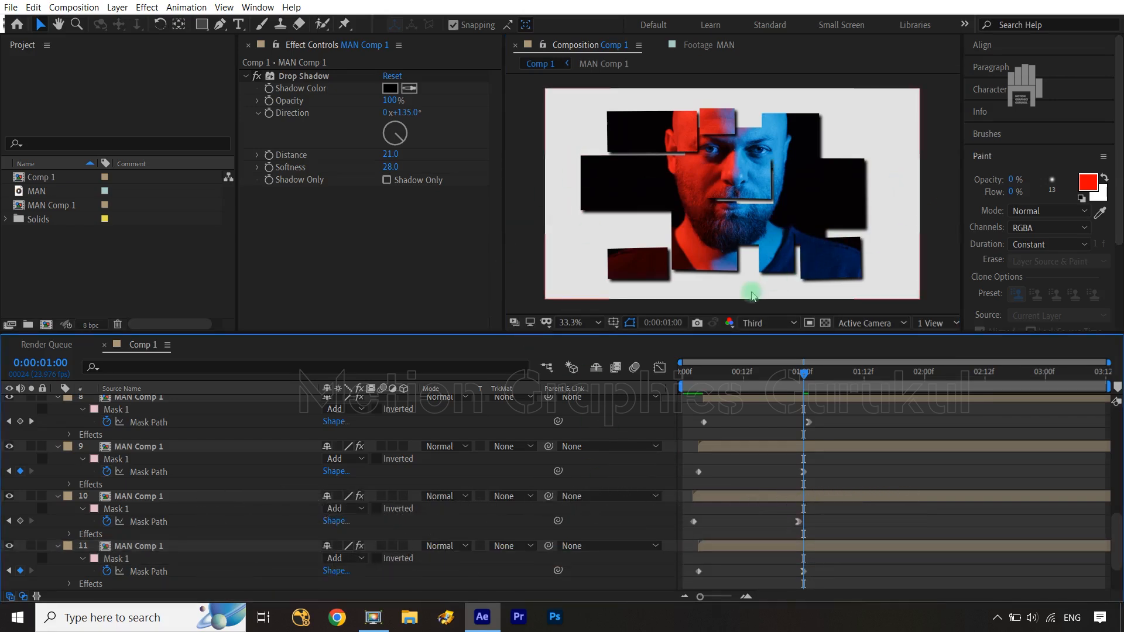
pyautogui.click(163, 576)
# At 0:00:01:00, extend layer 10's mask upward by raising its two upper points
pyautogui.click(783, 130)
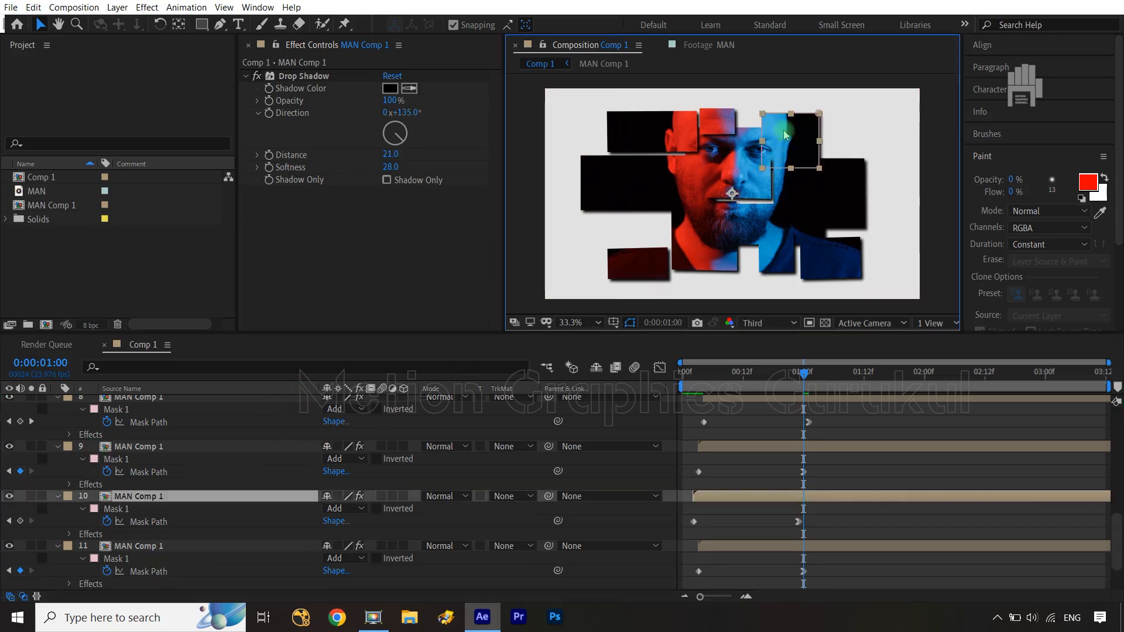
pyautogui.click(173, 530)
pyautogui.moveTo(849, 99); pyautogui.dragTo(819, 90)
pyautogui.click(817, 116)
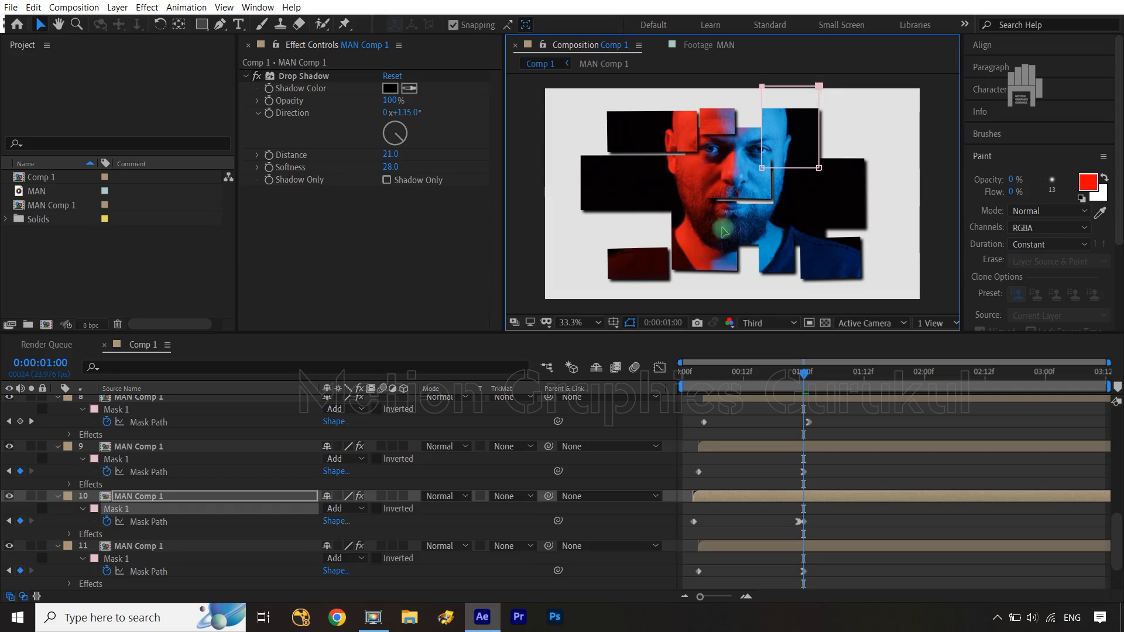
pyautogui.click(609, 458)
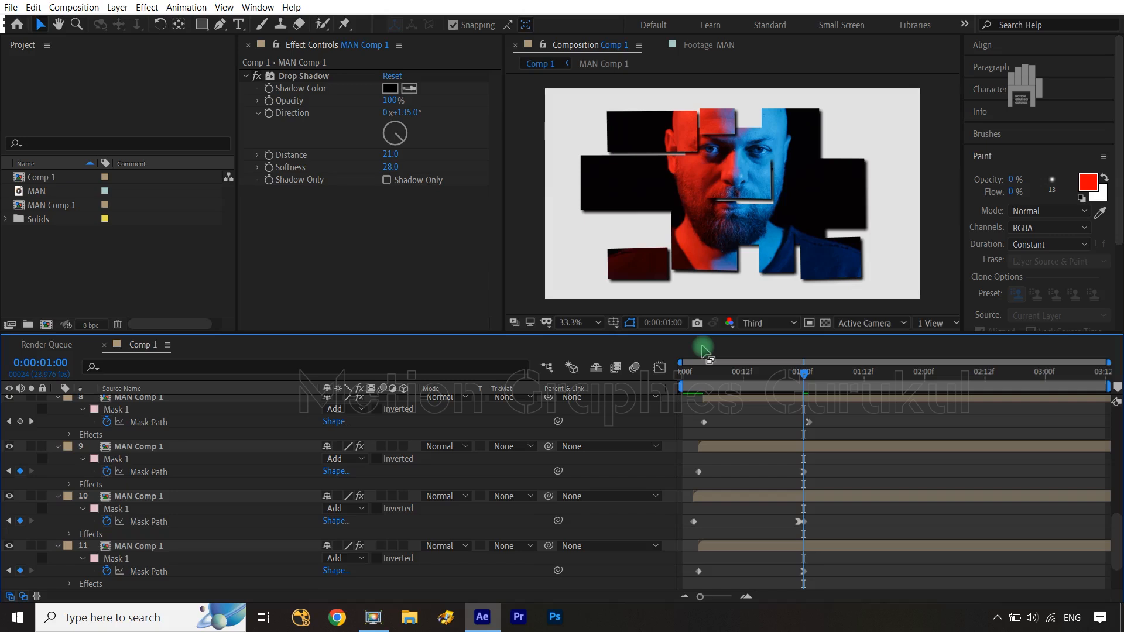
# Try layer 11's Drop Shadow direction at 255° and at 1x+62°
pyautogui.click(637, 186)
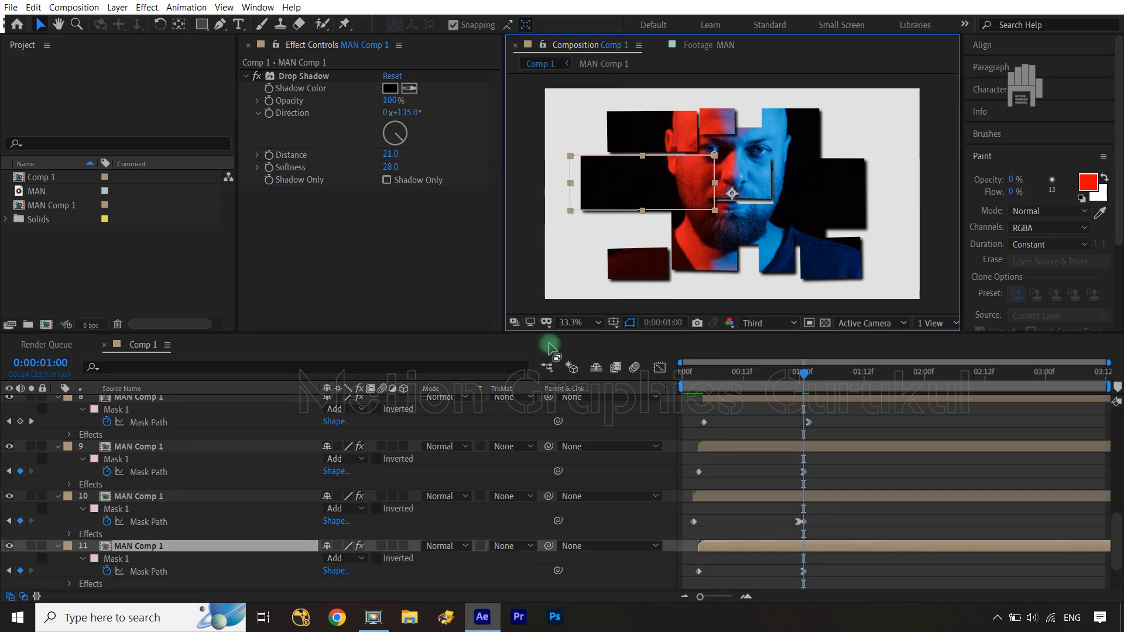
pyautogui.click(384, 141)
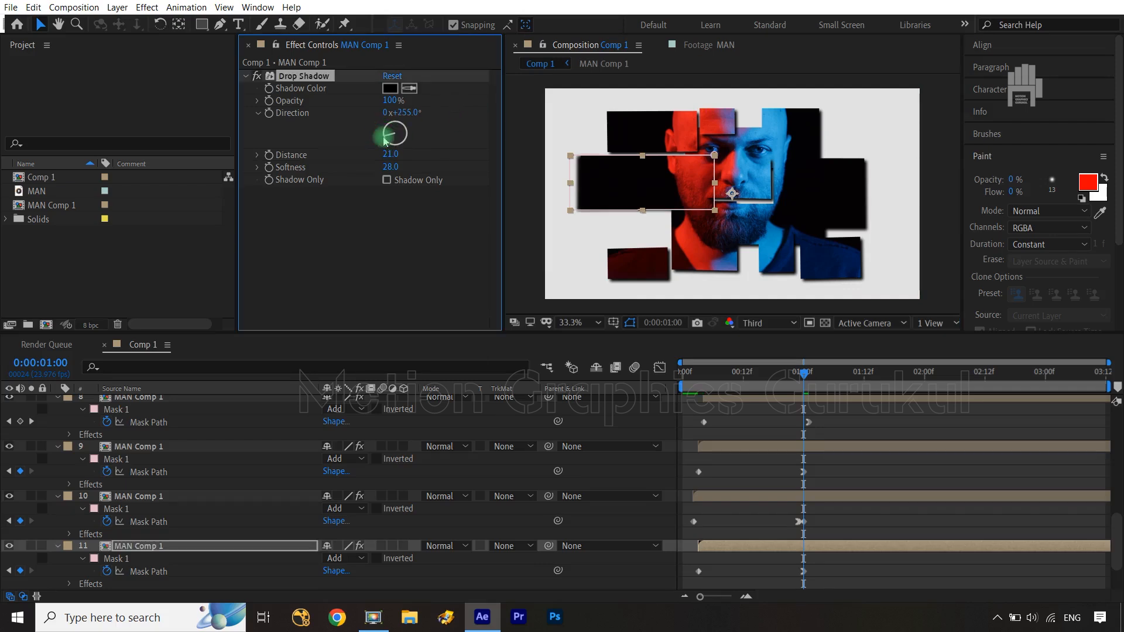
pyautogui.click(426, 277)
pyautogui.click(610, 425)
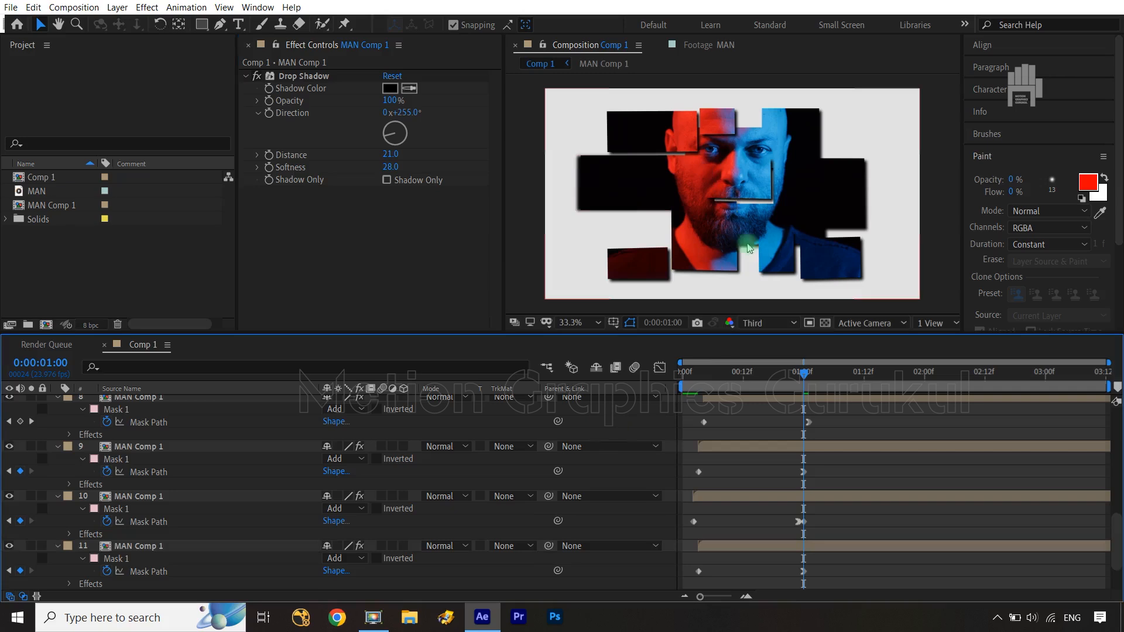
pyautogui.click(403, 130)
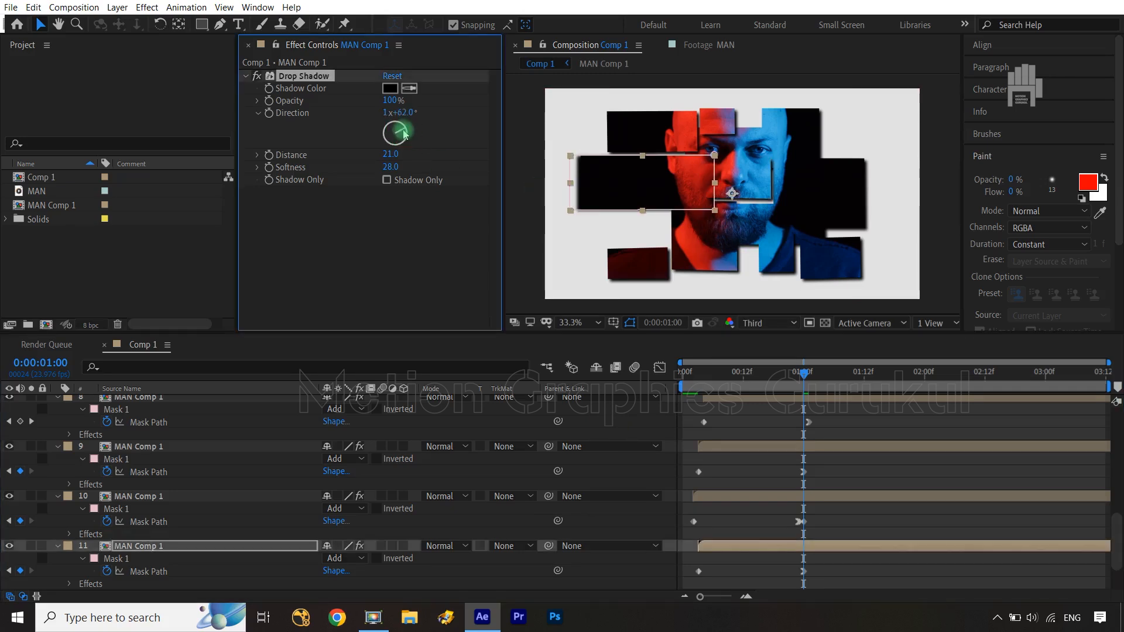
pyautogui.click(609, 434)
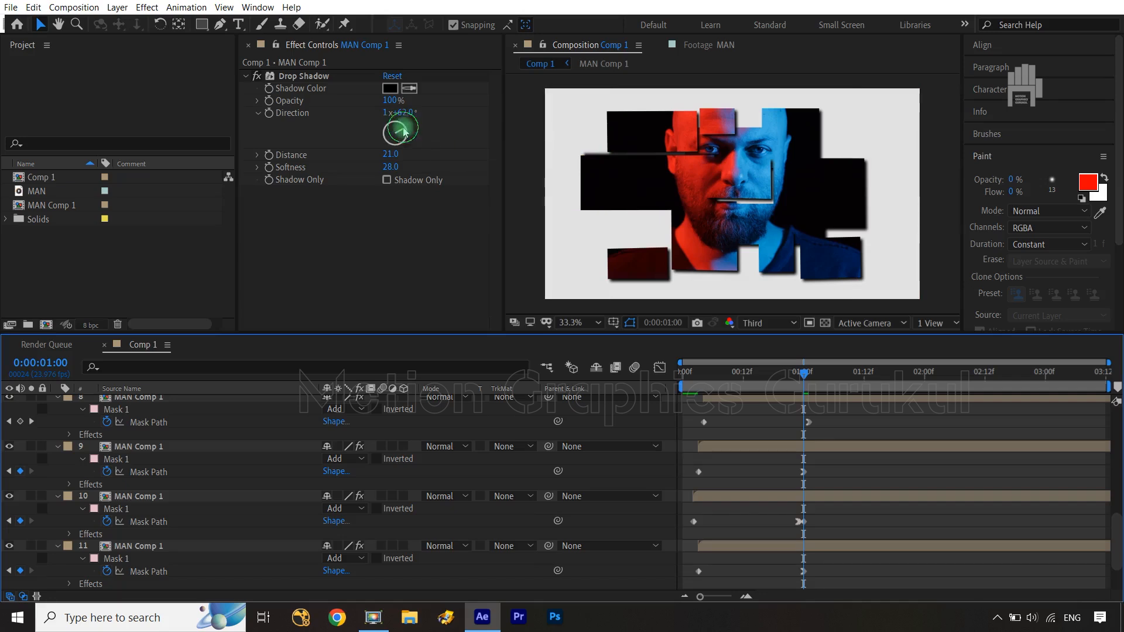
# Set layer 11's Drop Shadow direction to 1x+117° and its distance to 41
pyautogui.moveTo(404, 130); pyautogui.dragTo(407, 143)
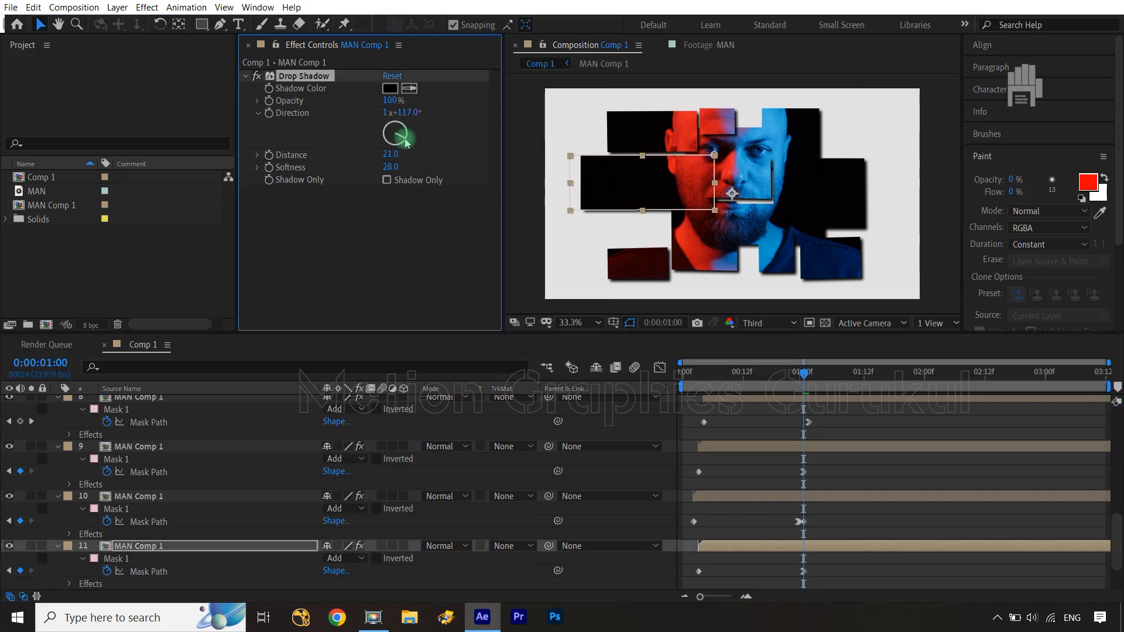
pyautogui.click(391, 156)
pyautogui.moveTo(401, 155); pyautogui.dragTo(406, 155)
pyautogui.click(602, 418)
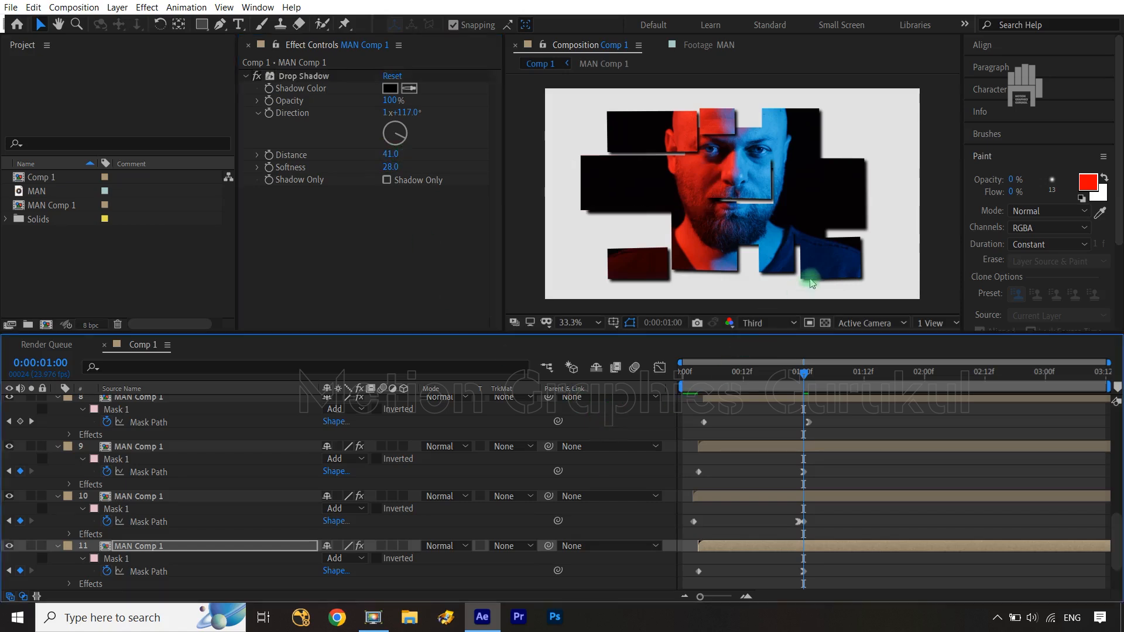
pyautogui.click(497, 315)
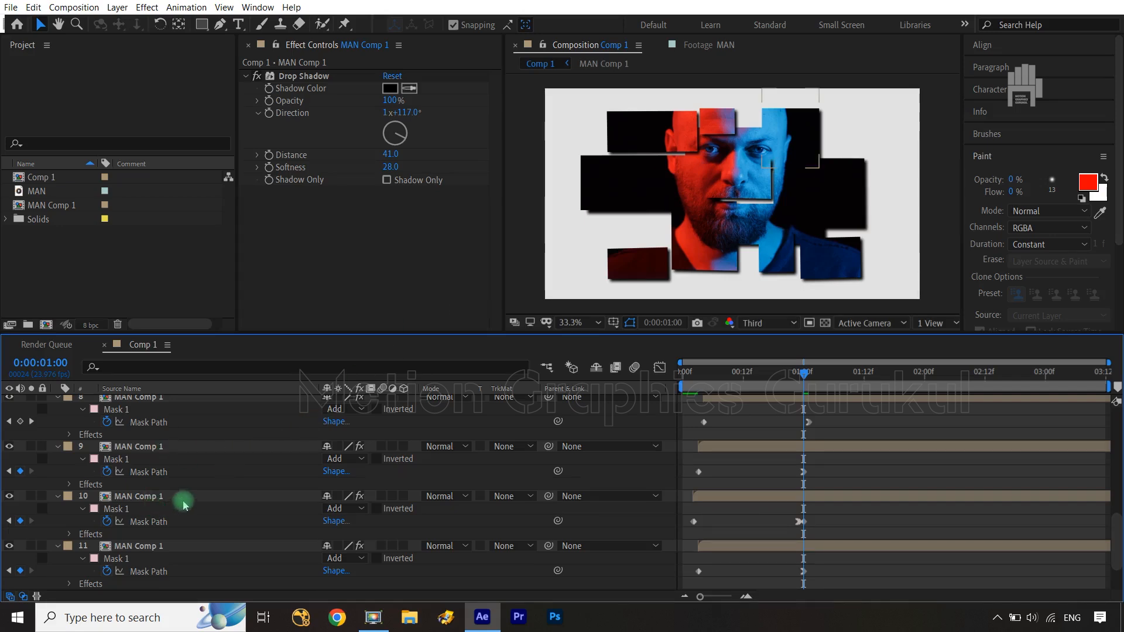
# At 0:00:01:00, narrow layer 11's mask by moving its two right-hand points inward to the left
pyautogui.click(618, 204)
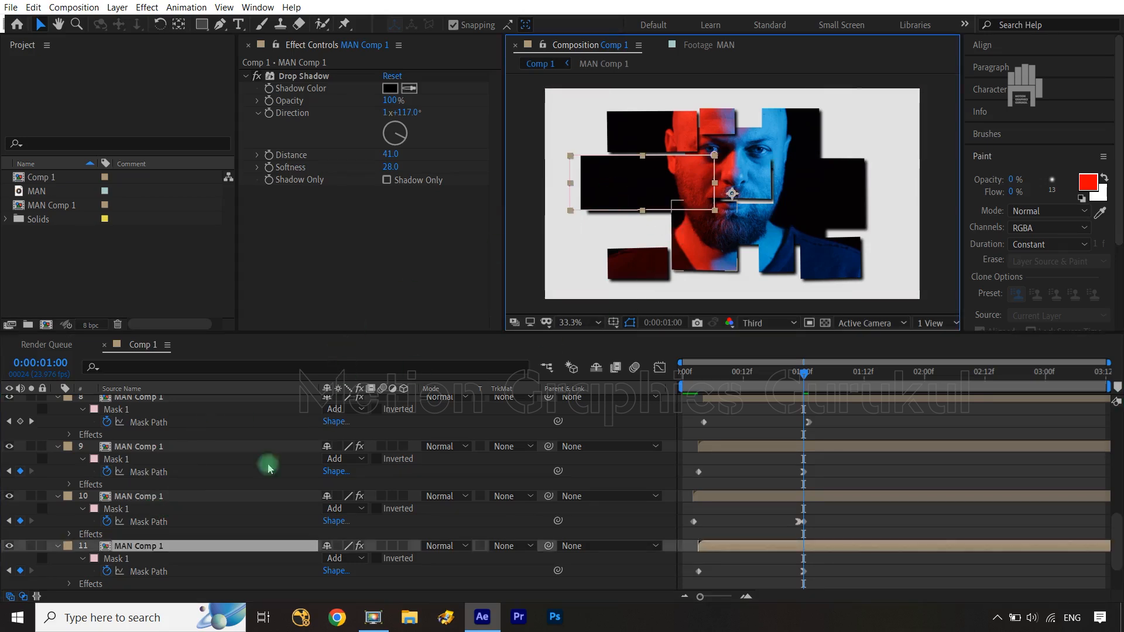
pyautogui.click(157, 572)
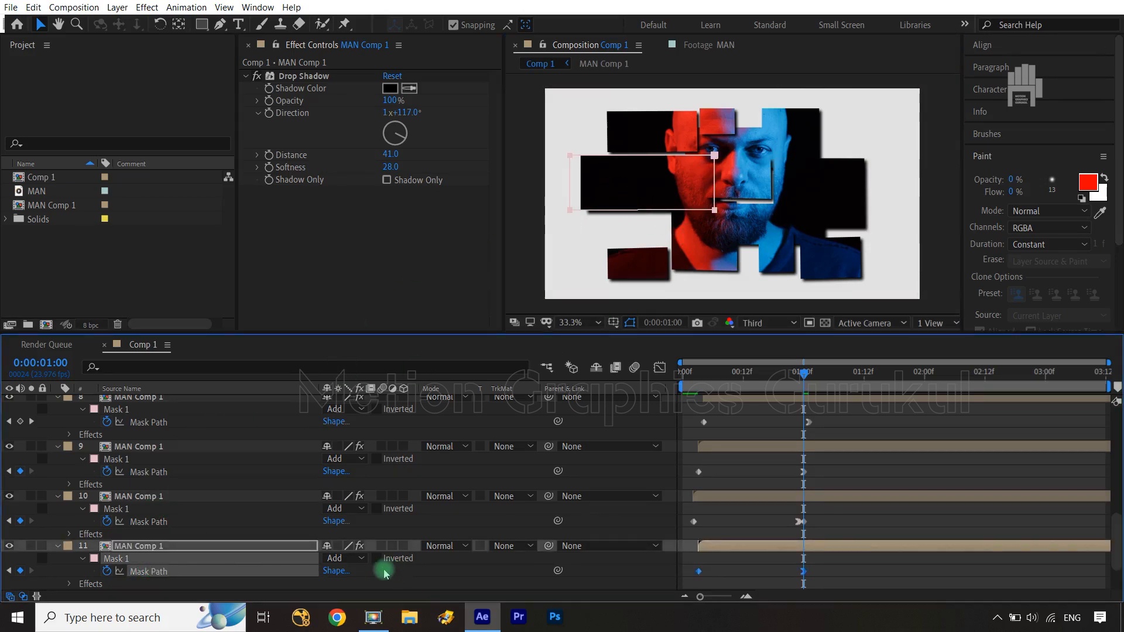
pyautogui.click(714, 155)
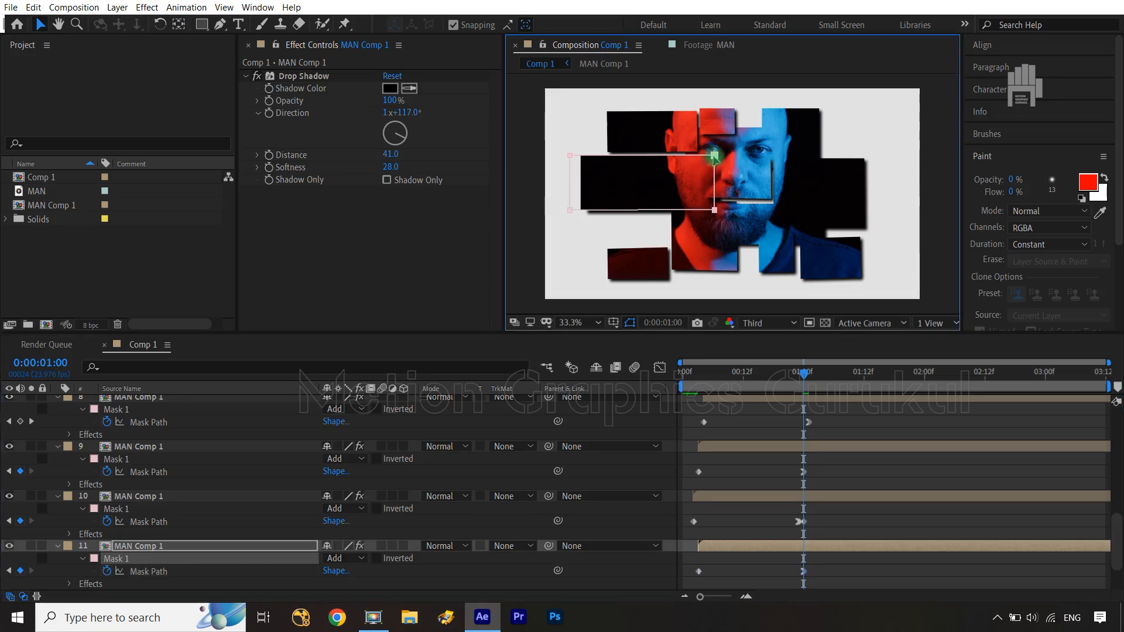
pyautogui.moveTo(713, 154); pyautogui.dragTo(701, 155)
pyautogui.click(623, 413)
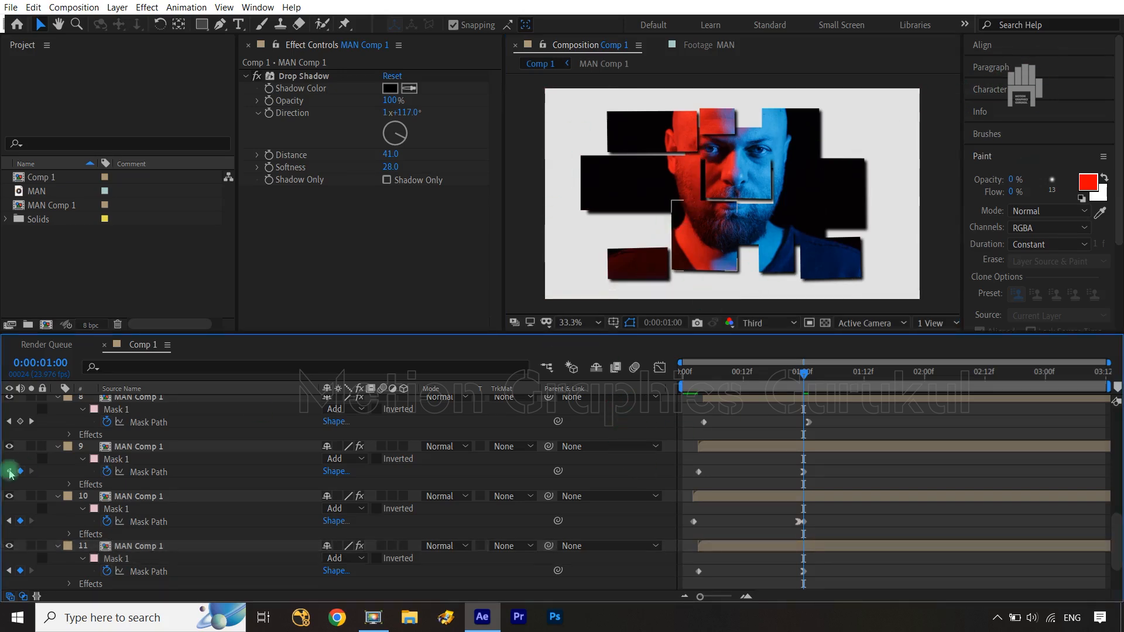
# At 0:00:01:00, nudge the two upper points of layer 8's mask slightly
pyautogui.click(709, 261)
pyautogui.click(708, 260)
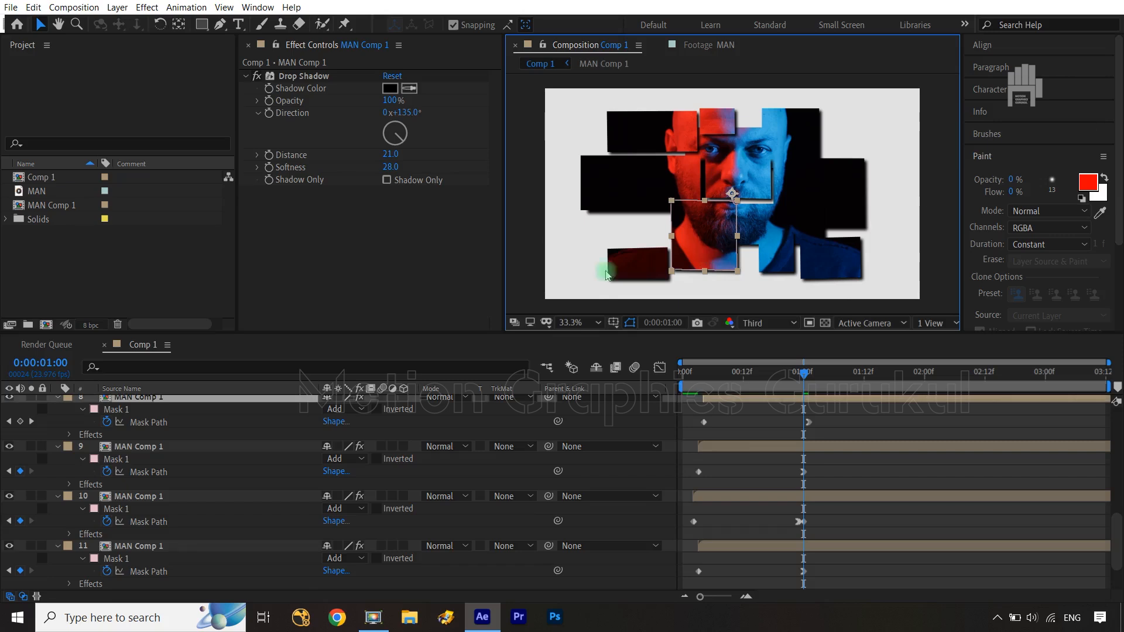
pyautogui.click(155, 422)
pyautogui.moveTo(752, 190); pyautogui.dragTo(663, 220)
pyautogui.moveTo(734, 201)
pyautogui.mouseDown()
pyautogui.moveTo(726, 212)
pyautogui.moveTo(732, 203)
pyautogui.mouseUp()
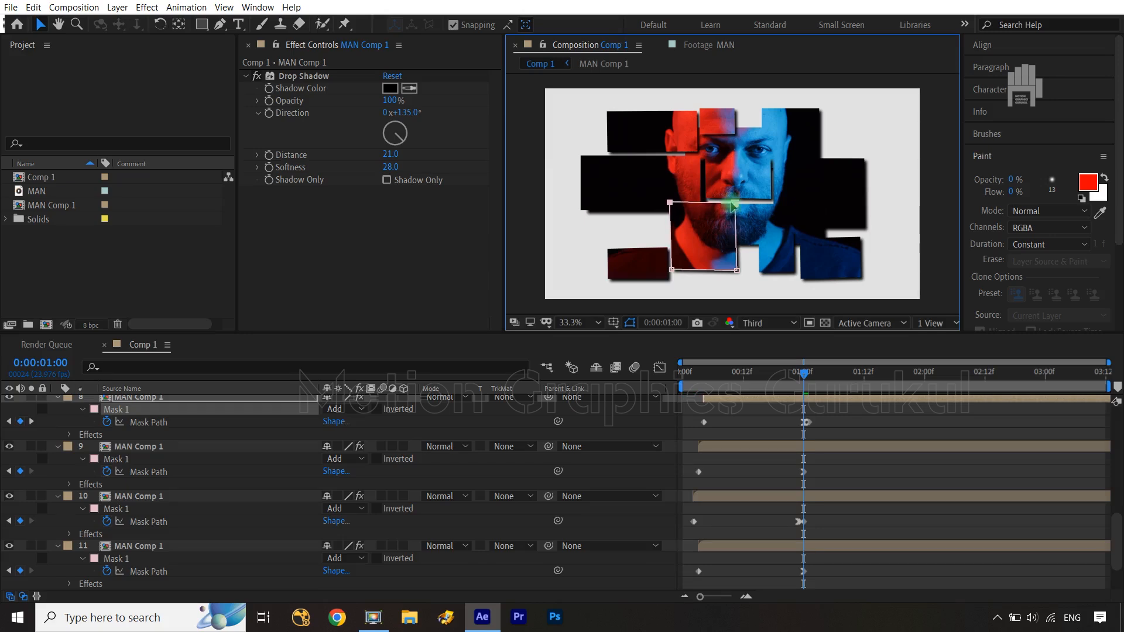
pyautogui.click(643, 427)
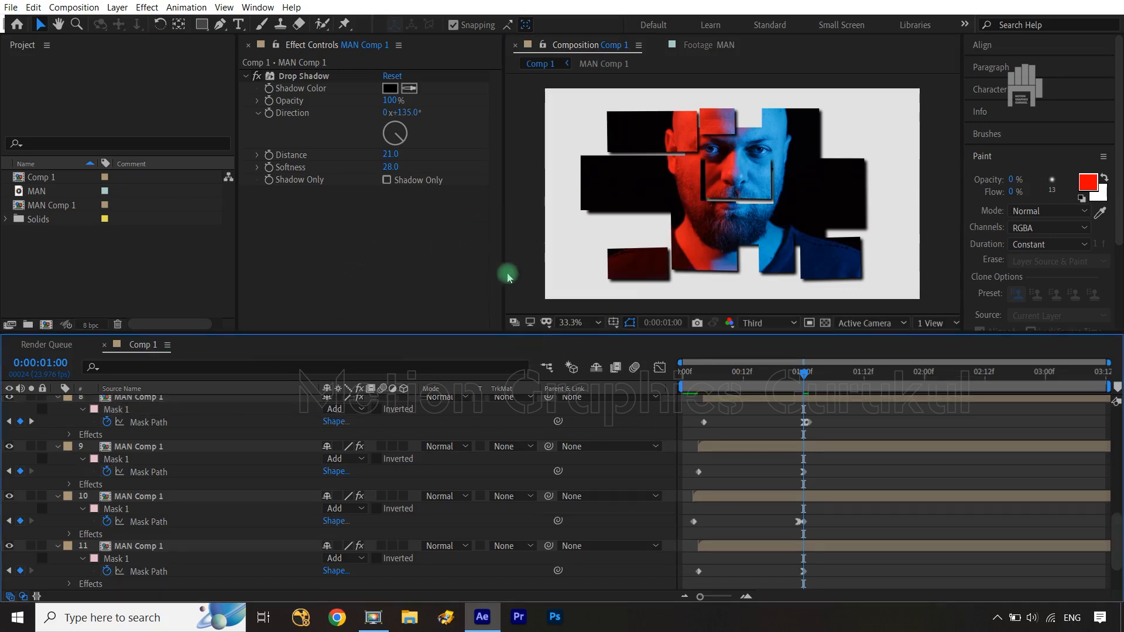
# At 0:00:01:00, shorten layer 3's mask by moving its two upper points down
pyautogui.click(843, 200)
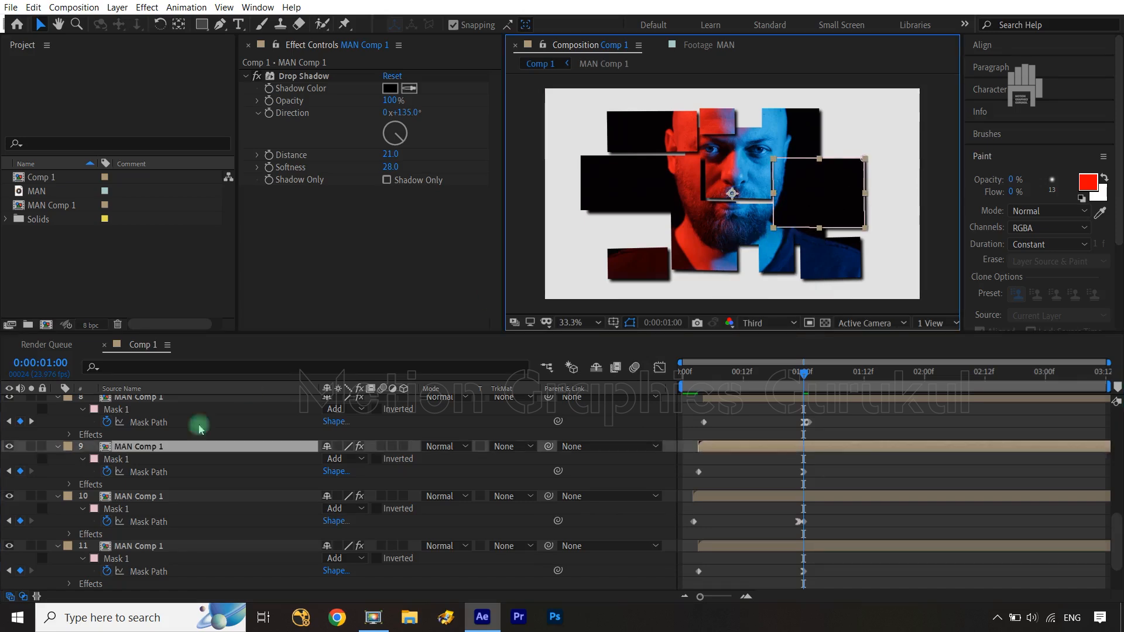
pyautogui.click(649, 417)
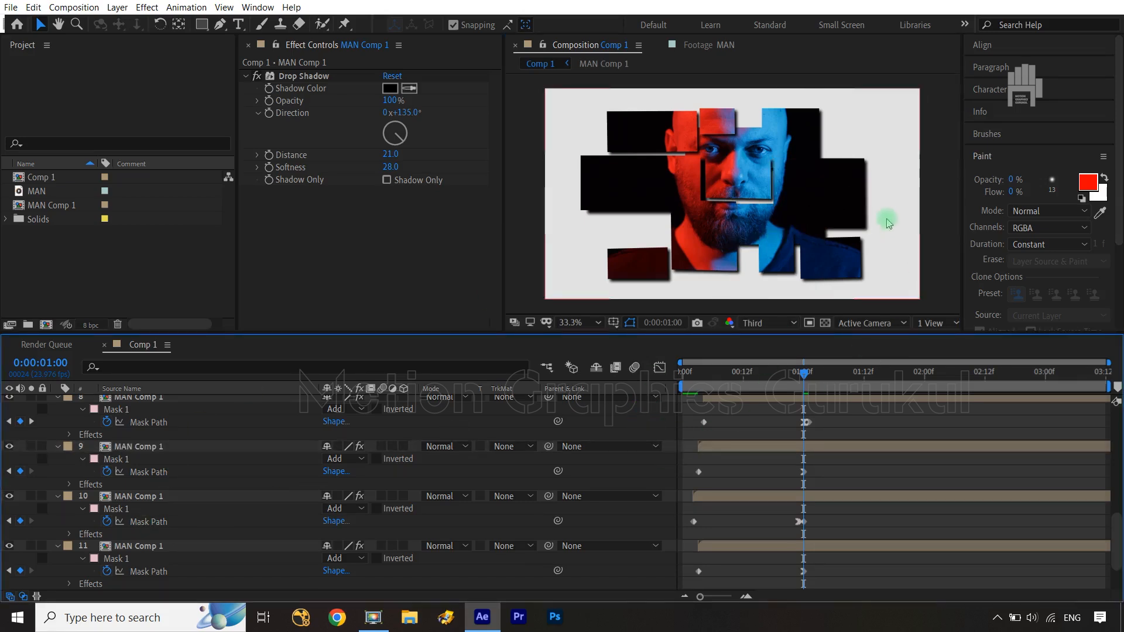
pyautogui.click(772, 265)
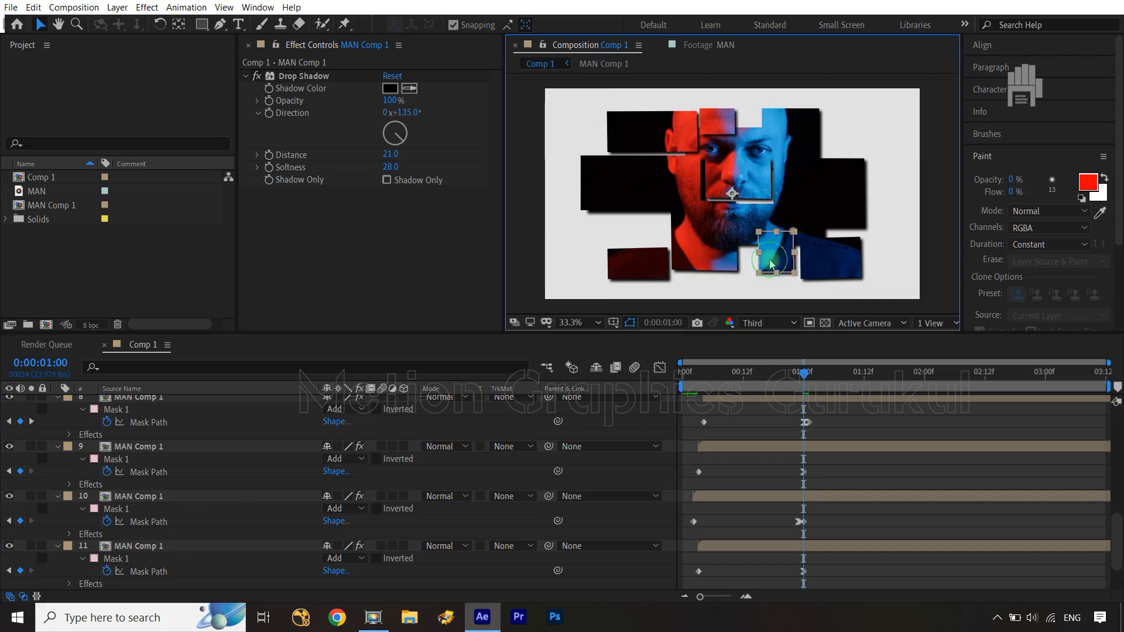
pyautogui.scroll(5, 195, 466)
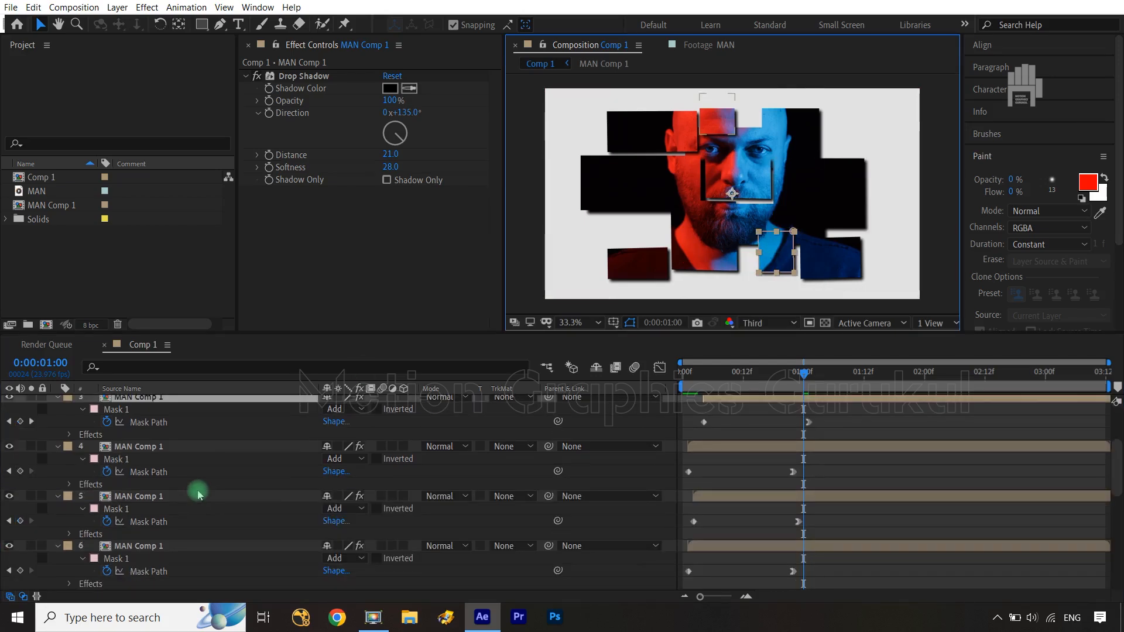
pyautogui.click(173, 425)
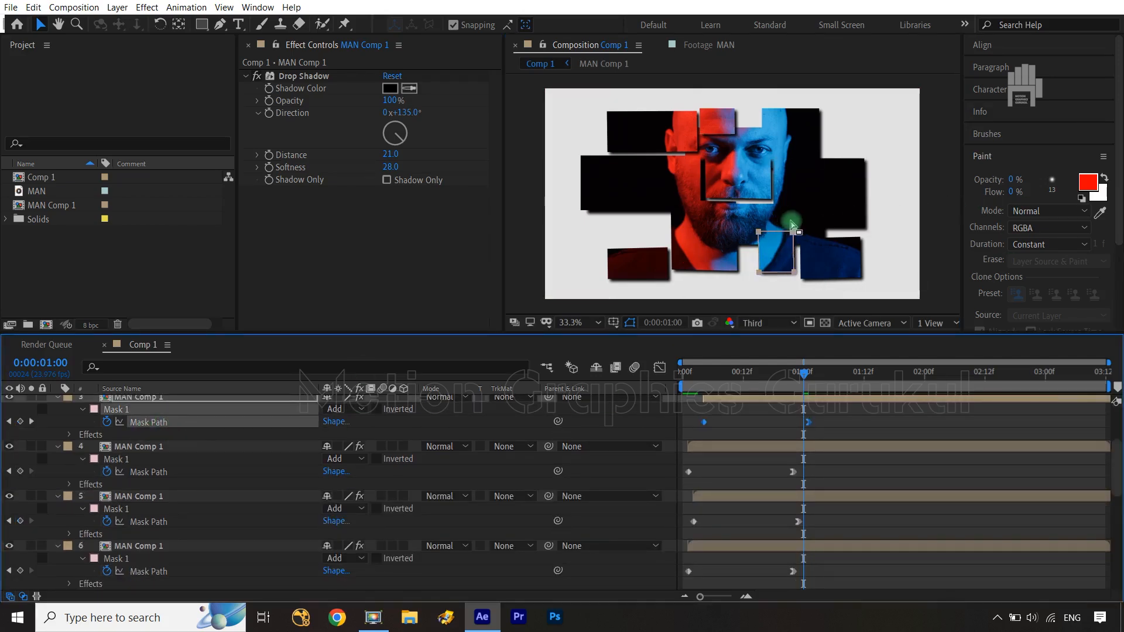
pyautogui.moveTo(801, 225); pyautogui.dragTo(748, 242)
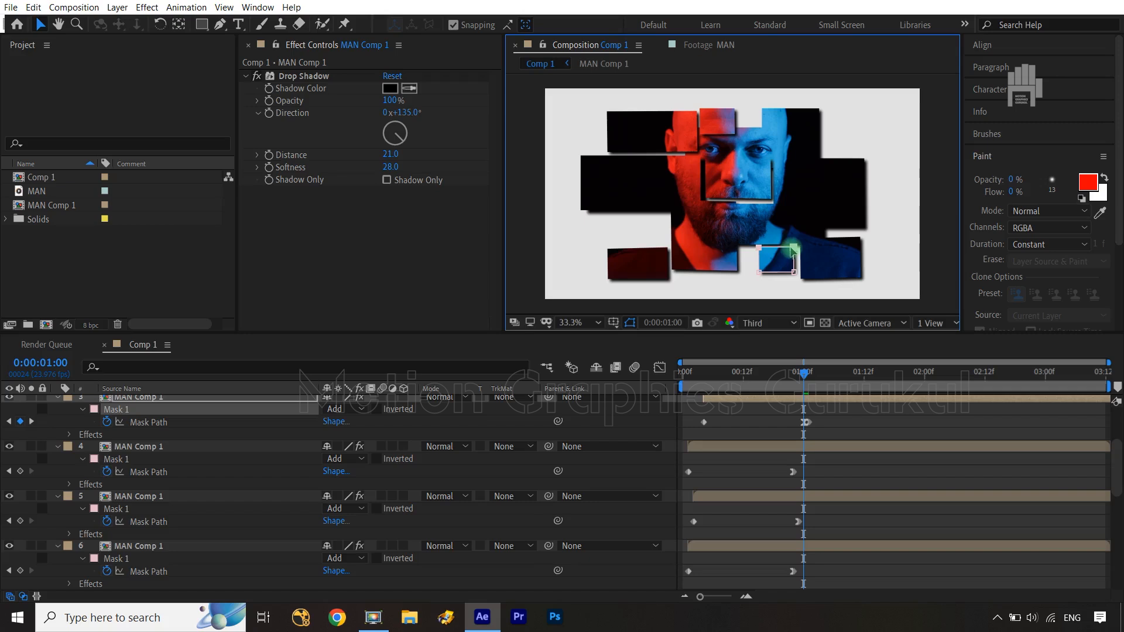
pyautogui.click(668, 430)
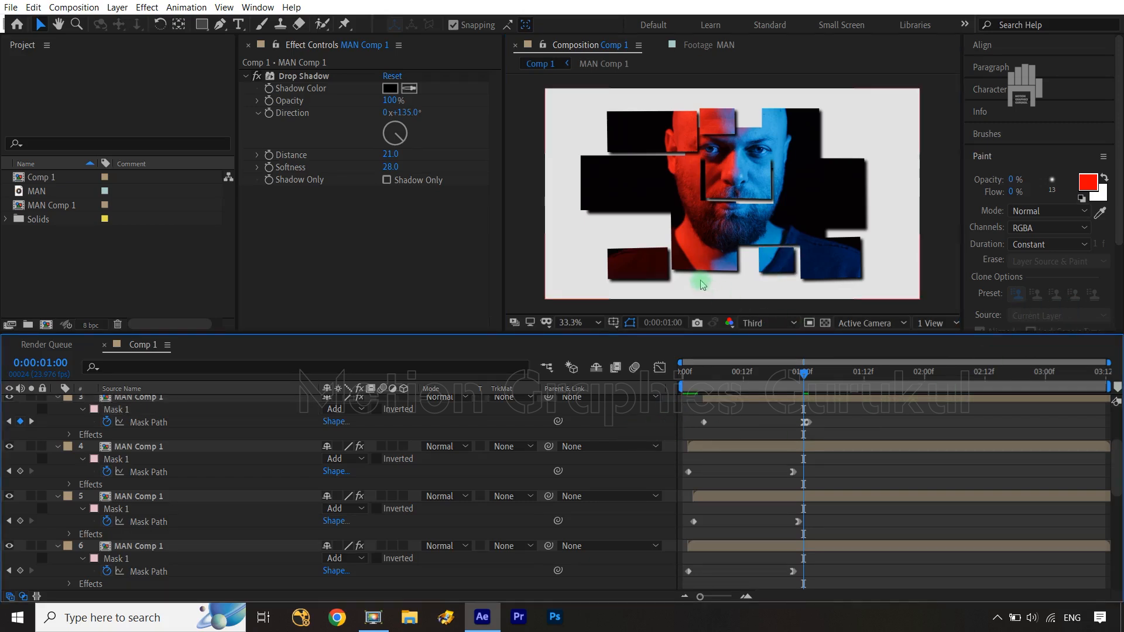
# At 0:00:01:00, narrow layer 8's mask by moving its two right-hand points slightly inward to the left
pyautogui.click(703, 256)
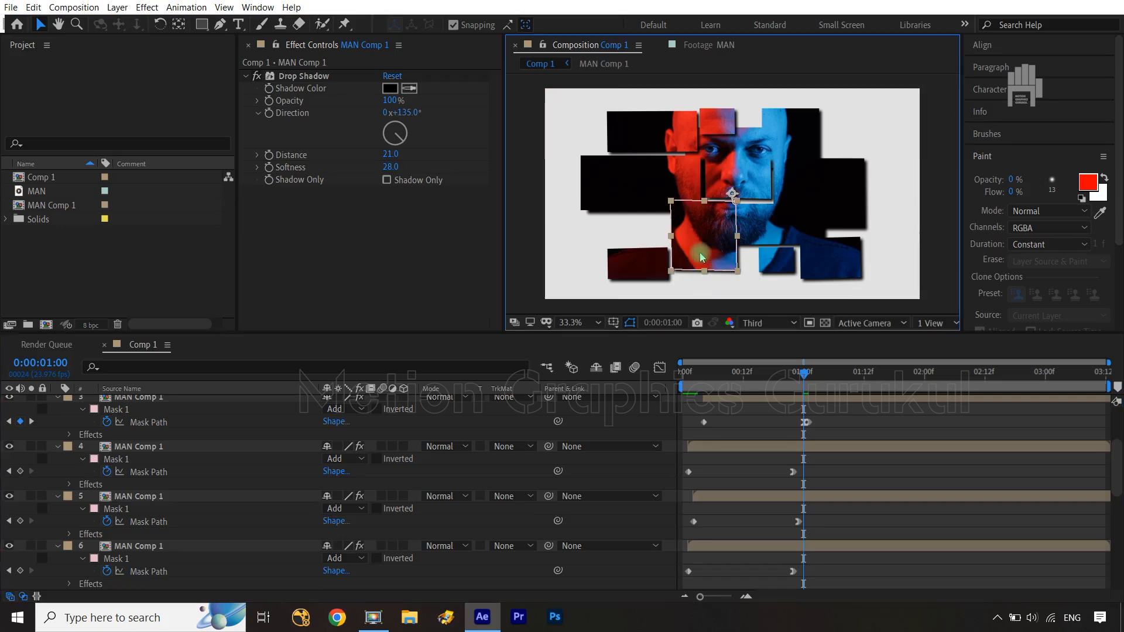
pyautogui.scroll(-3, 172, 486)
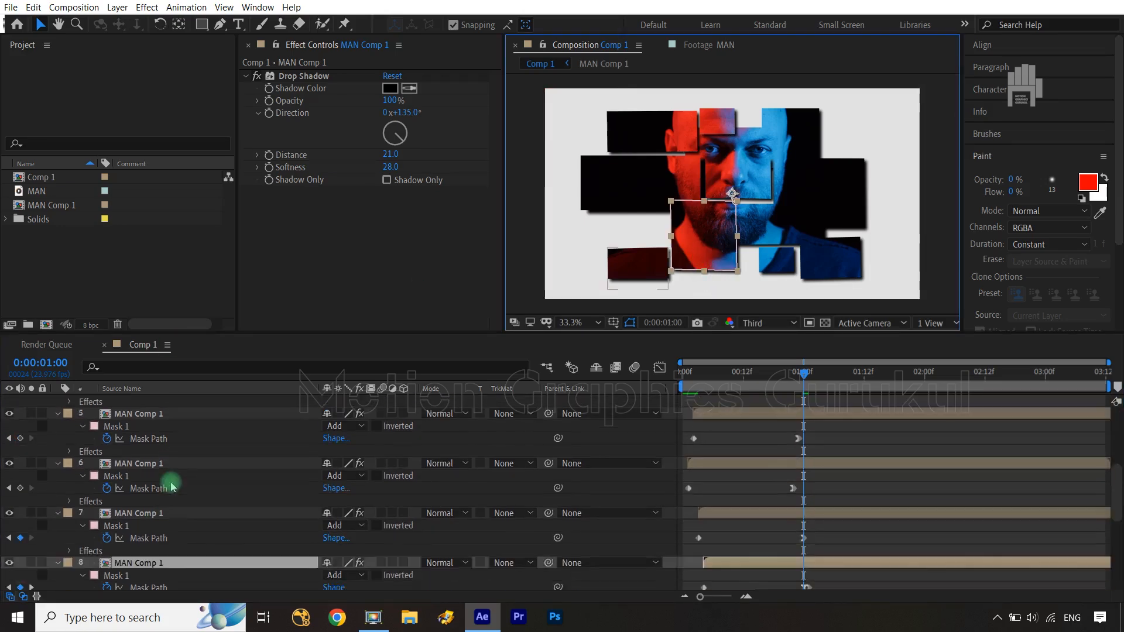
pyautogui.click(162, 587)
pyautogui.moveTo(654, 195); pyautogui.dragTo(736, 212)
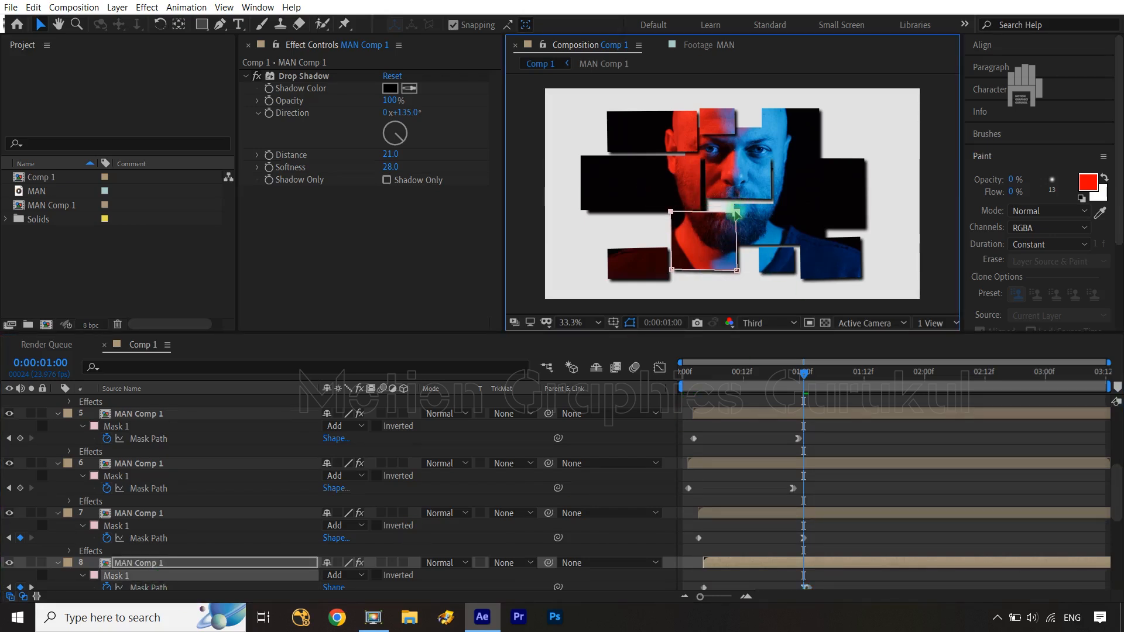
pyautogui.hotkey('ctrl', 'z')
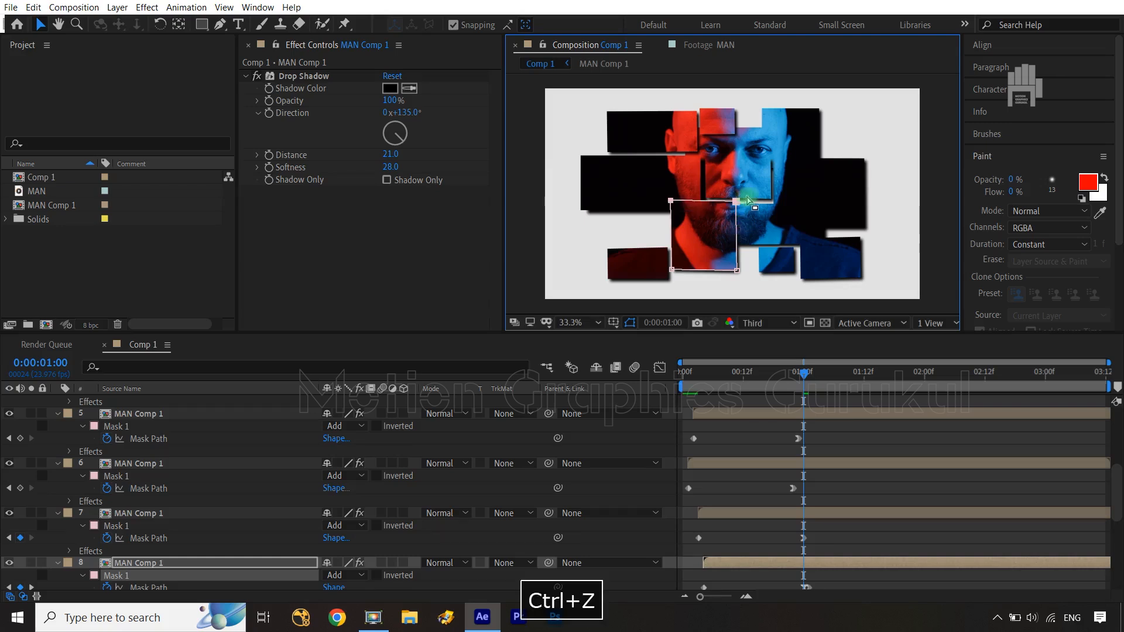
pyautogui.moveTo(737, 273); pyautogui.dragTo(732, 272)
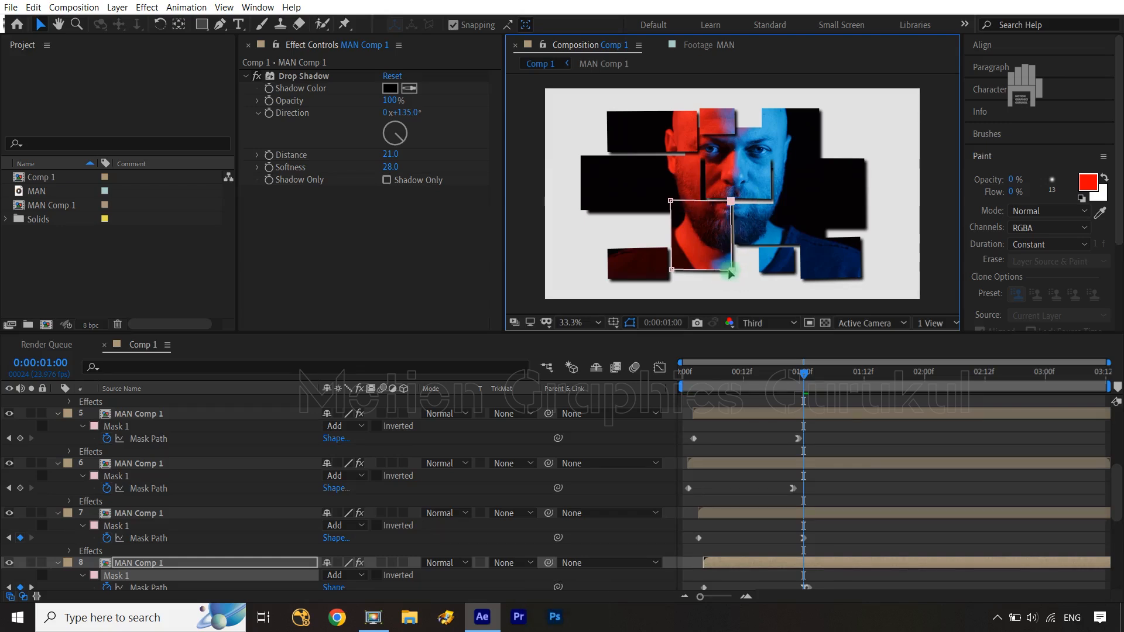
pyautogui.click(648, 433)
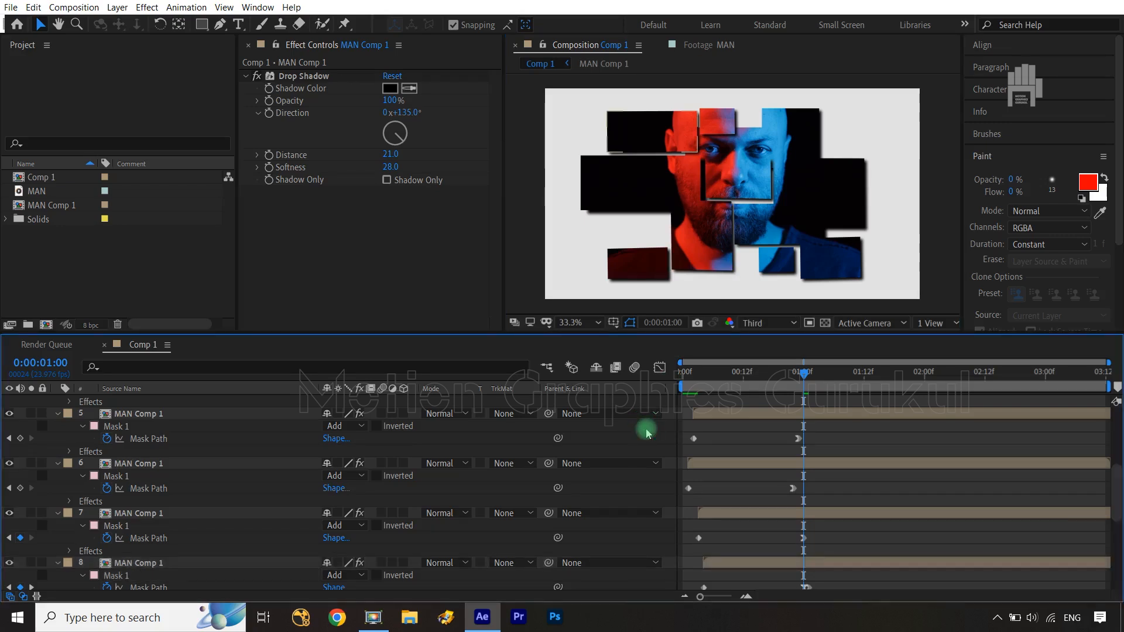
# Play back the composition from 0:00:00:01 to review the refined masks
pyautogui.moveTo(806, 376); pyautogui.dragTo(688, 376)
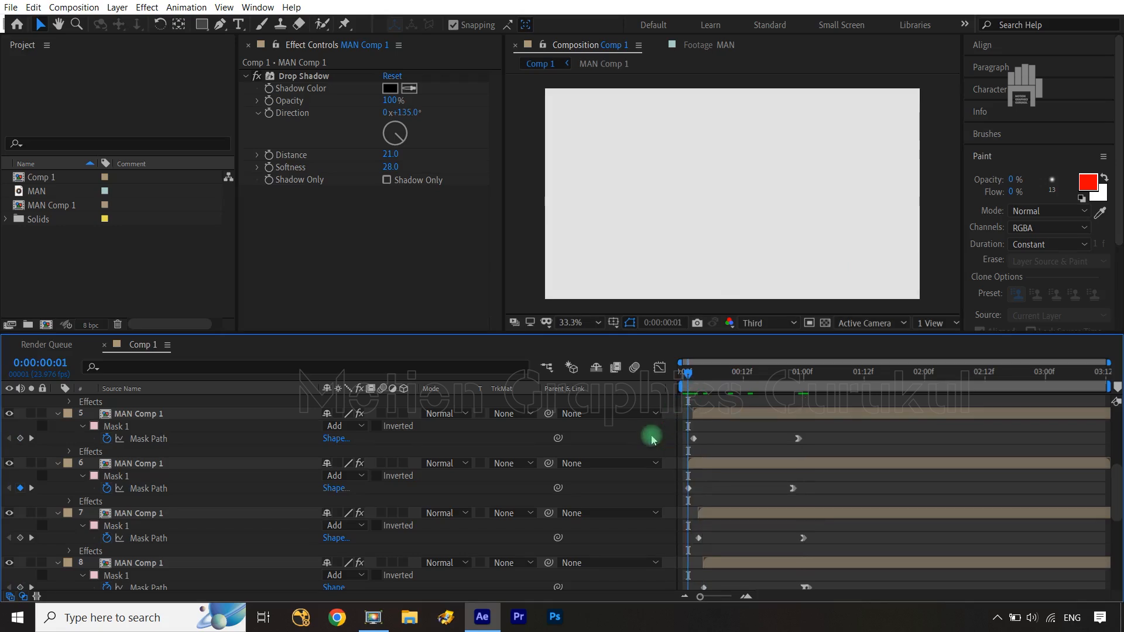
pyautogui.press('space')
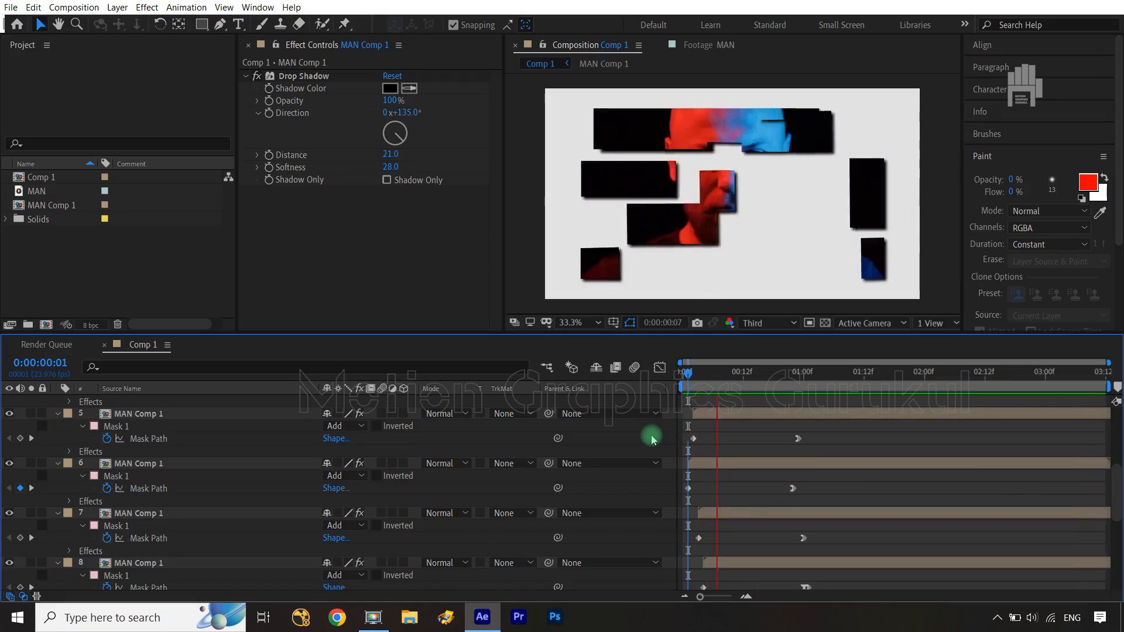
pyautogui.press('space')
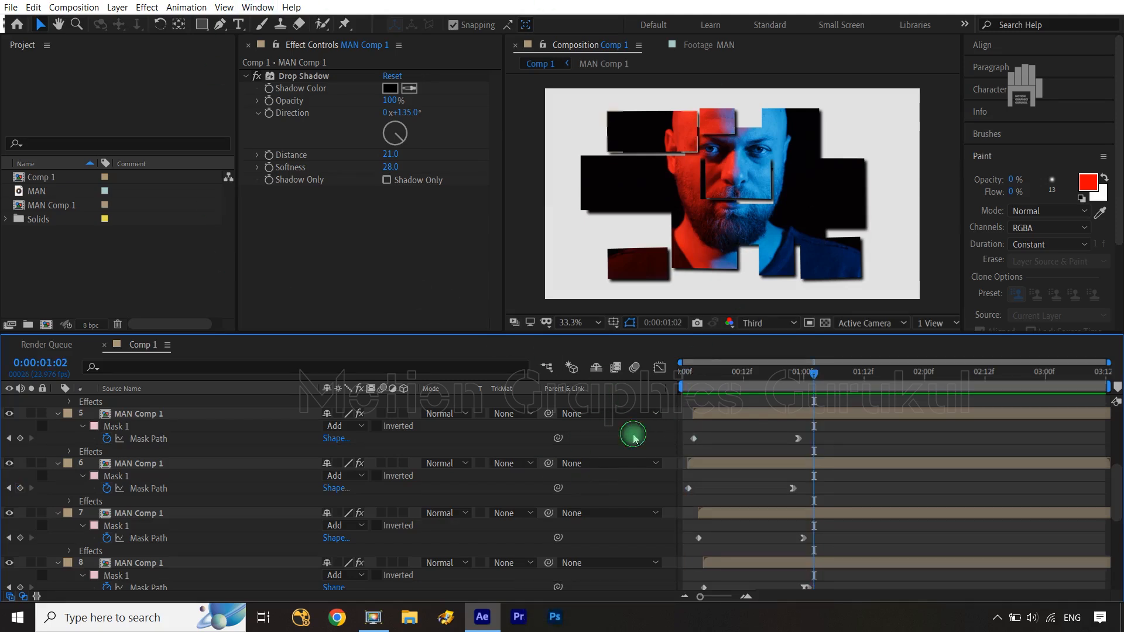
# With the Pen tool, draw a wavy open path across the portrait, starting and ending outside the frame, with a 7 px black stroke
pyautogui.click(227, 25)
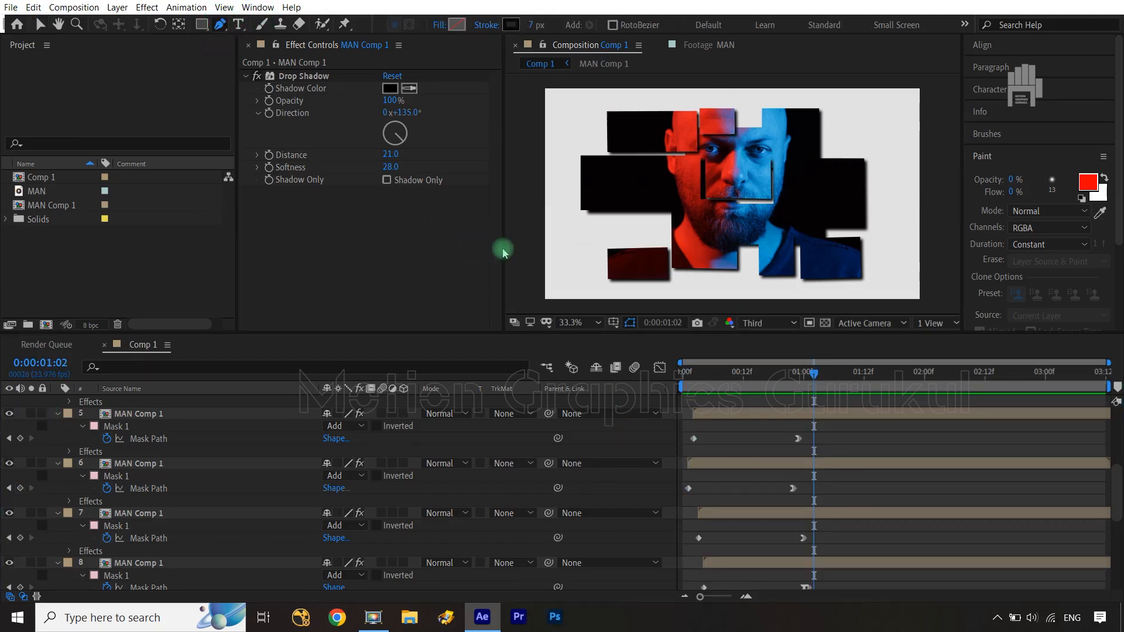
pyautogui.press(',')
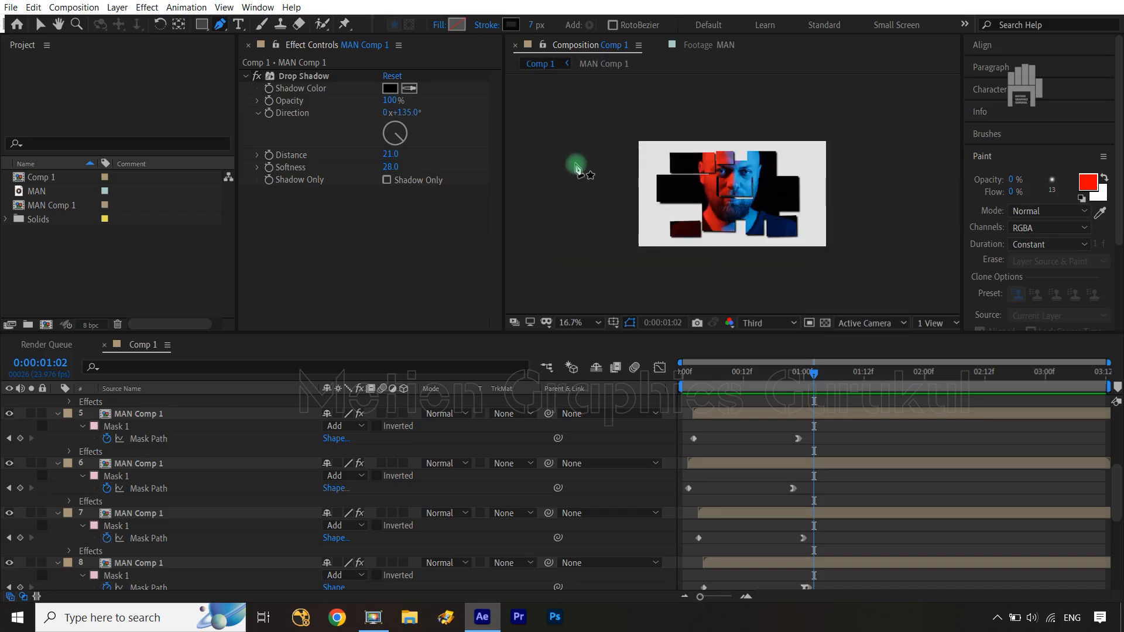
pyautogui.click(588, 131)
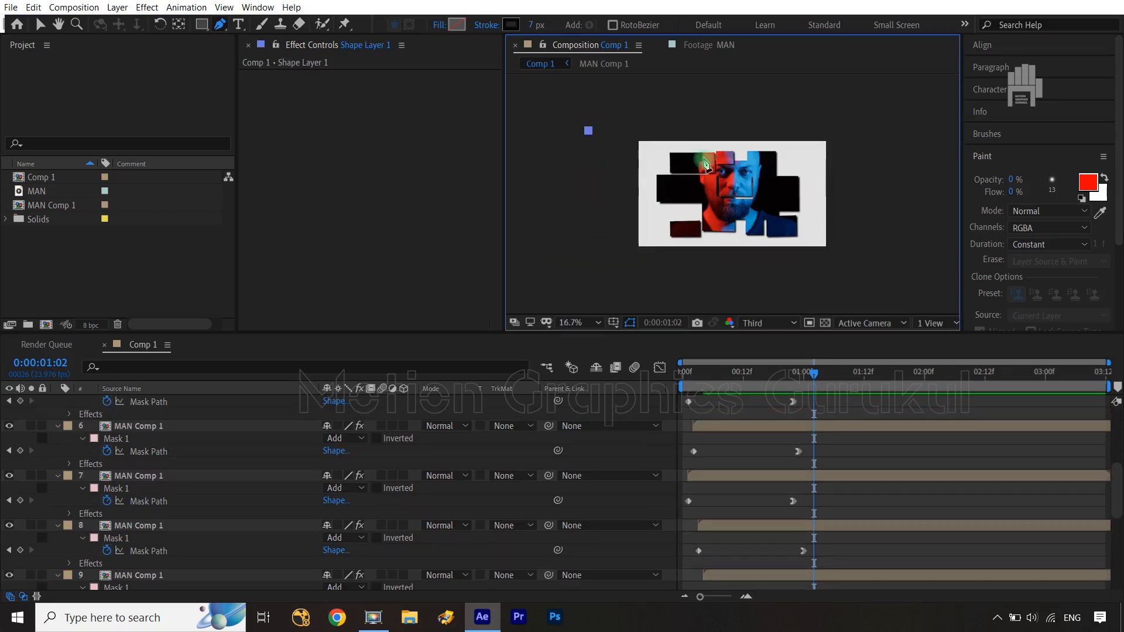
pyautogui.moveTo(705, 178); pyautogui.dragTo(802, 148)
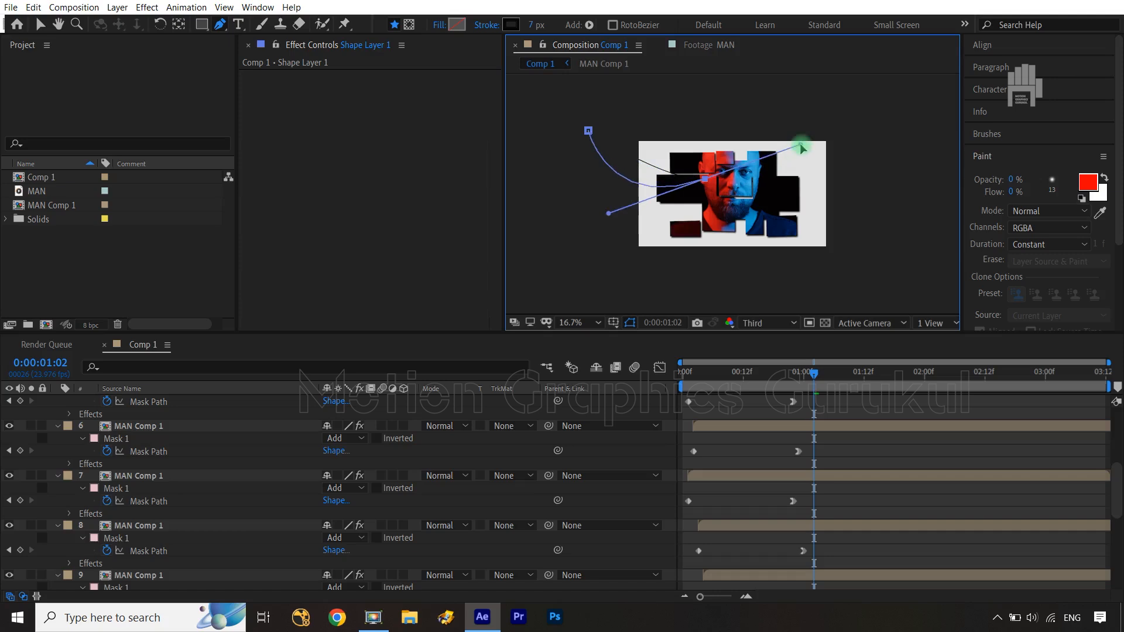
pyautogui.moveTo(817, 201); pyautogui.dragTo(910, 278)
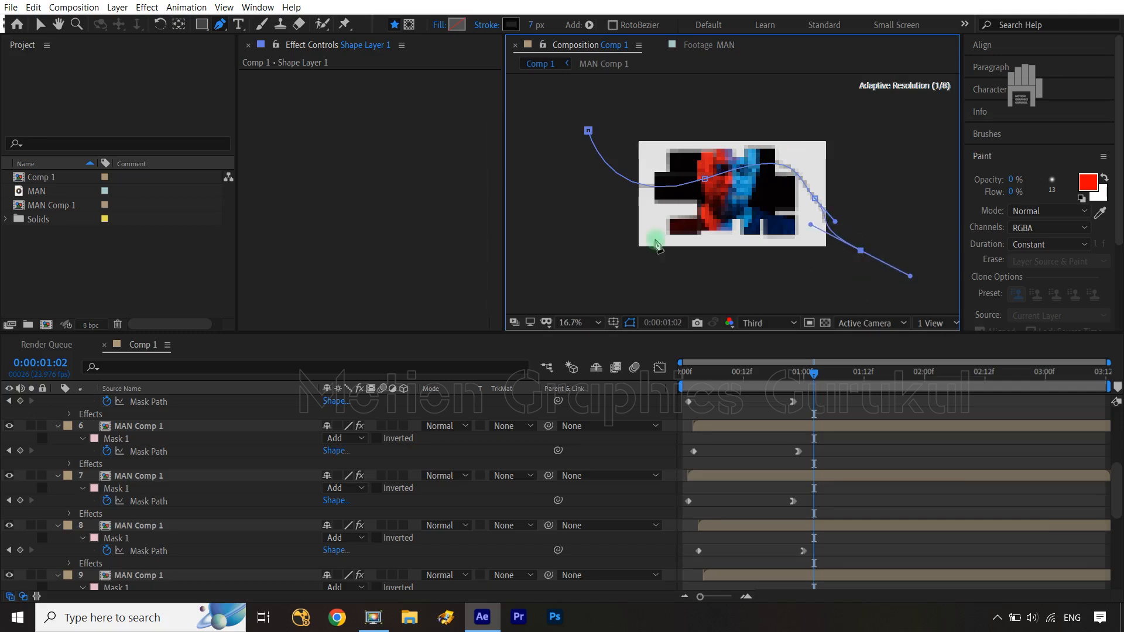
pyautogui.click(623, 448)
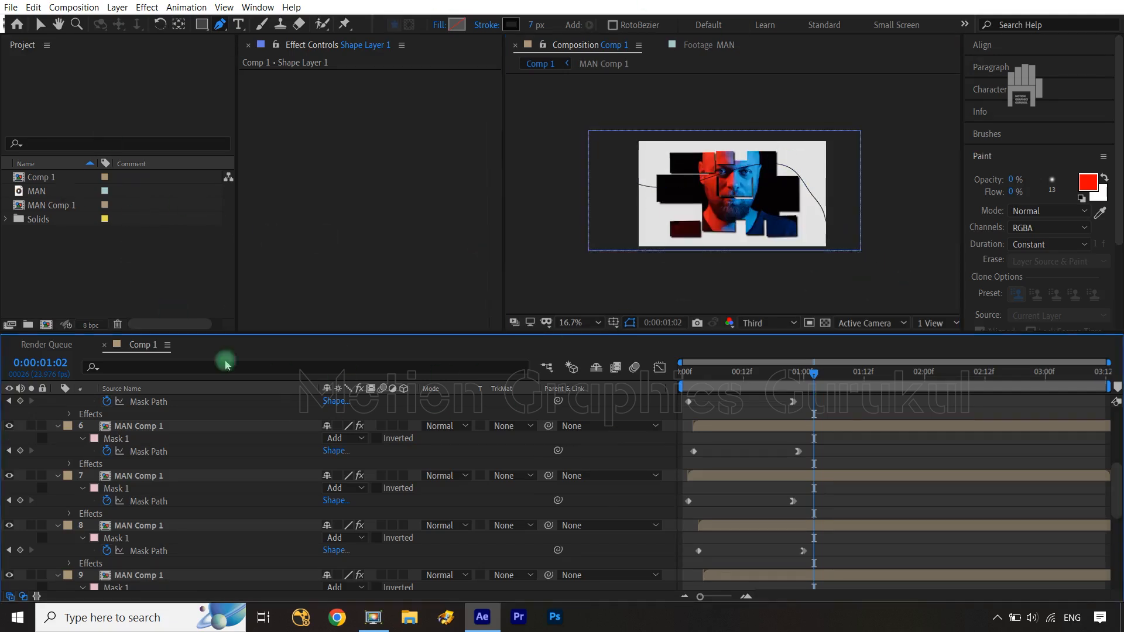
# Move Shape Layer 1 beneath all the MAN Comp 1 layers, directly above White Solid 1
pyautogui.scroll(1, 222, 433)
pyautogui.scroll(3, 222, 434)
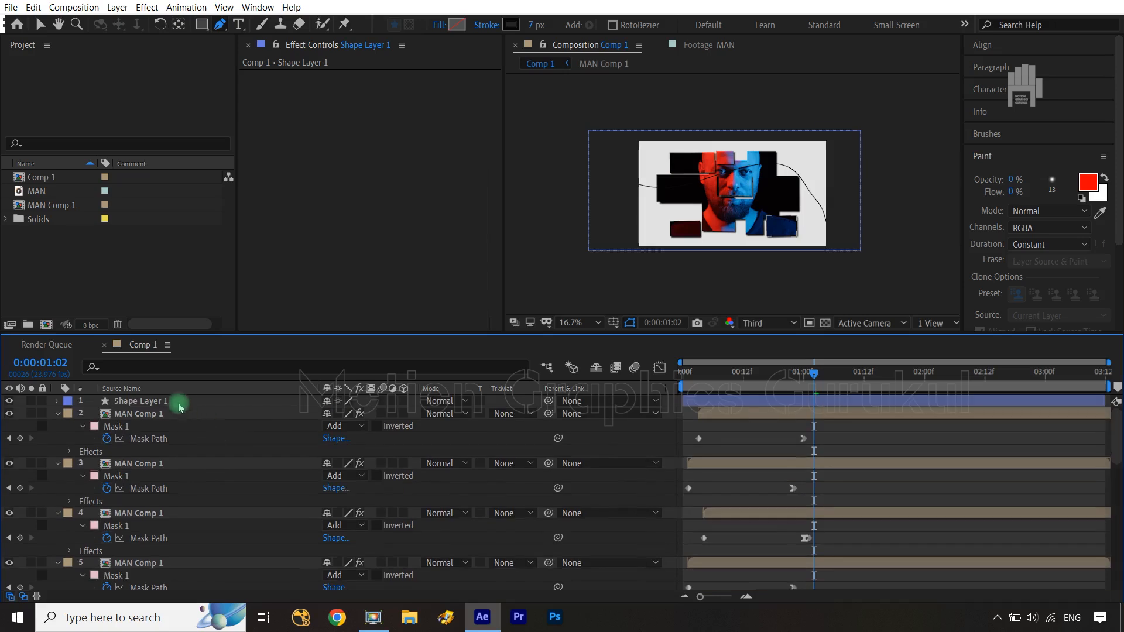
pyautogui.moveTo(171, 400); pyautogui.dragTo(187, 580)
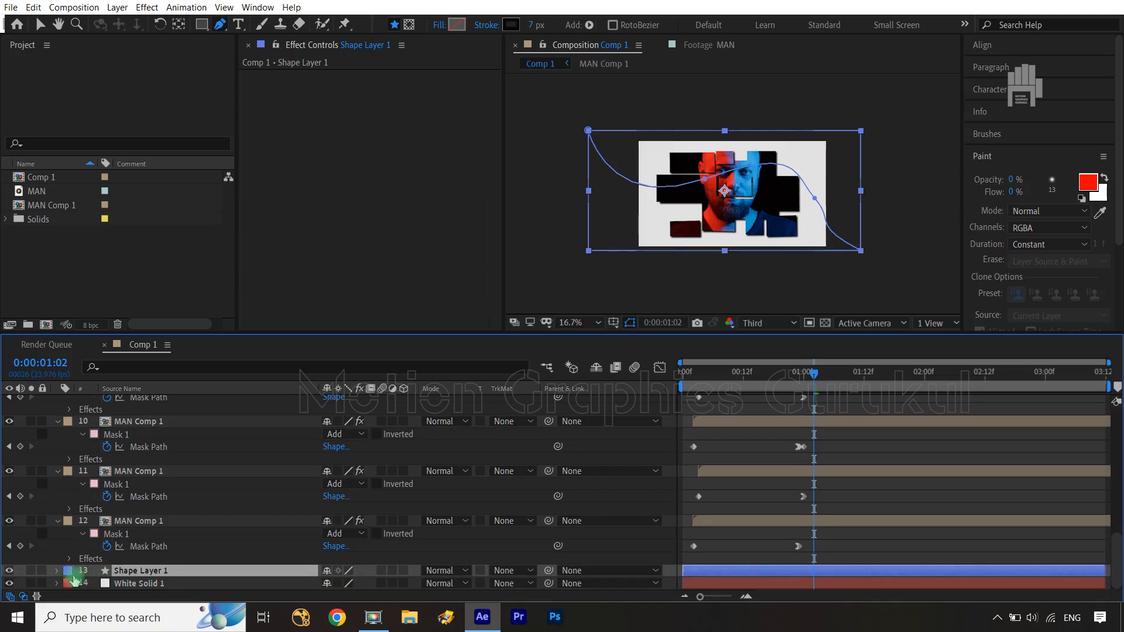
# Add a Twist to Shape Layer 1 and set its angle to 19
pyautogui.click(56, 572)
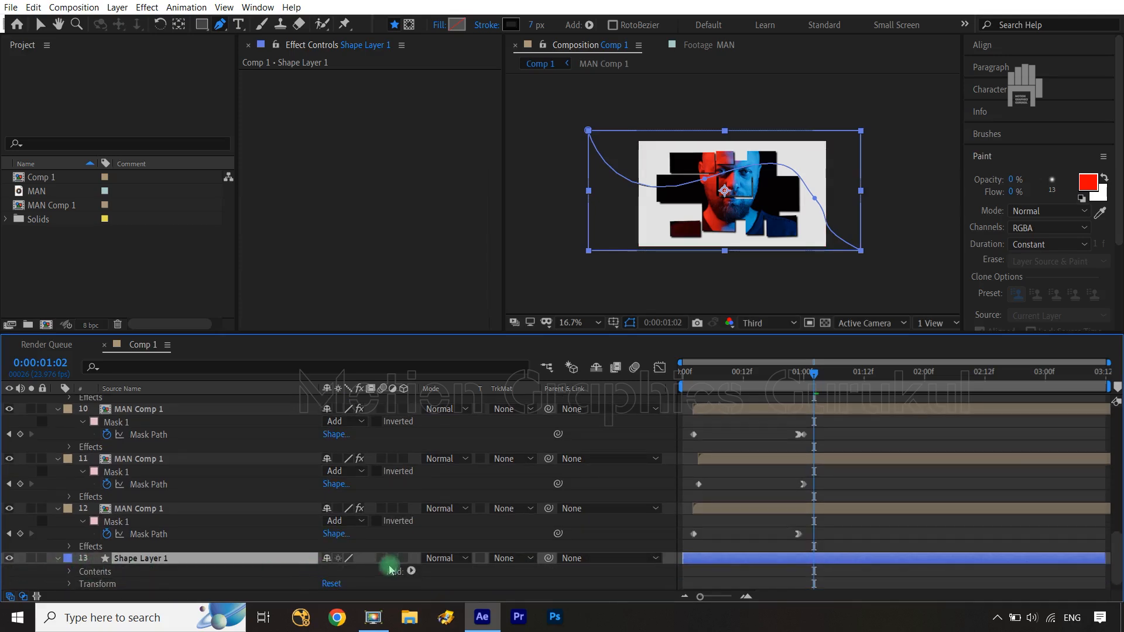
pyautogui.click(412, 571)
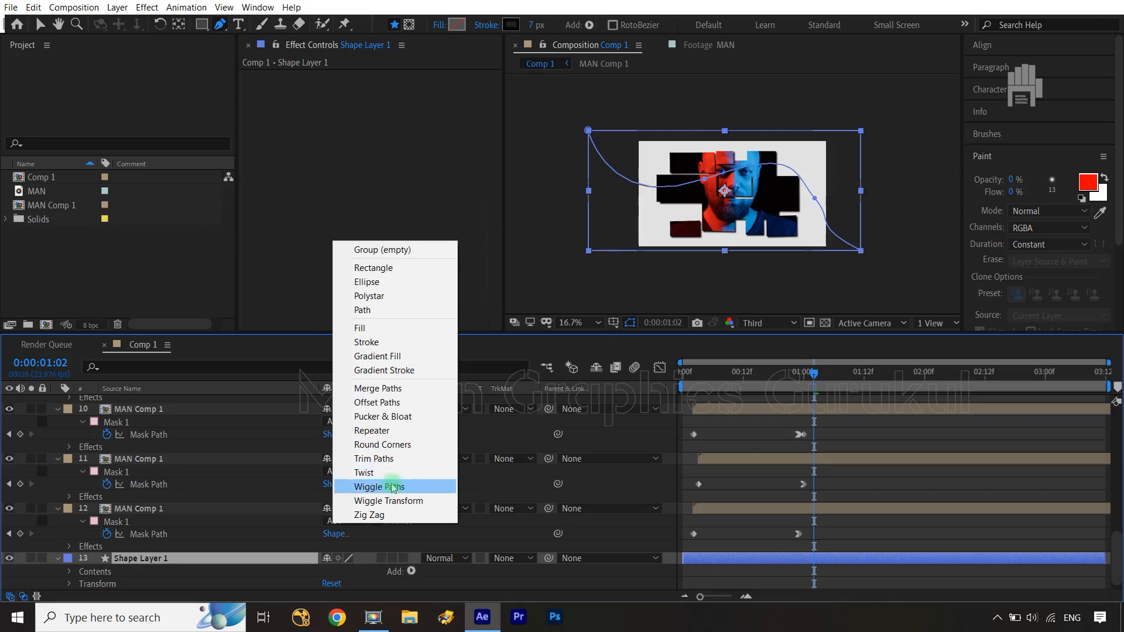
pyautogui.click(375, 473)
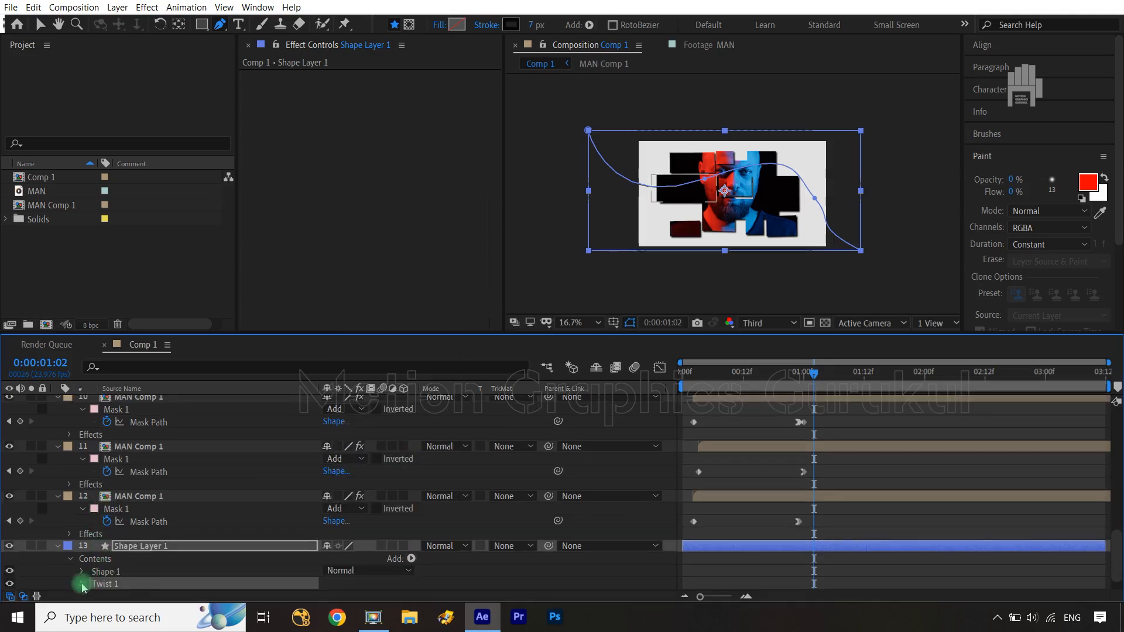
pyautogui.scroll(-1, 83, 587)
pyautogui.click(83, 559)
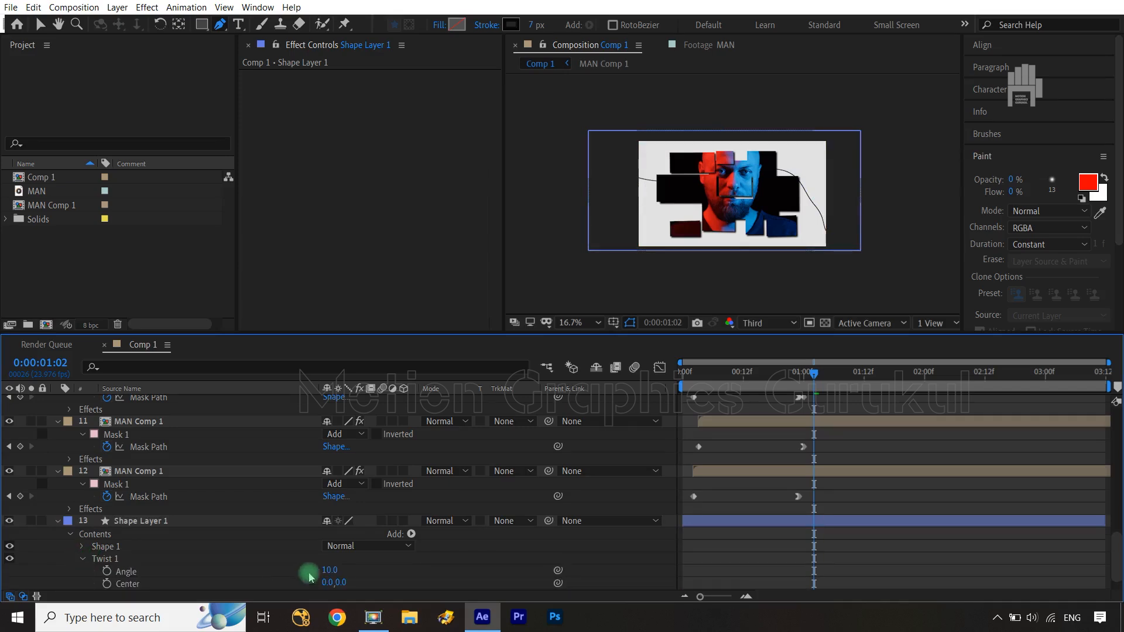
pyautogui.moveTo(329, 571); pyautogui.dragTo(332, 570)
pyautogui.click(609, 427)
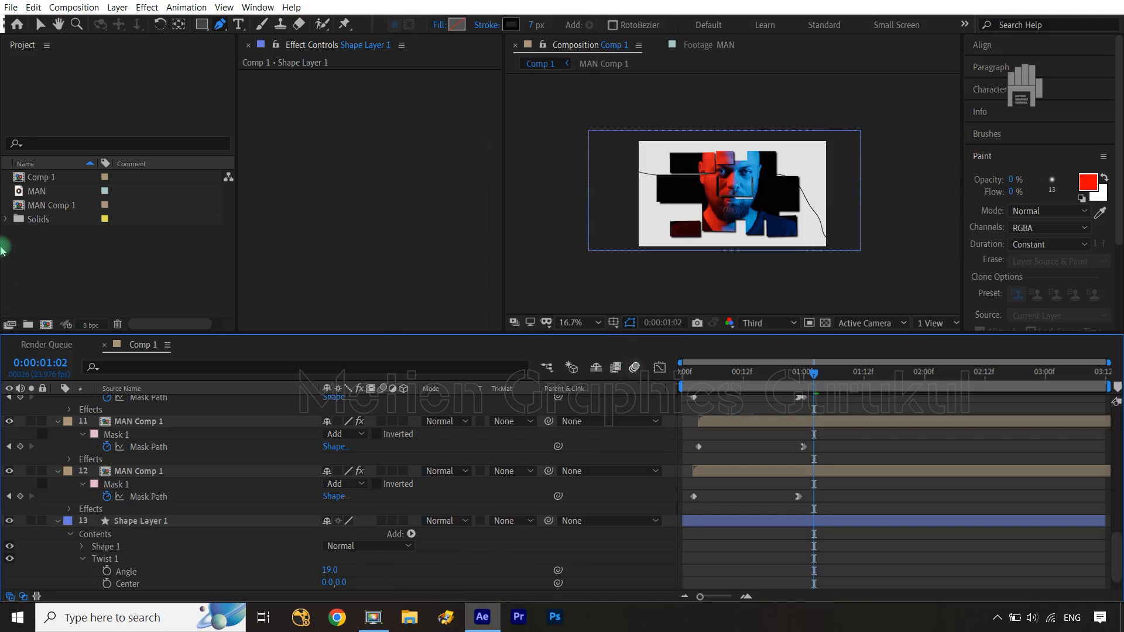
# Give the Twist angle of Shape Layer 1 the expression wiggle(20,5)
pyautogui.keyDown('alt'); pyautogui.click(107, 572); pyautogui.keyUp('alt')
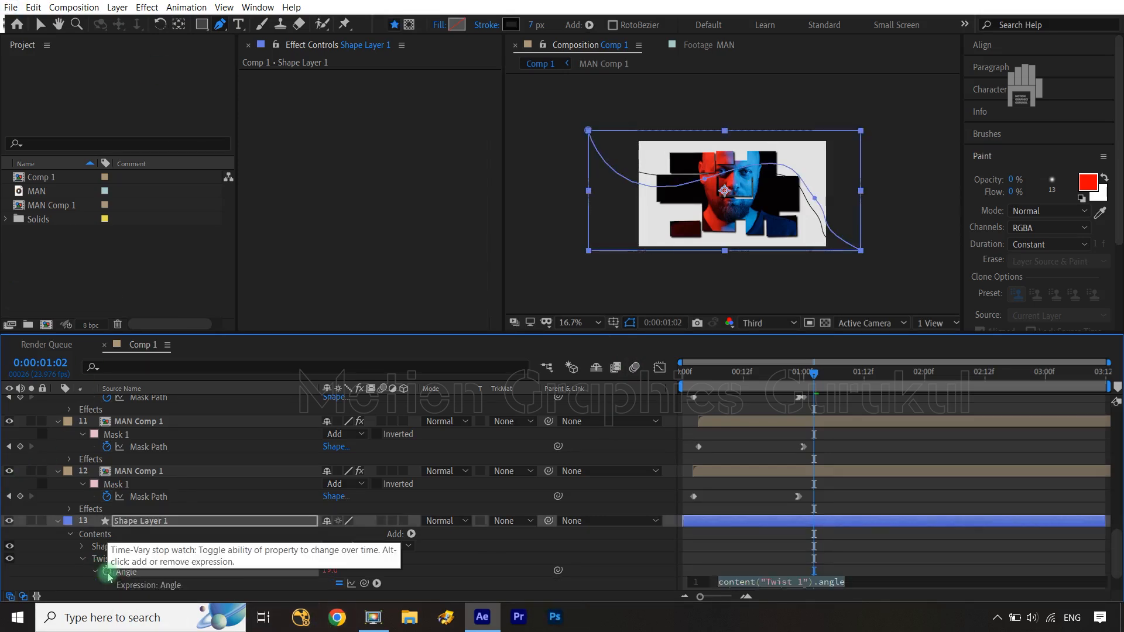
pyautogui.write('wiggle')
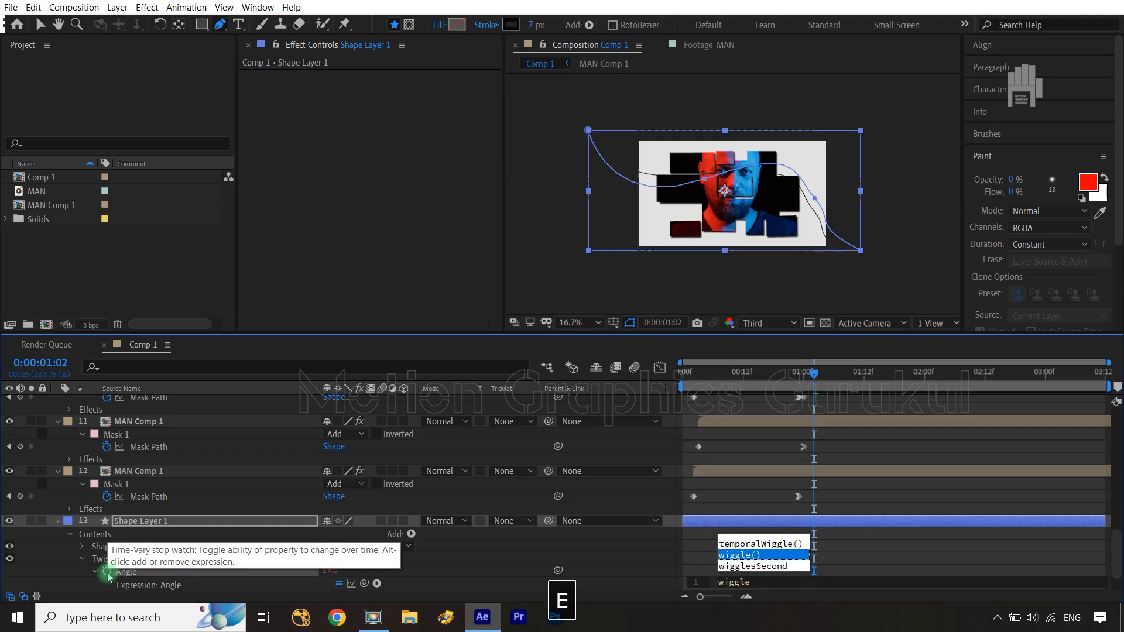
pyautogui.click(756, 556)
pyautogui.click(753, 577)
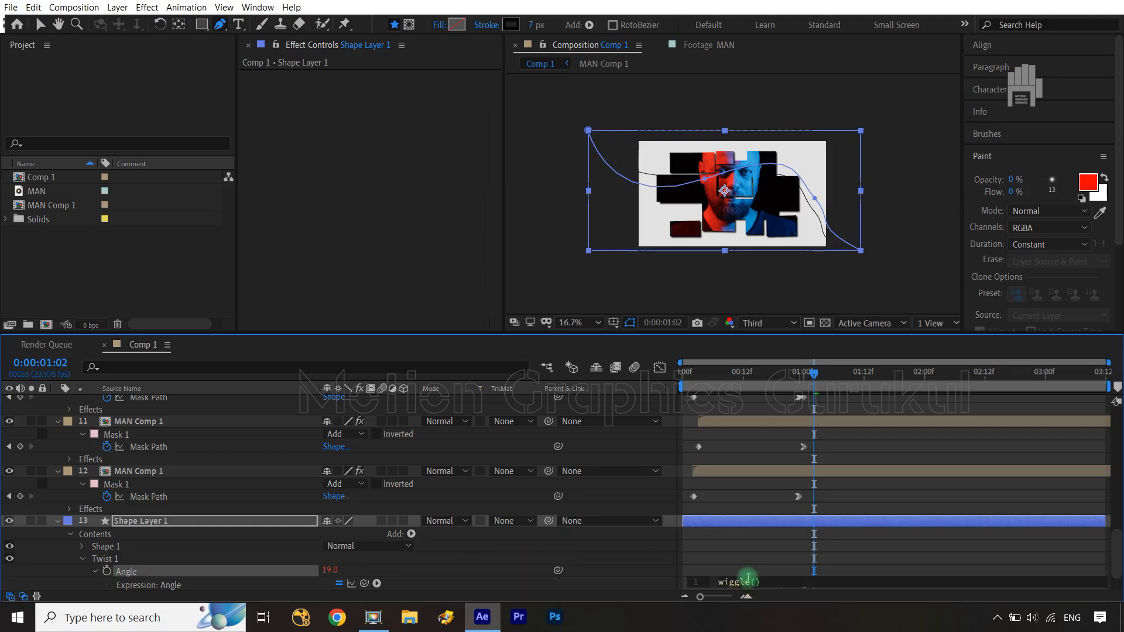
pyautogui.write('20,5')
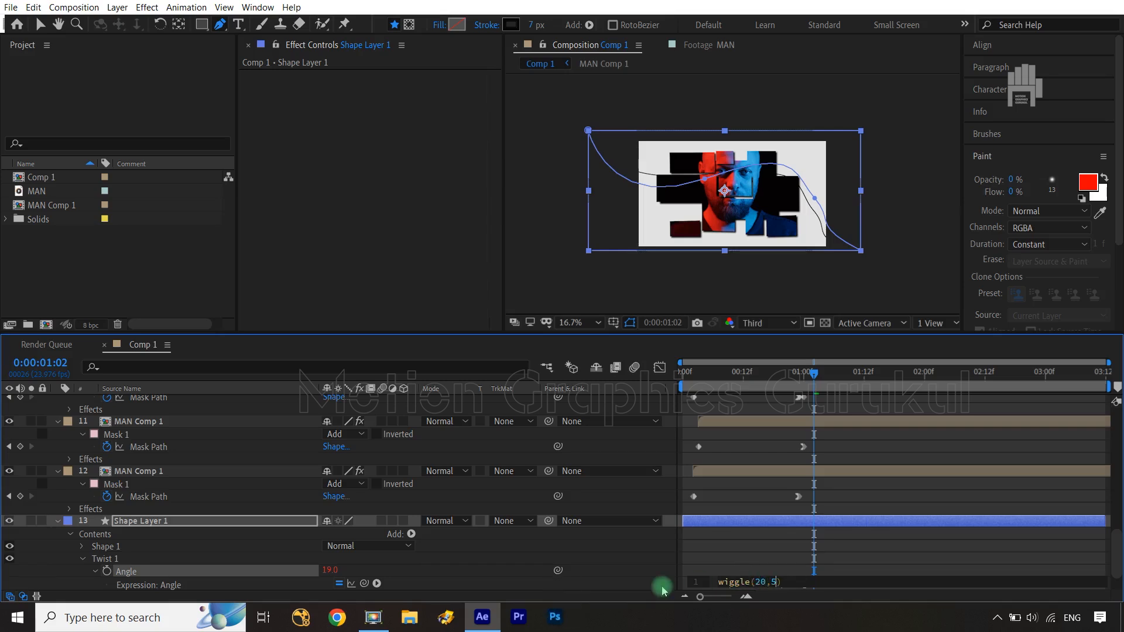
pyautogui.click(330, 361)
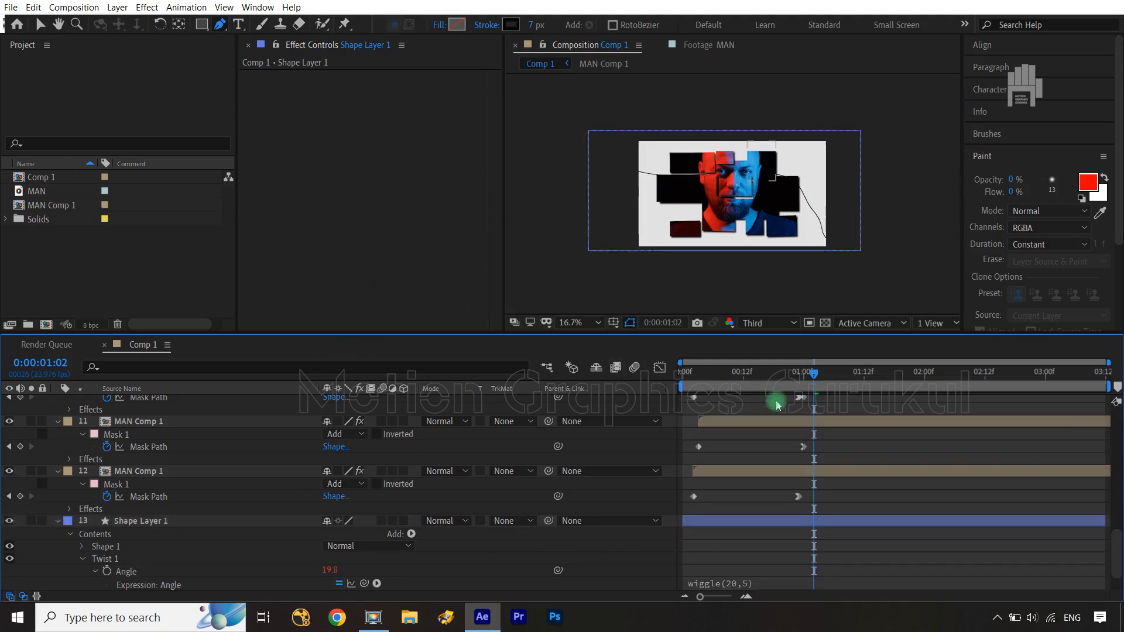
# Play back the composition from 0:00:00:00 to review the wiggling line behind the portrait
pyautogui.moveTo(814, 381); pyautogui.dragTo(647, 372)
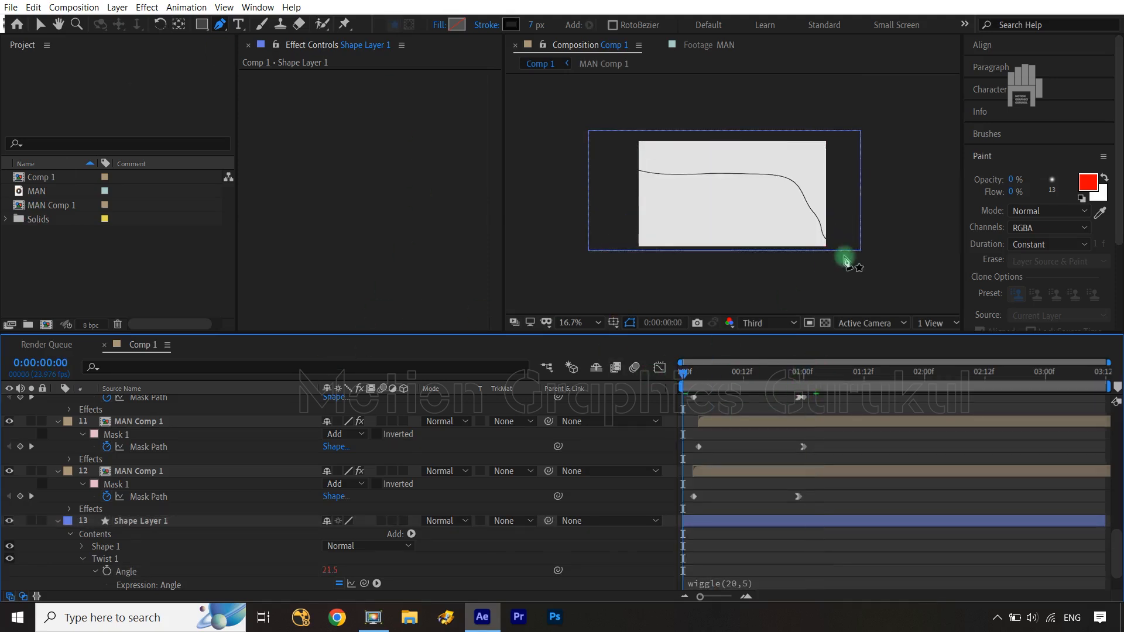
pyautogui.hotkey('shift', '/')
pyautogui.press('space')
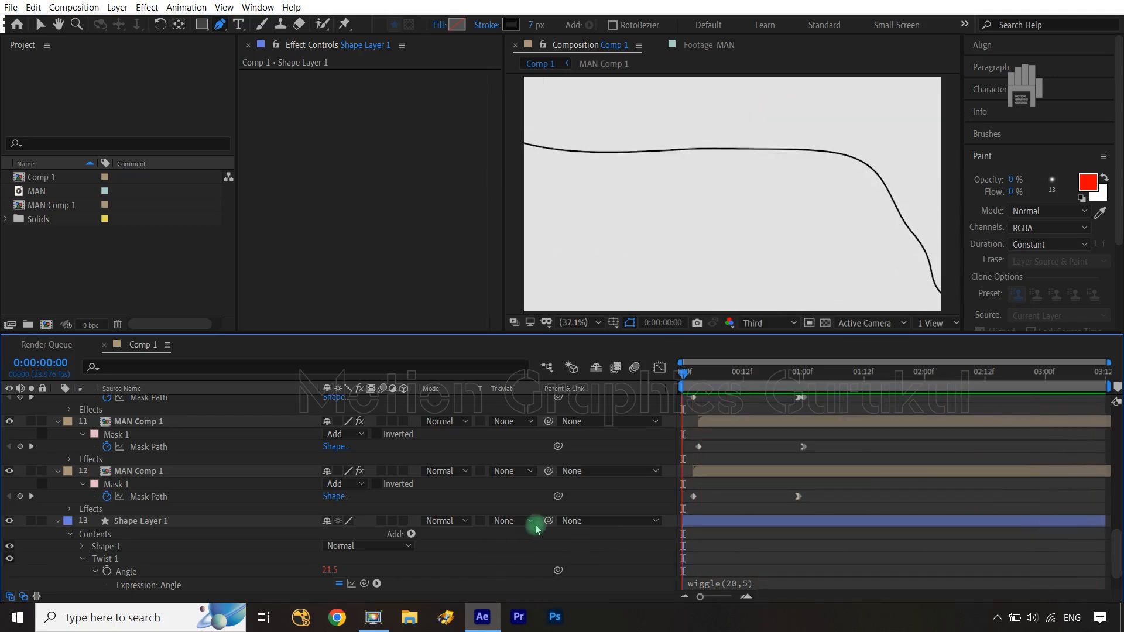
pyautogui.press('space')
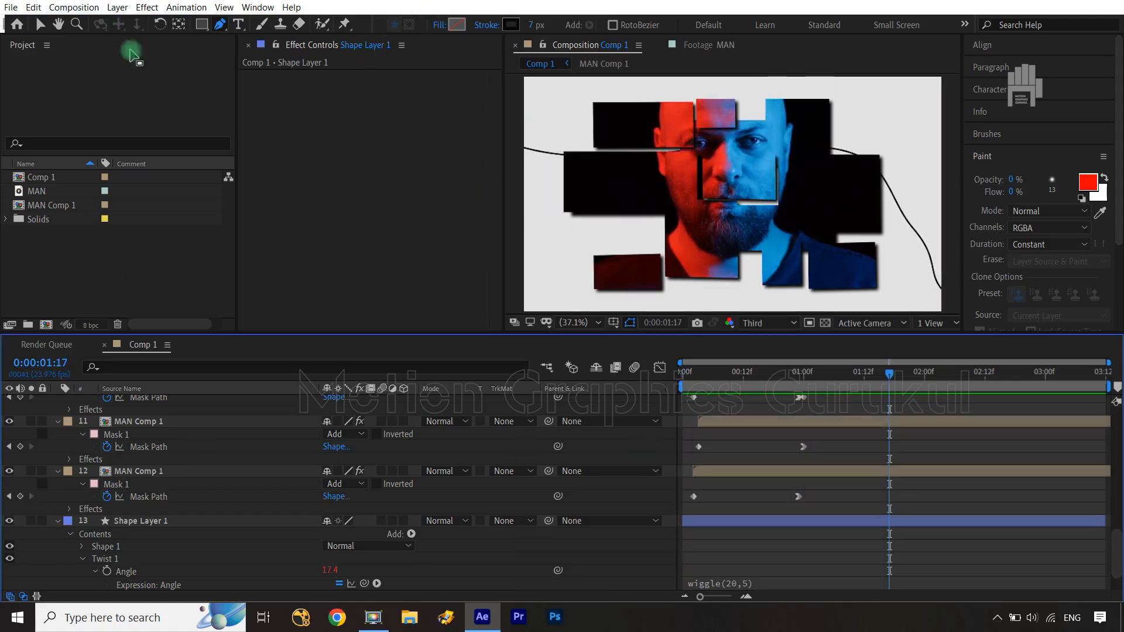
# With the Pen tool, draw a closed, irregular outline around the whole portrait, indented above the lower-left piece
pyautogui.click(740, 292)
pyautogui.moveTo(654, 299); pyautogui.dragTo(561, 282)
pyautogui.click(567, 250)
pyautogui.click(555, 226)
pyautogui.moveTo(532, 169); pyautogui.dragTo(678, 88)
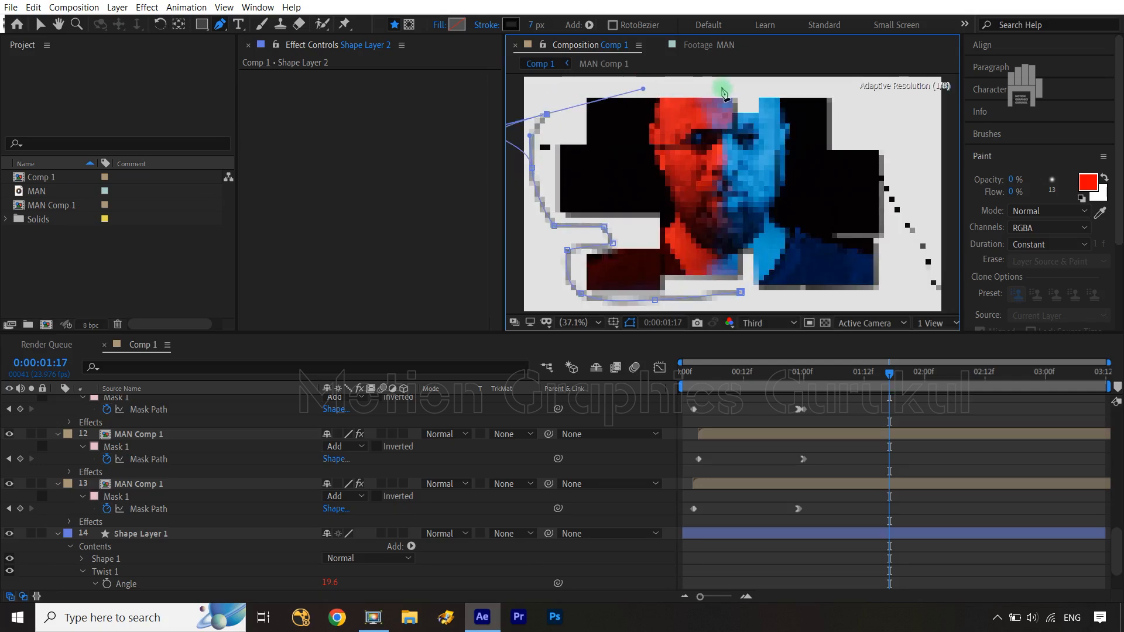
pyautogui.click(776, 98)
pyautogui.moveTo(854, 112); pyautogui.dragTo(936, 172)
pyautogui.moveTo(938, 210); pyautogui.dragTo(803, 308)
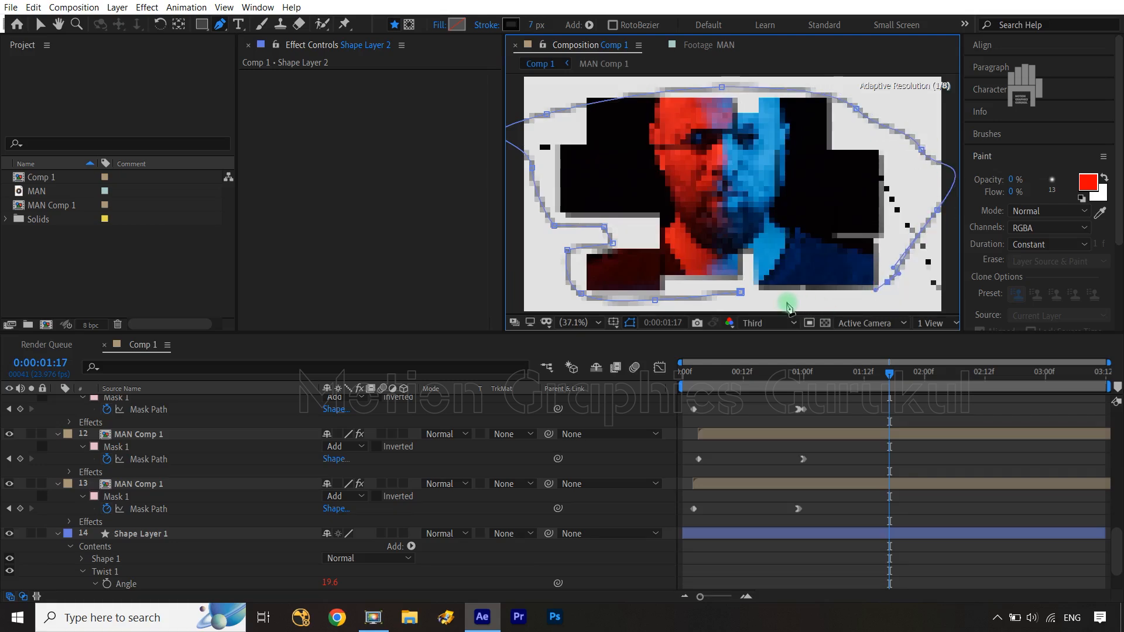
pyautogui.click(741, 293)
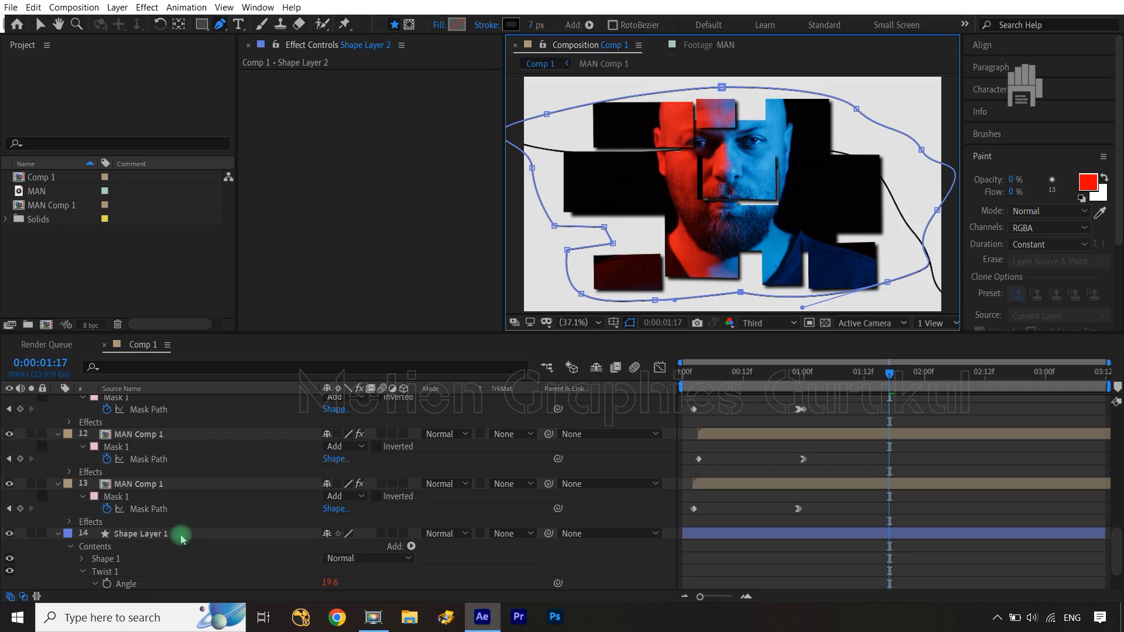
# Copy Twist 1 with its wiggle expression from Shape Layer 1 onto Shape Layer 2
pyautogui.click(111, 573)
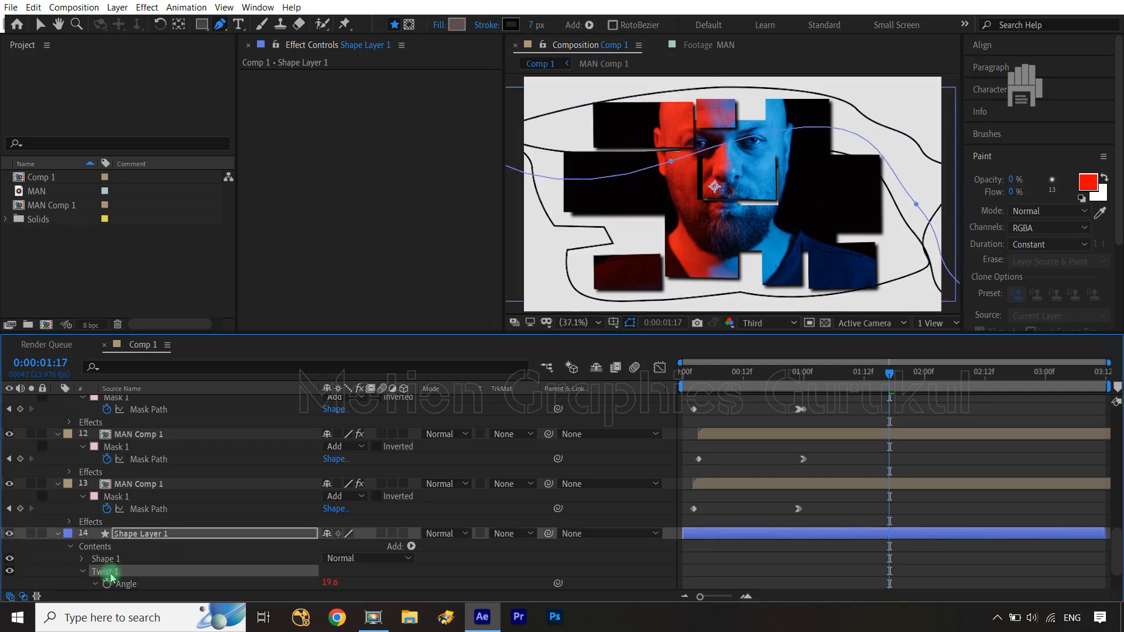
pyautogui.hotkey('ctrl', 'c')
pyautogui.scroll(10, 111, 577)
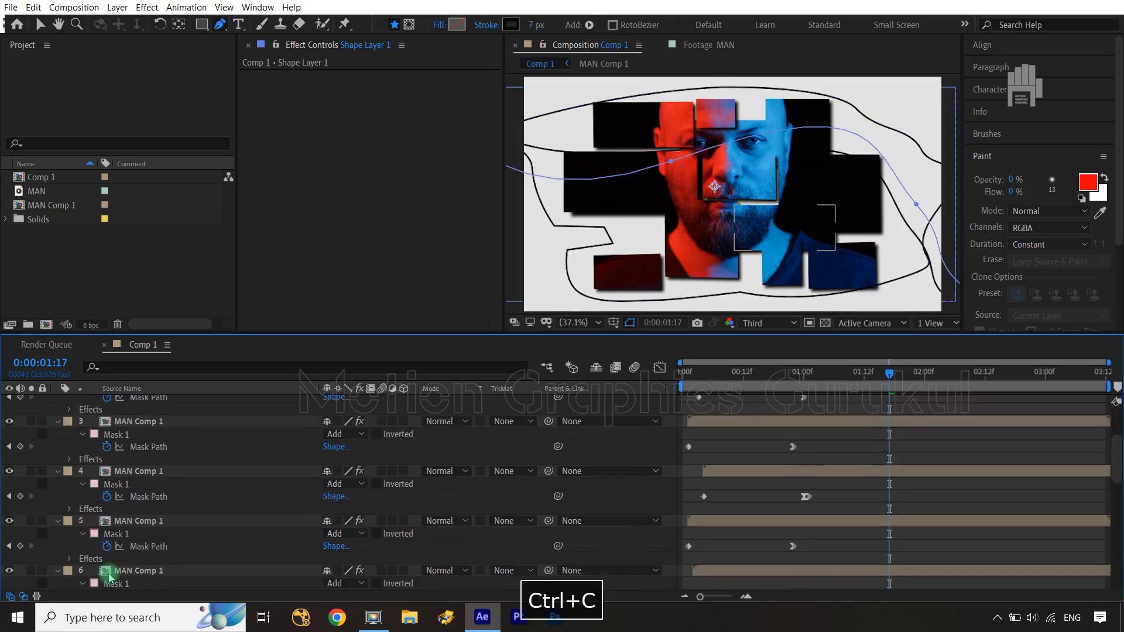
pyautogui.click(152, 402)
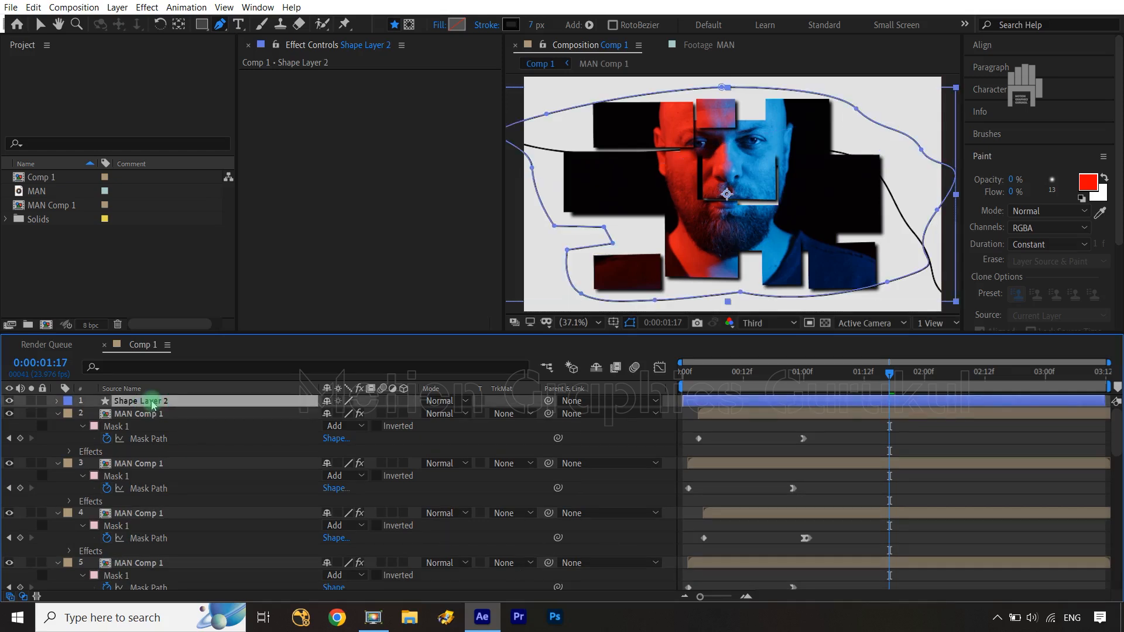
pyautogui.hotkey('ctrl', 'v')
pyautogui.click(472, 436)
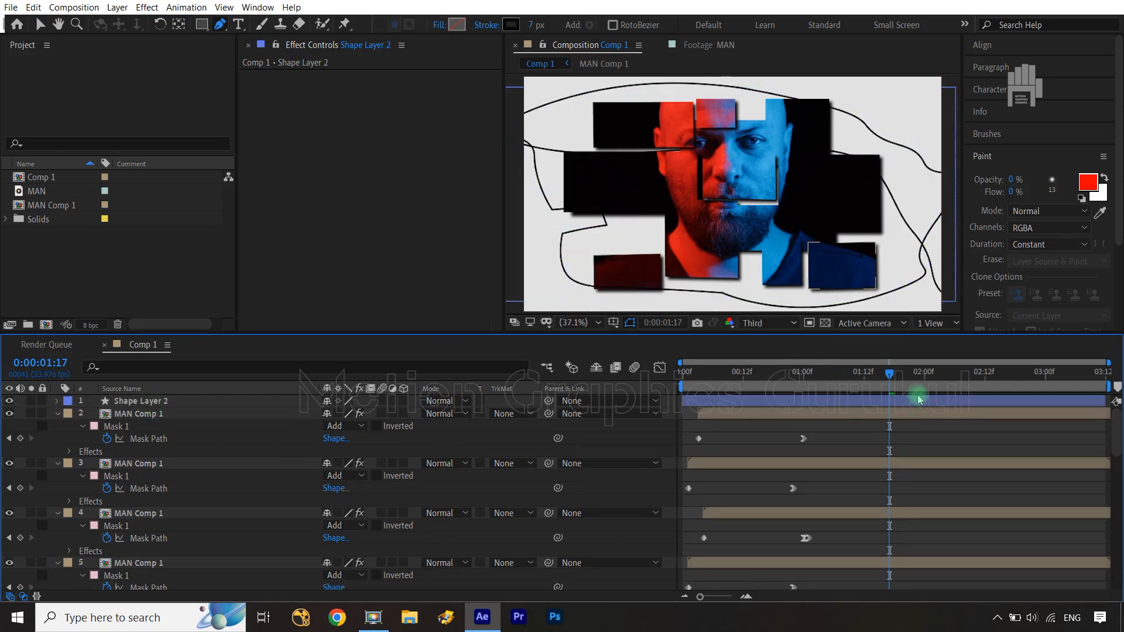
# Play back the composition from 0:00:00:00 to review both wiggling lines together with the portrait
pyautogui.moveTo(891, 378); pyautogui.dragTo(640, 409)
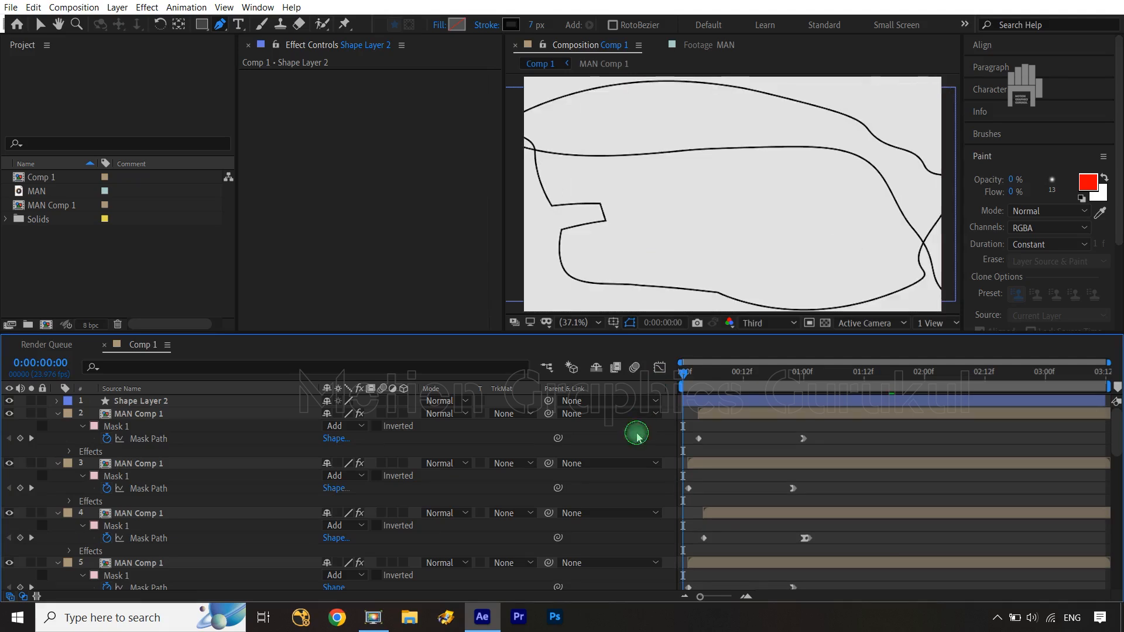
pyautogui.press('space')
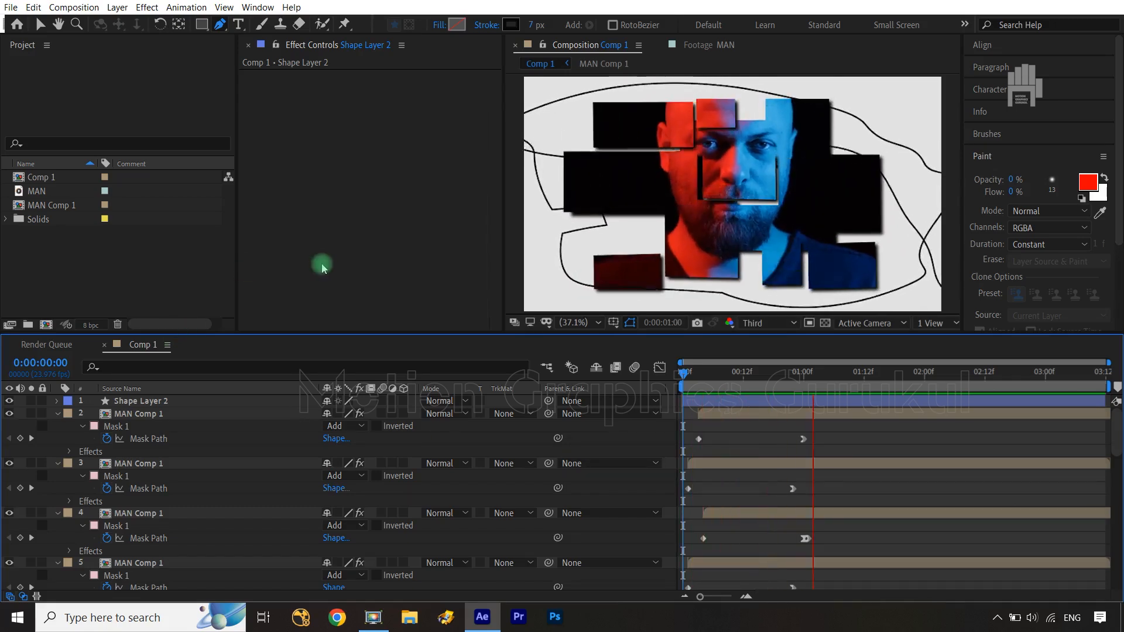
pyautogui.press('space')
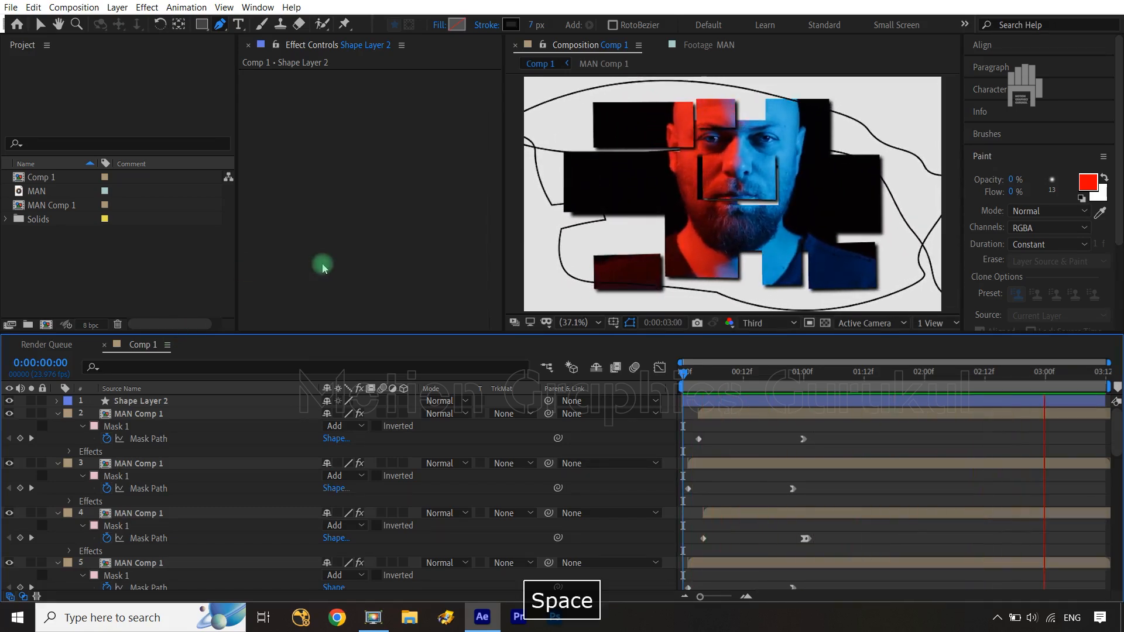
# Set the stroke width of Shape Layer 2 to 5 px
pyautogui.click(176, 400)
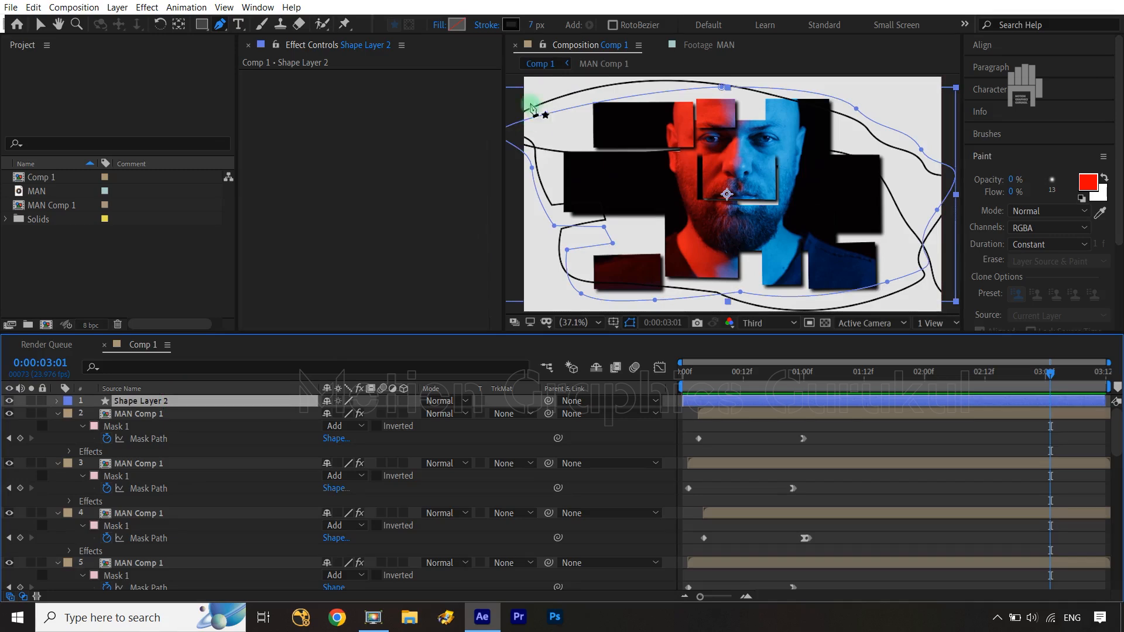
pyautogui.write('5')
pyautogui.click(512, 430)
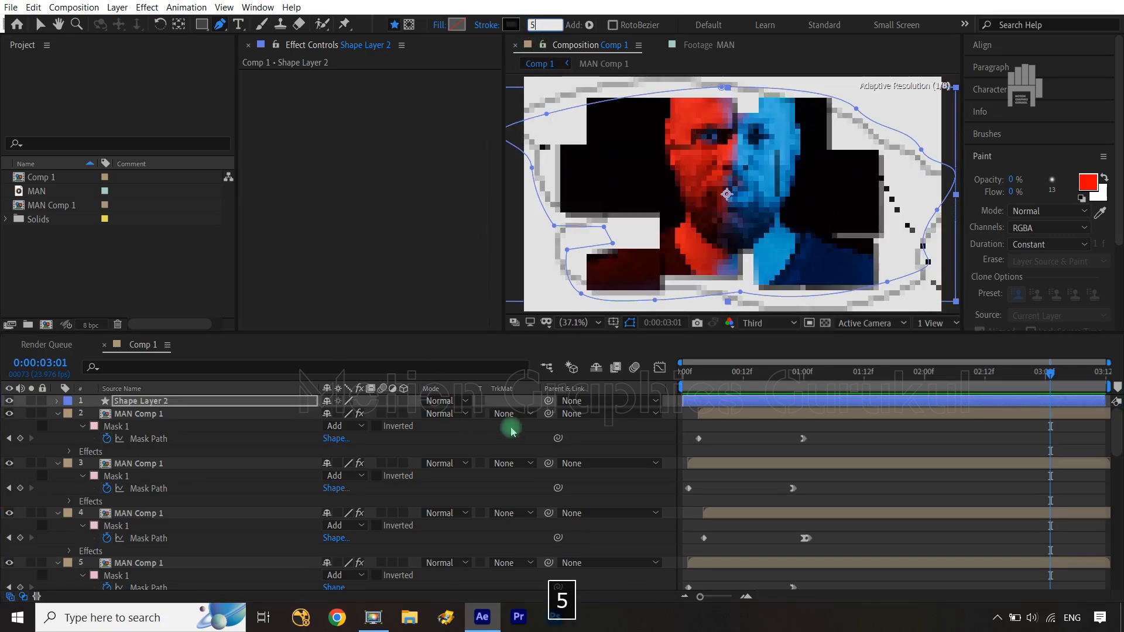
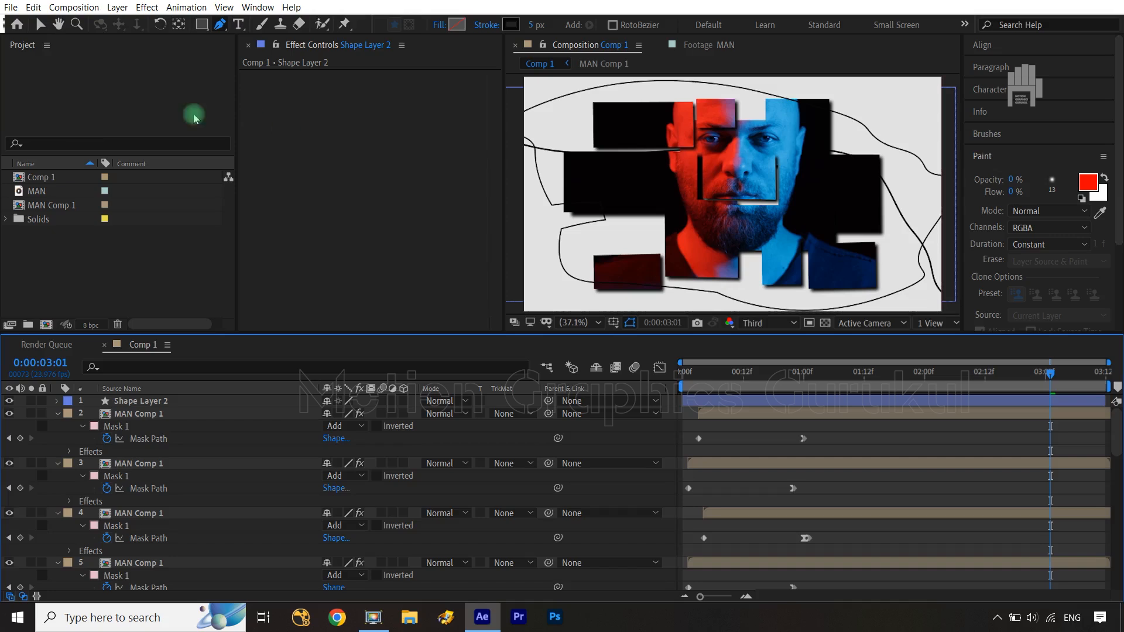
# Add a rectangle shape layer covering the whole composition and set its black stroke width to 163 px, forming a border
pyautogui.doubleClick(200, 25)
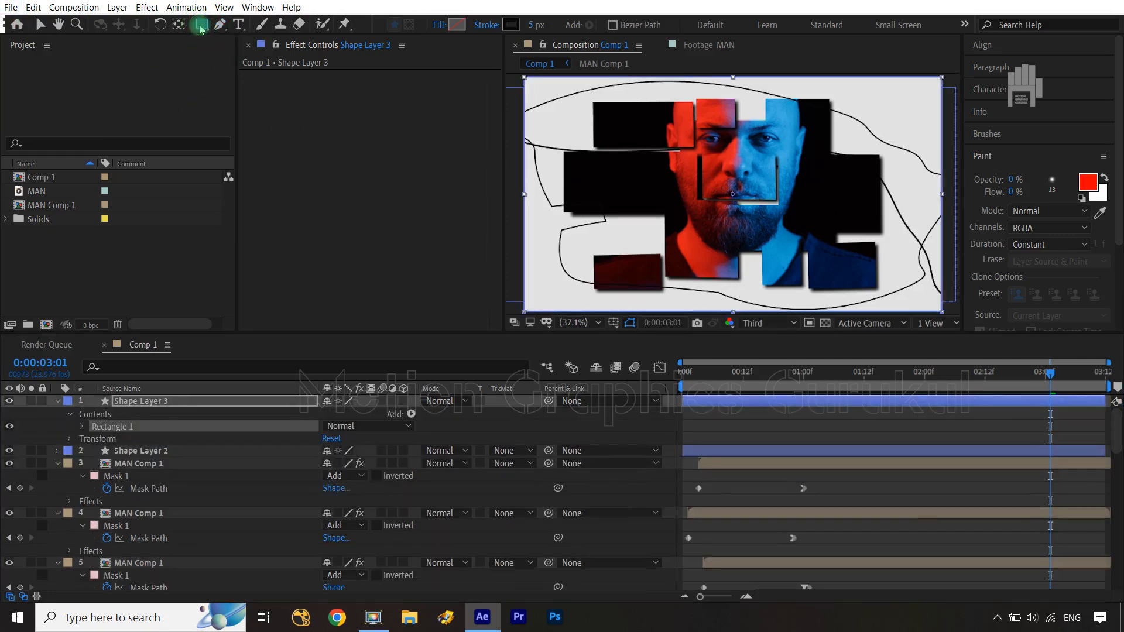
pyautogui.press('v')
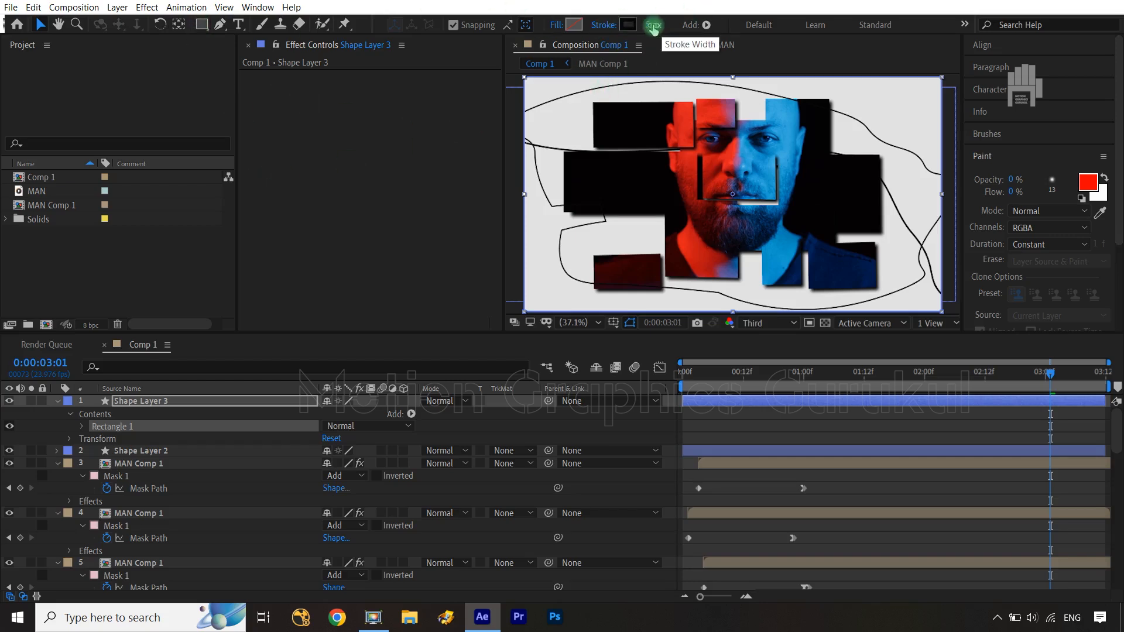
pyautogui.moveTo(649, 26); pyautogui.dragTo(729, 24)
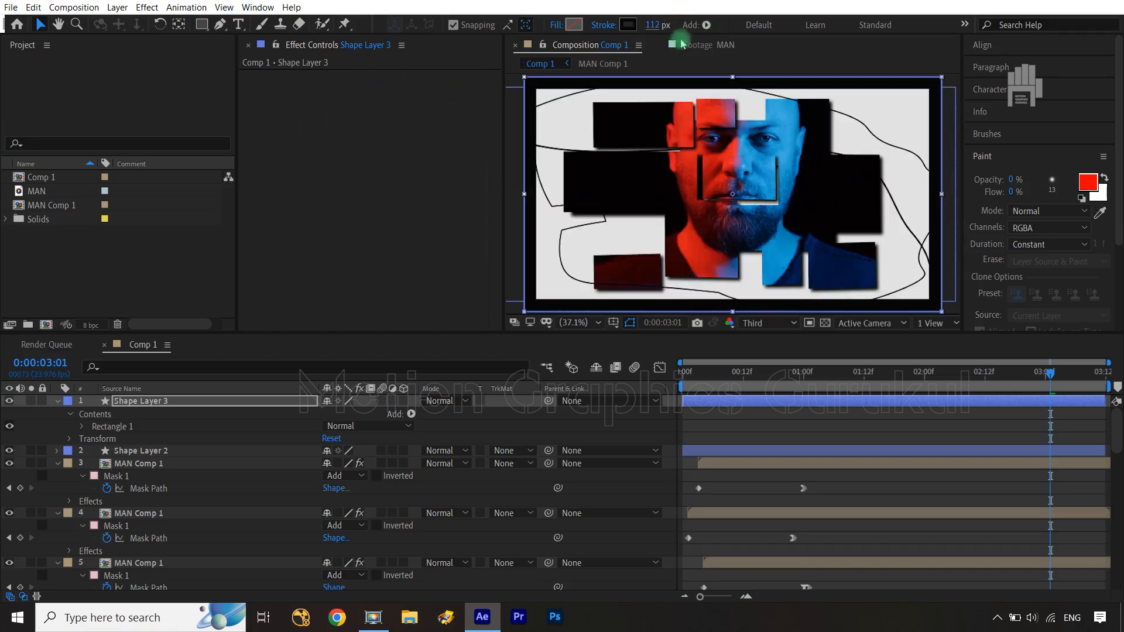
pyautogui.moveTo(678, 23); pyautogui.dragTo(697, 27)
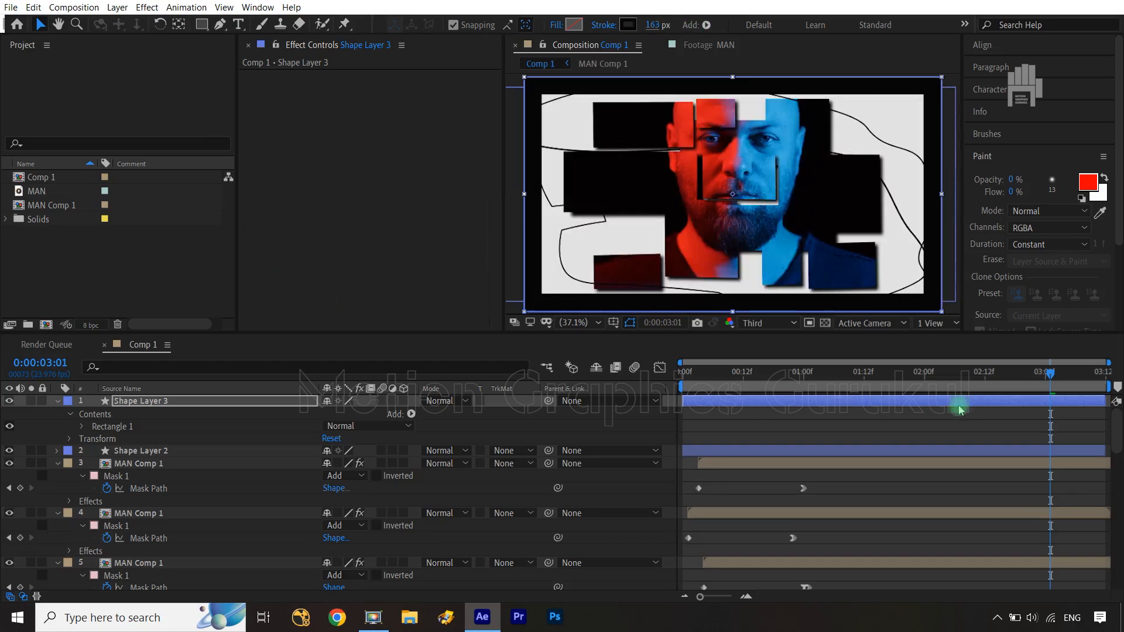
# Play back the composition from 0:00:00:00 to review the black border around the animation
pyautogui.moveTo(1048, 373); pyautogui.dragTo(624, 424)
pyautogui.press('space')
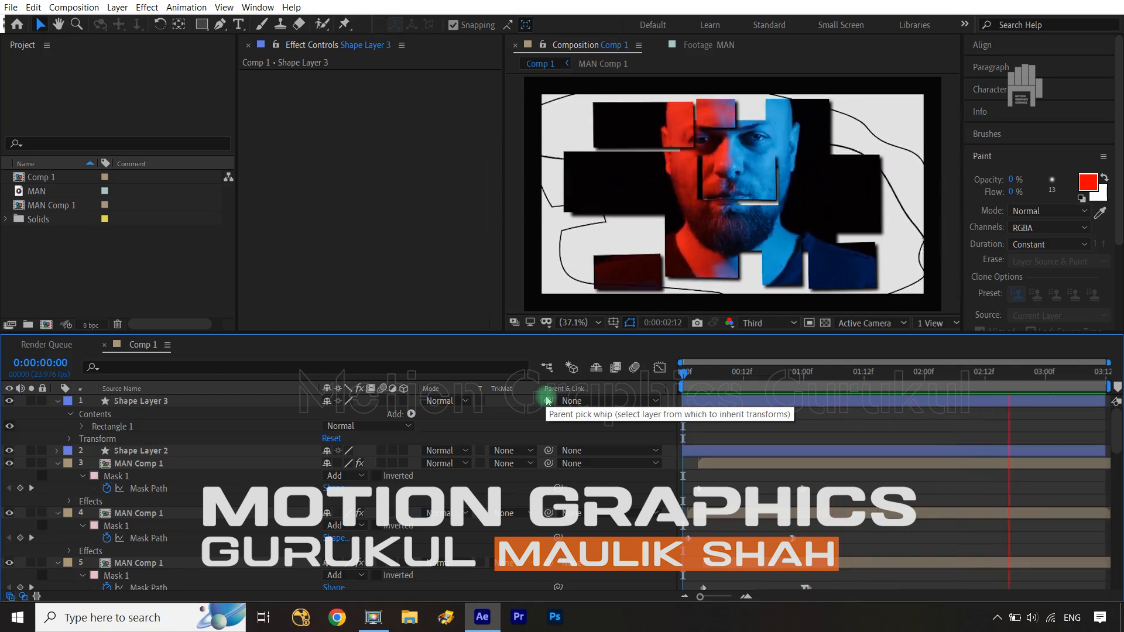
pyautogui.press('space')
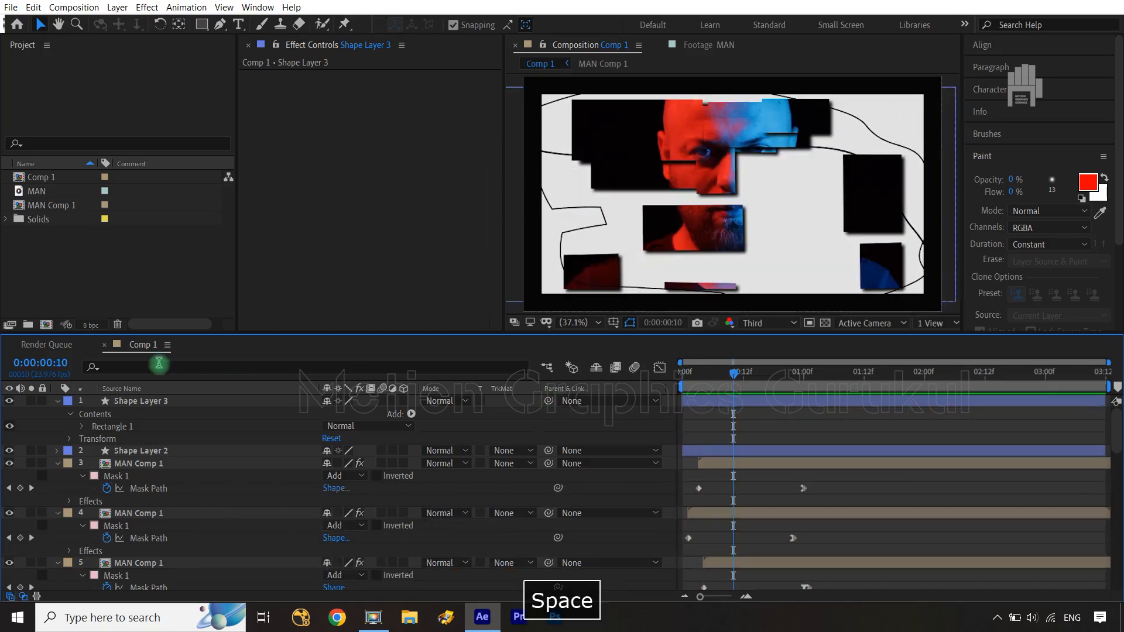
# Add an adjustment layer directly above the uppermost MAN Comp 1 layer and apply the Glow effect to it
pyautogui.click(162, 464)
pyautogui.hotkey('ctrl', 'alt', 'y')
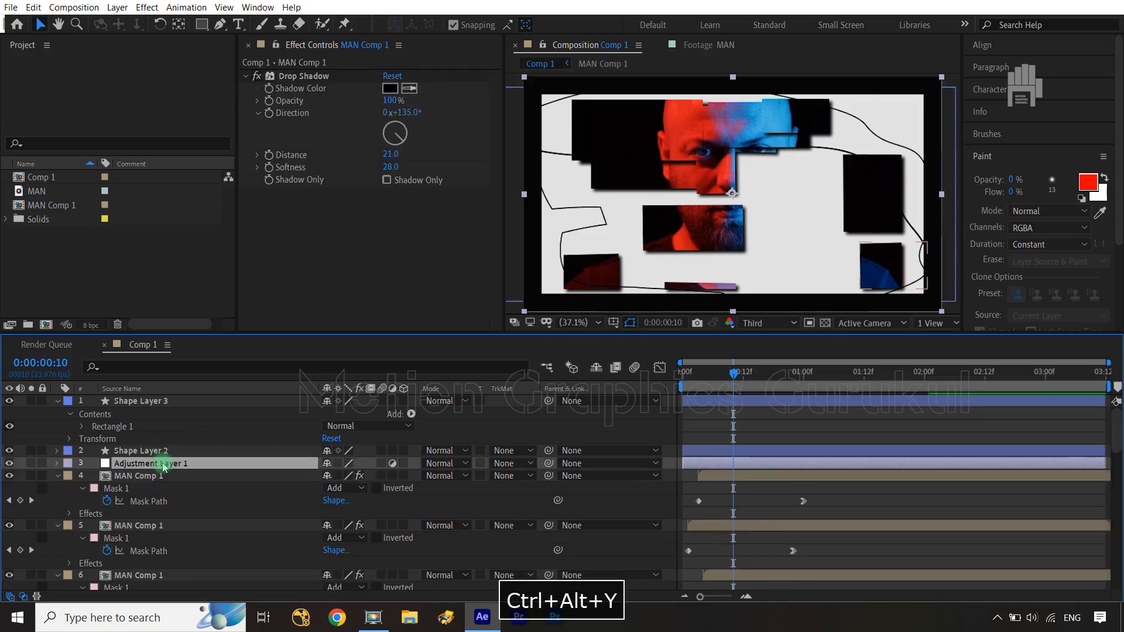
pyautogui.click(184, 12)
pyautogui.moveTo(151, 13)
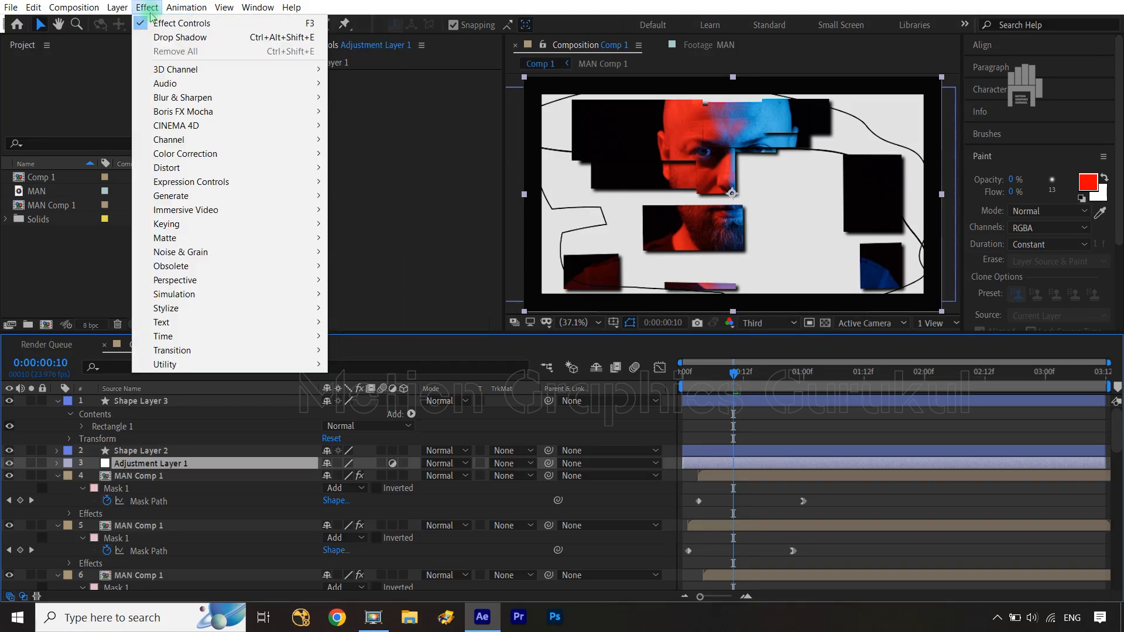
pyautogui.click(154, 103)
pyautogui.click(147, 7)
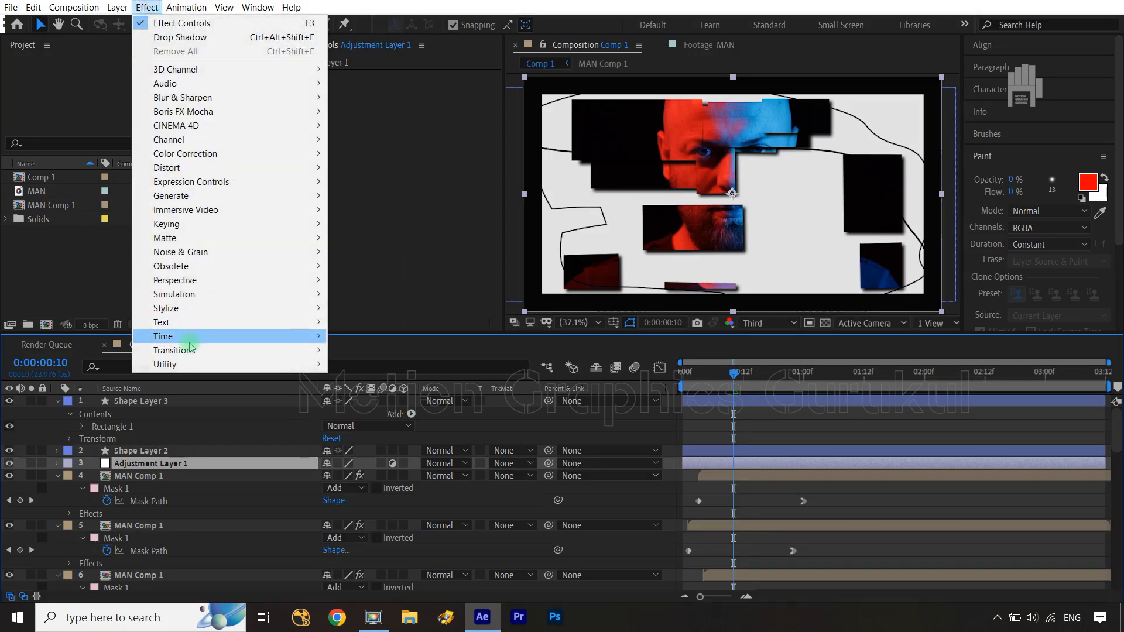
pyautogui.moveTo(181, 312)
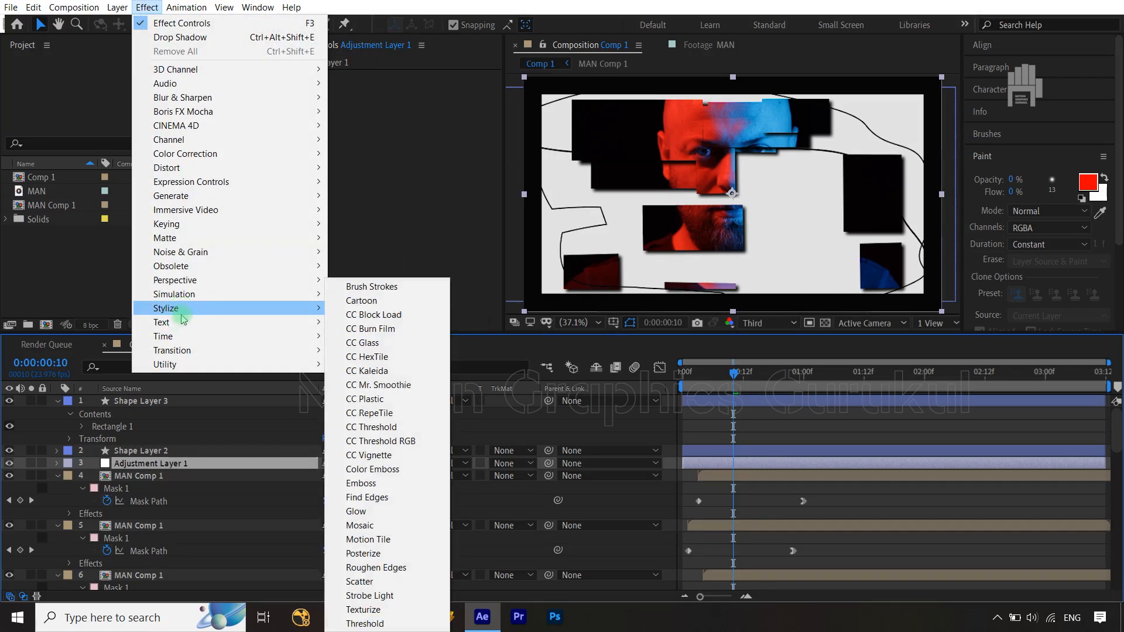
pyautogui.click(386, 514)
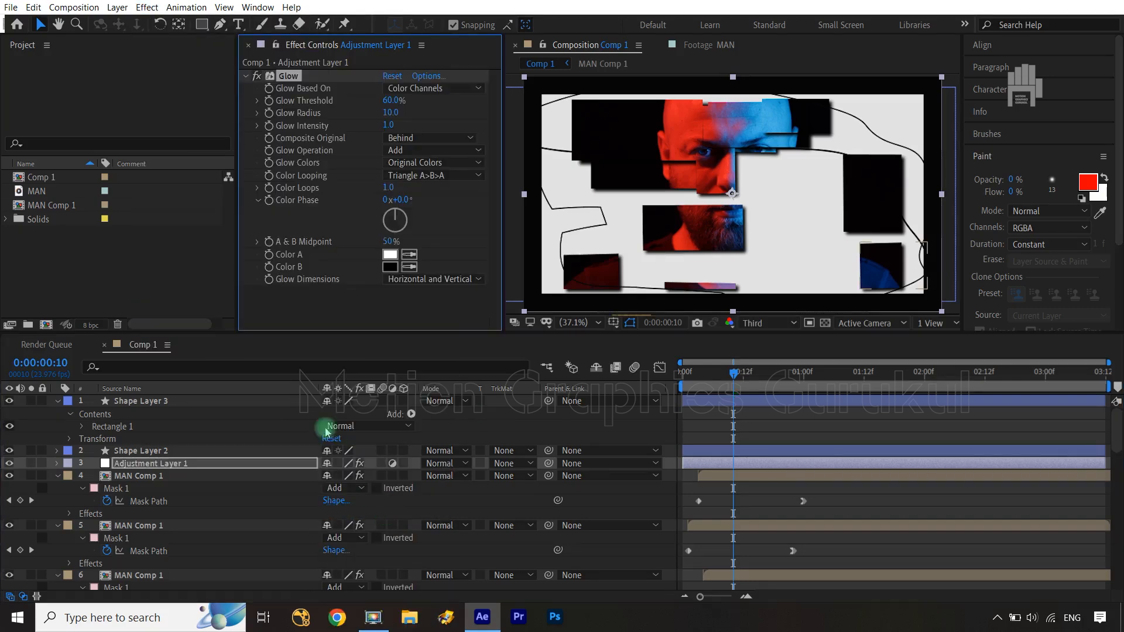
# Set the Glow effect's threshold to 20%, its radius to 50 and its intensity to 0.4
pyautogui.write('2')
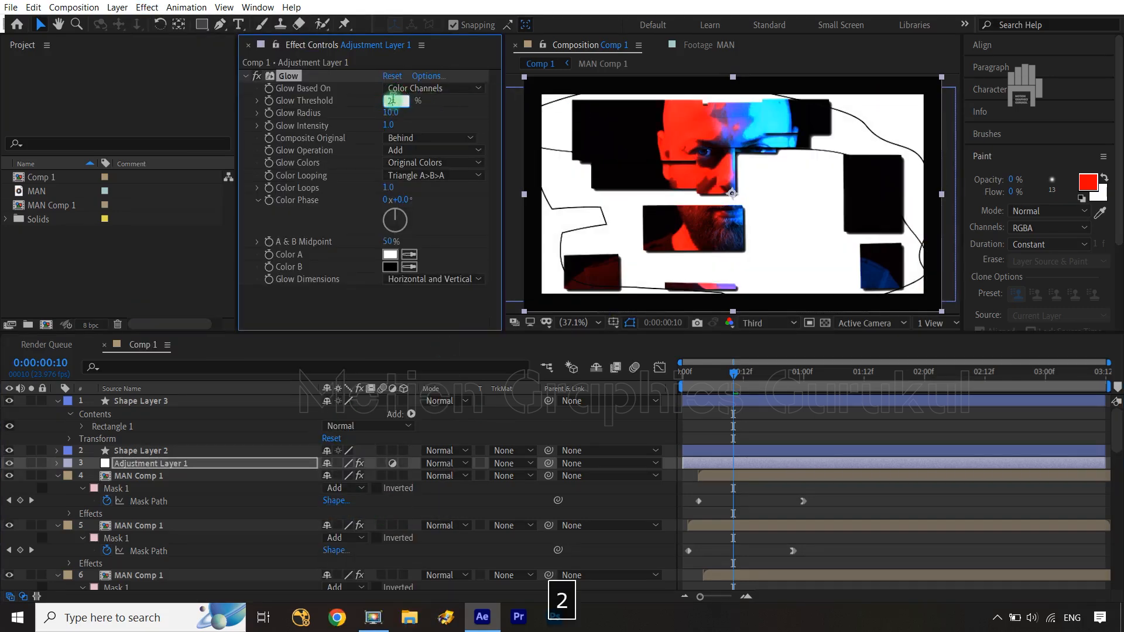
pyautogui.write('0')
pyautogui.click(445, 114)
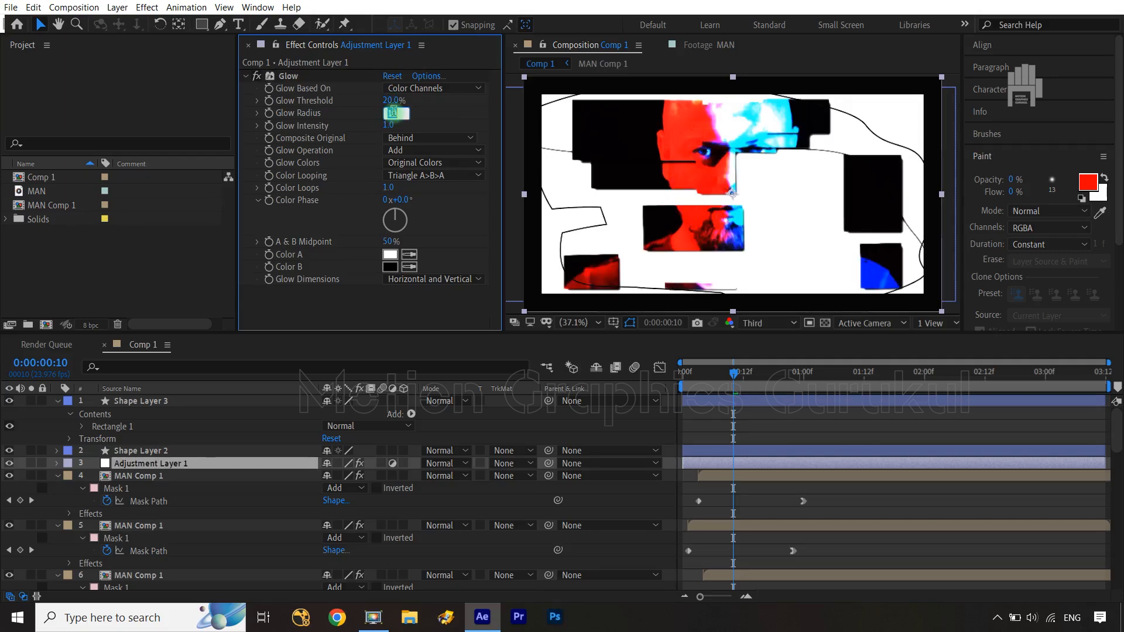
pyautogui.write('50.0')
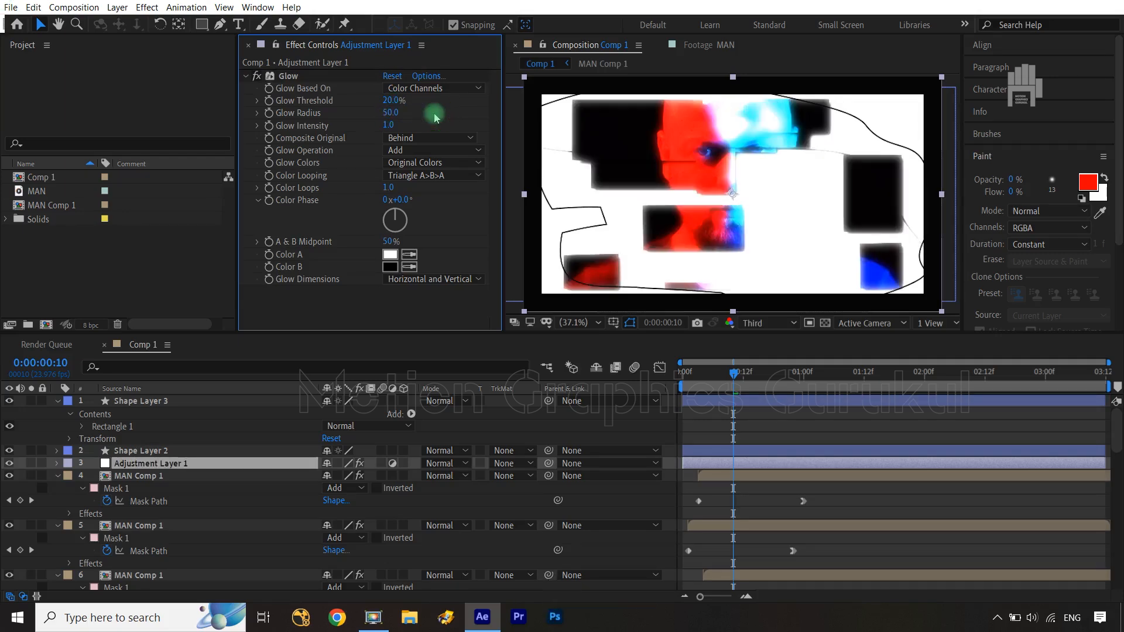
pyautogui.click(391, 125)
pyautogui.write('.')
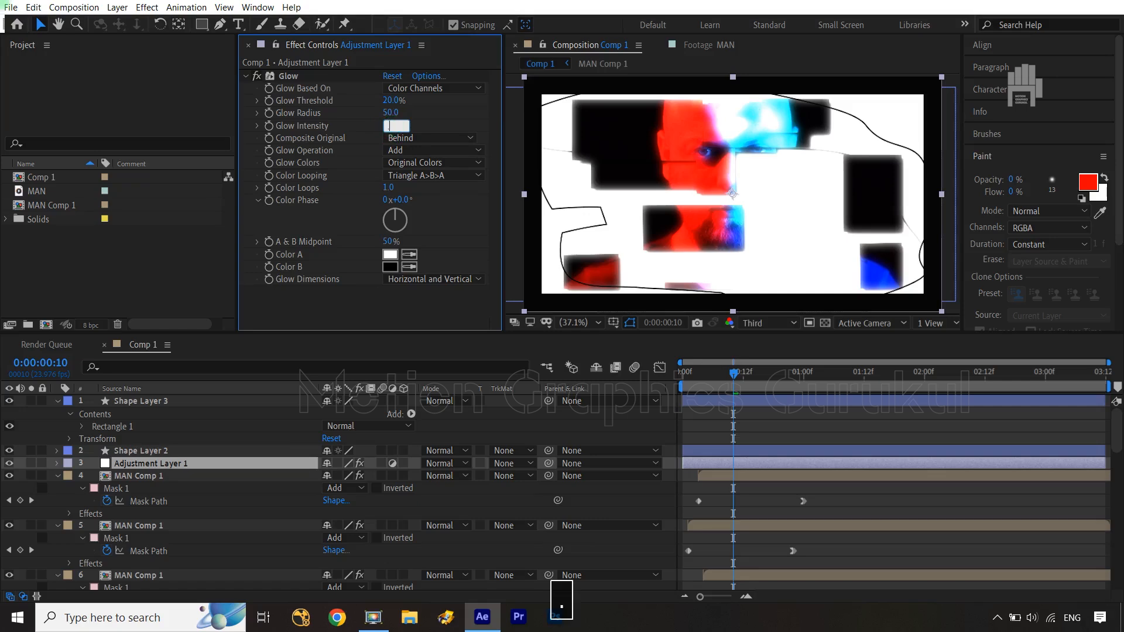
pyautogui.write('4')
pyautogui.press('Return')
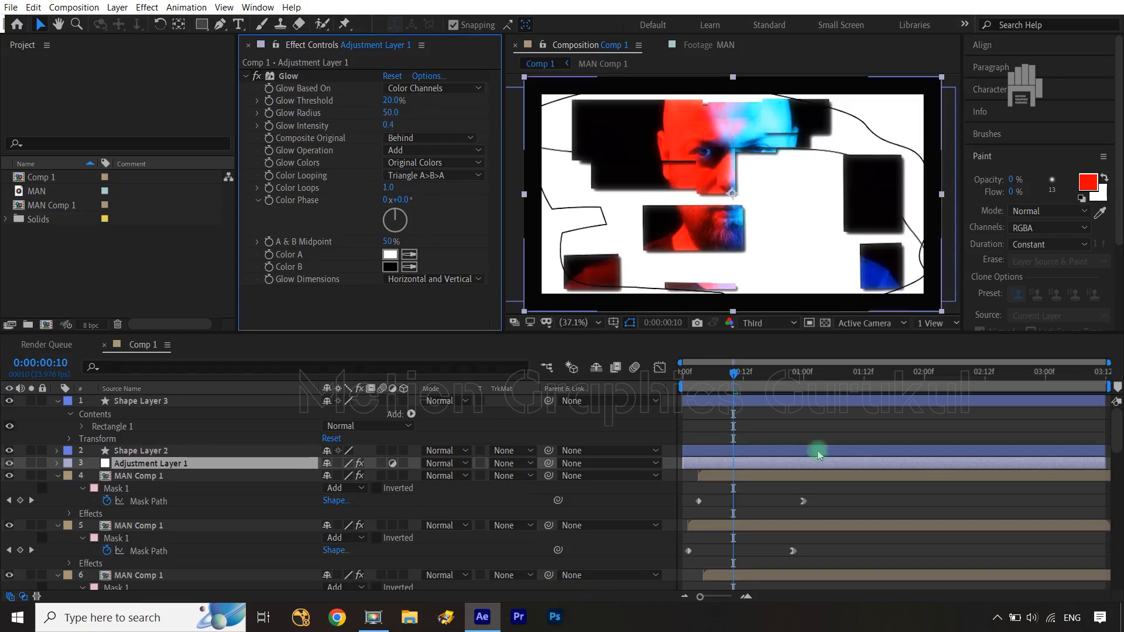
# Compare the playback from 0:00:00:00 with and without Glow, and delete the Glow effect from Adjustment Layer 1
pyautogui.click(724, 372)
pyautogui.click(676, 381)
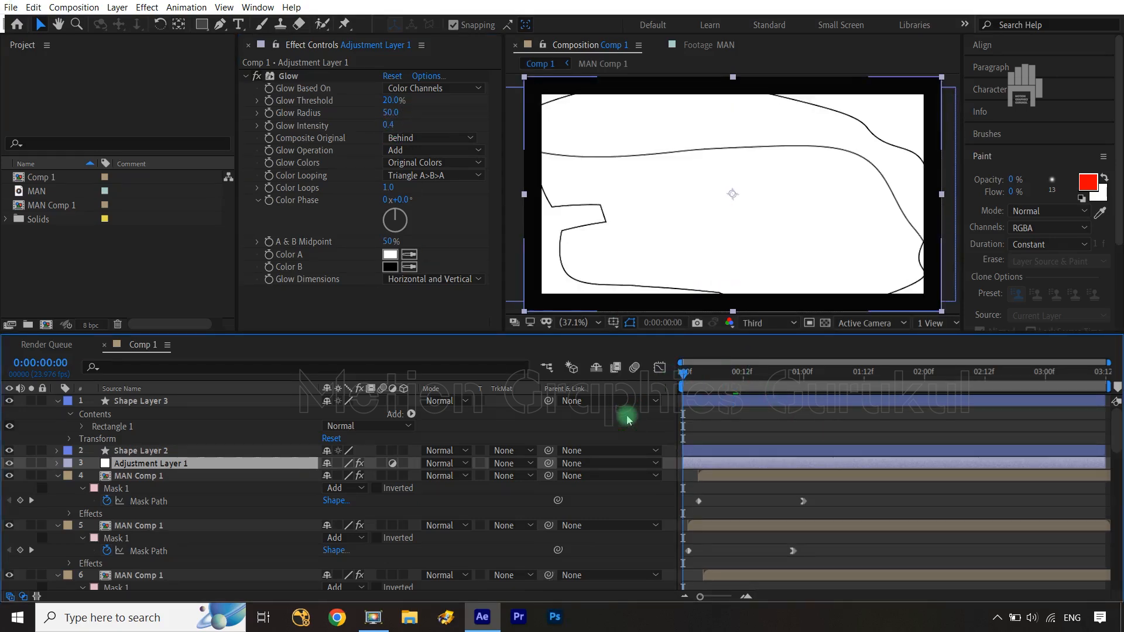
pyautogui.press('space')
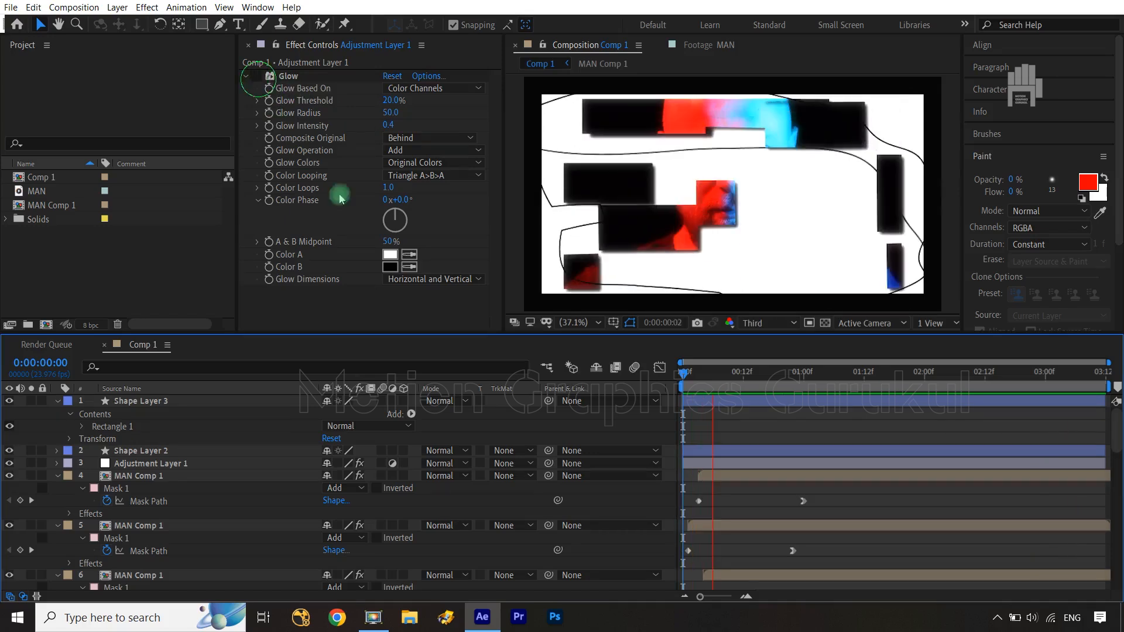
pyautogui.click(420, 292)
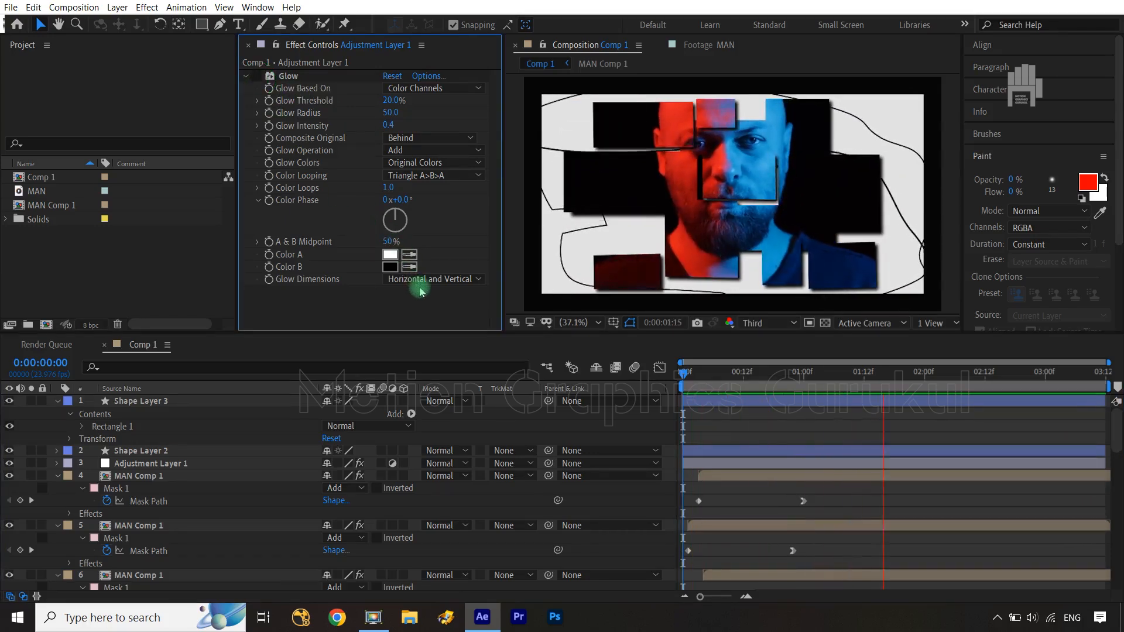
pyautogui.press('space')
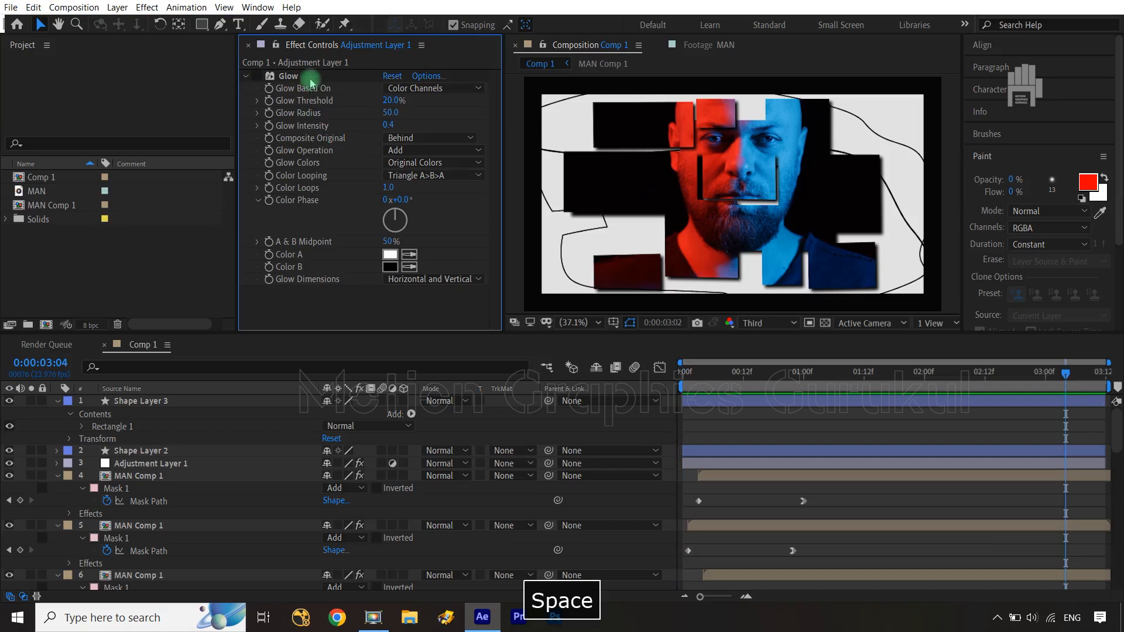
pyautogui.click(288, 77)
pyautogui.press('Delete')
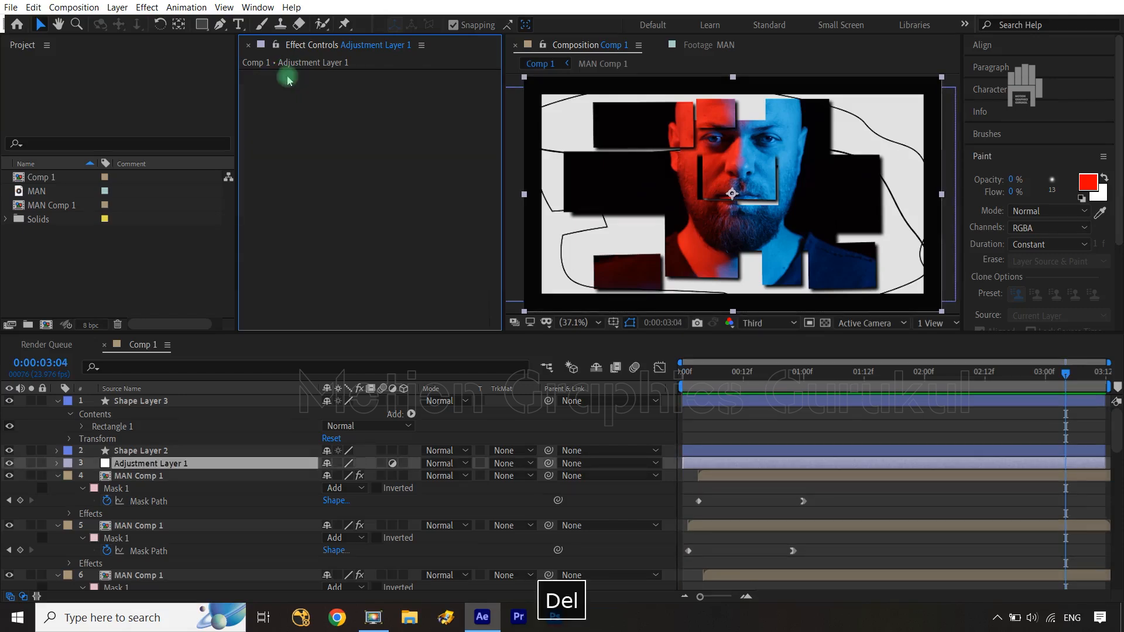
# Add a new null object to Comp 1
pyautogui.rightClick(628, 508)
pyautogui.moveTo(663, 369)
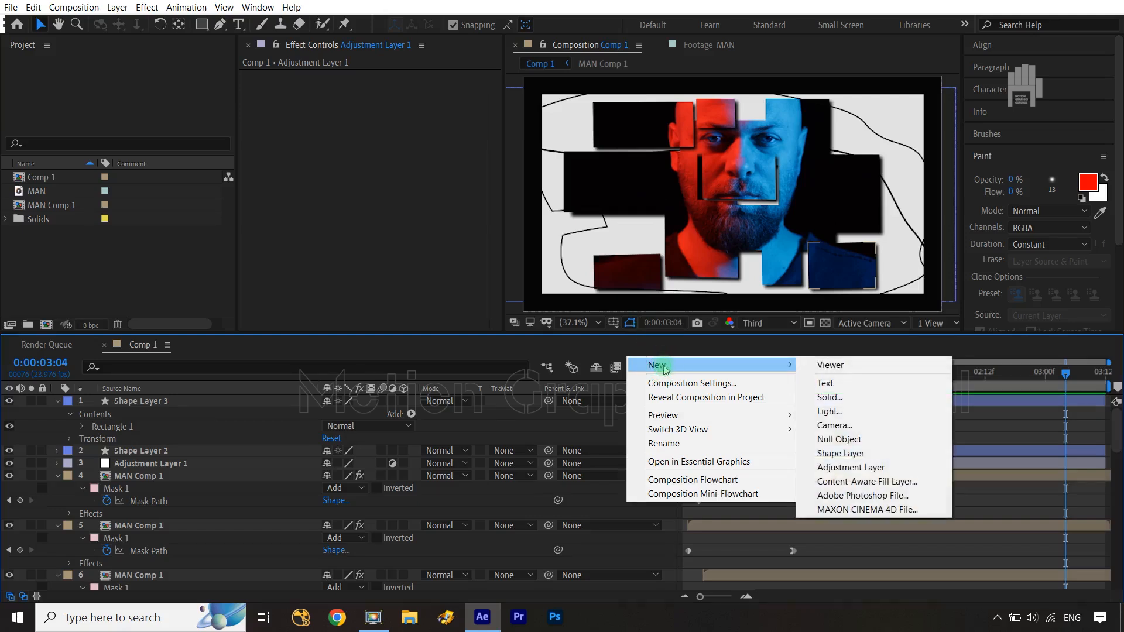
pyautogui.click(896, 447)
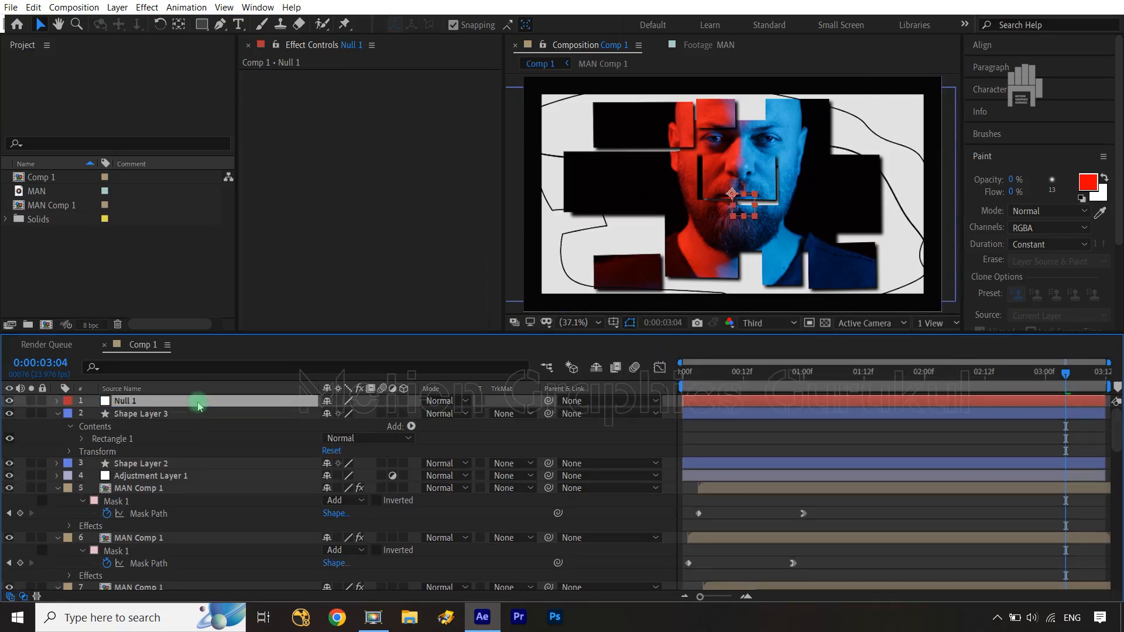
# Parent all twelve MAN Comp 1 layers to Null 1
pyautogui.click(133, 488)
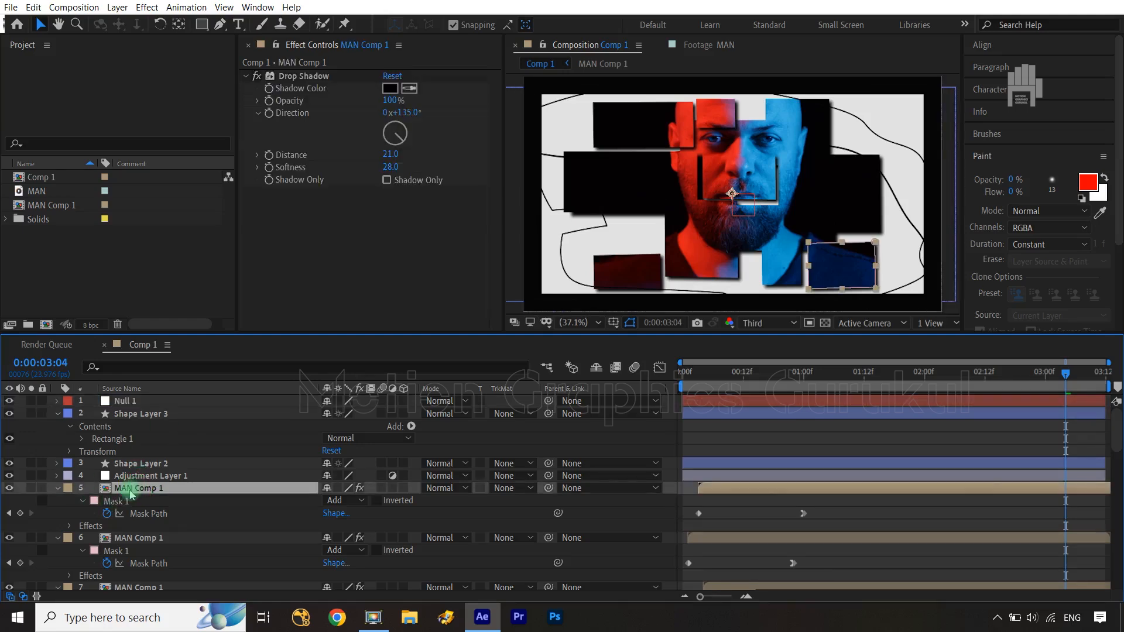
pyautogui.scroll(-10, 130, 495)
pyautogui.scroll(-5, 130, 495)
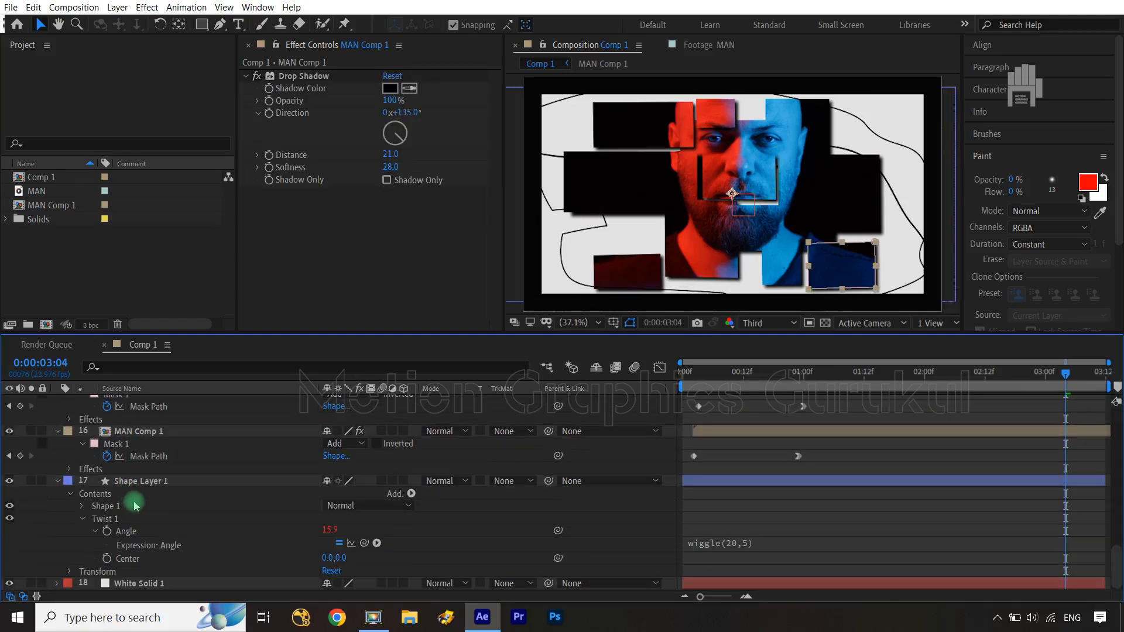
pyautogui.keyDown('shift'); pyautogui.click(146, 434); pyautogui.keyUp('shift')
pyautogui.scroll(15, 147, 435)
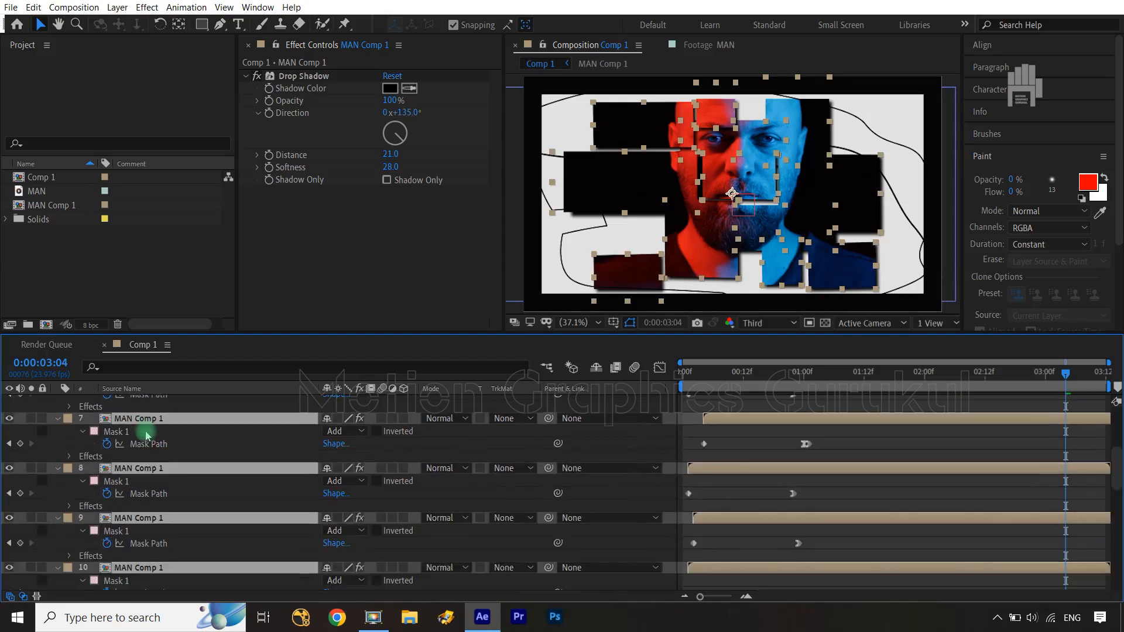
pyautogui.moveTo(548, 488); pyautogui.dragTo(131, 402)
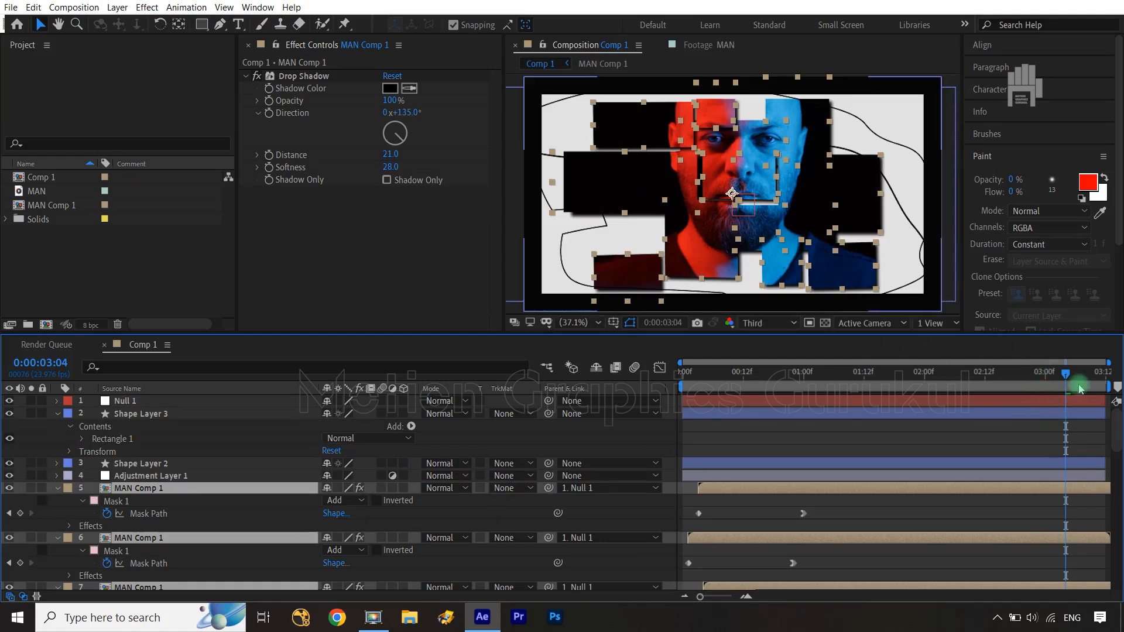
# Keyframe Null 1's Scale from 100% at 0:00:00:00 to 150% at 0:00:03:11
pyautogui.press('Home')
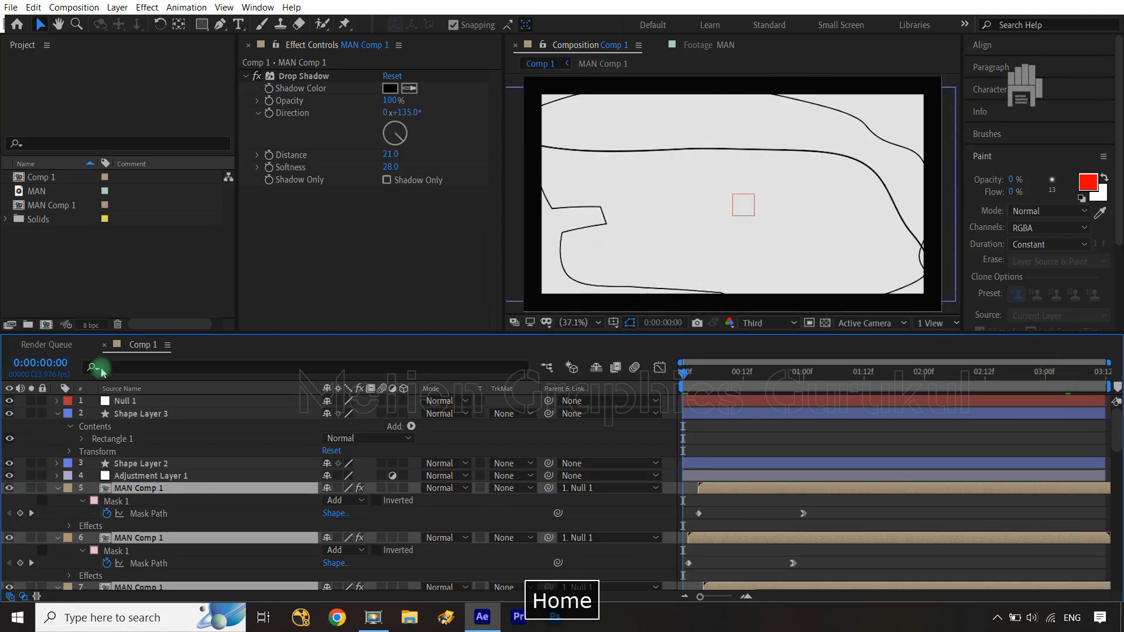
pyautogui.click(128, 401)
pyautogui.press('s')
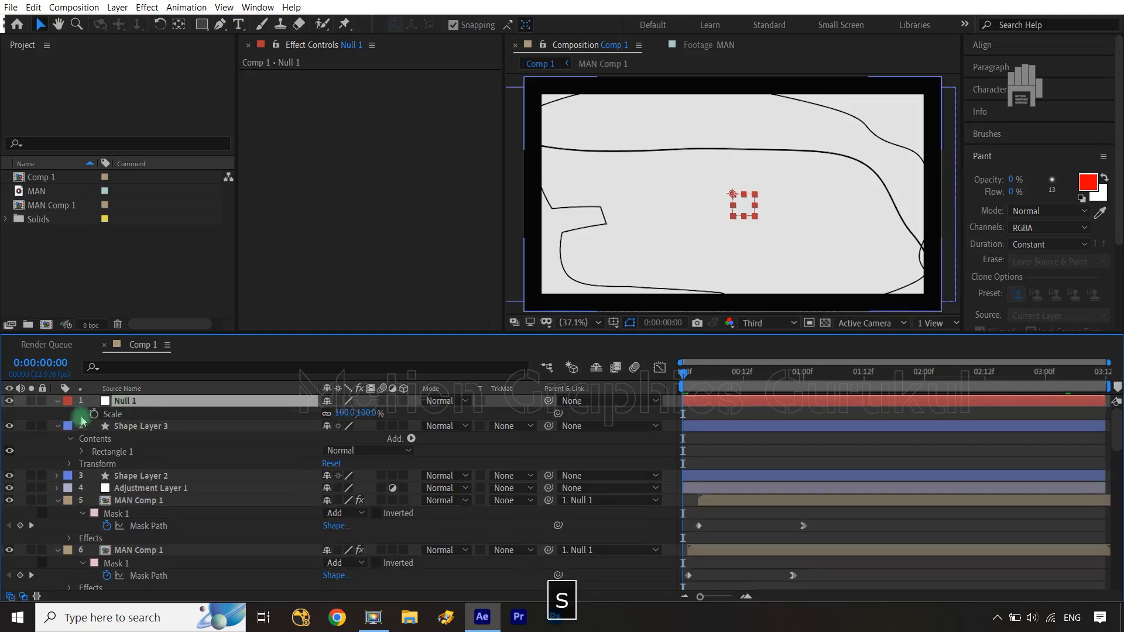
pyautogui.click(94, 414)
pyautogui.press('End')
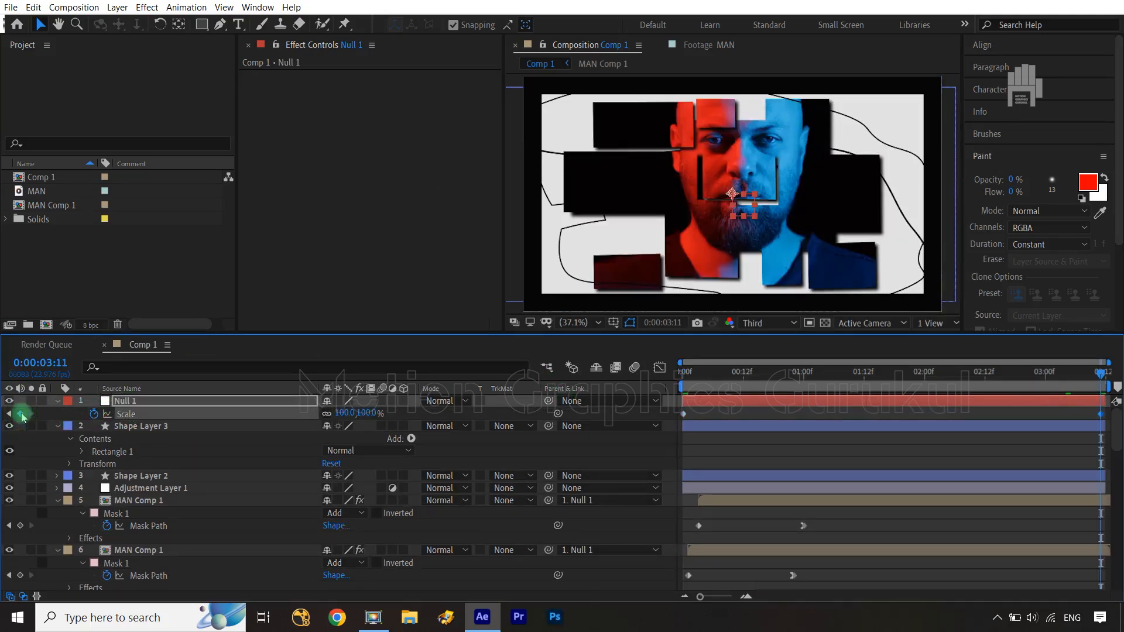
pyautogui.click(9, 414)
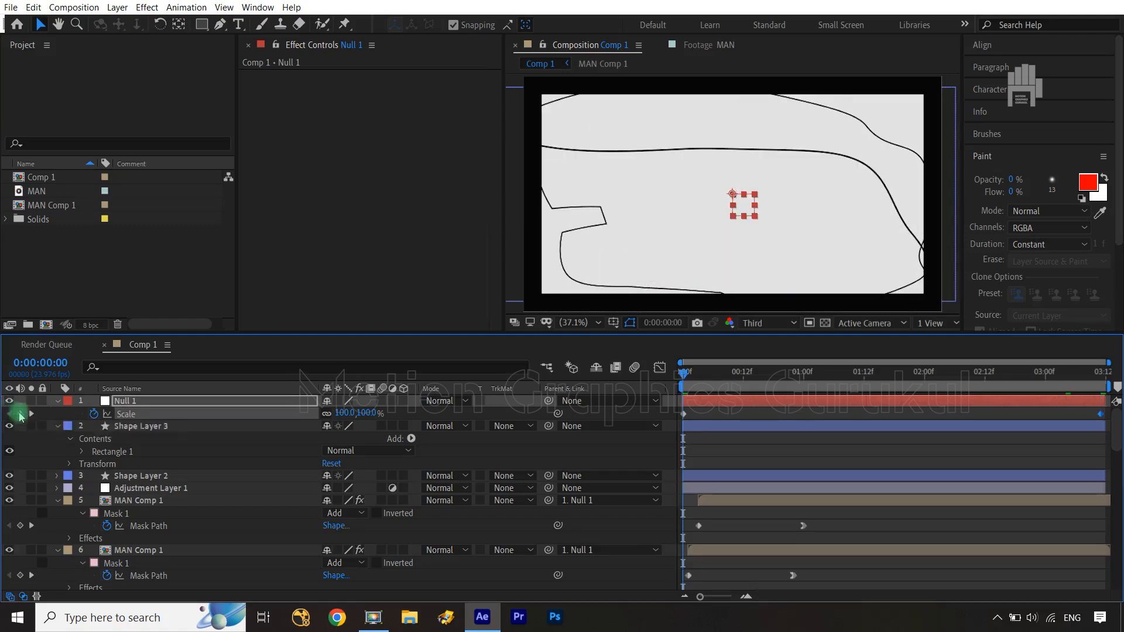
pyautogui.click(32, 414)
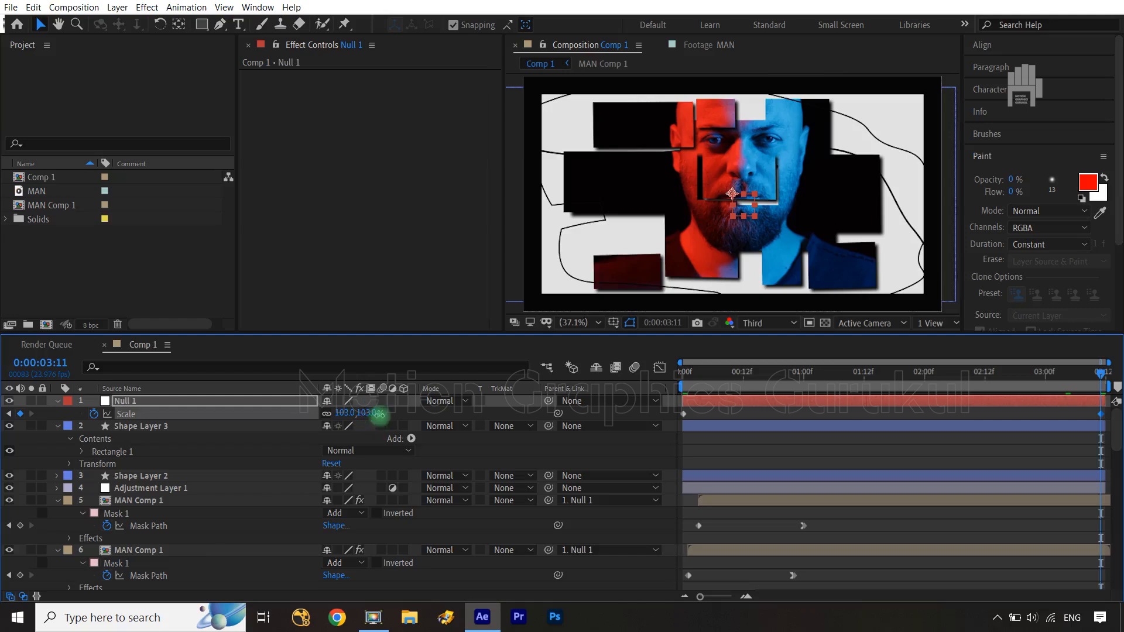
pyautogui.moveTo(379, 414); pyautogui.dragTo(414, 419)
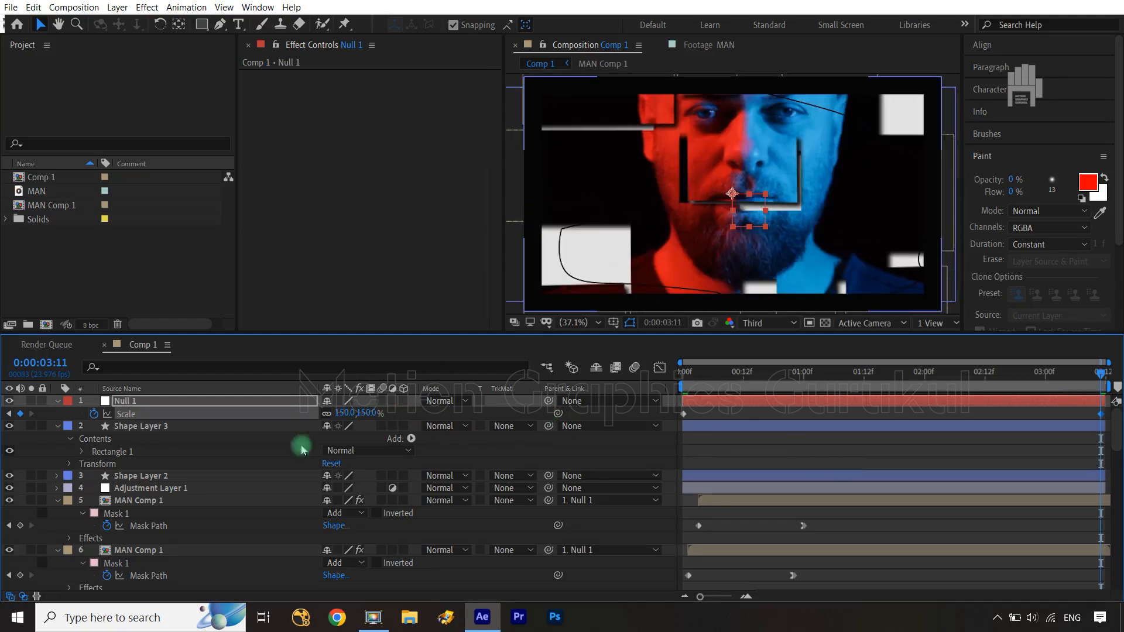
# Keyframe Null 1's Position from 960, 540 at 0:00:00:00 to 960, 797 at 0:00:03:11, and raise the end Scale to 203%
pyautogui.hotkey('shift', 'p')
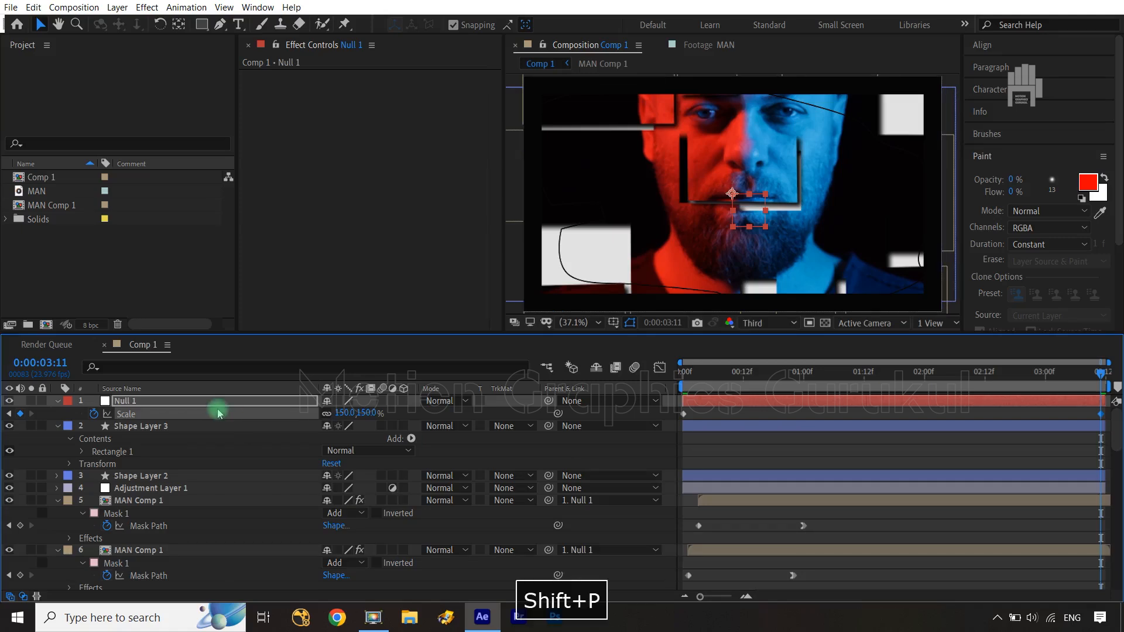
pyautogui.click(94, 416)
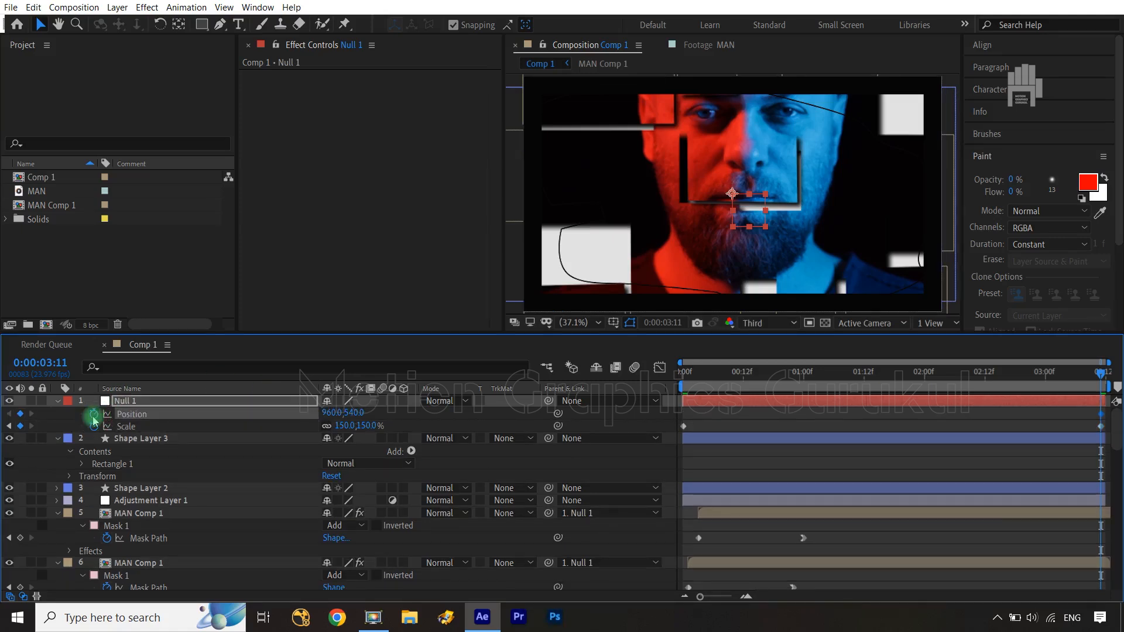
pyautogui.press('Home')
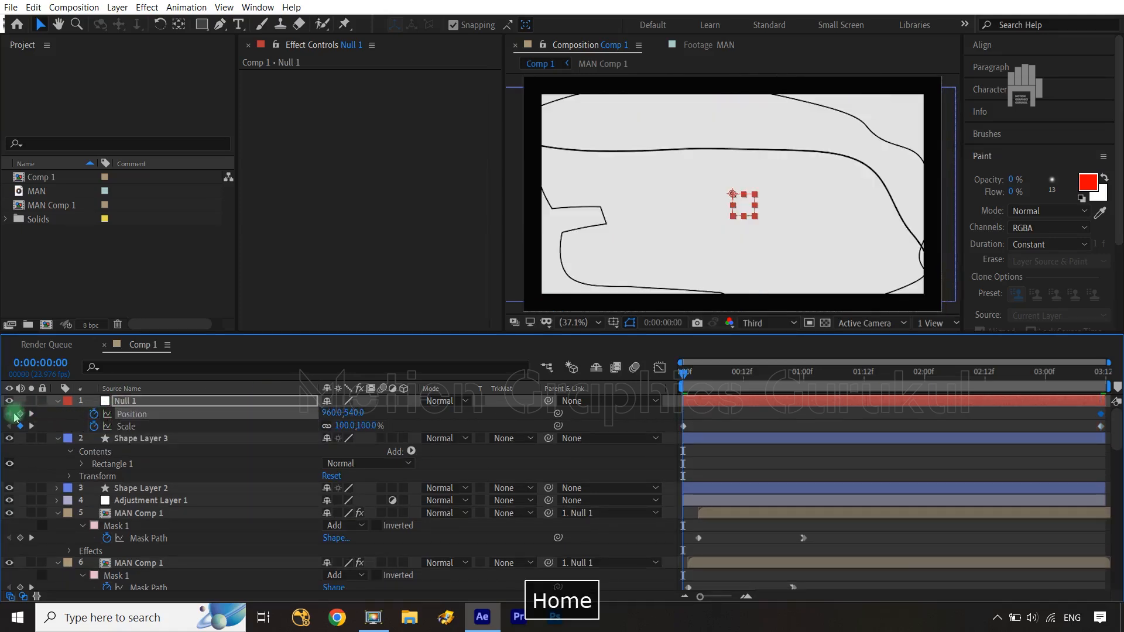
pyautogui.click(20, 414)
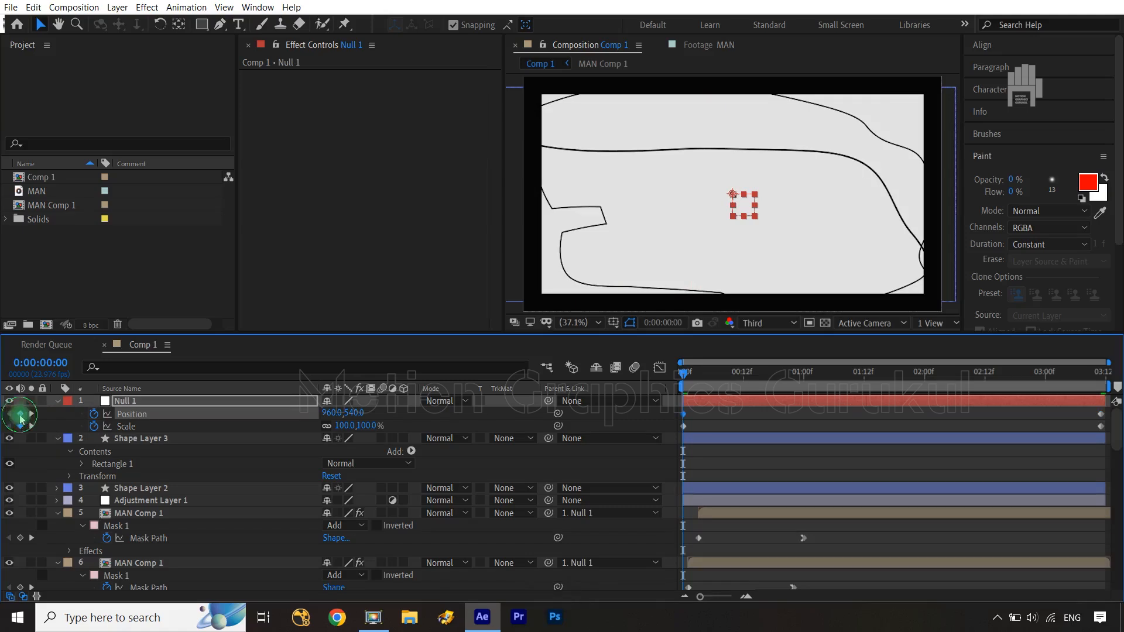
pyautogui.press('End')
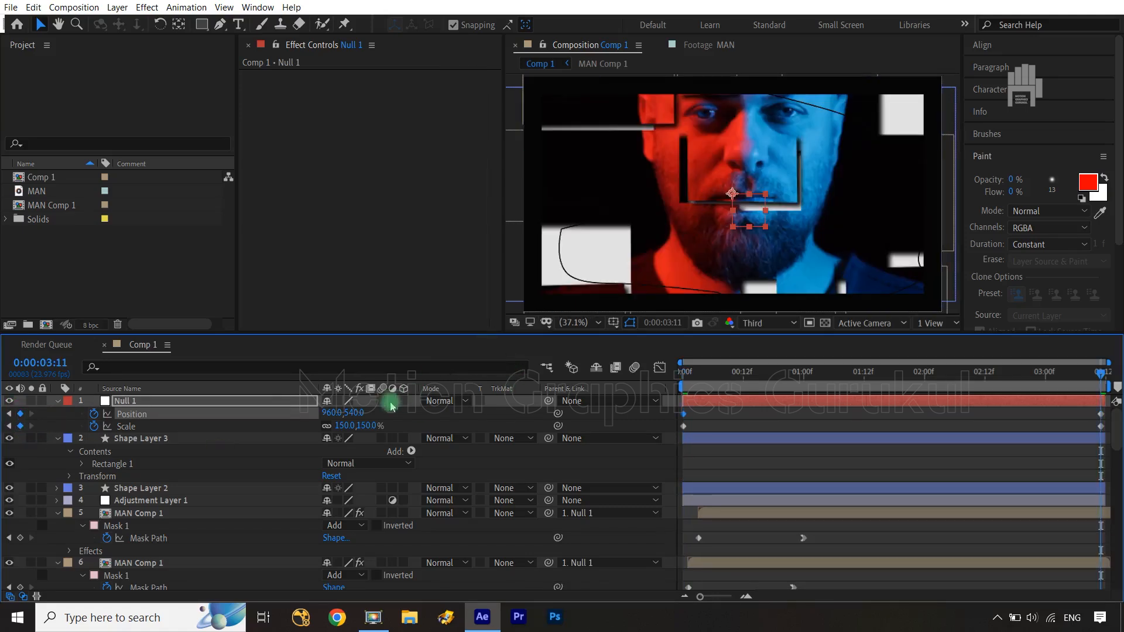
pyautogui.moveTo(373, 414); pyautogui.dragTo(554, 409)
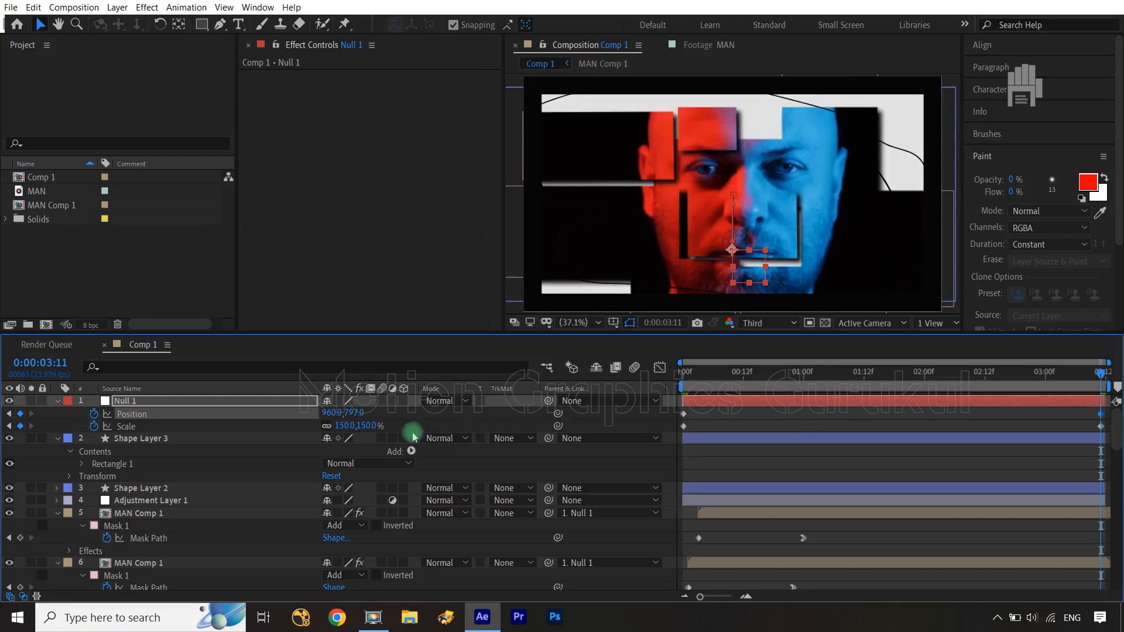
pyautogui.moveTo(368, 429); pyautogui.dragTo(409, 429)
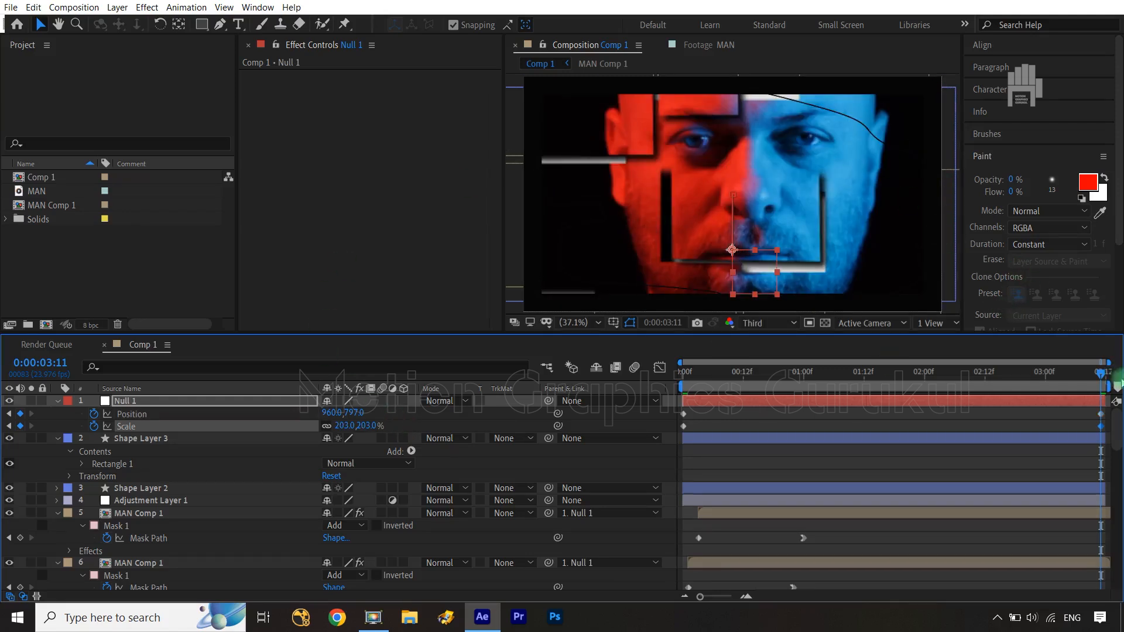
# Easy-ease Null 1's Position and Scale keyframes and reshape their speed curves to peak early and slow down gradually
pyautogui.moveTo(672, 413); pyautogui.dragTo(1049, 426)
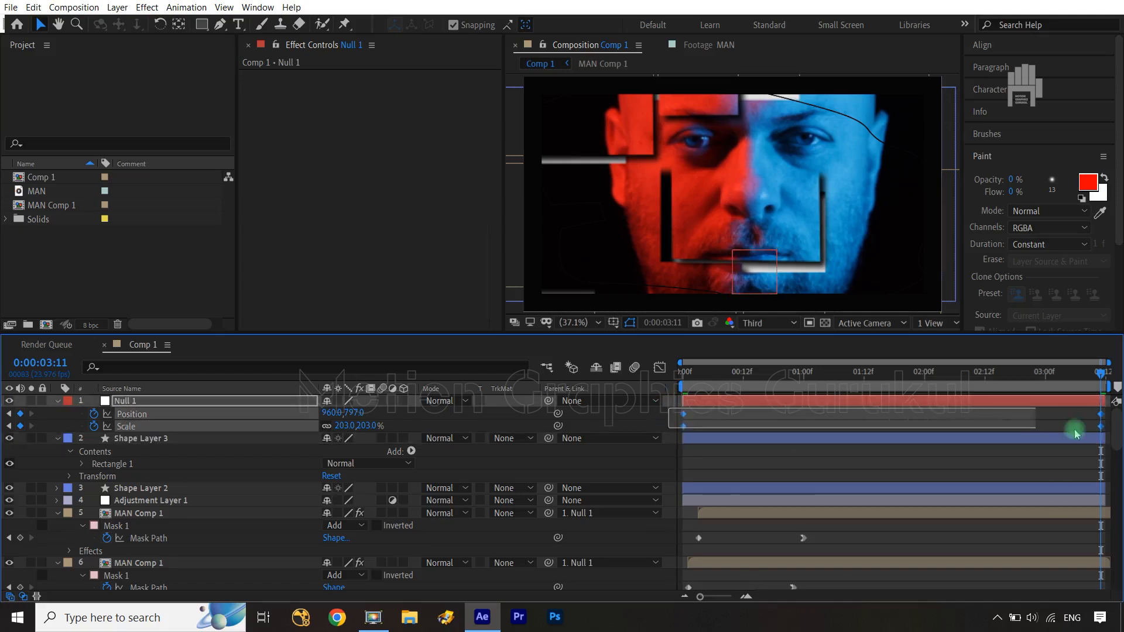
pyautogui.press('F9')
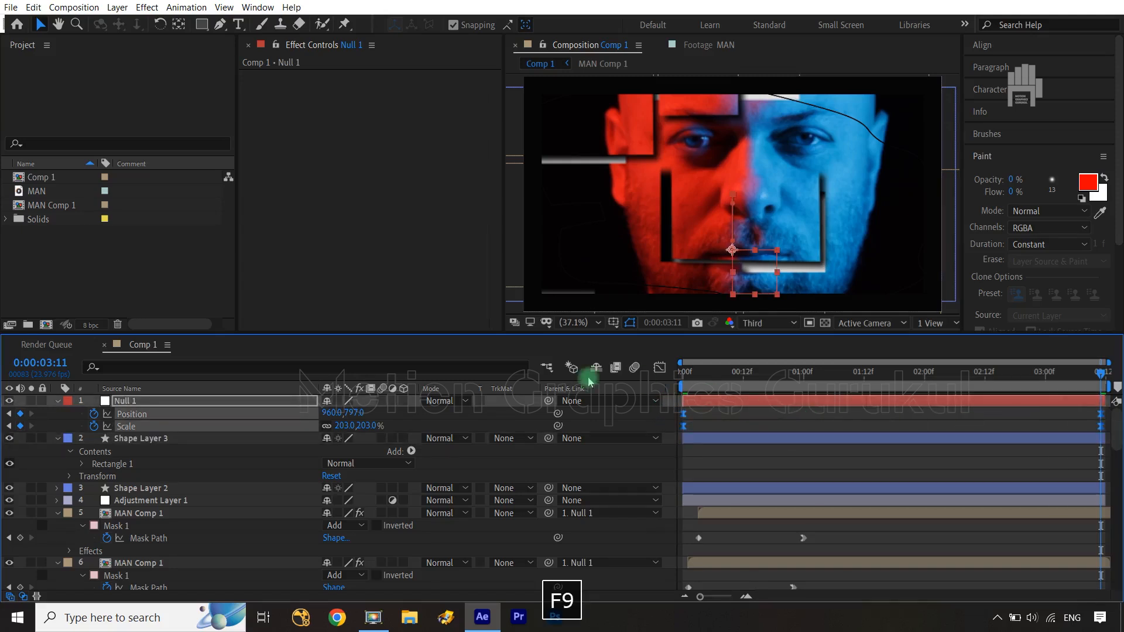
pyautogui.click(660, 367)
pyautogui.moveTo(1069, 472); pyautogui.dragTo(1105, 572)
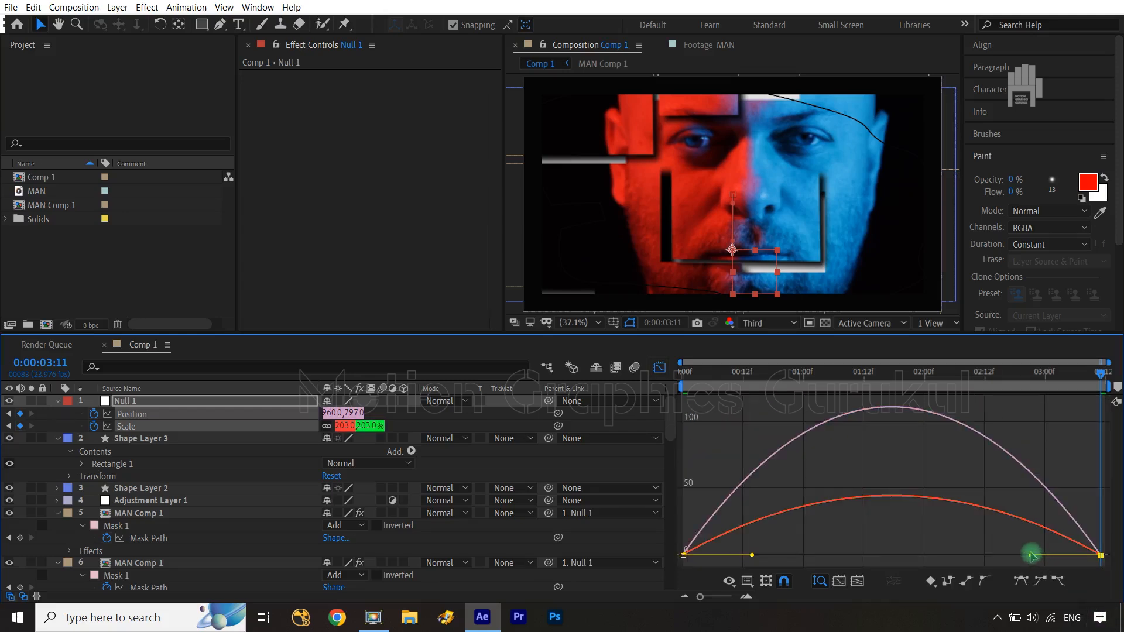
pyautogui.moveTo(935, 553); pyautogui.dragTo(828, 527)
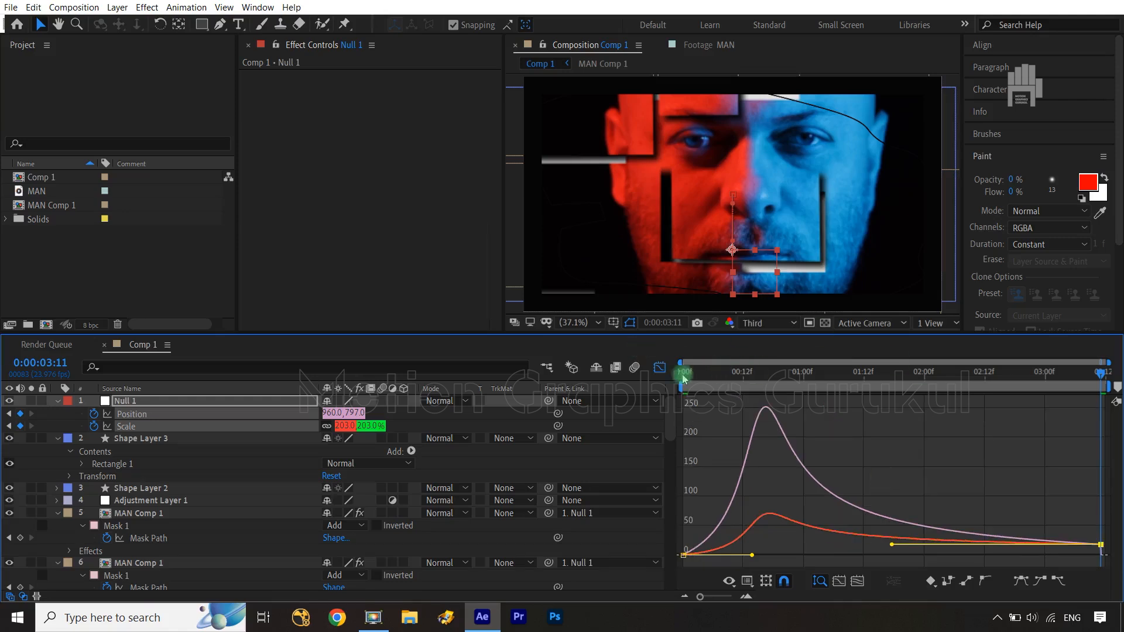
pyautogui.click(658, 369)
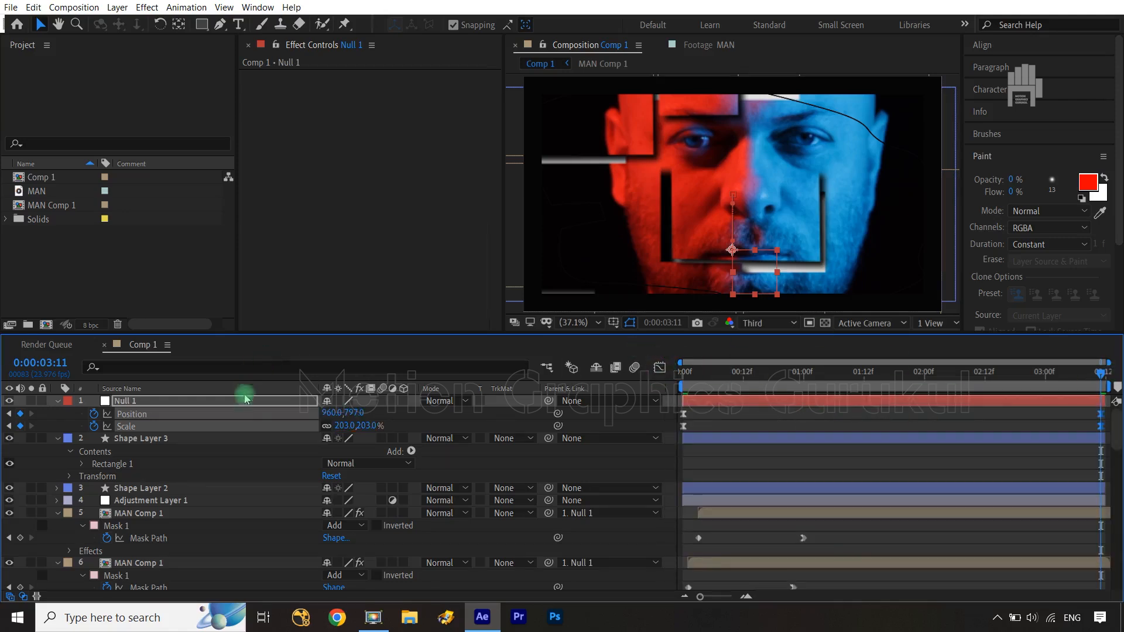
# Set Null 1's Scale to 129% and its Y position to about 636 at 0:00:03:11, and hide the null
pyautogui.moveTo(359, 426); pyautogui.dragTo(269, 420)
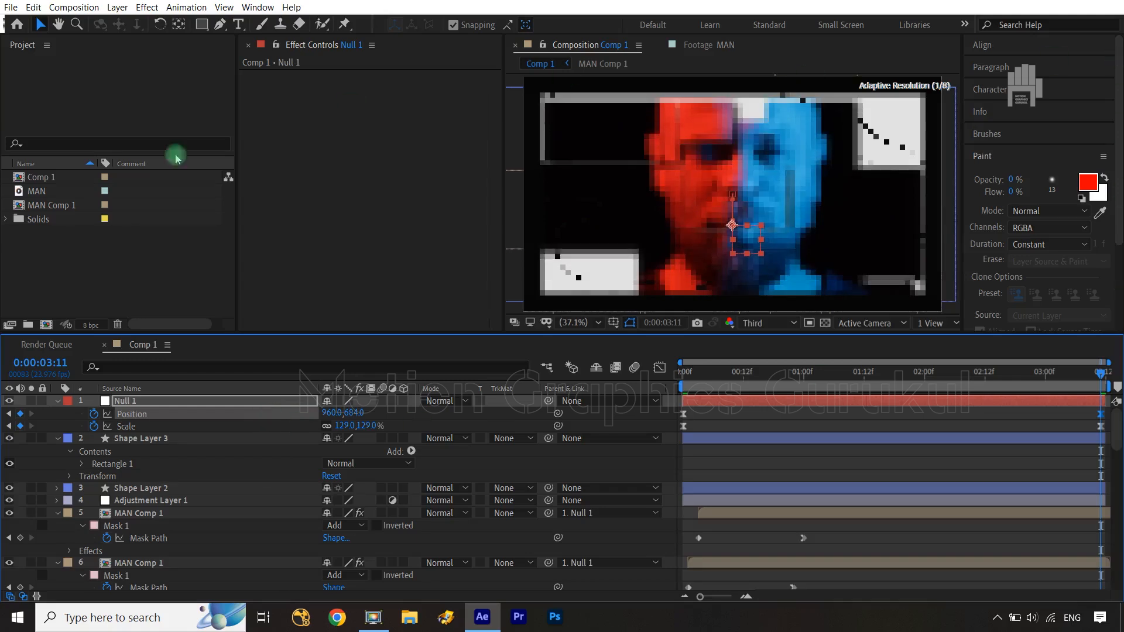
pyautogui.moveTo(354, 413); pyautogui.dragTo(320, 412)
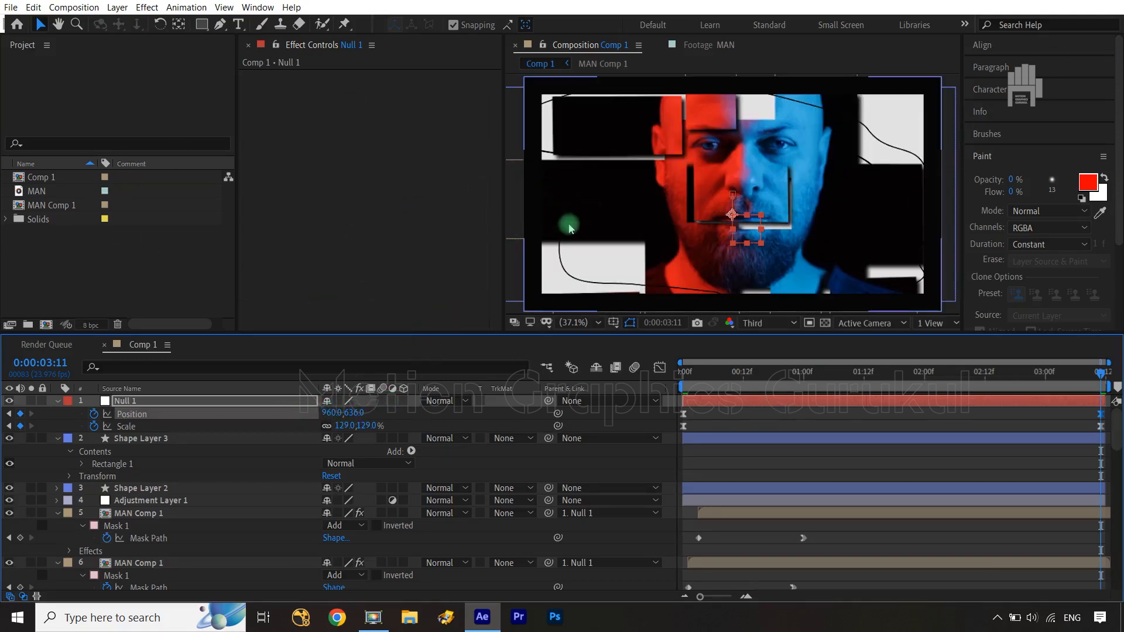
pyautogui.click(9, 402)
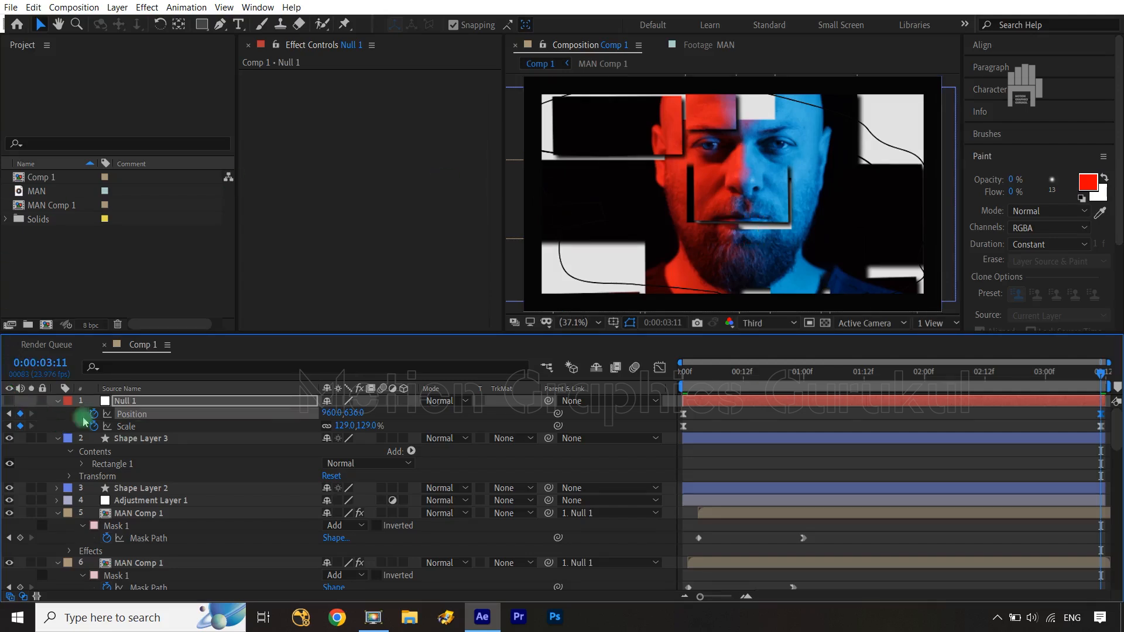
# Preview the null-driven zoom from 0:00:00:00
pyautogui.moveTo(916, 380); pyautogui.dragTo(634, 419)
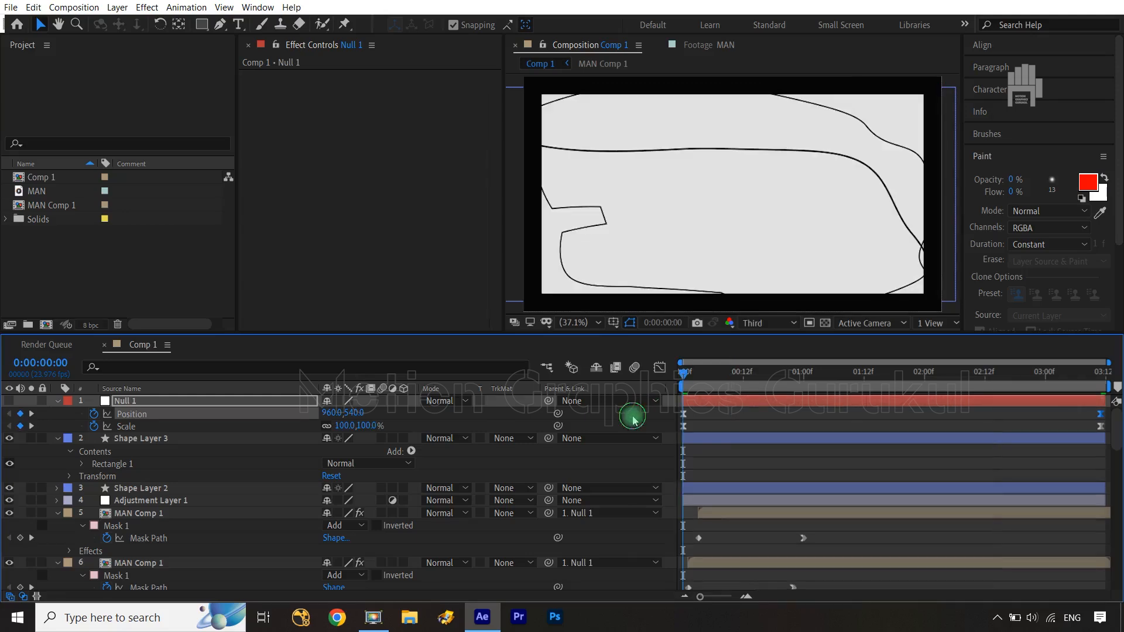
pyautogui.press('space')
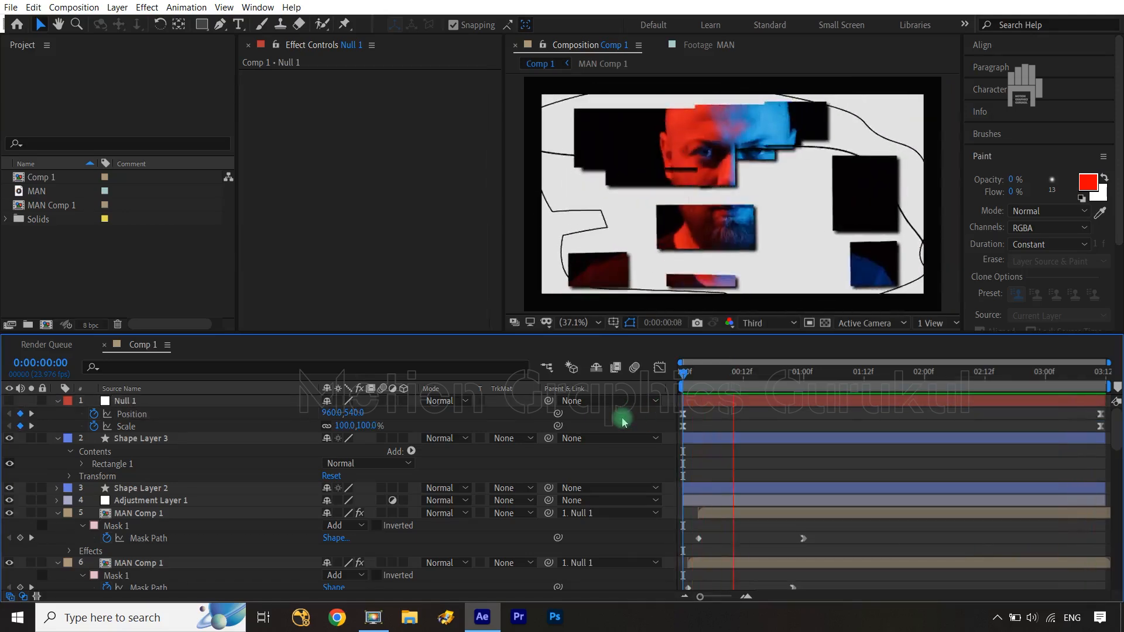
pyautogui.press('space')
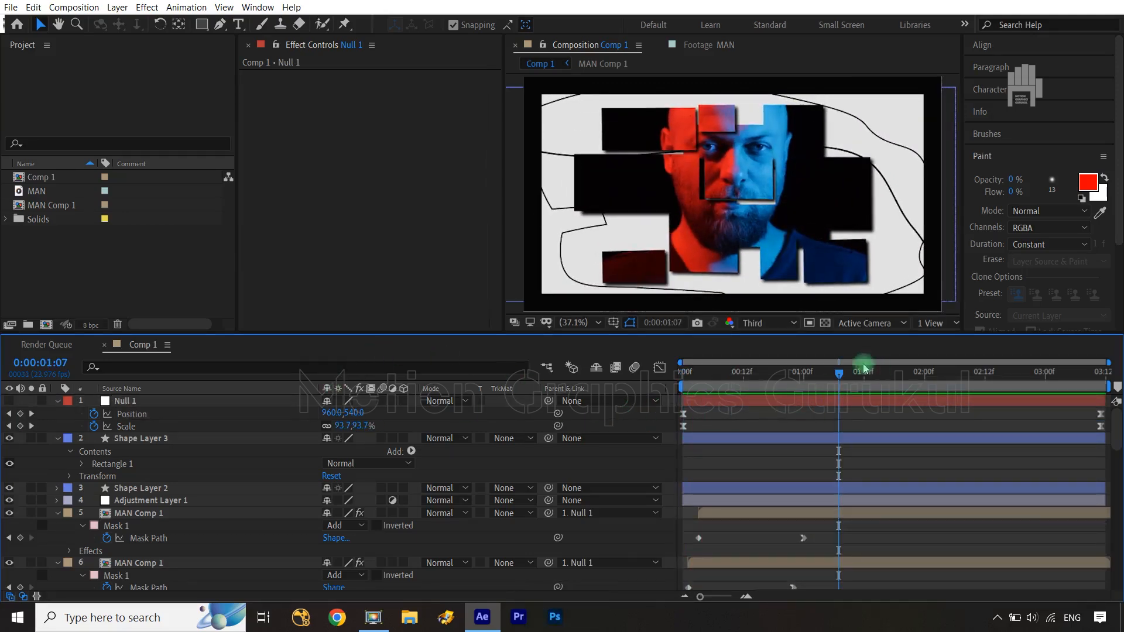
# Parent the black border on Shape Layer 3 to Null 1 and check how it scales at 0:00:01:06
pyautogui.press('Home')
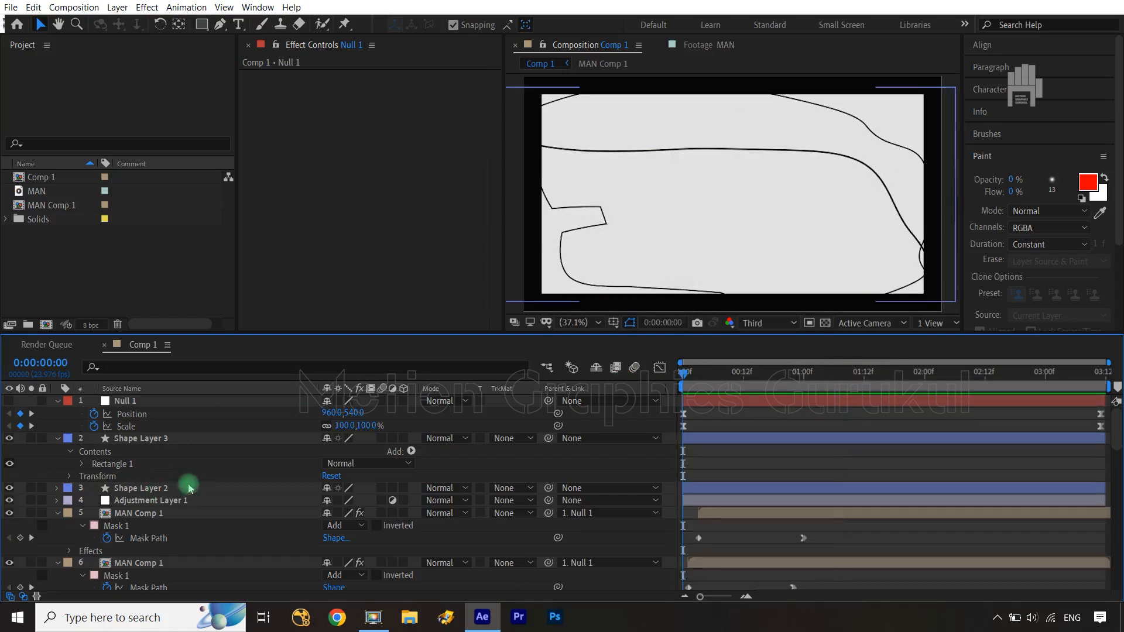
pyautogui.click(174, 442)
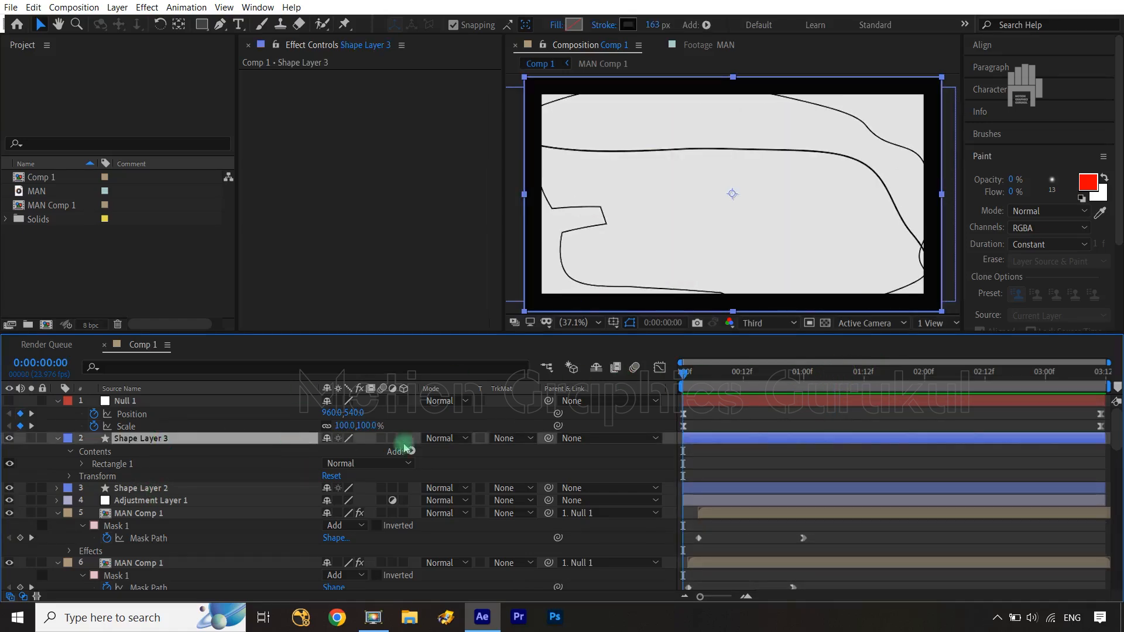
pyautogui.moveTo(549, 443); pyautogui.dragTo(244, 403)
pyautogui.press('space')
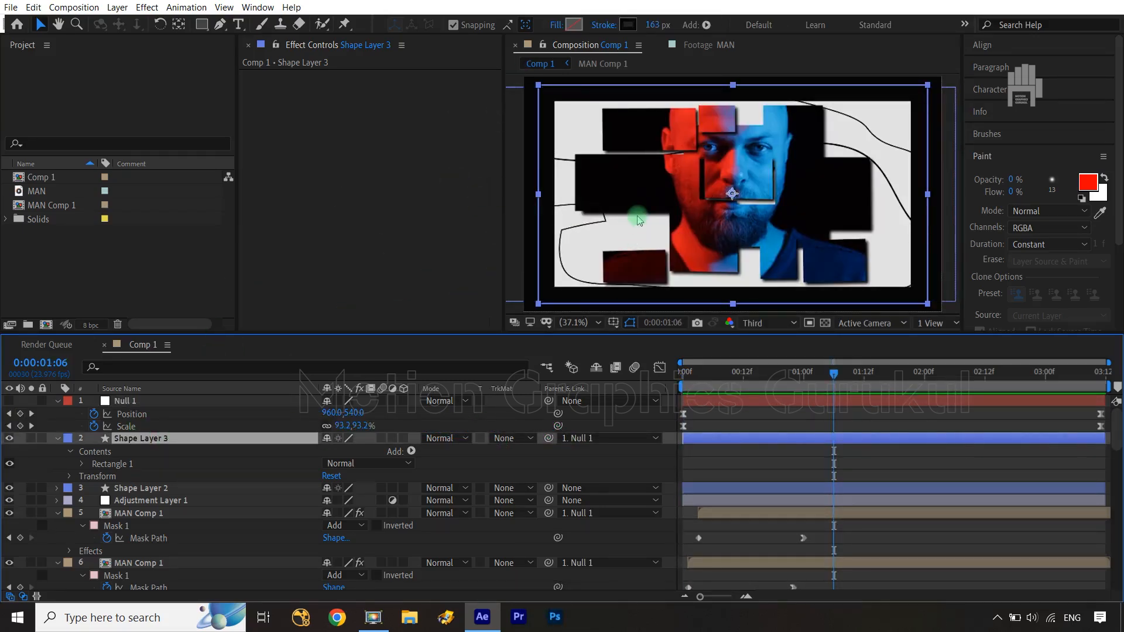
# Set the stroke width of Shape Layer 3's border to 200 px and preview the animation from 0:00:00:00
pyautogui.click(660, 25)
pyautogui.write('200')
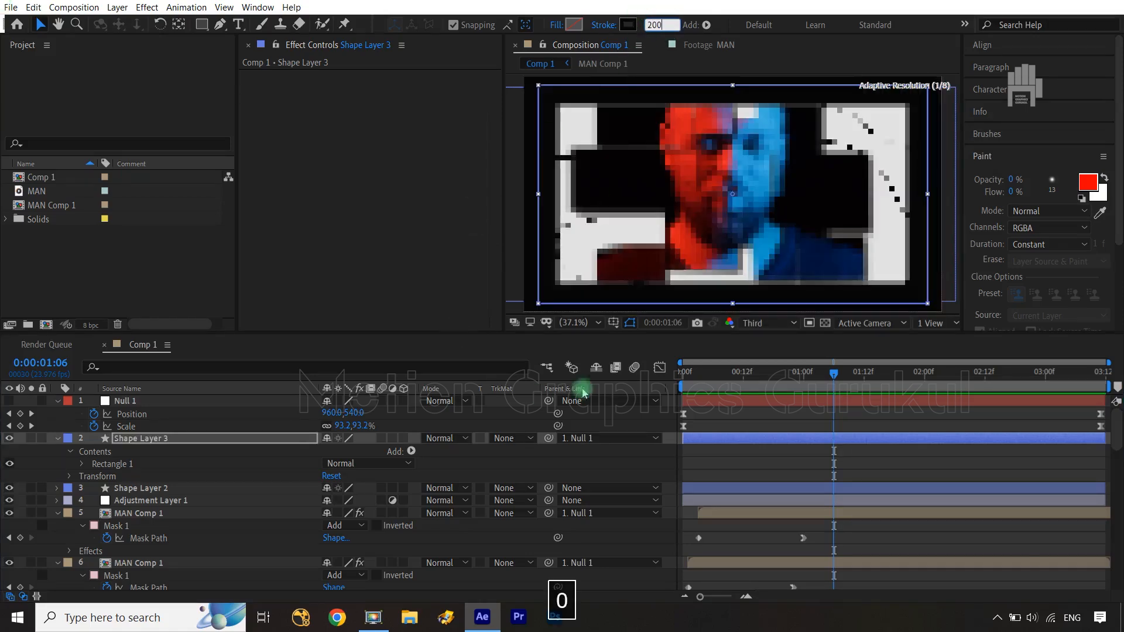
pyautogui.click(614, 417)
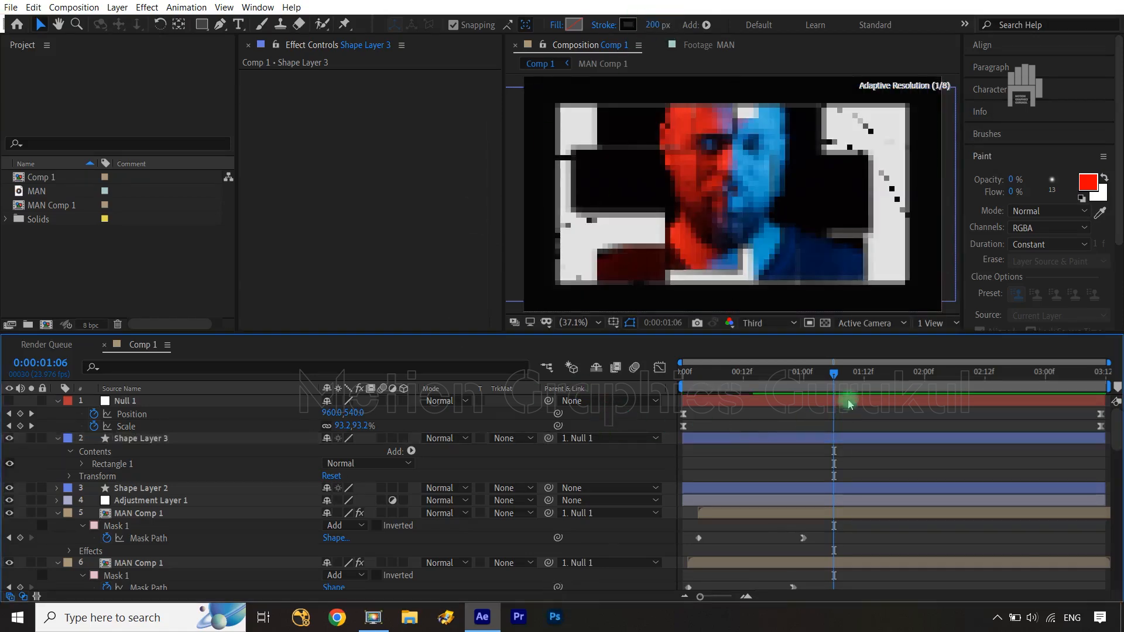
pyautogui.press('space')
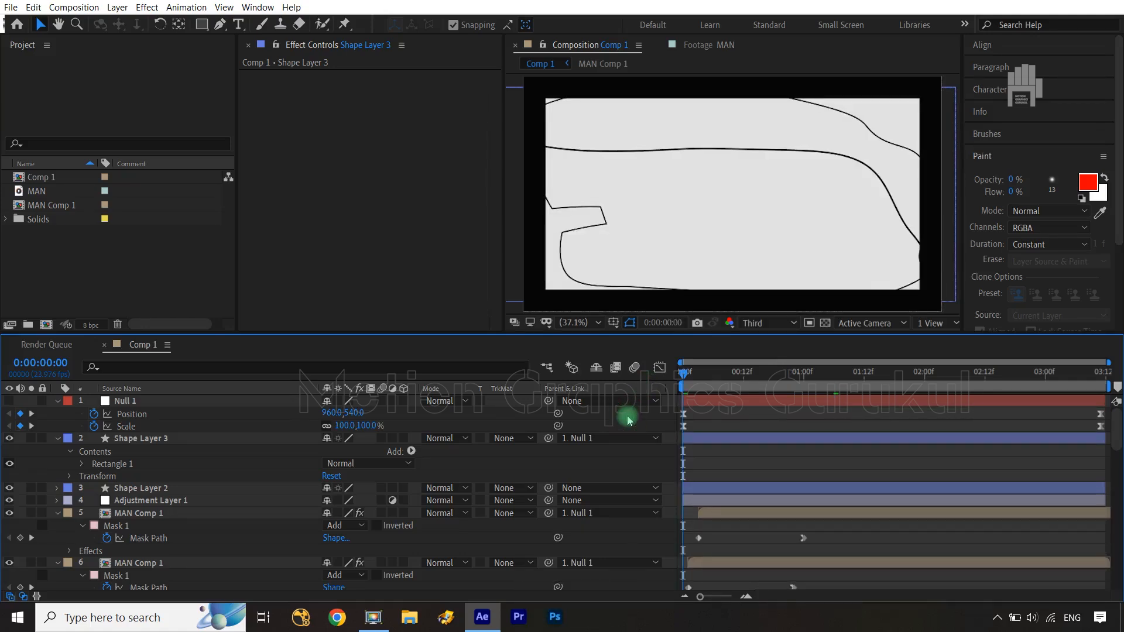
pyautogui.press('space')
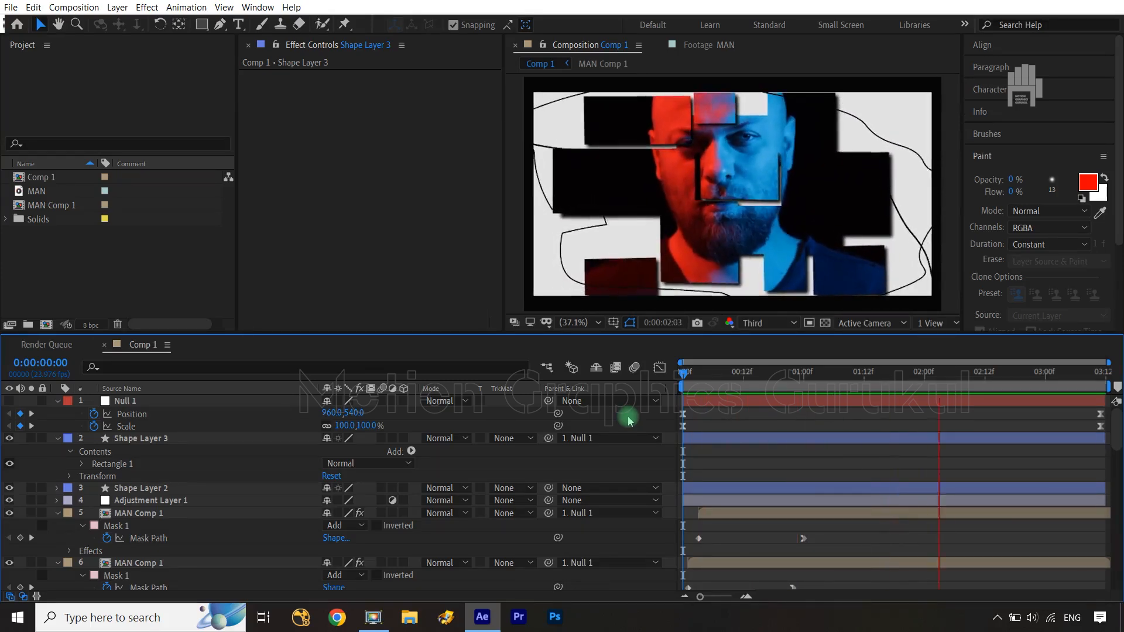
pyautogui.press('space')
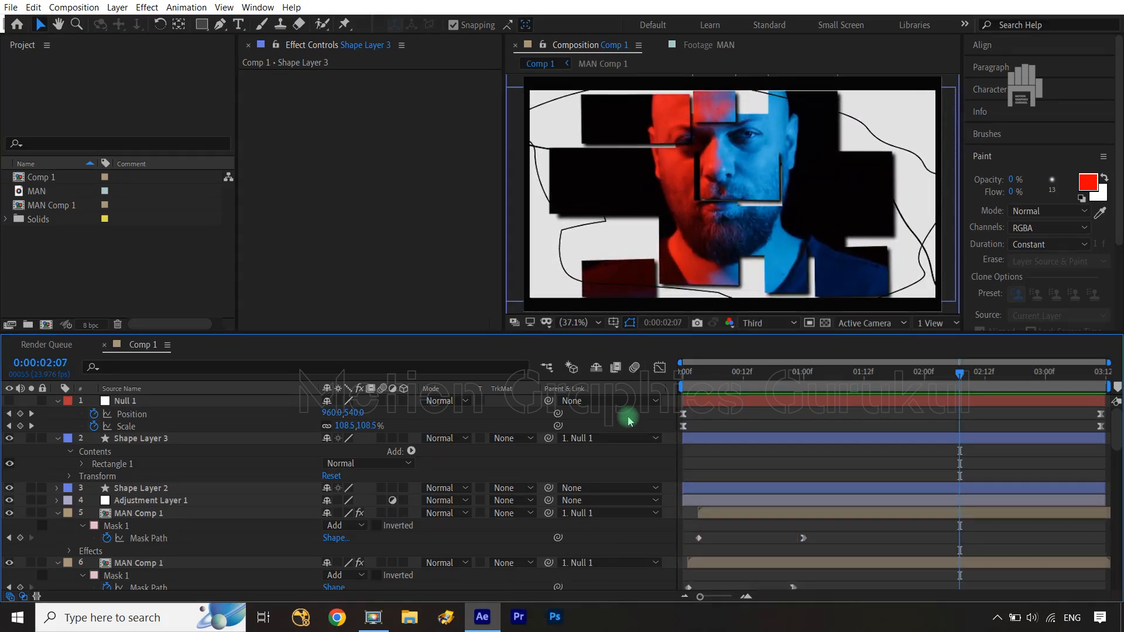
# Add a new adjustment layer above Null 1 and apply the Noise effect to it
pyautogui.hotkey('ctrl', 'alt', 'y')
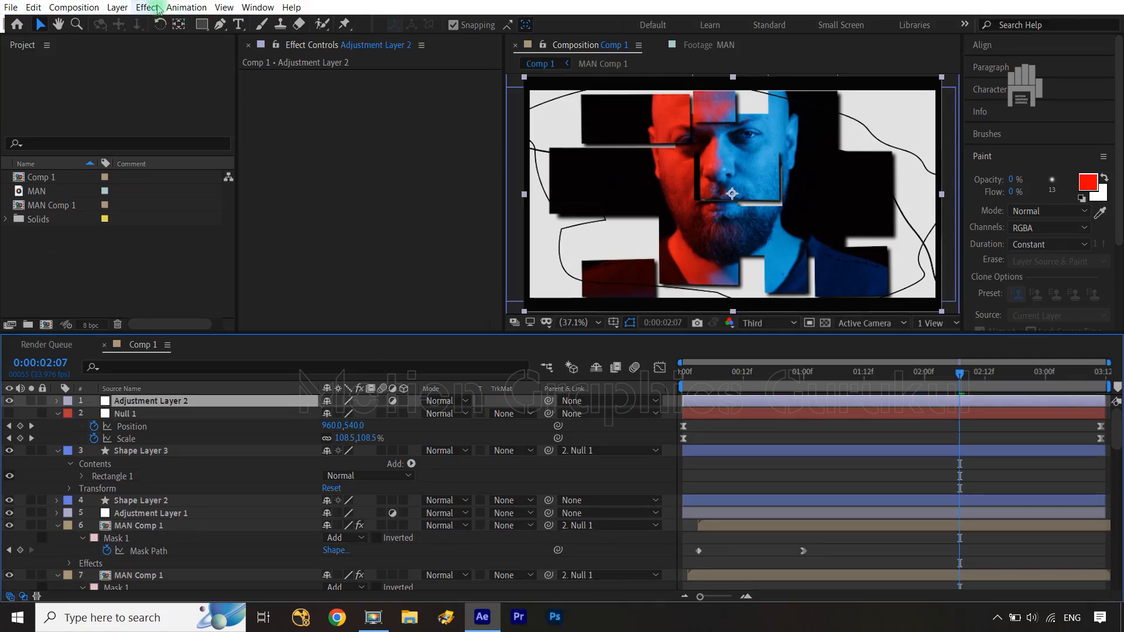
pyautogui.click(157, 8)
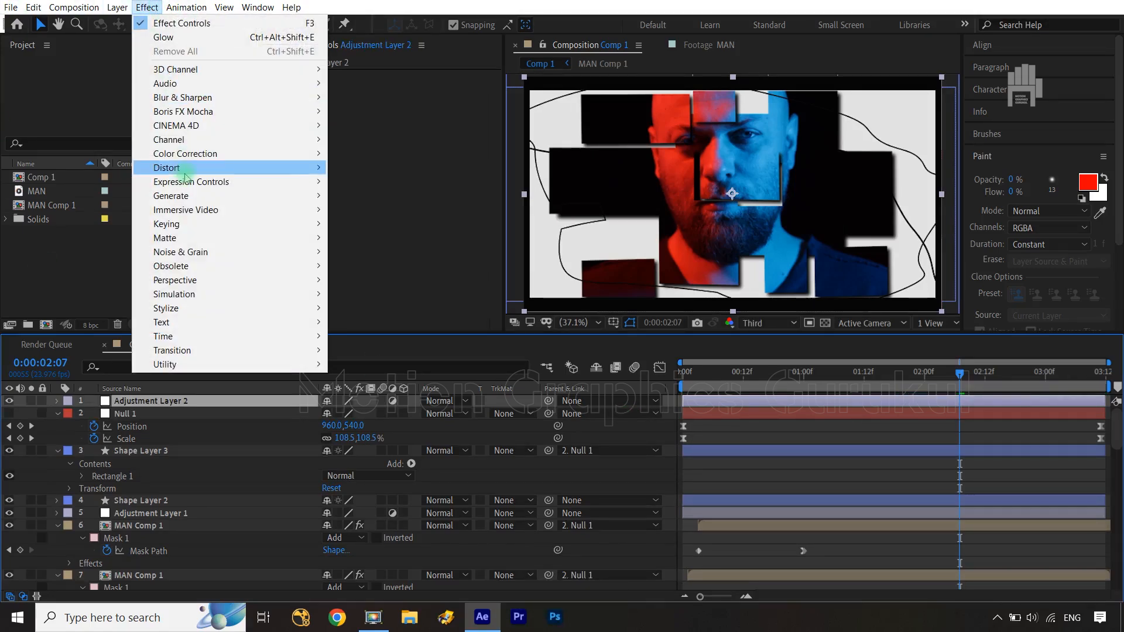
pyautogui.moveTo(197, 286)
pyautogui.moveTo(208, 253)
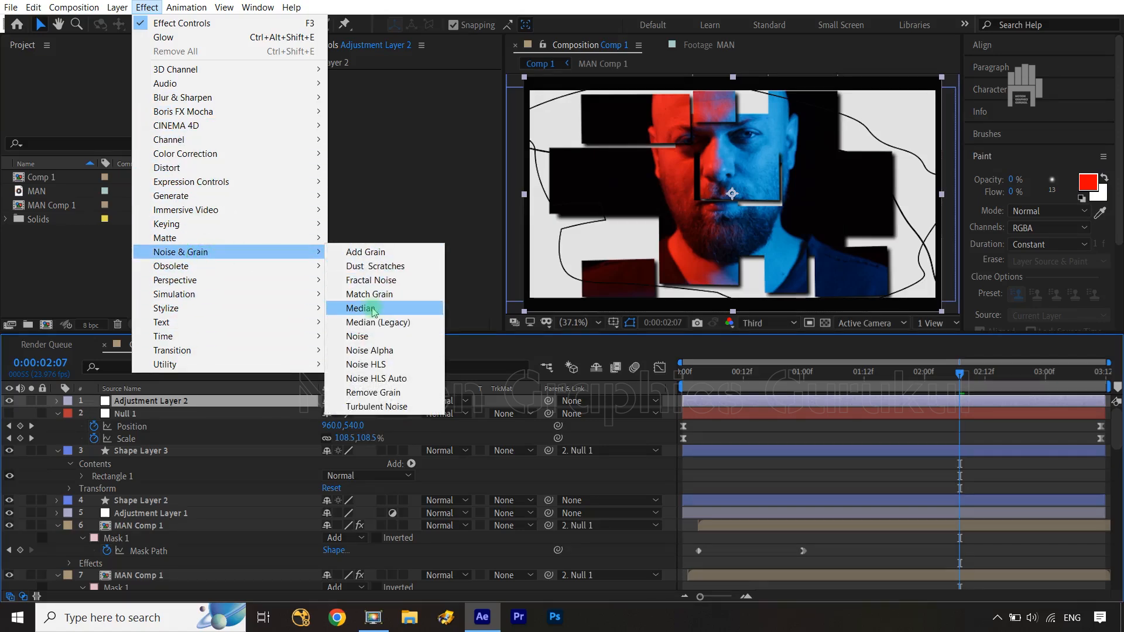
pyautogui.click(358, 336)
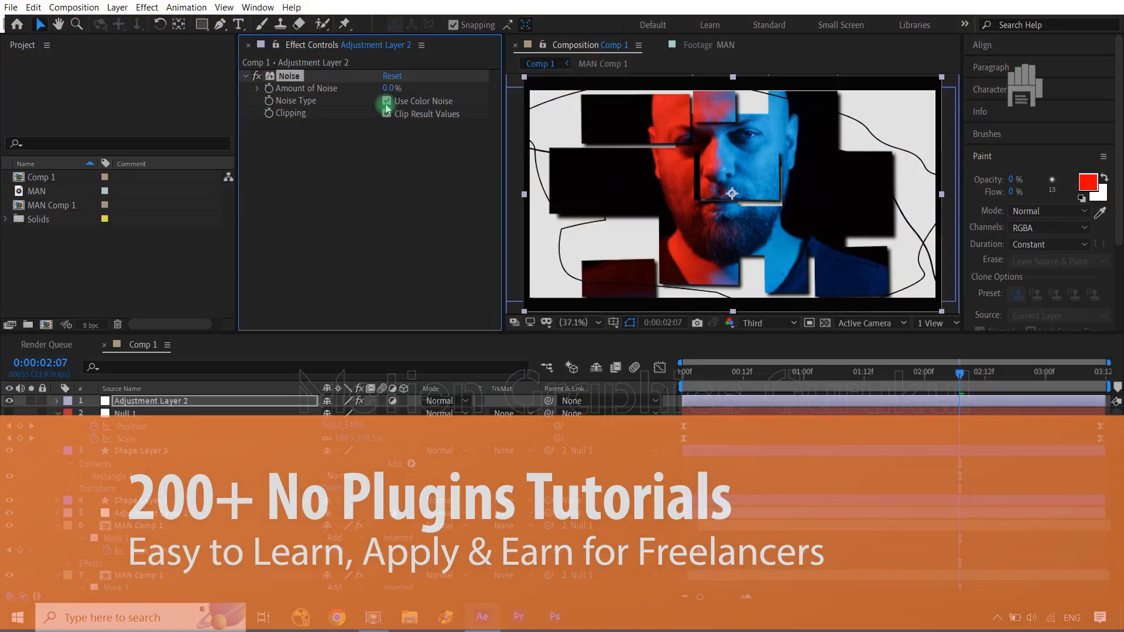
# Turn off color noise, set the Amount of Noise to 4%, and preview the animation from 0:00:00:00
pyautogui.click(386, 102)
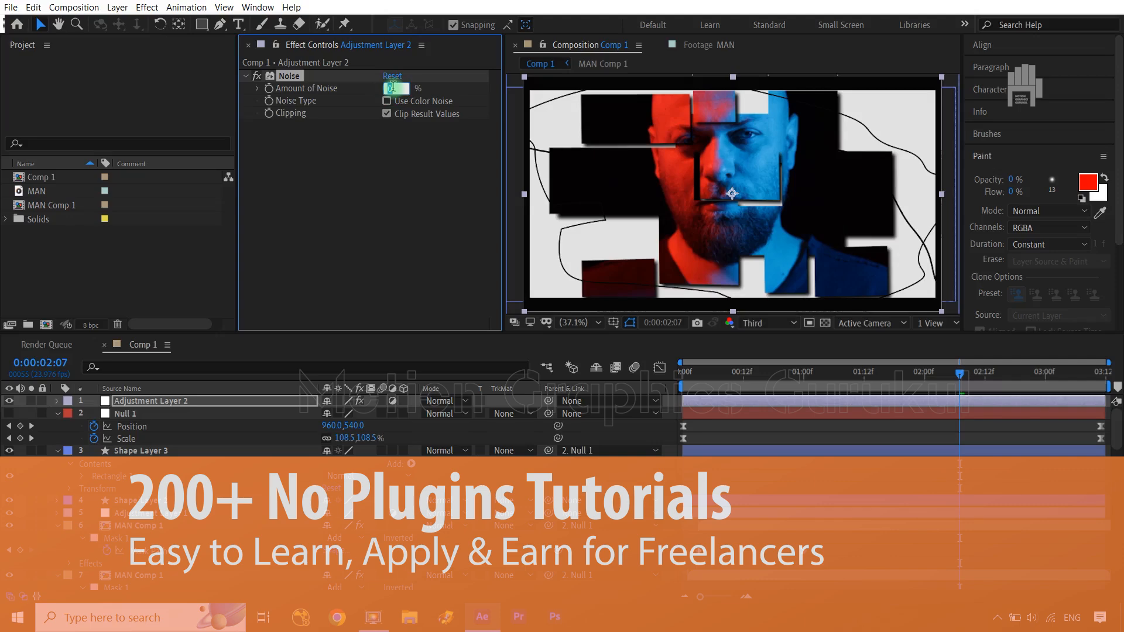
pyautogui.click(372, 210)
pyautogui.click(951, 354)
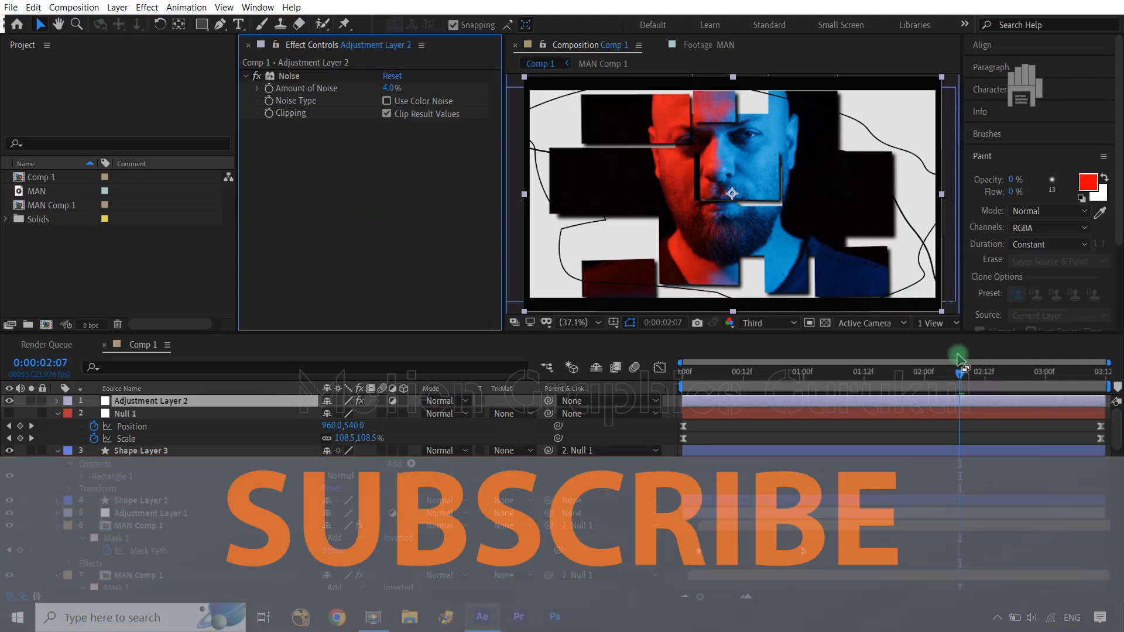
pyautogui.moveTo(963, 376); pyautogui.dragTo(642, 435)
pyautogui.press('space')
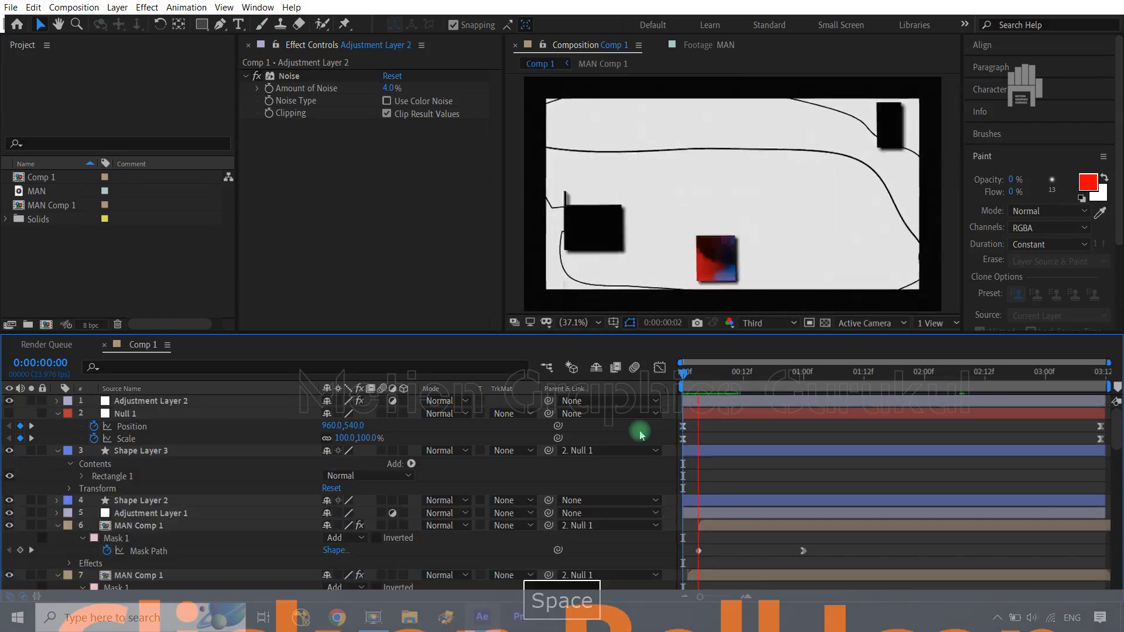